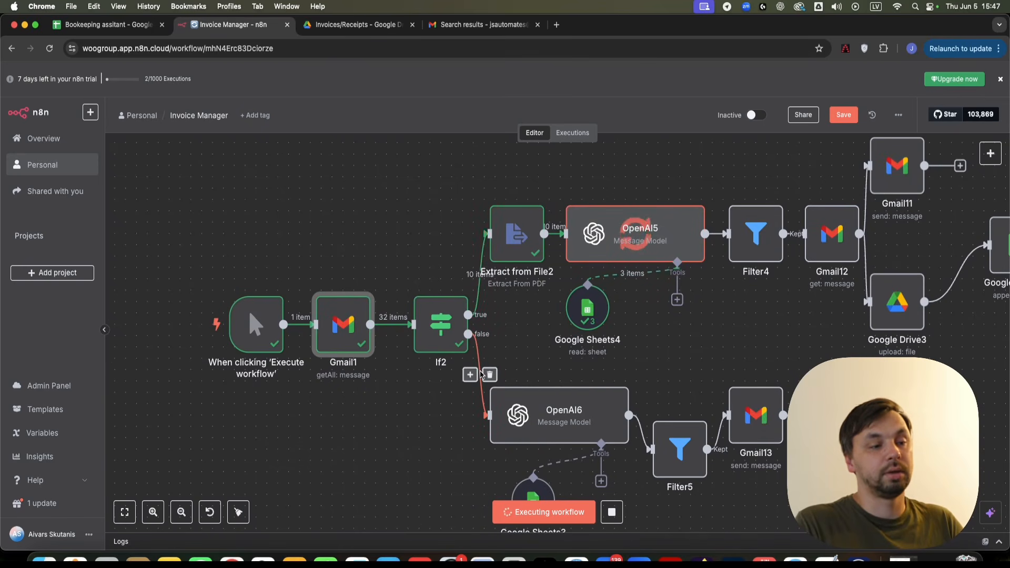
- Open Gmail1's settings and add a Received After message filter
scroll(589, 292, right, 5)
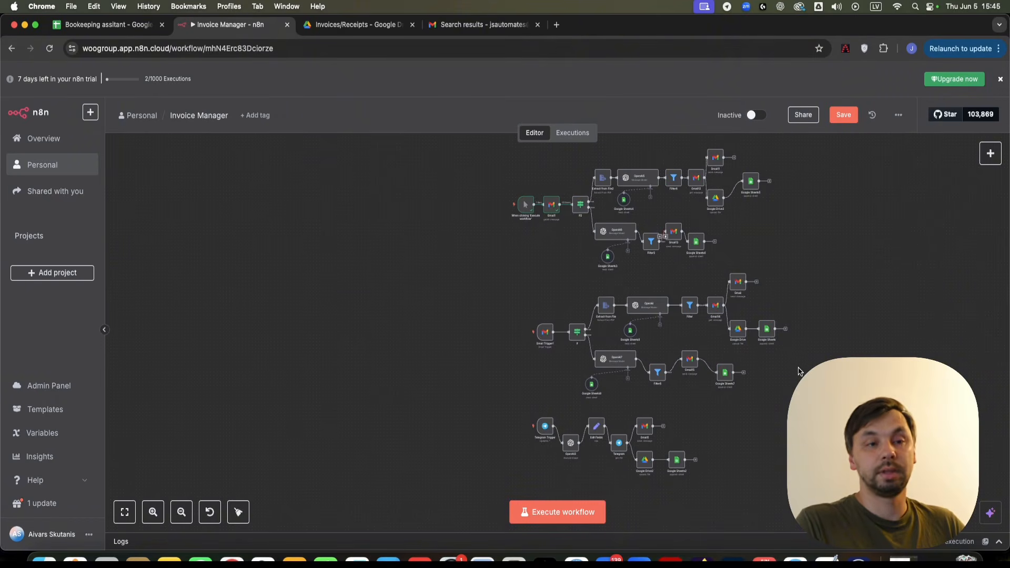
scroll(700, 147, up, 5)
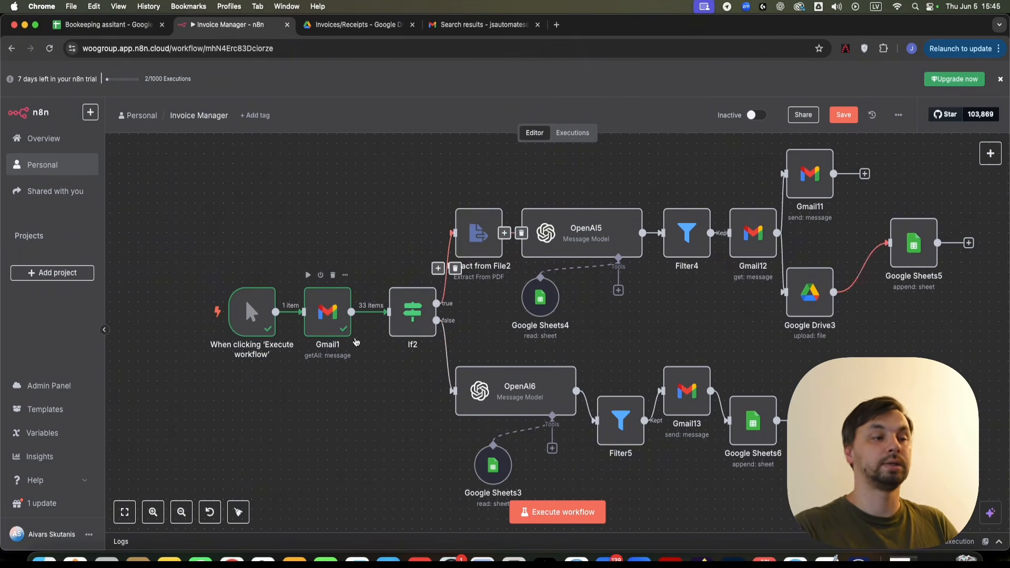
double_click(328, 312)
click(515, 428)
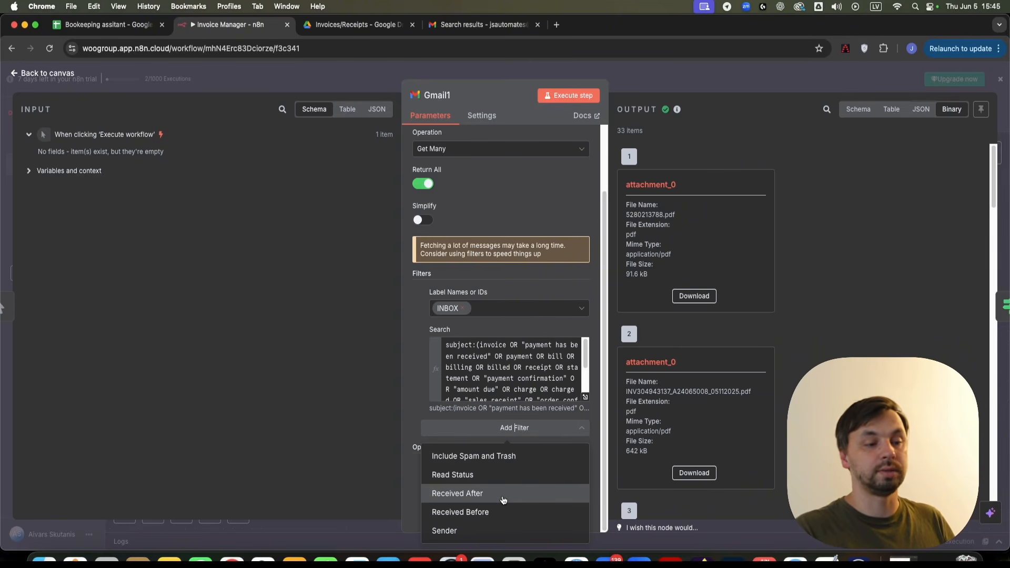
click(503, 494)
- Set the Received After date to 1 October 2024 and return to the canvas
click(503, 443)
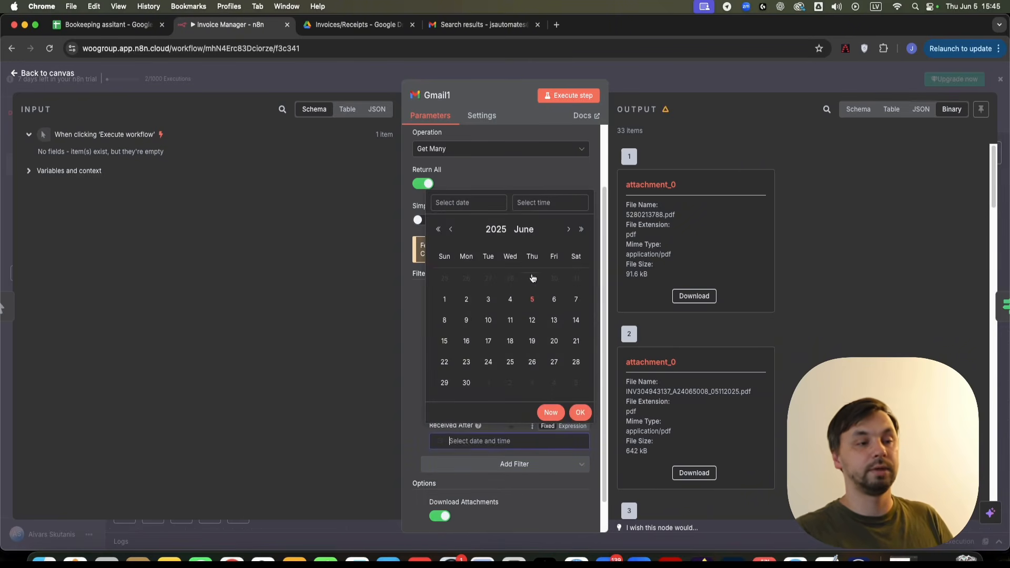
click(448, 230)
click(449, 230)
click(449, 230)
click(449, 230)
click(449, 230)
click(449, 230)
click(449, 230)
click(448, 230)
click(489, 280)
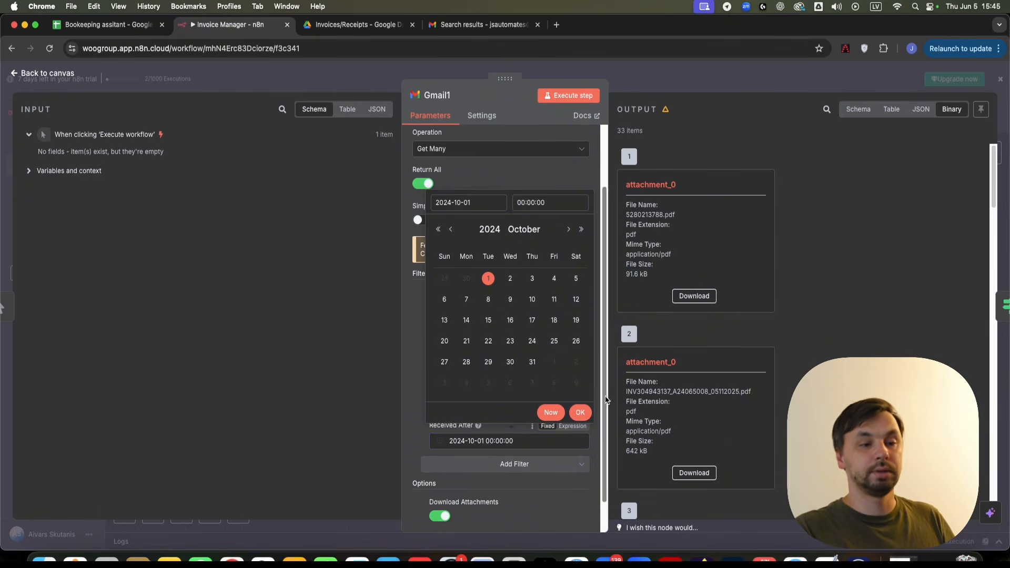
click(580, 413)
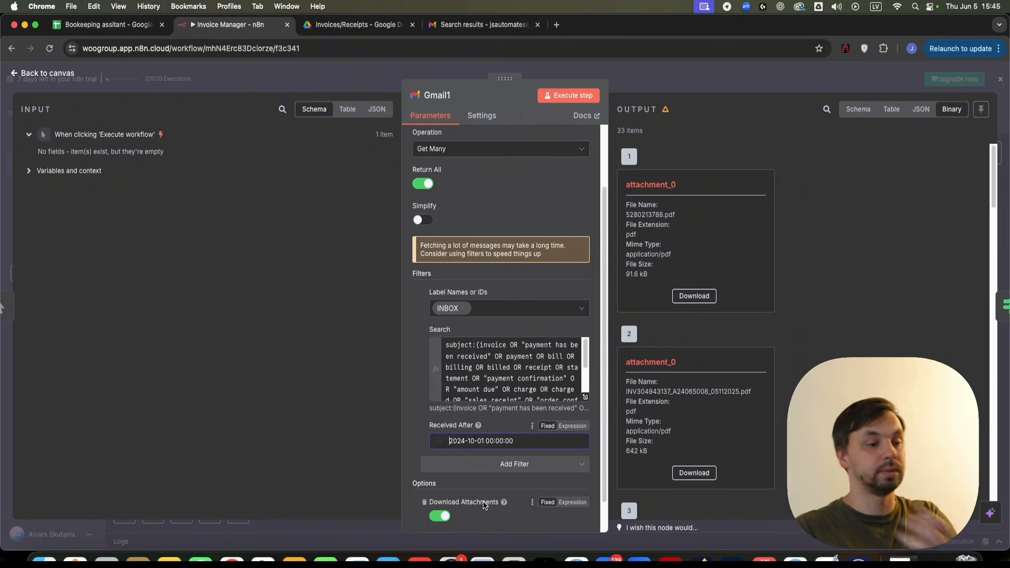
click(694, 88)
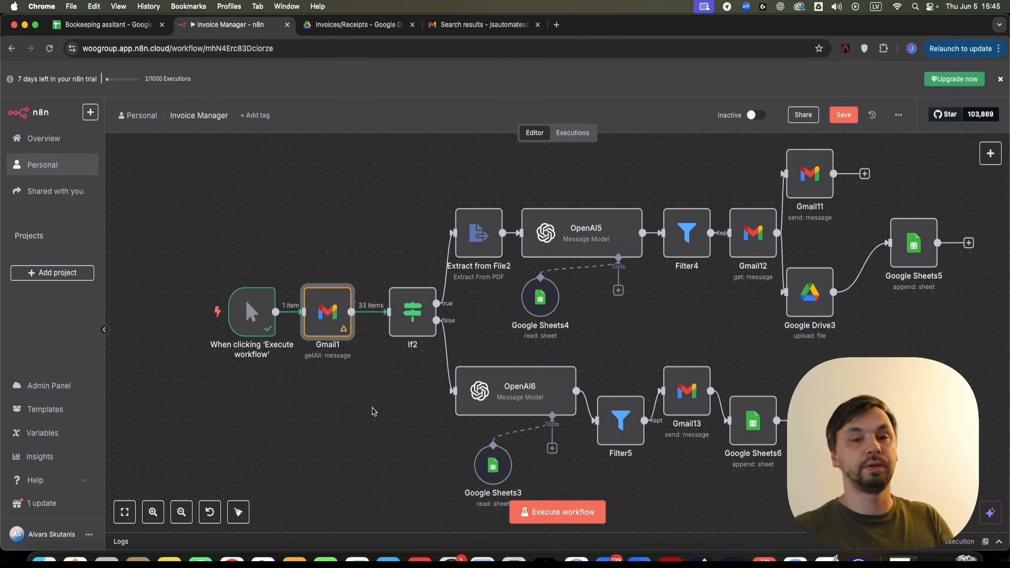
- Zoom out and pan the canvas onto the Telegram Trigger receipt workflow
scroll(371, 411, down, 3)
scroll(376, 411, down, 5)
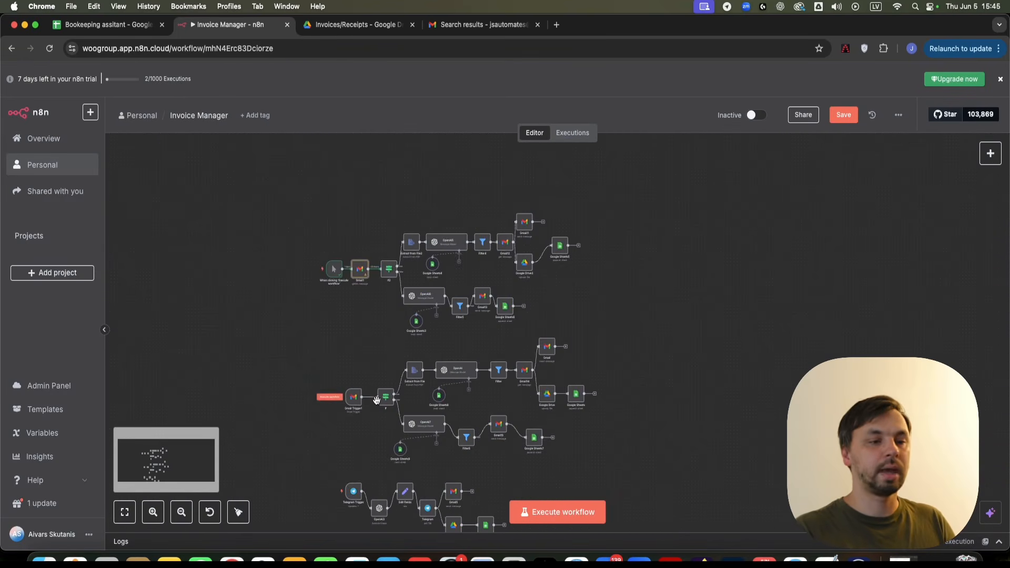
scroll(428, 454, up, 3)
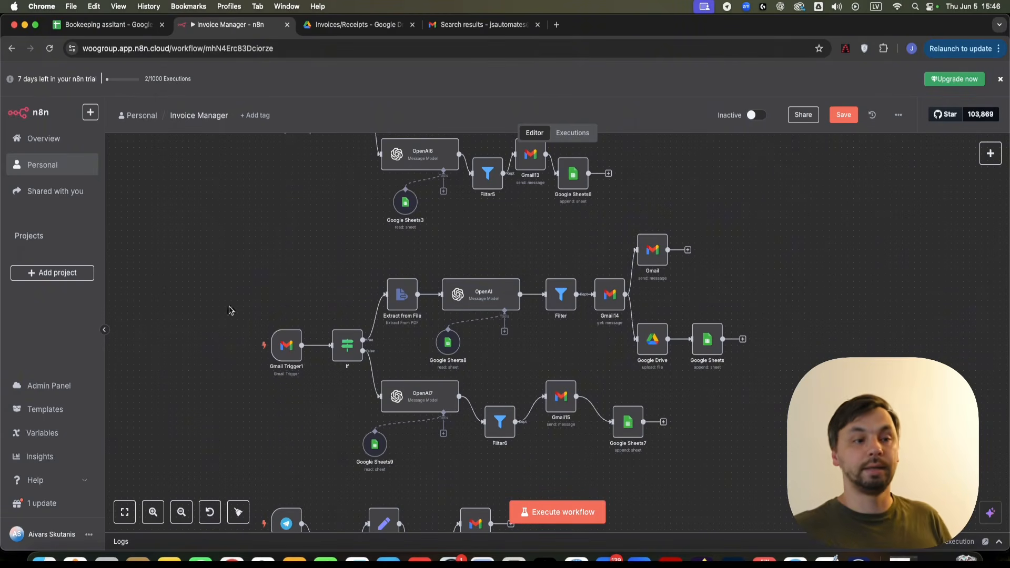
scroll(743, 416, down, 10)
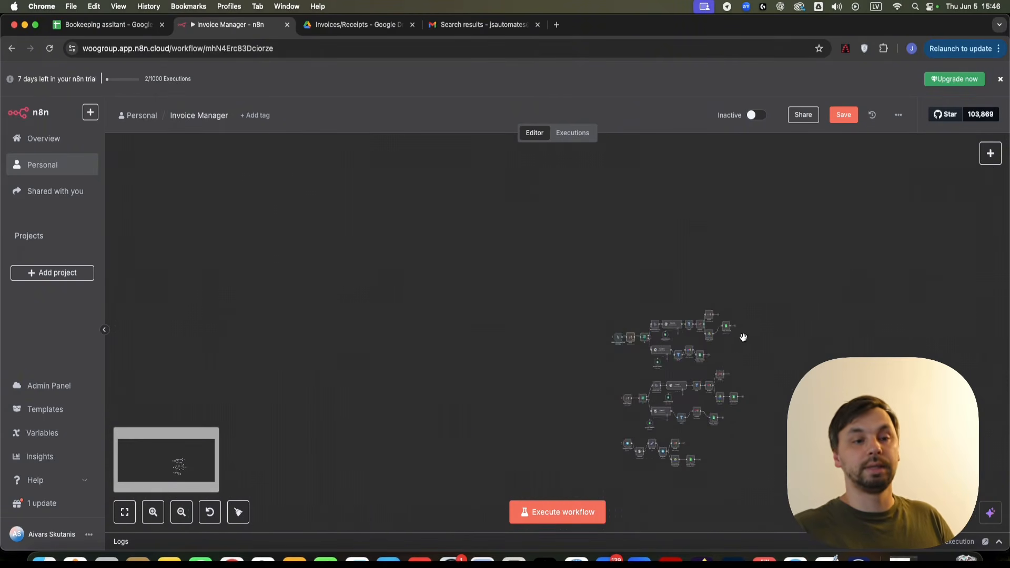
scroll(710, 255, up, 3)
scroll(675, 450, up, 5)
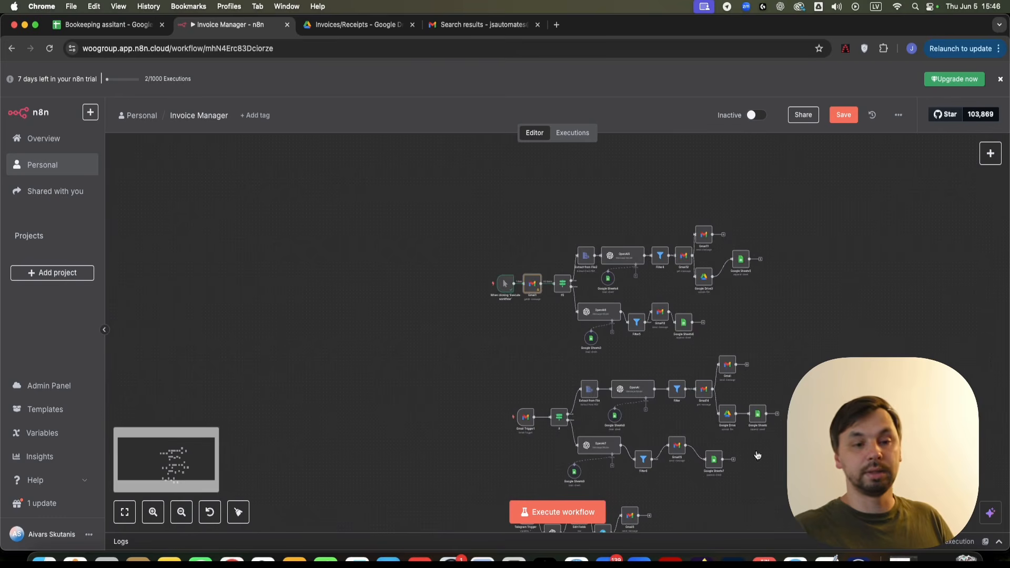
drag(881, 446, 920, 214)
scroll(683, 277, up, 5)
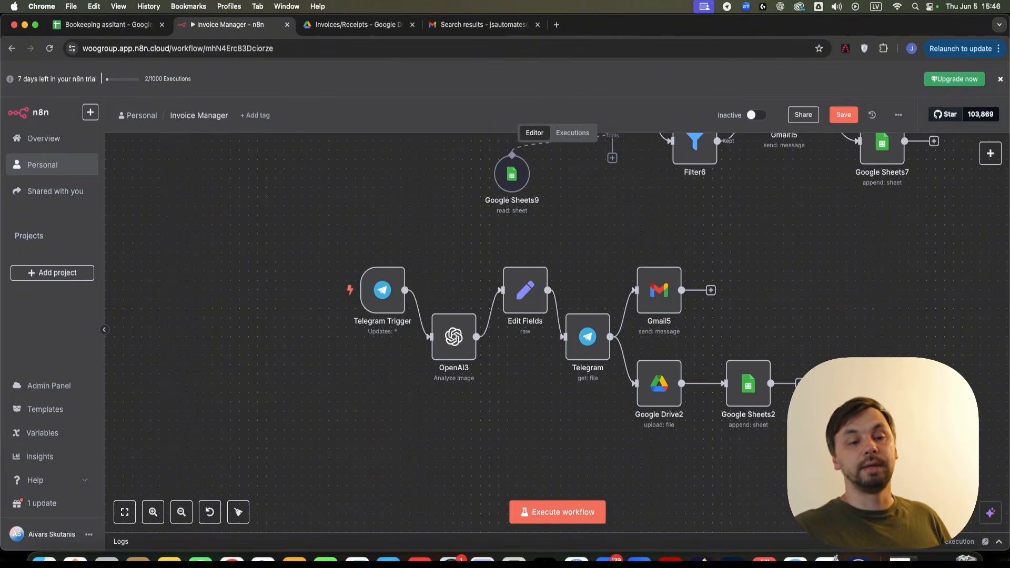
click(92, 25)
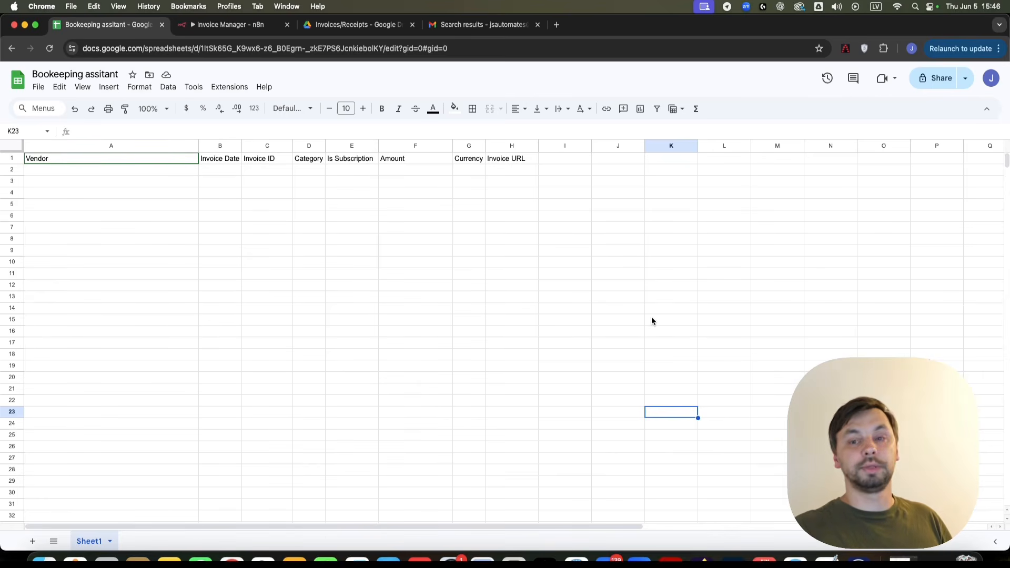
click(351, 27)
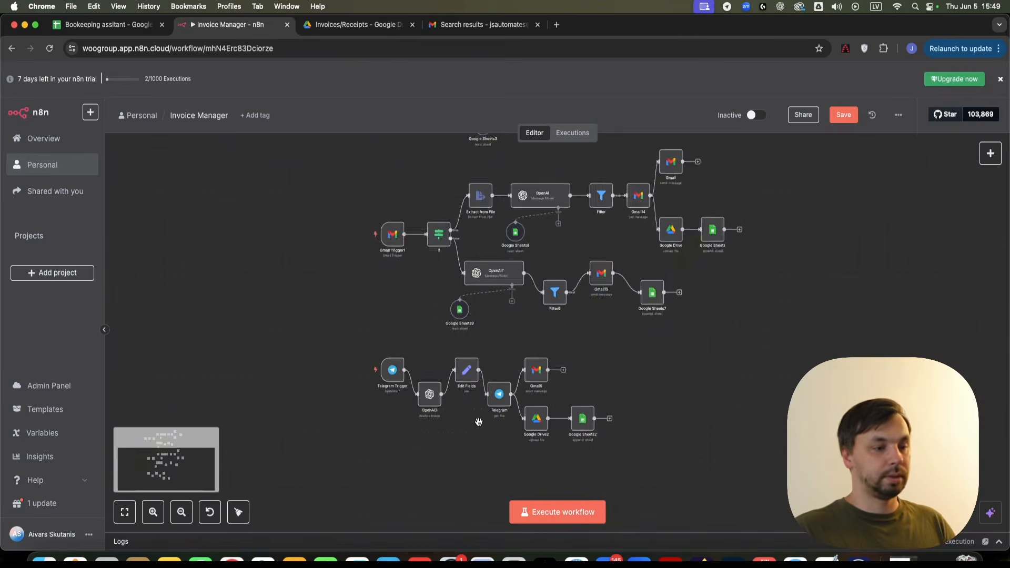
- Post the Target receipt image as a photo to the Telegram Receipt bot, then go back to n8n
scroll(479, 422, up, 3)
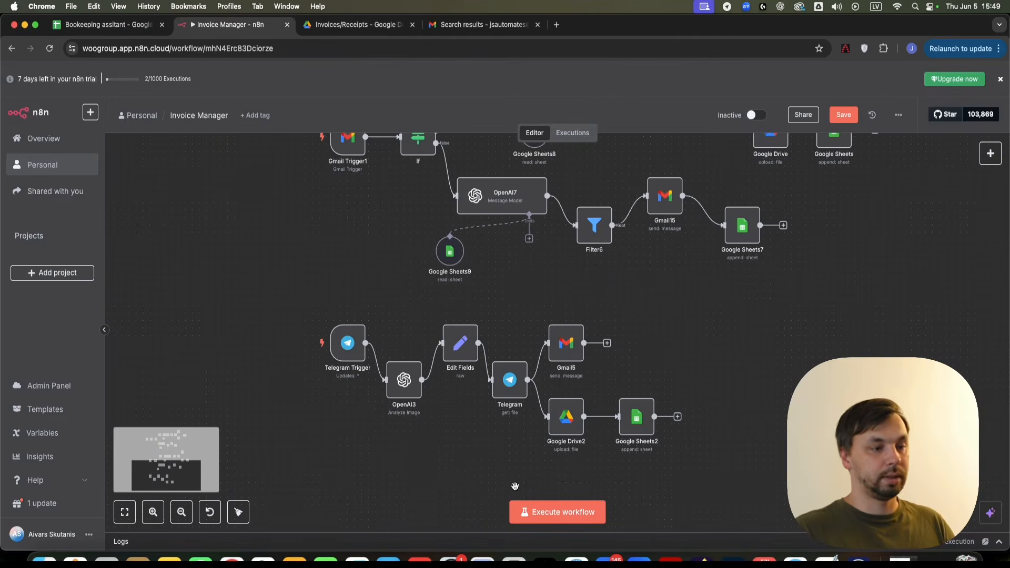
drag(518, 485, 458, 445)
scroll(347, 408, up, 1)
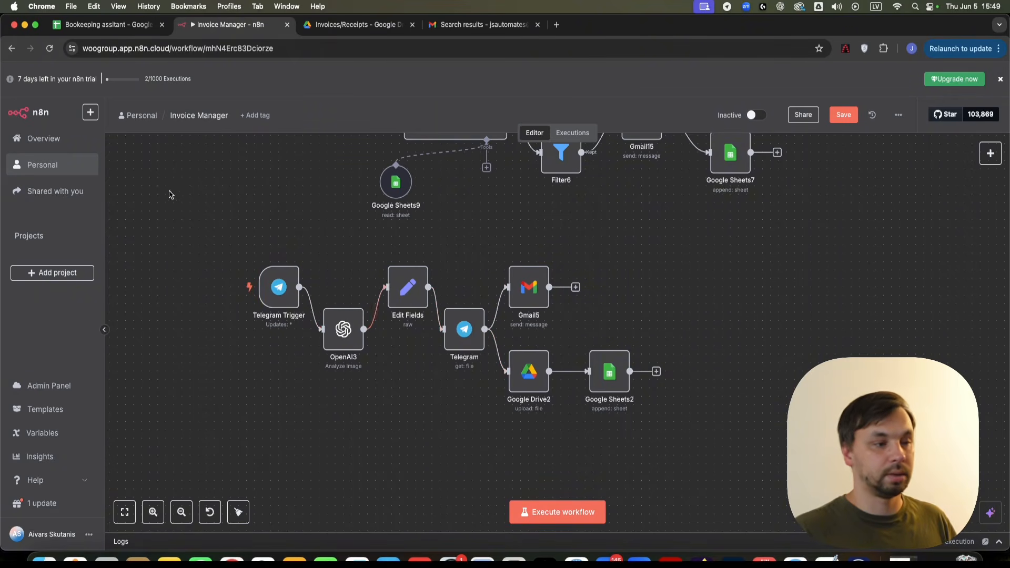
click(797, 556)
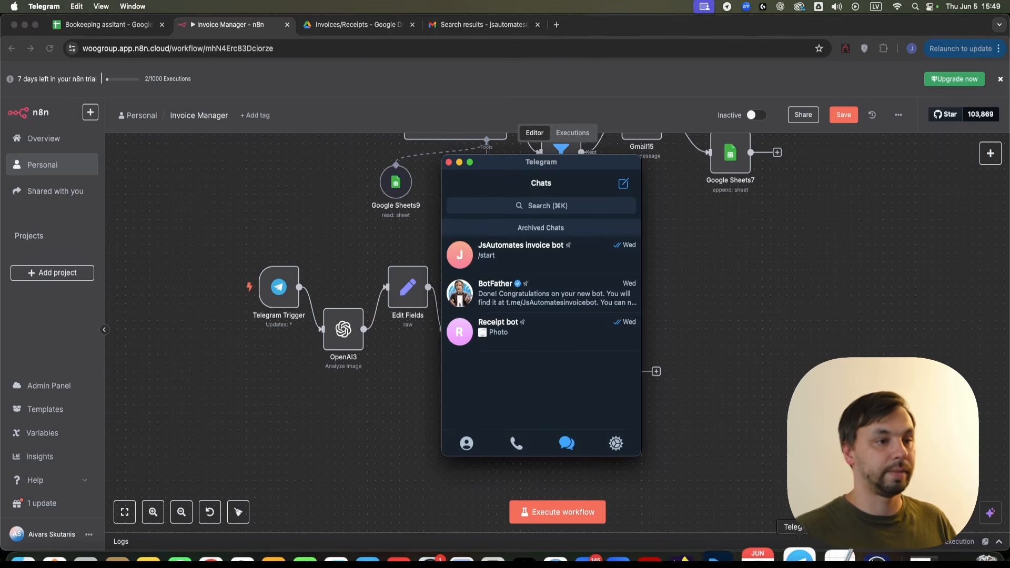
click(545, 339)
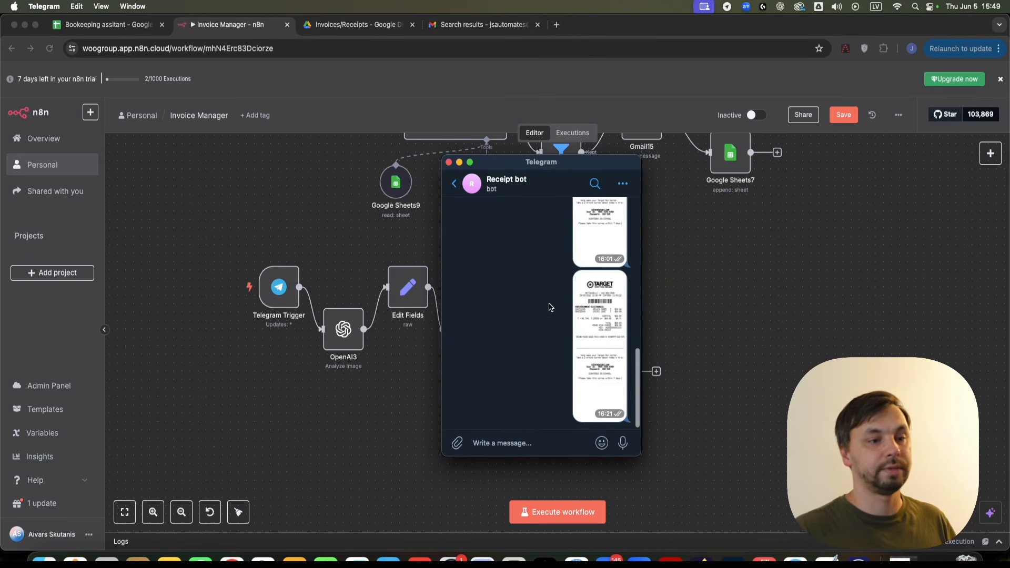
mouse_move(459, 444)
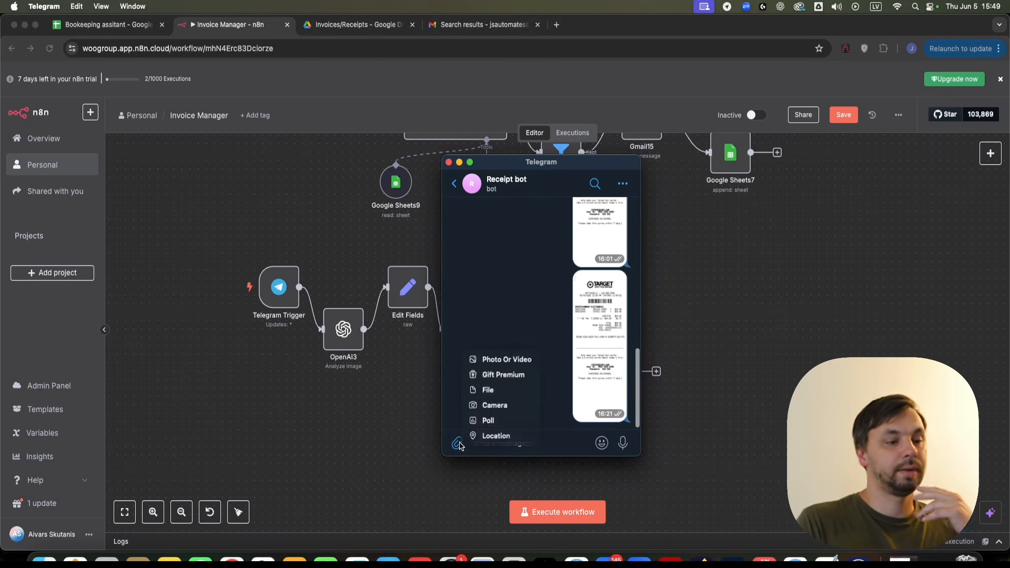
click(518, 366)
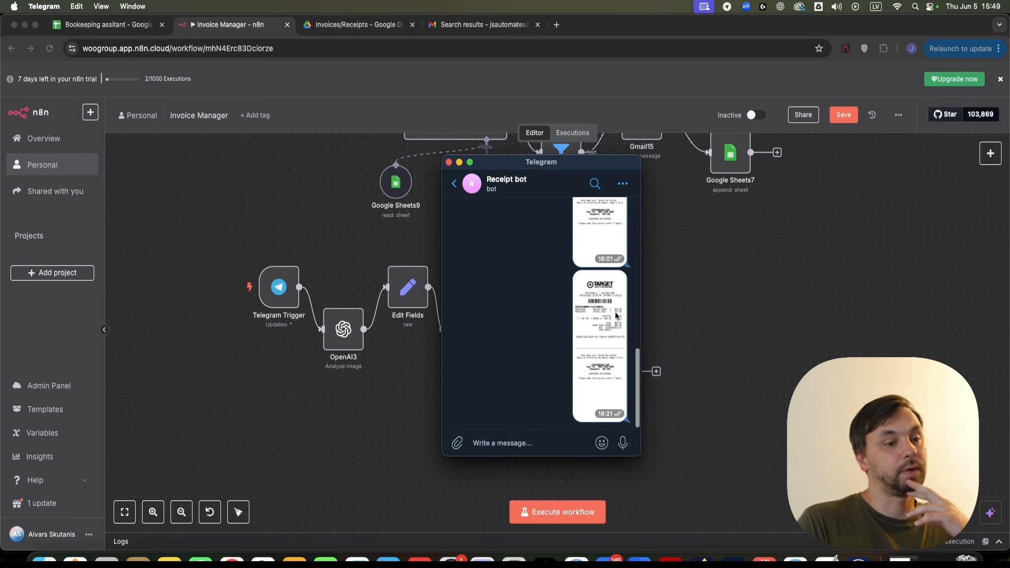
double_click(444, 360)
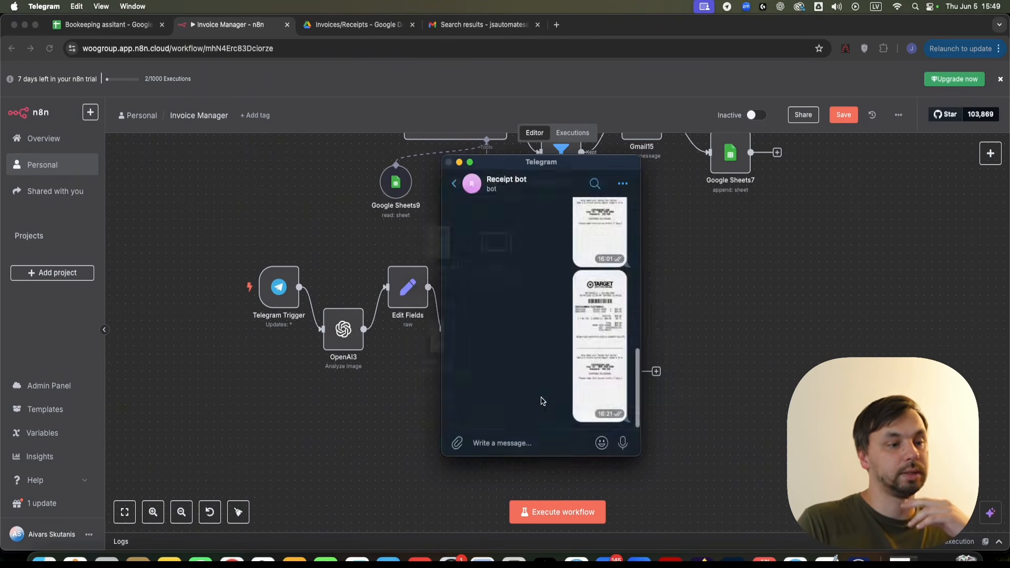
click(609, 419)
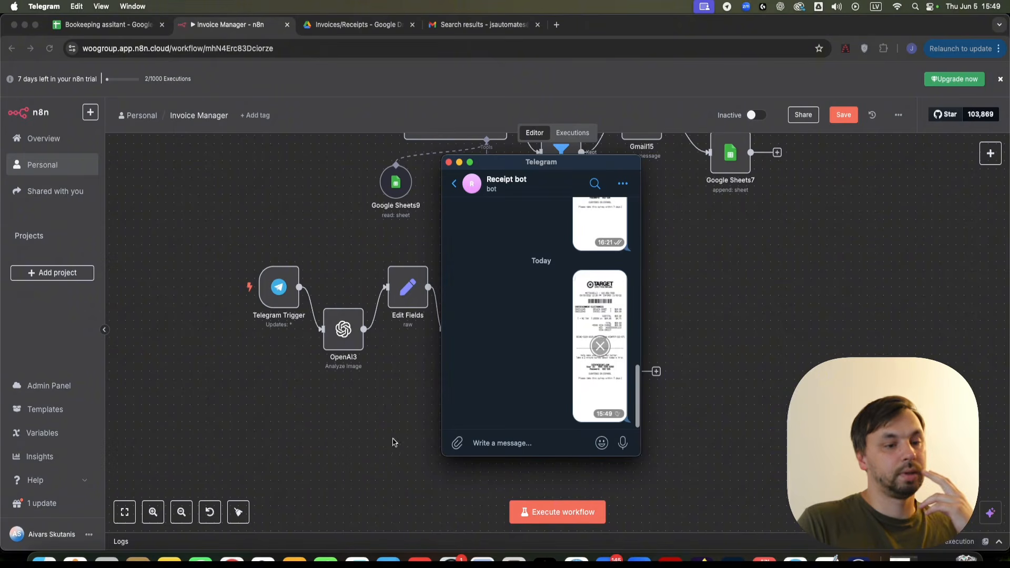
click(238, 305)
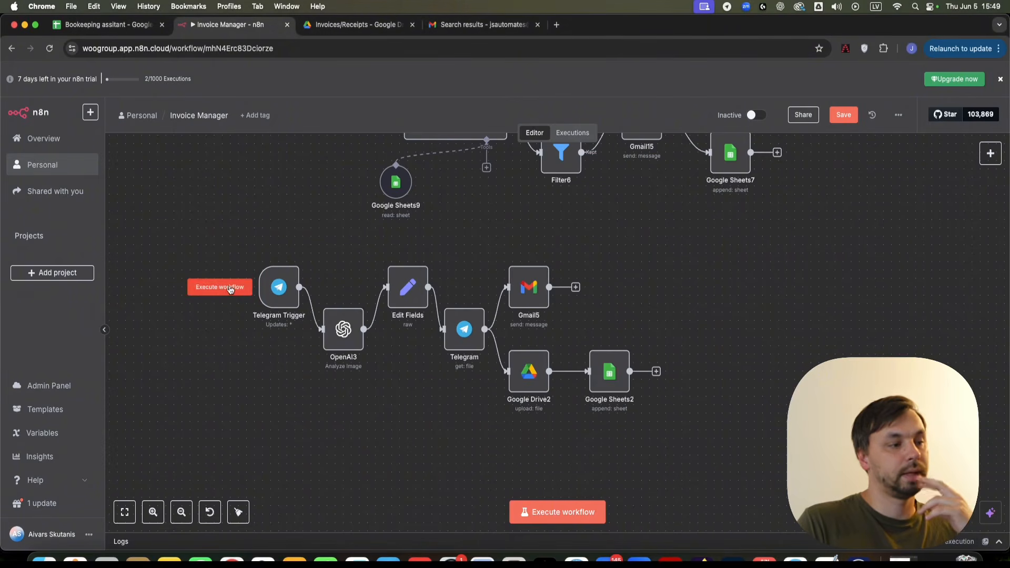
- Test-run the Telegram receipt workflow, dismiss its error, and inspect Google Sheets2's append settings
click(234, 287)
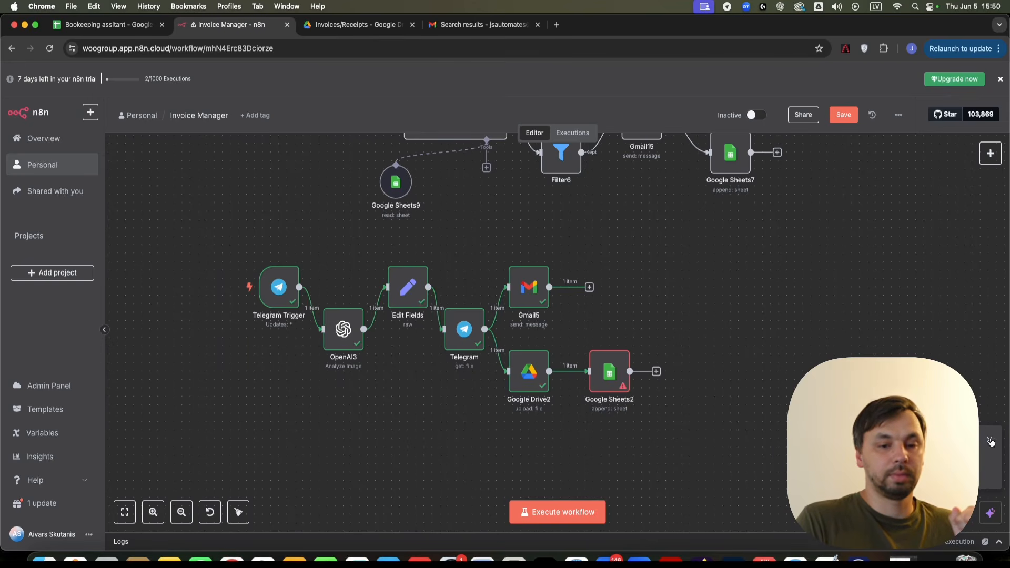
click(990, 441)
scroll(616, 379, up, 2)
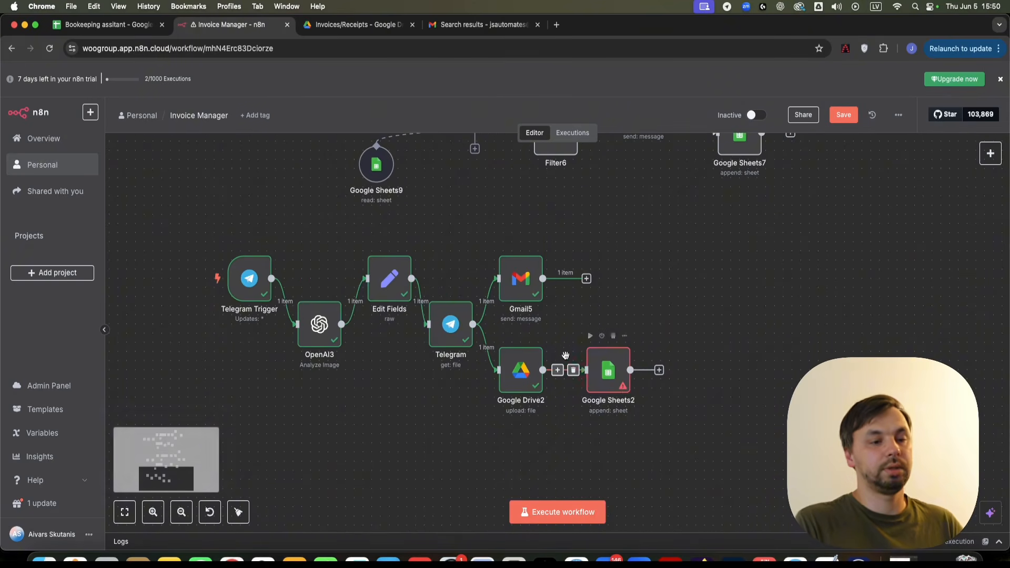
double_click(600, 367)
scroll(555, 363, down, 10)
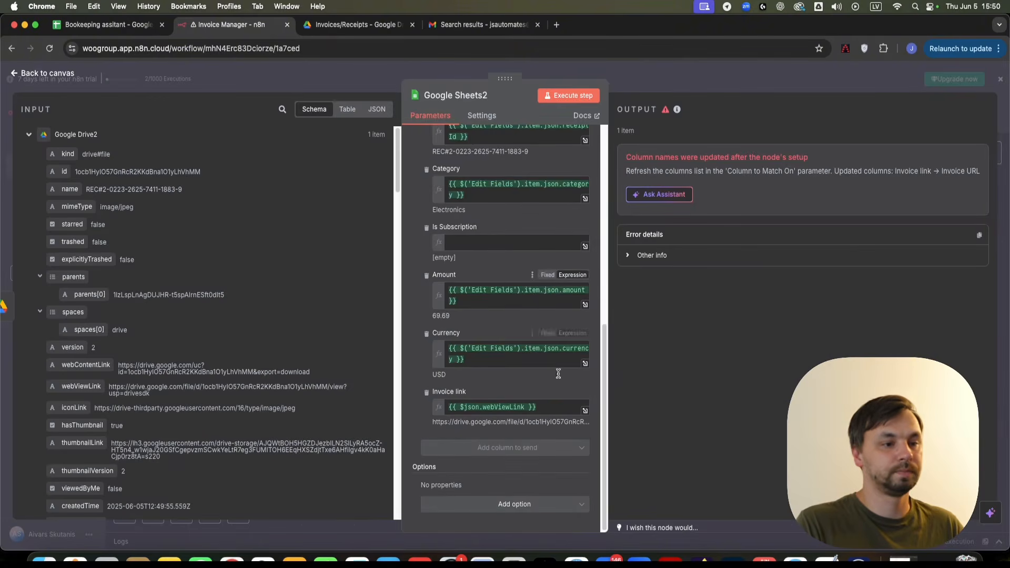
scroll(556, 364, up, 1)
scroll(549, 329, up, 3)
scroll(548, 329, up, 4)
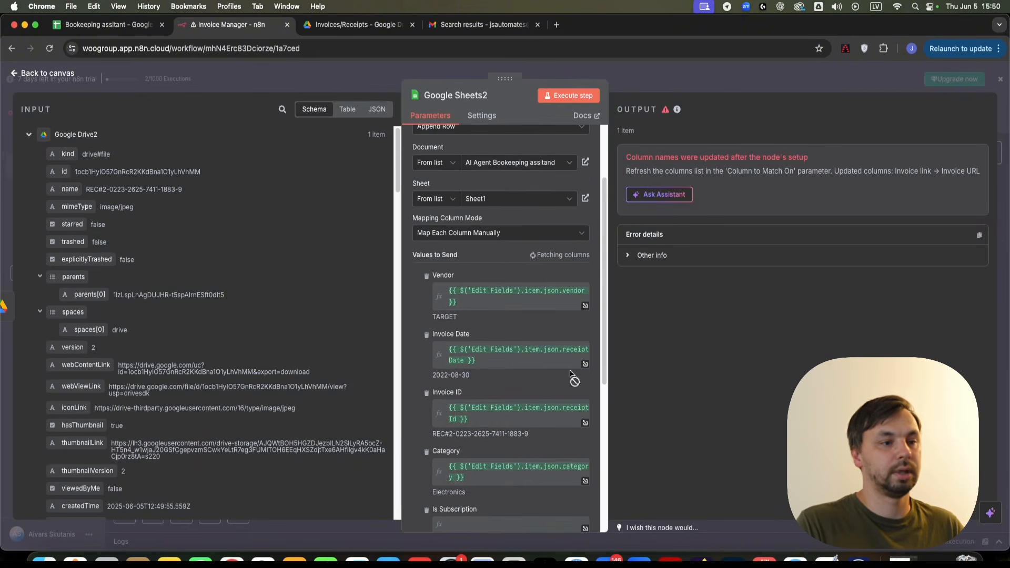
scroll(558, 363, down, 5)
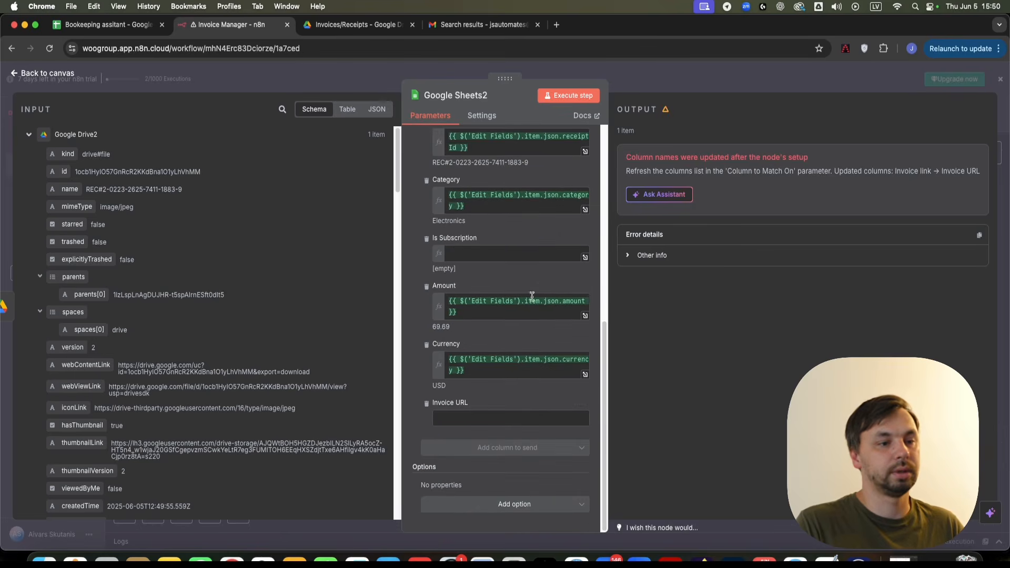
click(691, 85)
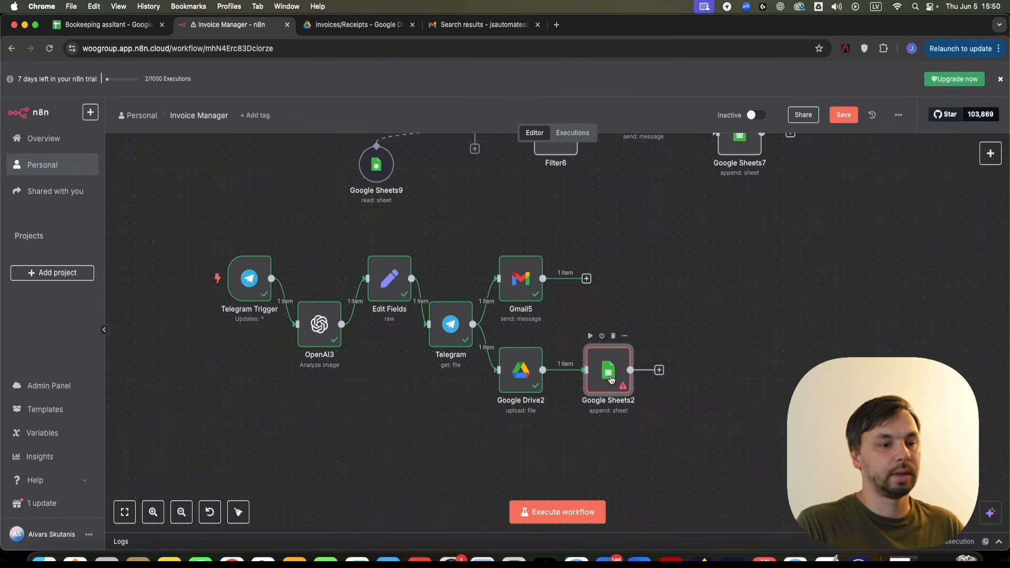
- Map the input's webViewLink field into Google Sheets2's Invoice URL column
double_click(610, 380)
scroll(525, 385, down, 10)
click(466, 414)
scroll(156, 285, down, 1)
scroll(156, 286, down, 4)
scroll(66, 394, up, 3)
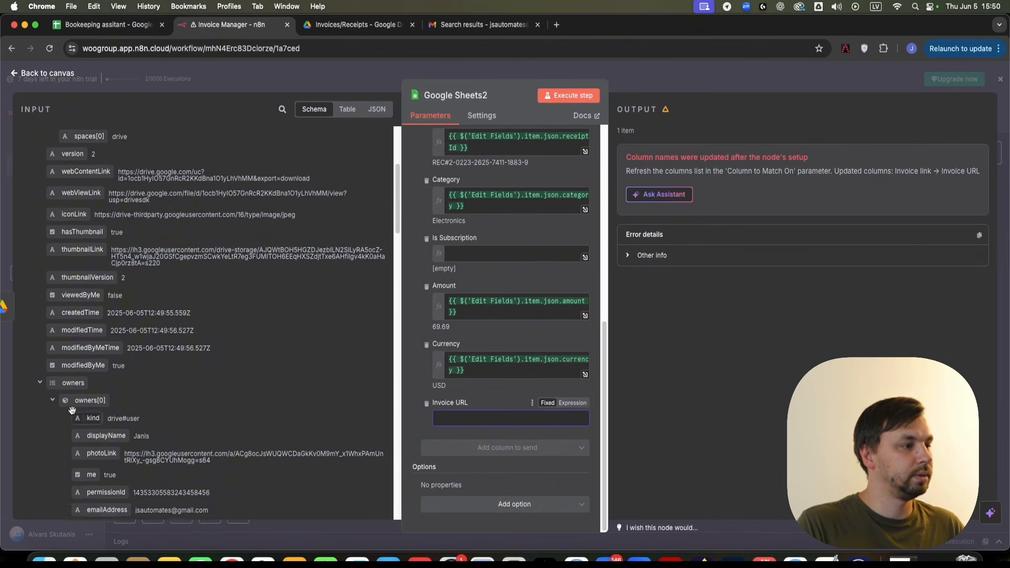
scroll(77, 290, up, 1)
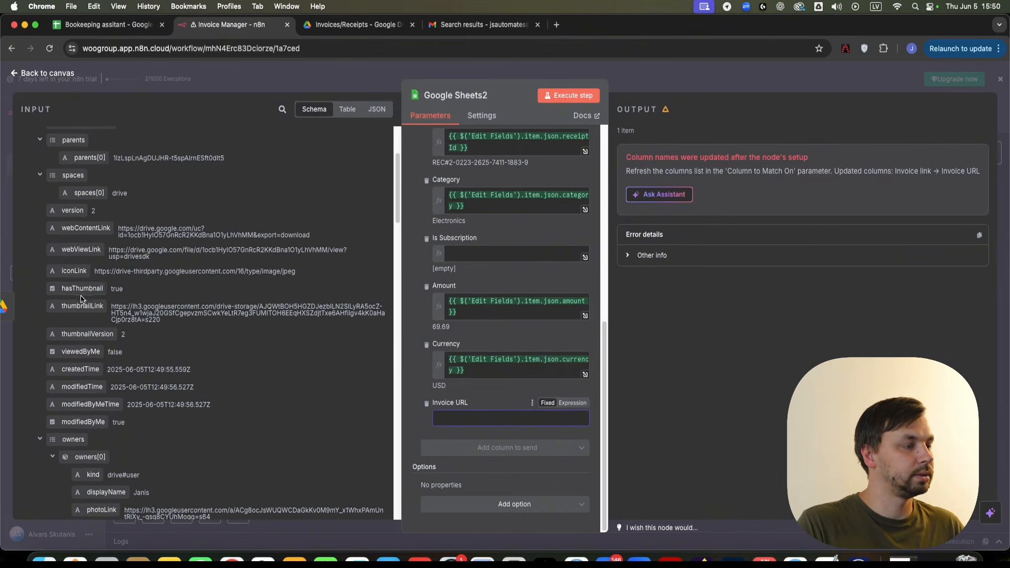
drag(82, 249, 527, 418)
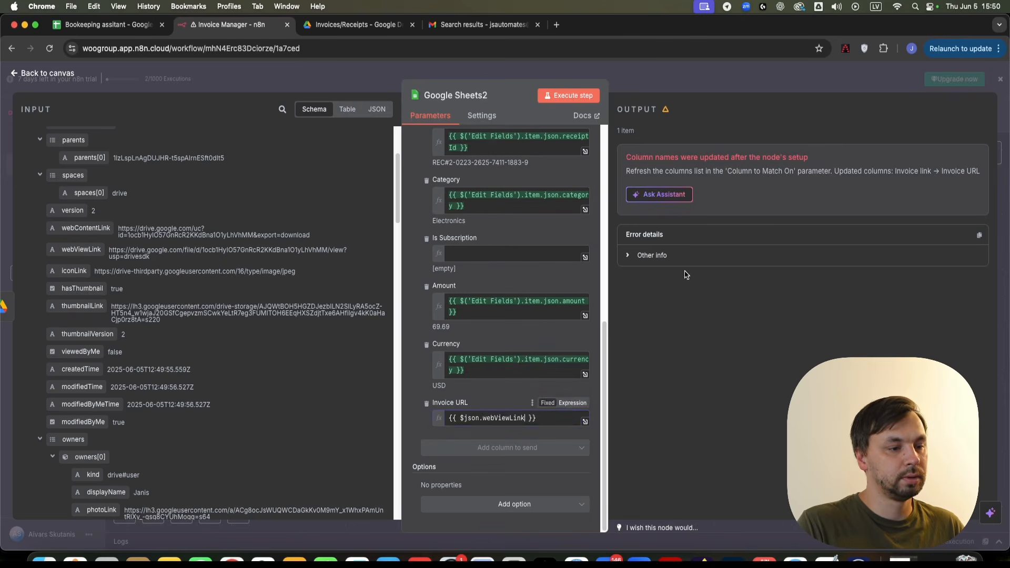
- Back on the canvas, execute only the Google Sheets2 step
click(702, 79)
right_click(606, 370)
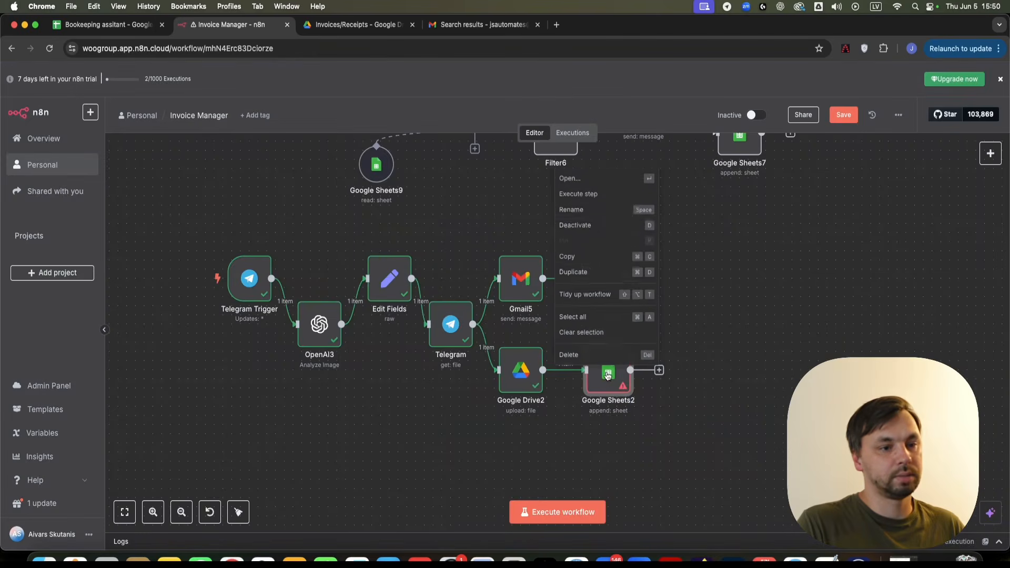
click(595, 185)
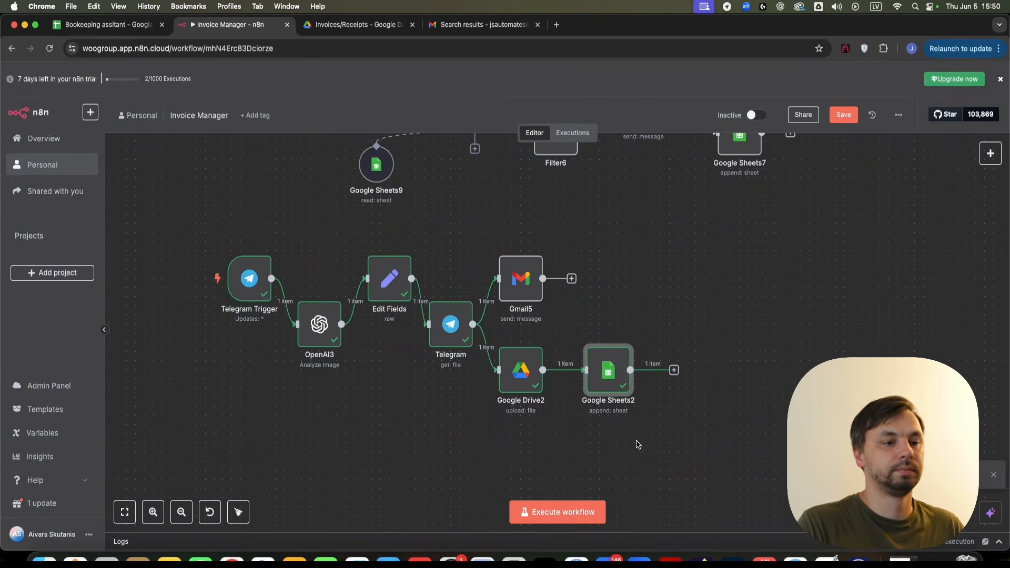
- Inspect the new TARGET row 8 in the Bookkeeping sheet, including invoice ID C8 and amount/currency F8:G8
click(104, 28)
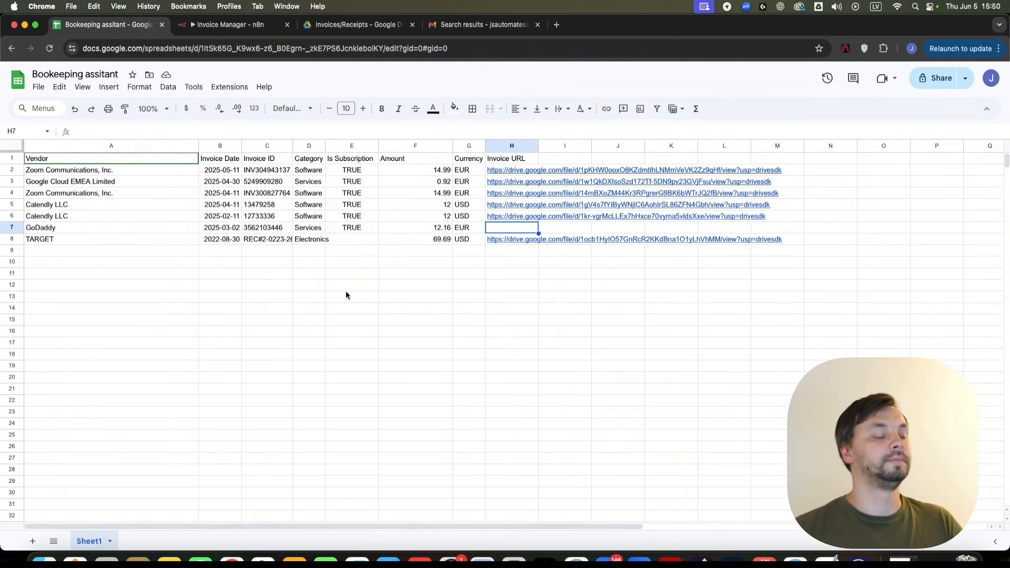
drag(137, 239, 467, 251)
click(268, 347)
double_click(274, 239)
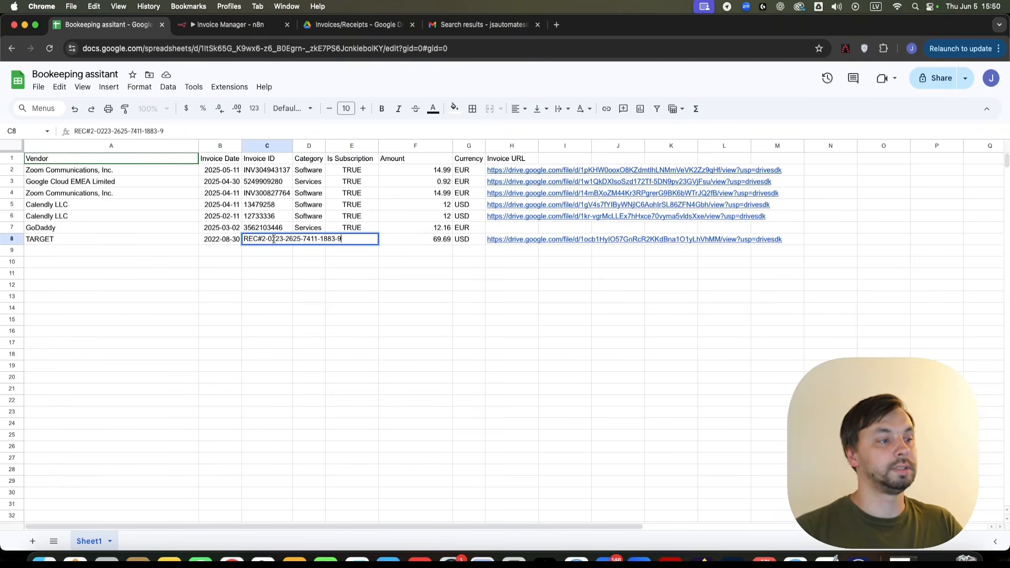
click(290, 299)
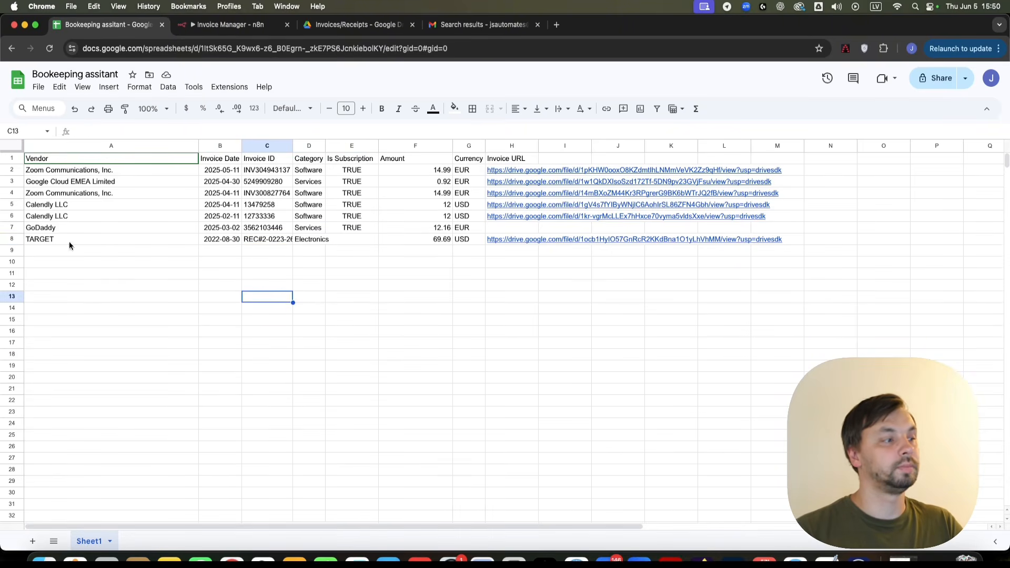
drag(435, 240, 467, 241)
click(511, 308)
- Open the H8 Invoice URL to view the Drive receipt, then close that tab
mouse_move(522, 241)
click(542, 256)
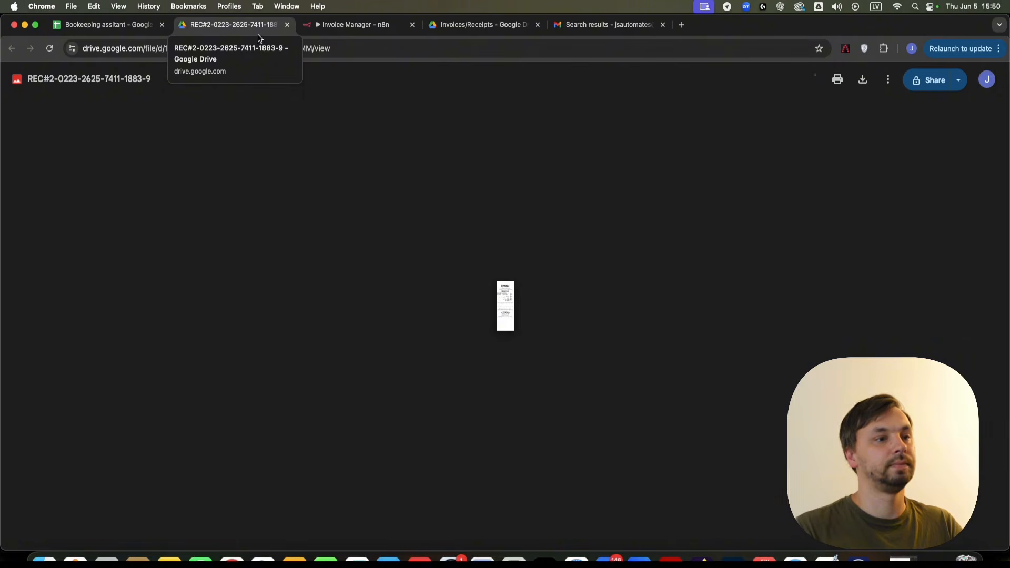
key(super+w)
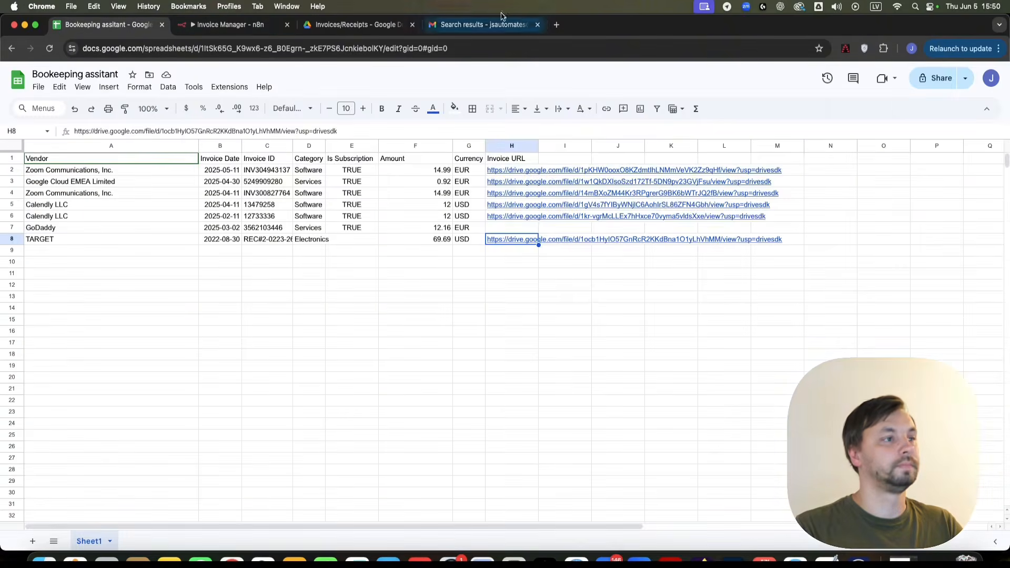
- Return to the Invoice Manager workflow and zoom around the canvas to survey its invoice branches
click(253, 30)
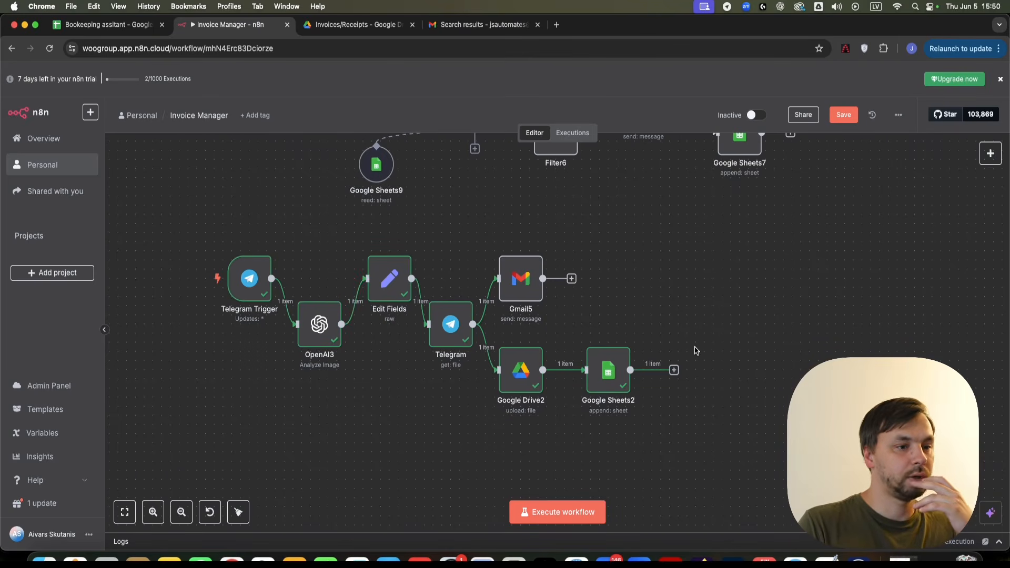
scroll(642, 295, down, 10)
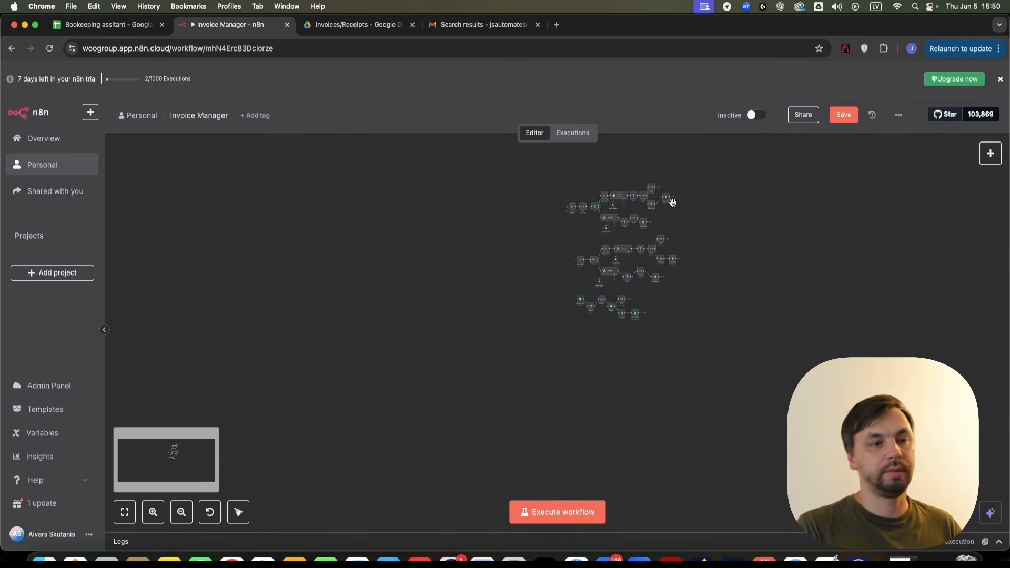
scroll(679, 221, up, 10)
scroll(643, 293, down, 5)
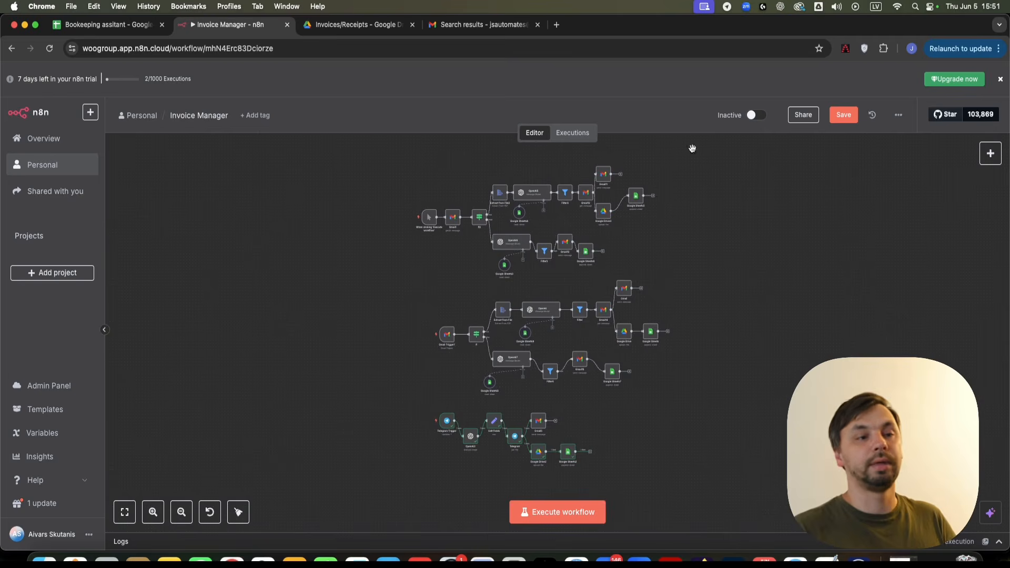
scroll(707, 143, up, 5)
scroll(589, 431, down, 2)
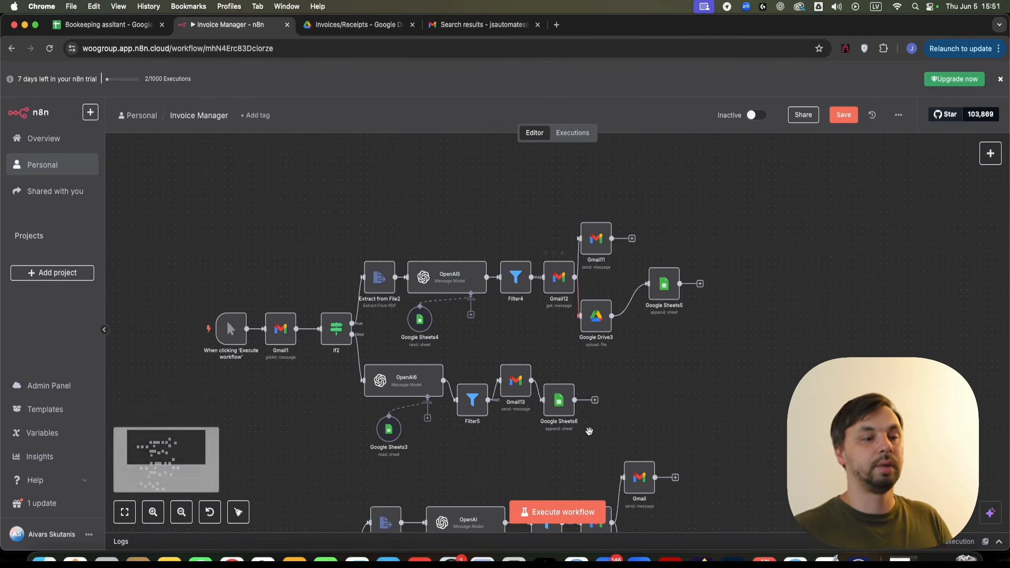
mouse_move(605, 346)
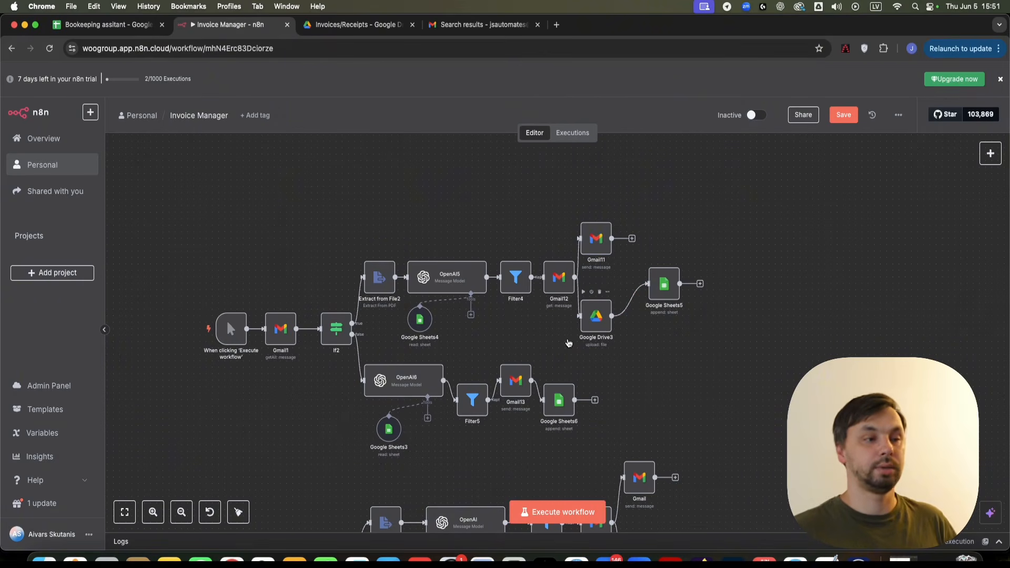
scroll(586, 389, down, 2)
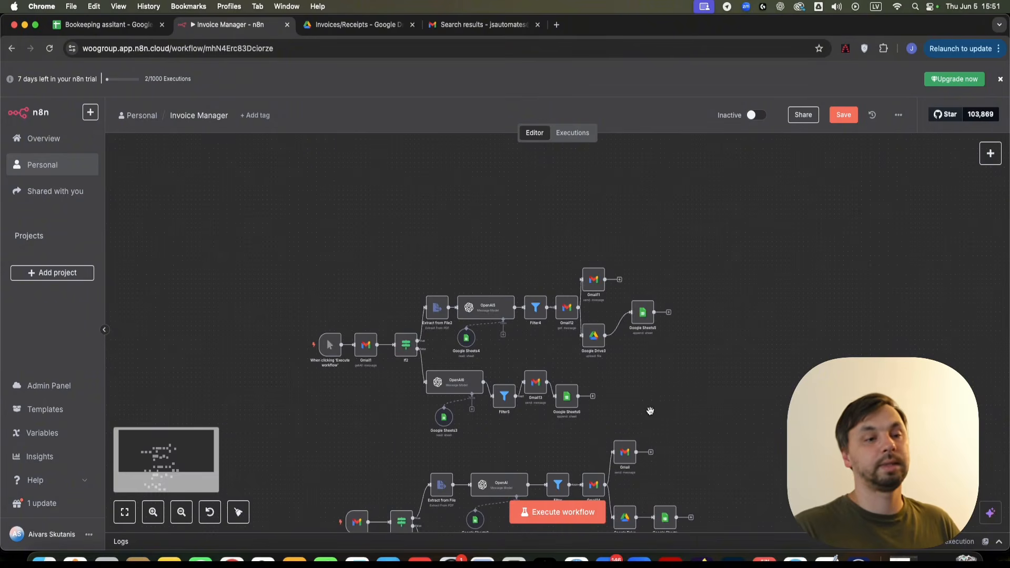
scroll(664, 411, down, 4)
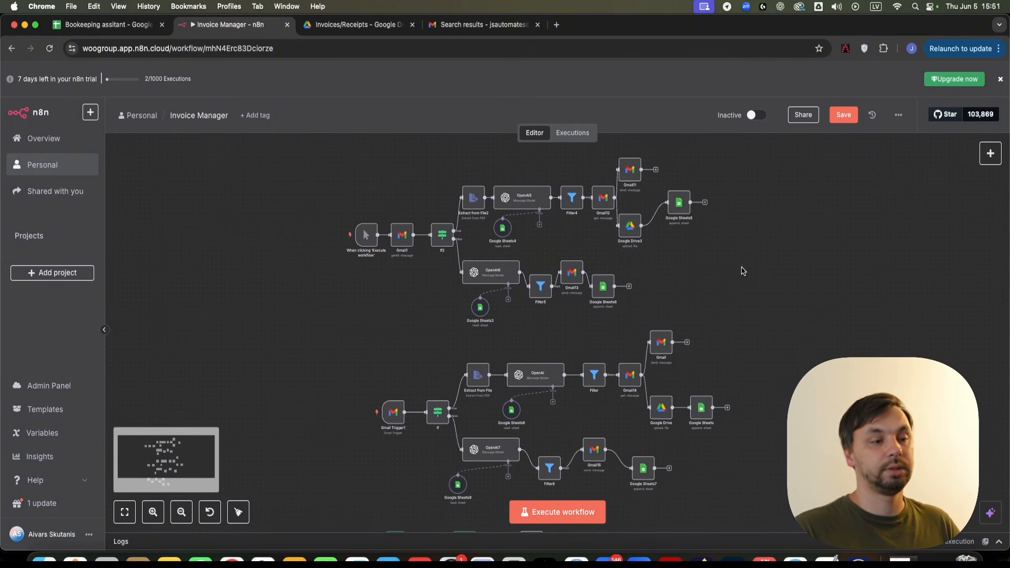
scroll(288, 320, down, 5)
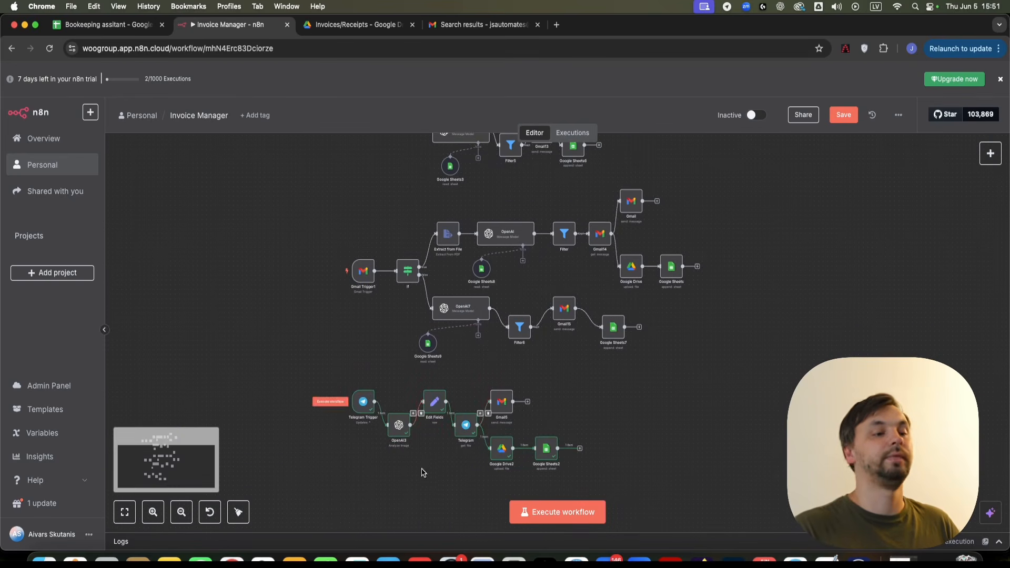
scroll(260, 368, up, 5)
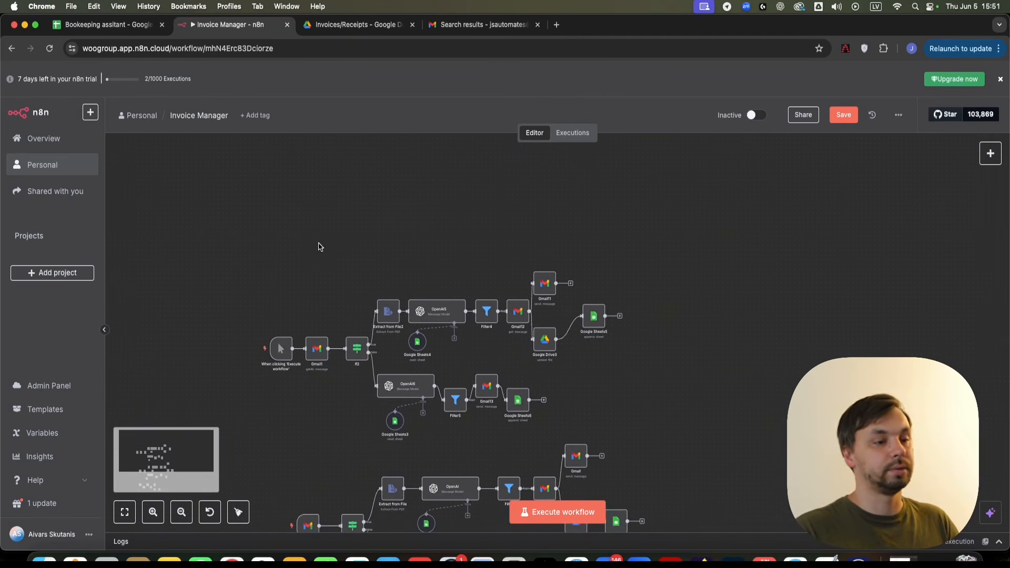
scroll(315, 401, up, 5)
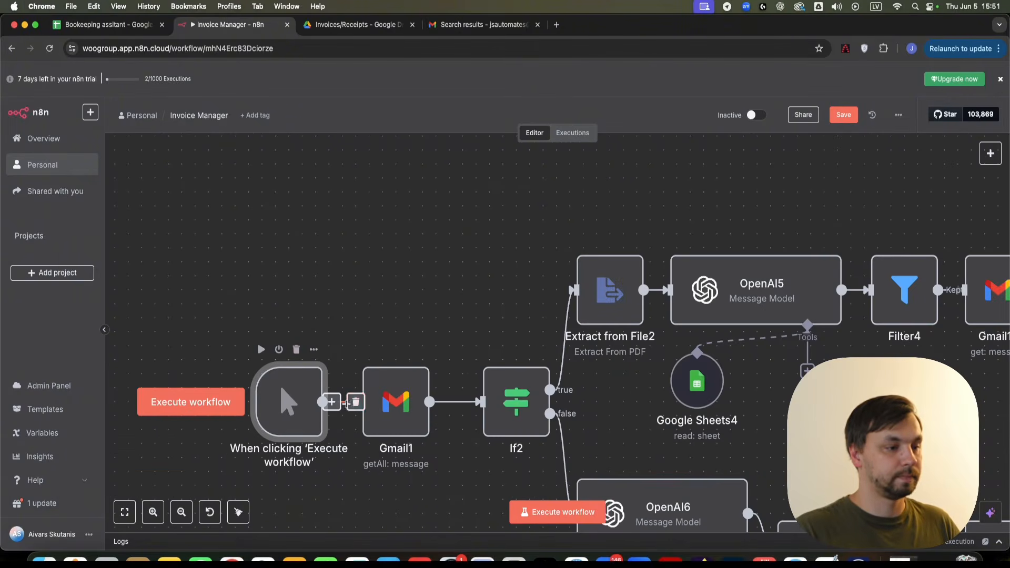
- Drag the 'When clicking Execute workflow' trigger upward and marquee-select a group of nodes
drag(296, 407, 296, 103)
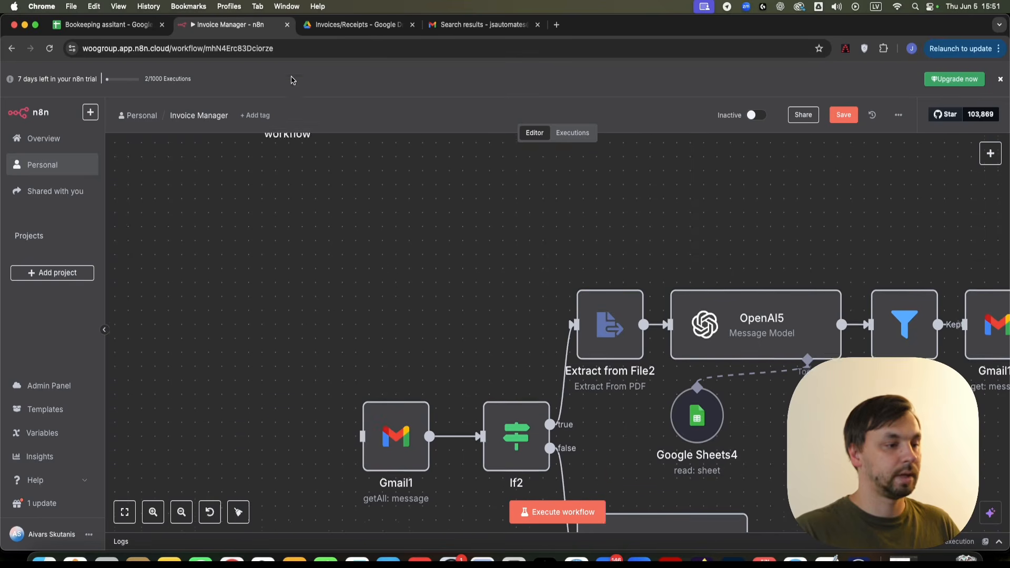
scroll(377, 458, down, 10)
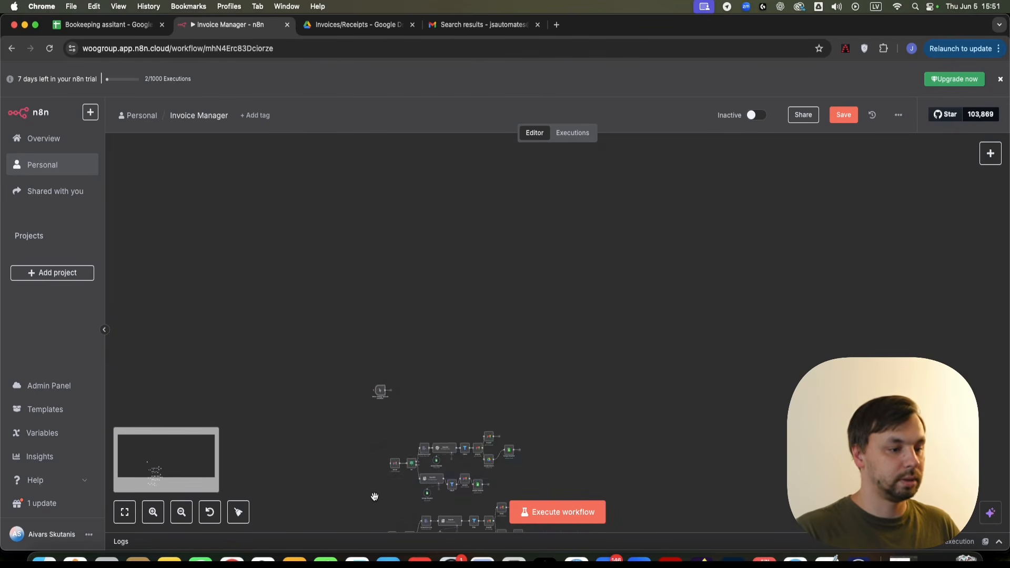
mouse_move(362, 443)
mouse_down()
mouse_move(596, 511)
mouse_move(591, 465)
mouse_up()
drag(354, 426, 558, 497)
scroll(489, 383, right, 3)
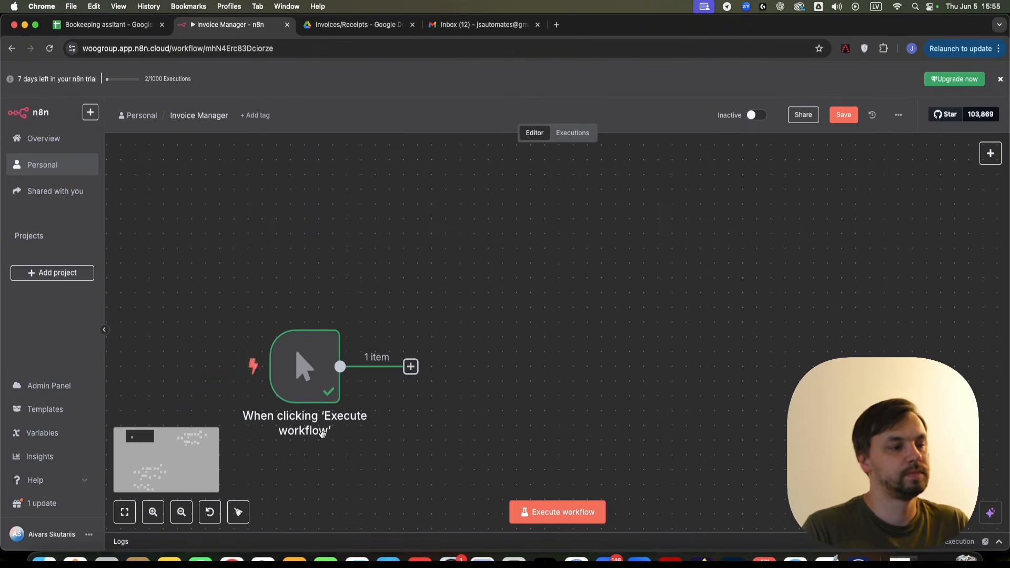
- Add a Gmail node after the manual trigger by searching 'gmail' in the node picker
click(410, 366)
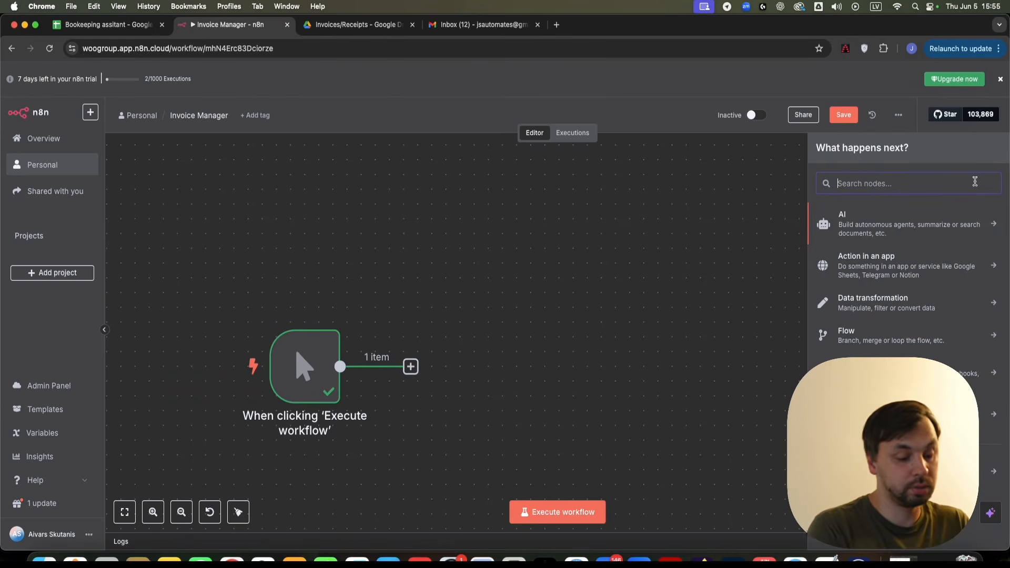
text(gmail)
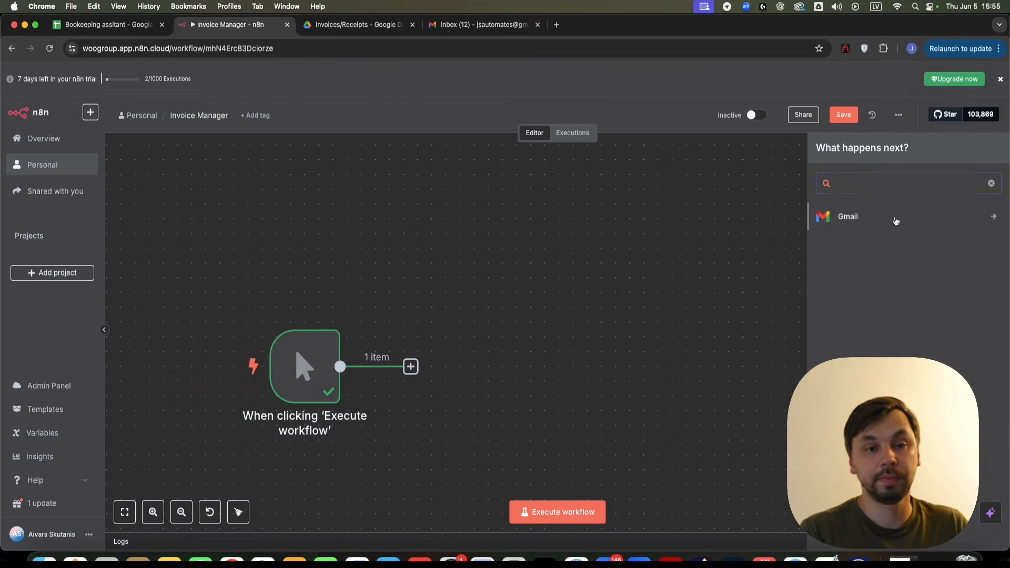
click(895, 220)
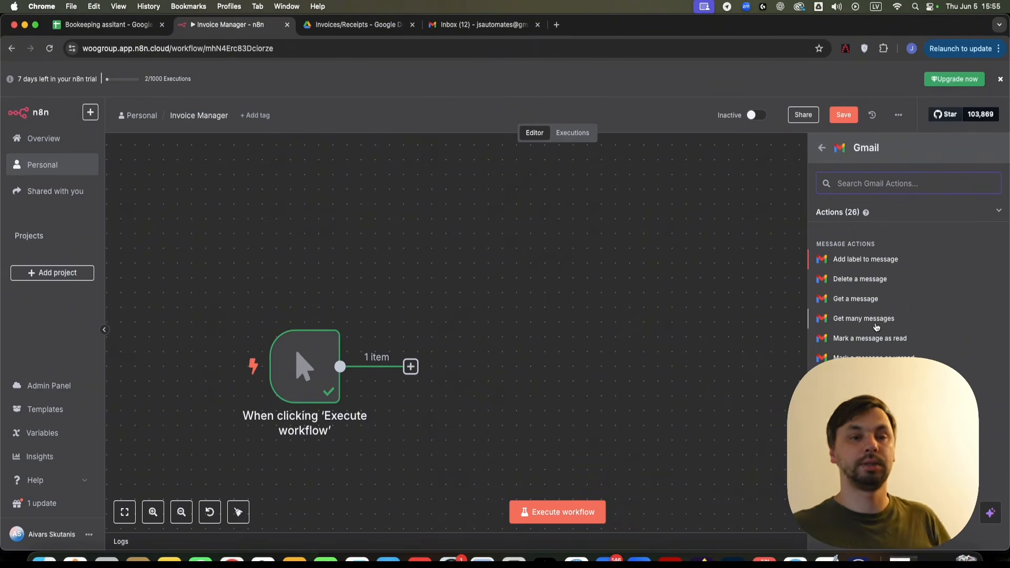
- Set Gmail2 to get all messages, unsimplified, with Download Attachments turned on
click(876, 324)
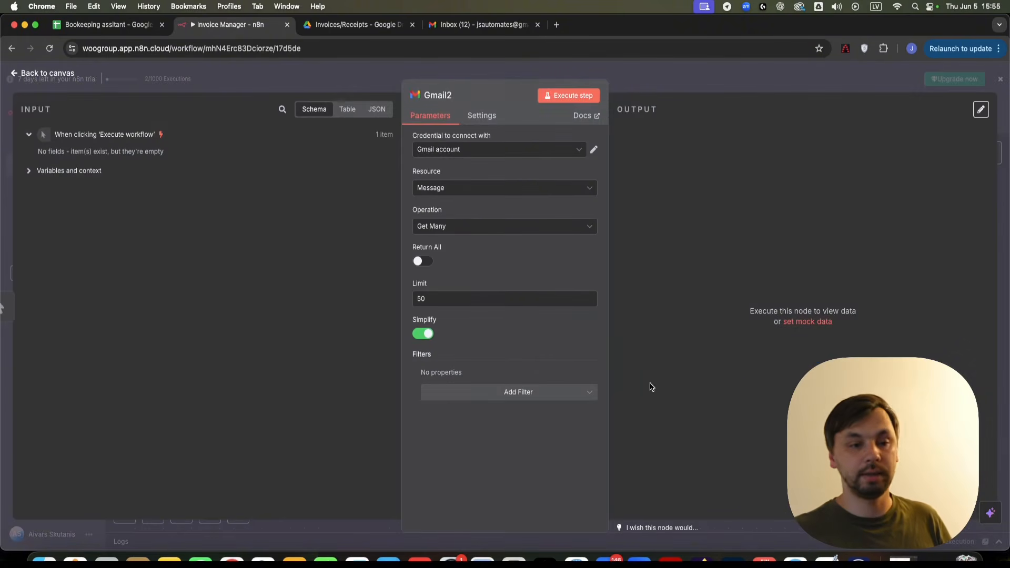
click(521, 146)
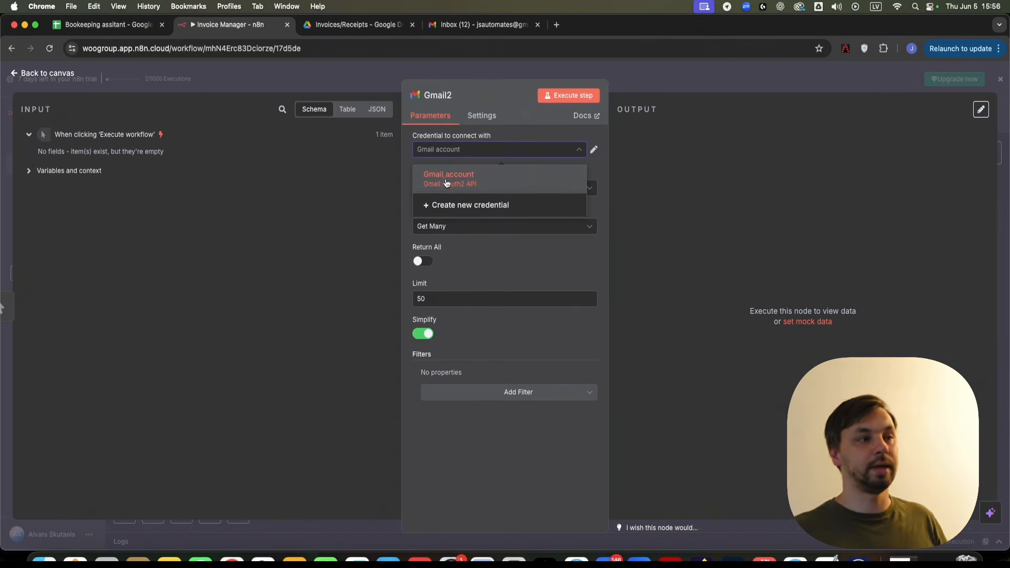
click(471, 258)
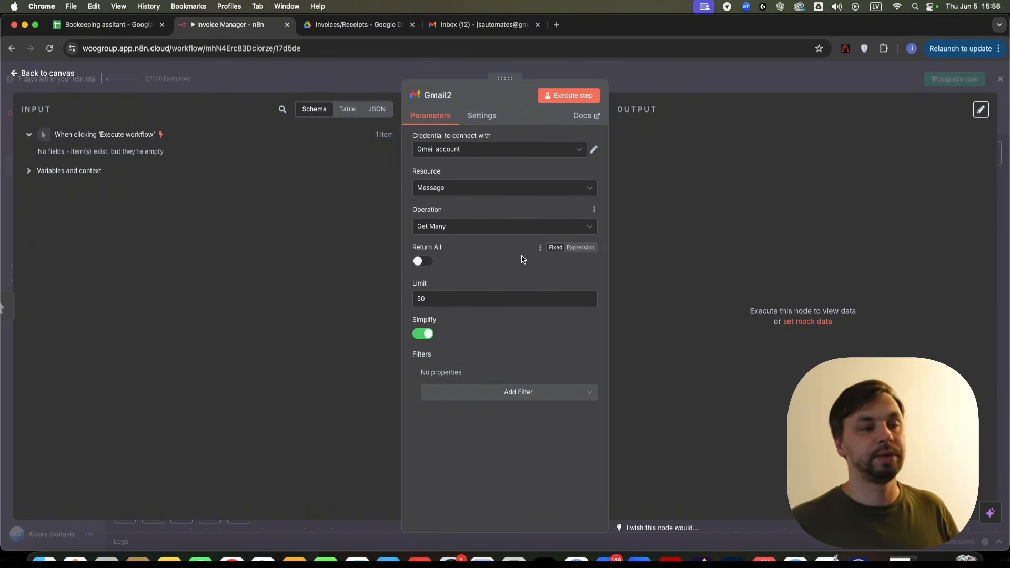
click(424, 262)
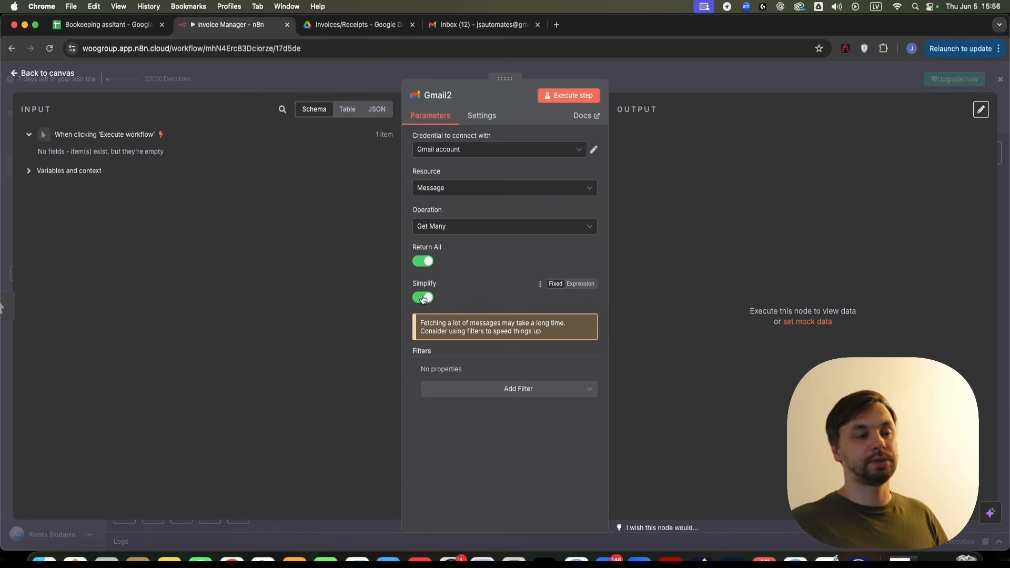
click(423, 298)
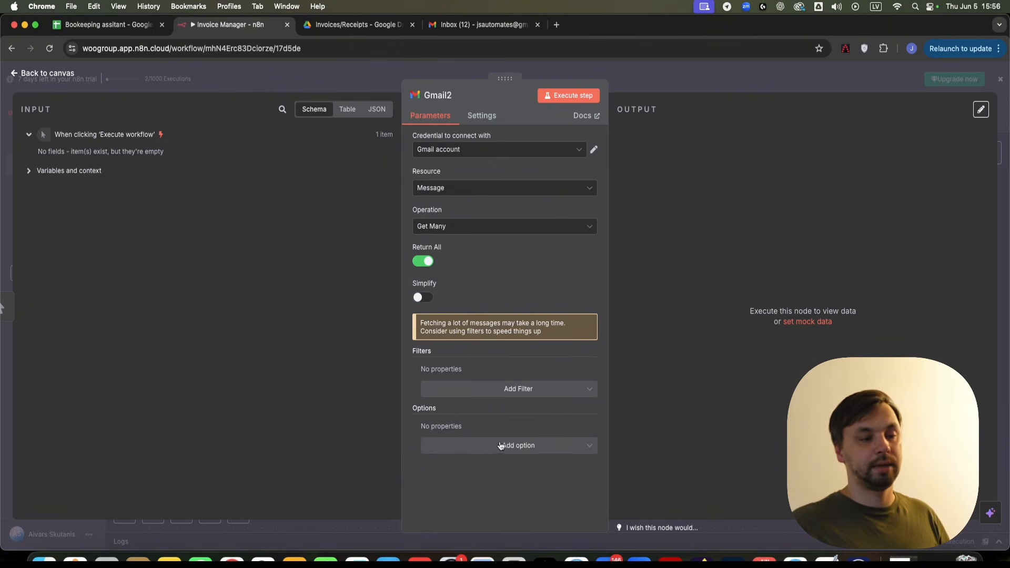
click(519, 447)
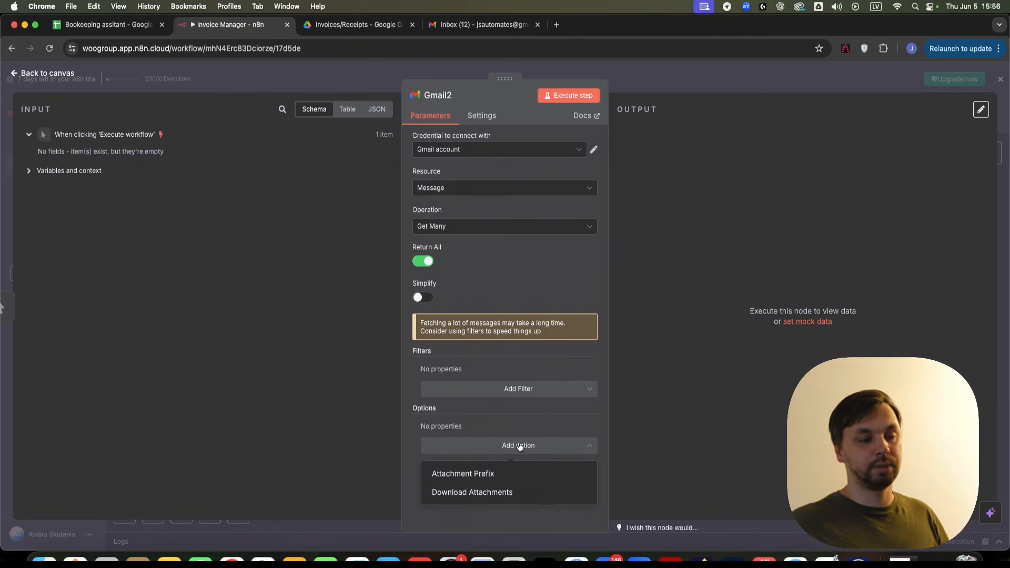
click(474, 493)
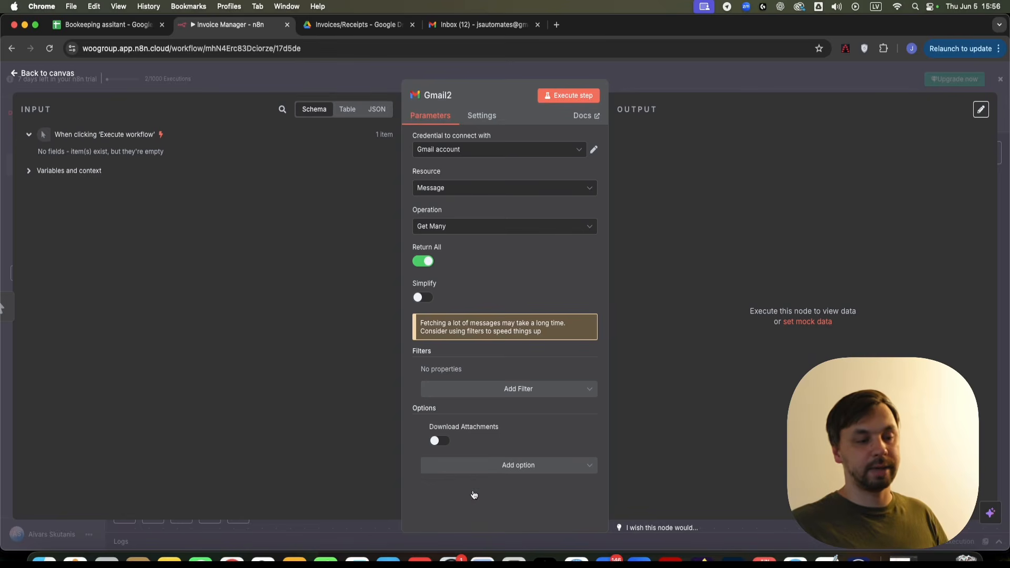
click(442, 442)
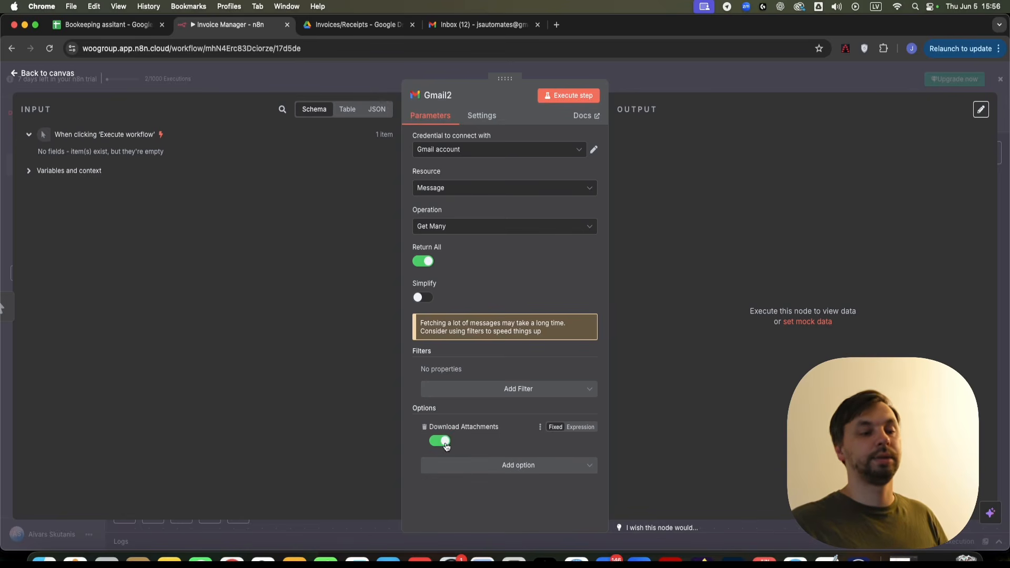
- Add an INBOX label filter and an empty Search filter to Gmail2
click(486, 391)
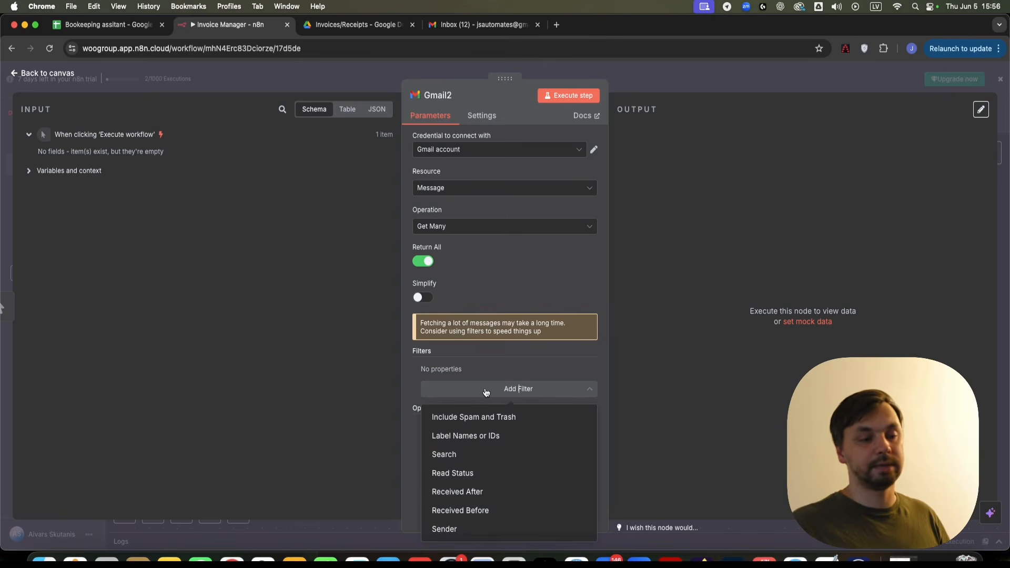
click(466, 435)
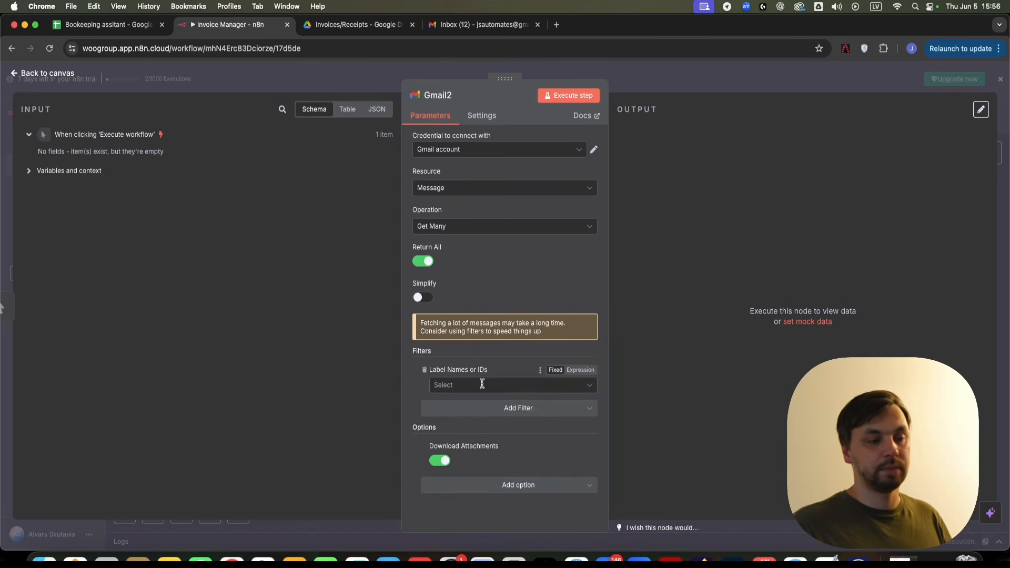
click(481, 385)
scroll(485, 326, down, 2)
click(486, 346)
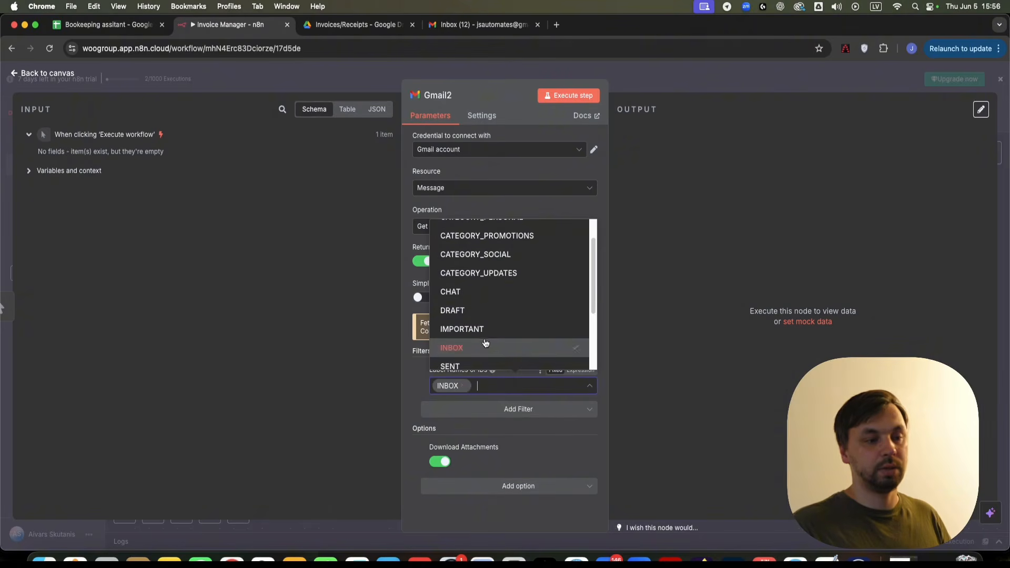
click(519, 418)
click(518, 413)
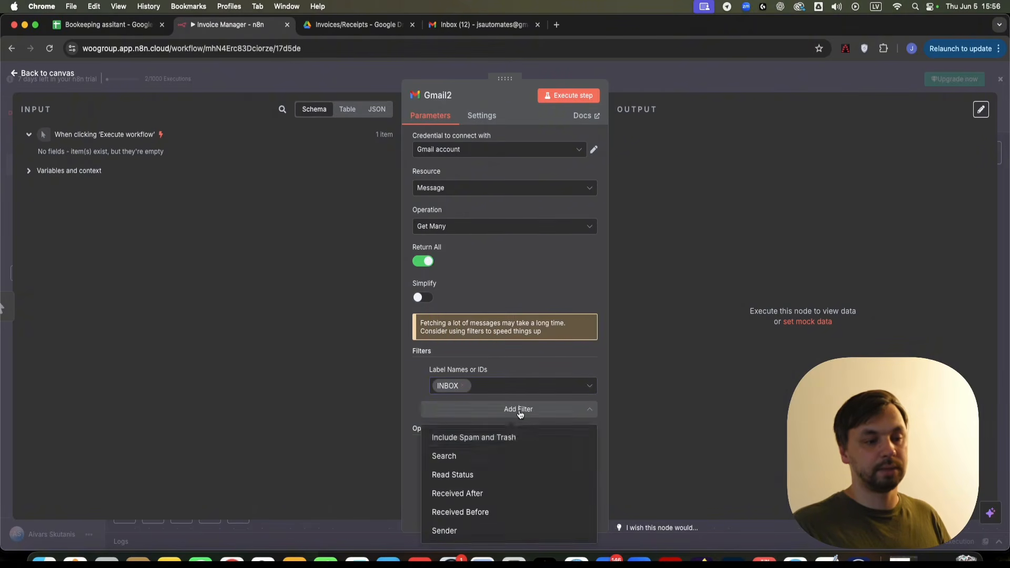
click(495, 462)
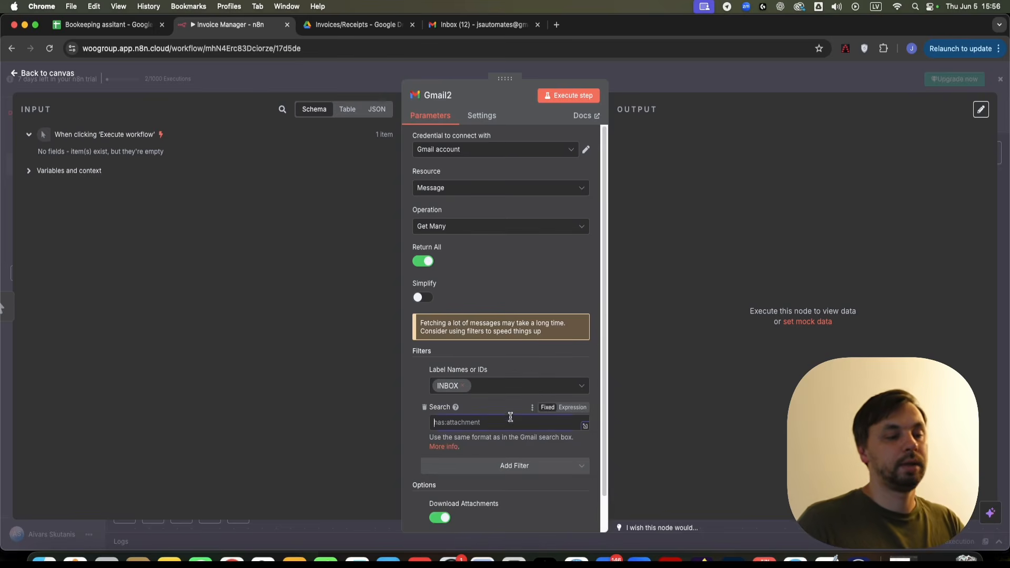
- Copy Gmail1's subject-based invoice search query
click(717, 68)
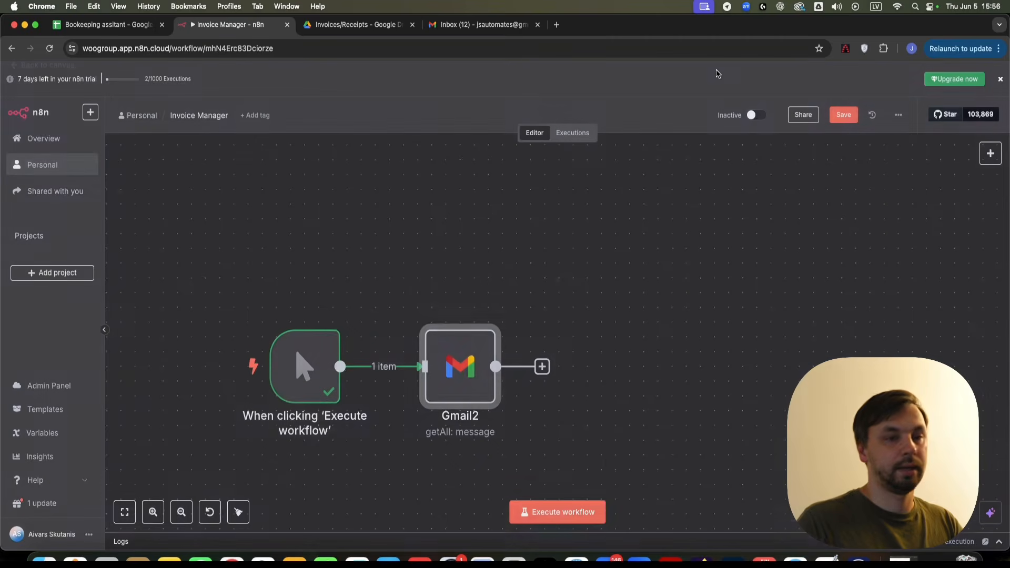
drag(851, 337, 521, 314)
scroll(568, 324, down, 4)
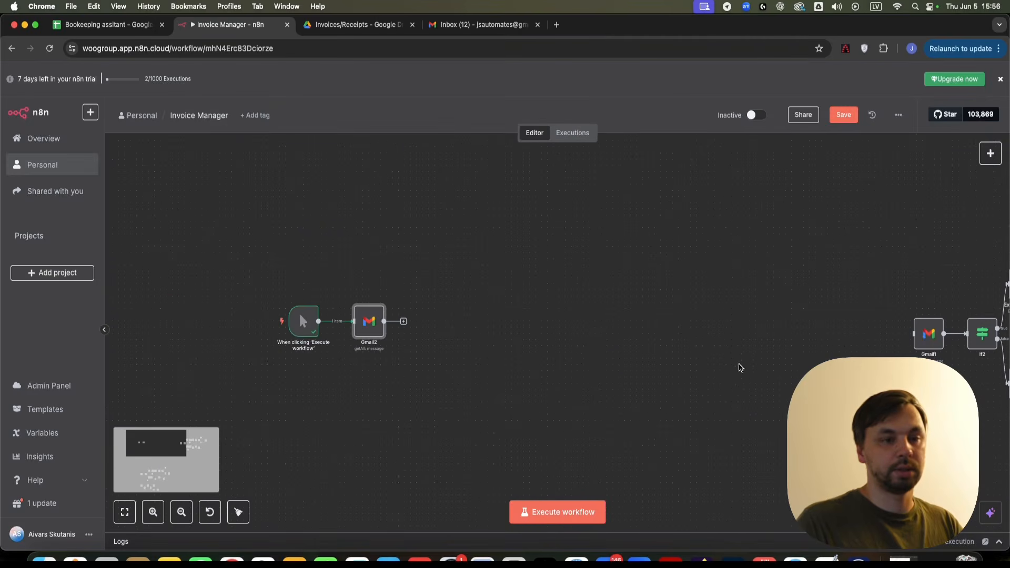
double_click(923, 337)
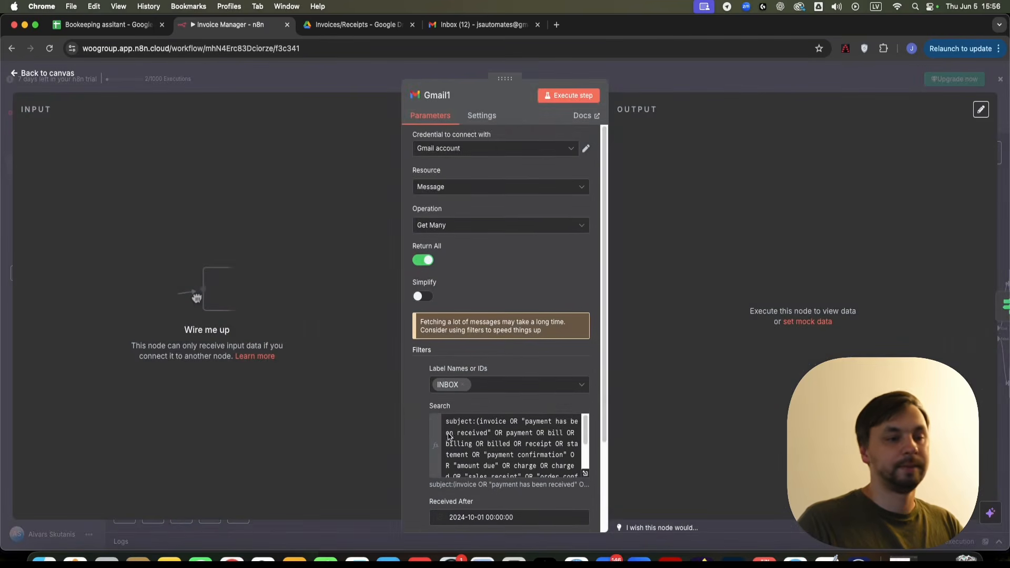
click(467, 426)
key(ctrl+a)
click(652, 81)
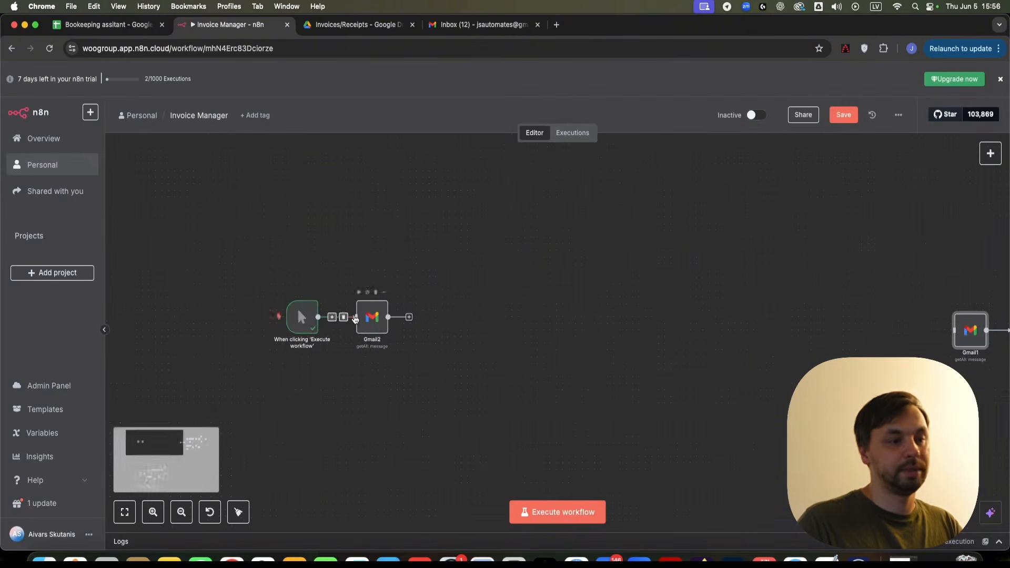
- Paste the query into Gmail2's Search filter and review it in the expanded Edit Search editor
double_click(374, 316)
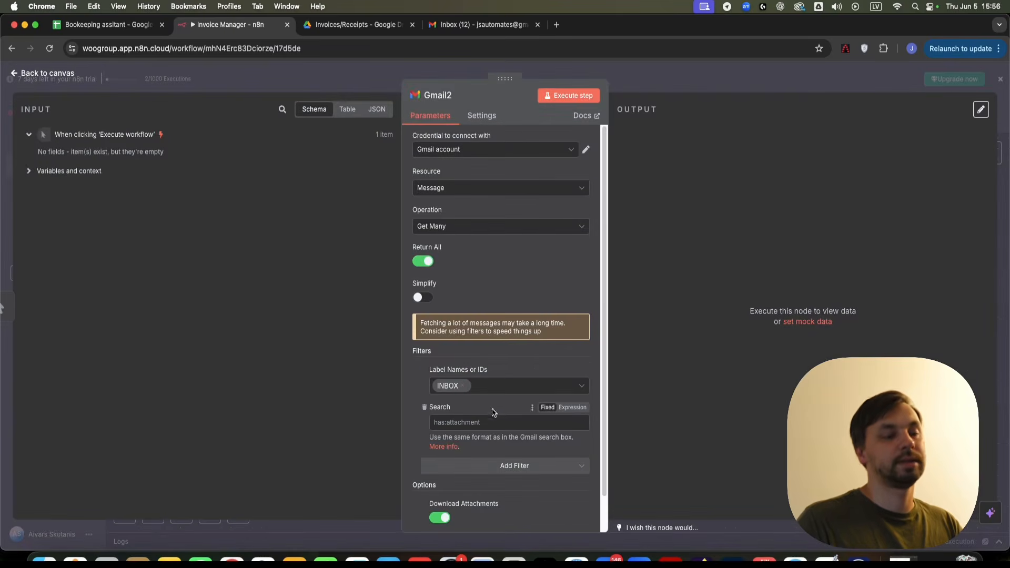
click(494, 421)
key(super+v)
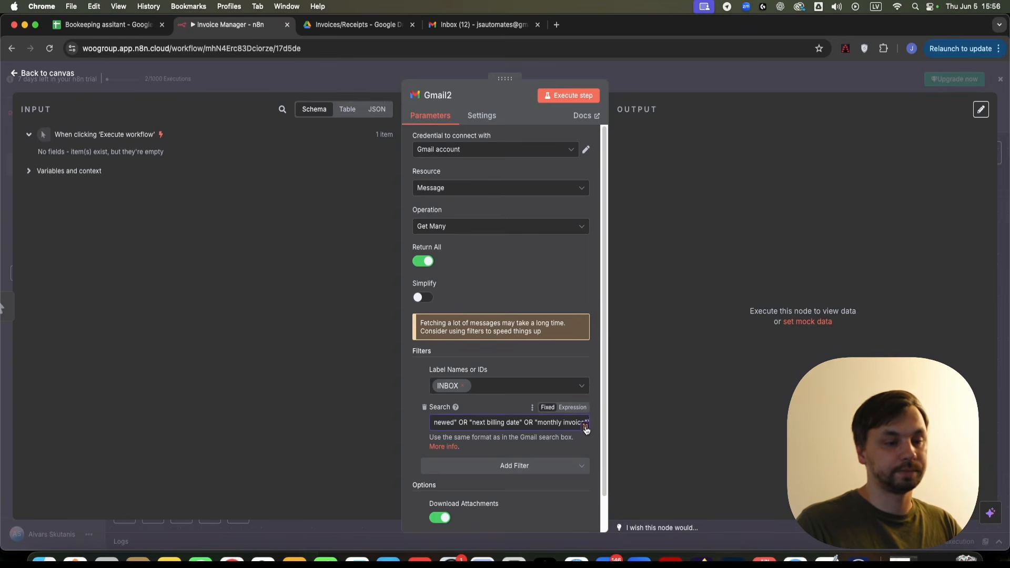
click(586, 428)
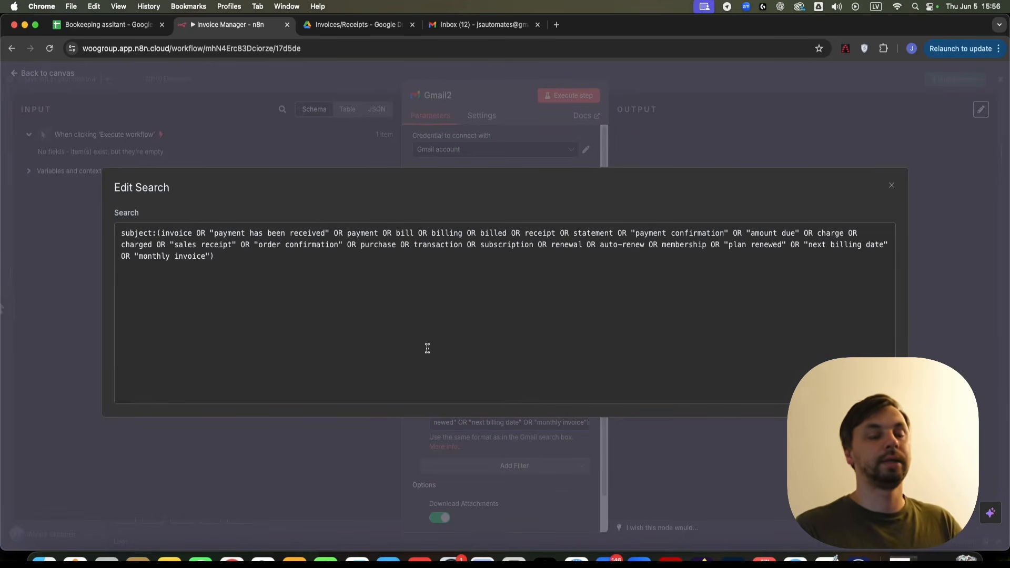
drag(122, 232, 152, 233)
click(153, 293)
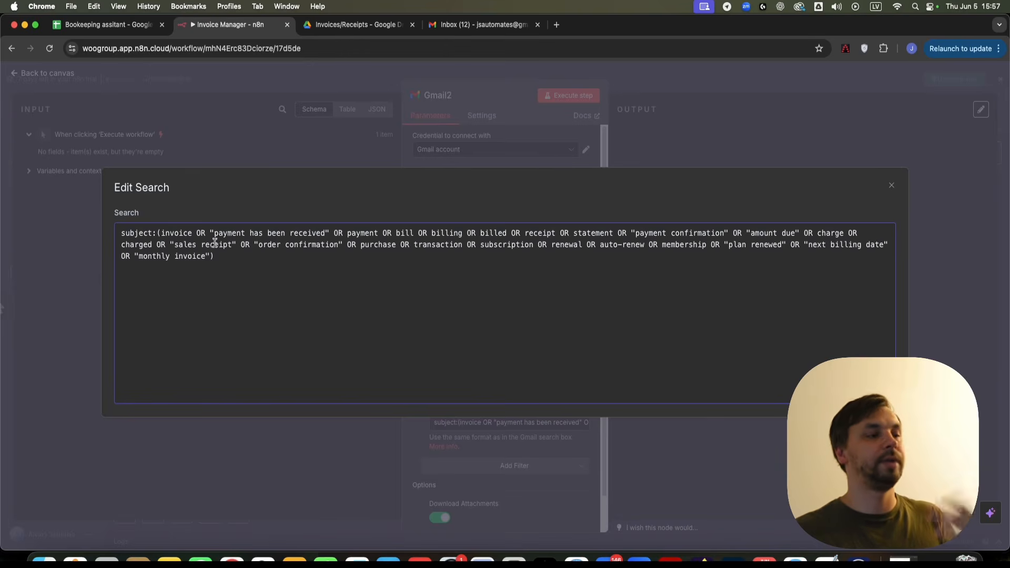
drag(209, 233, 214, 232)
- Execute Gmail2 alone, returning 33 items, and open the picker for its next node
click(891, 186)
key(Escape)
right_click(382, 332)
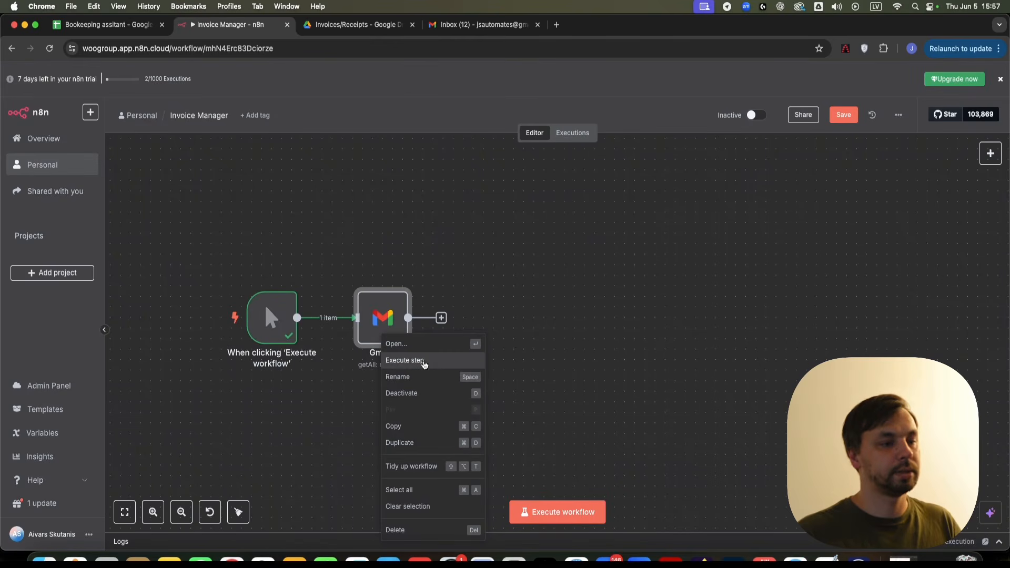
click(424, 364)
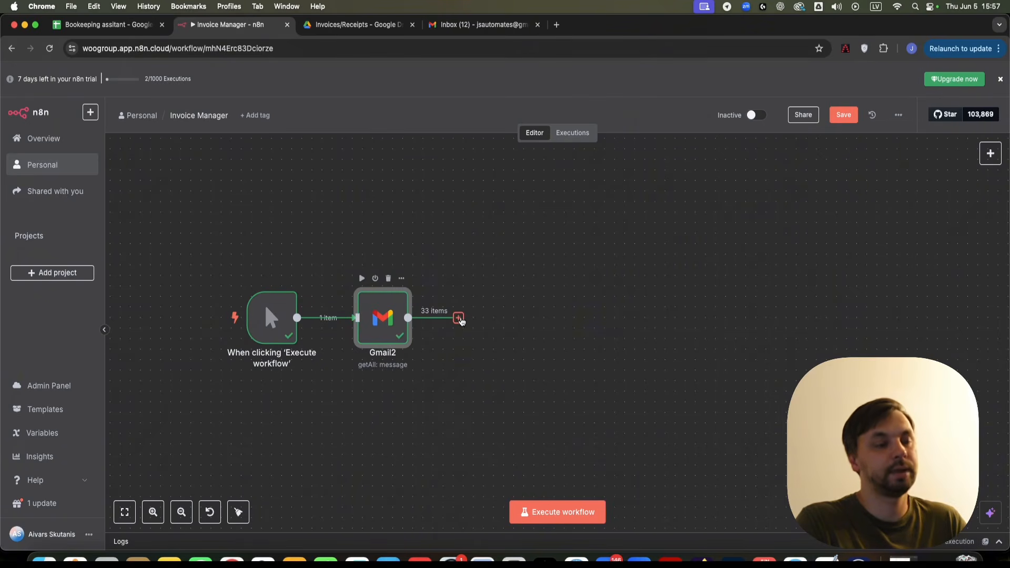
click(456, 317)
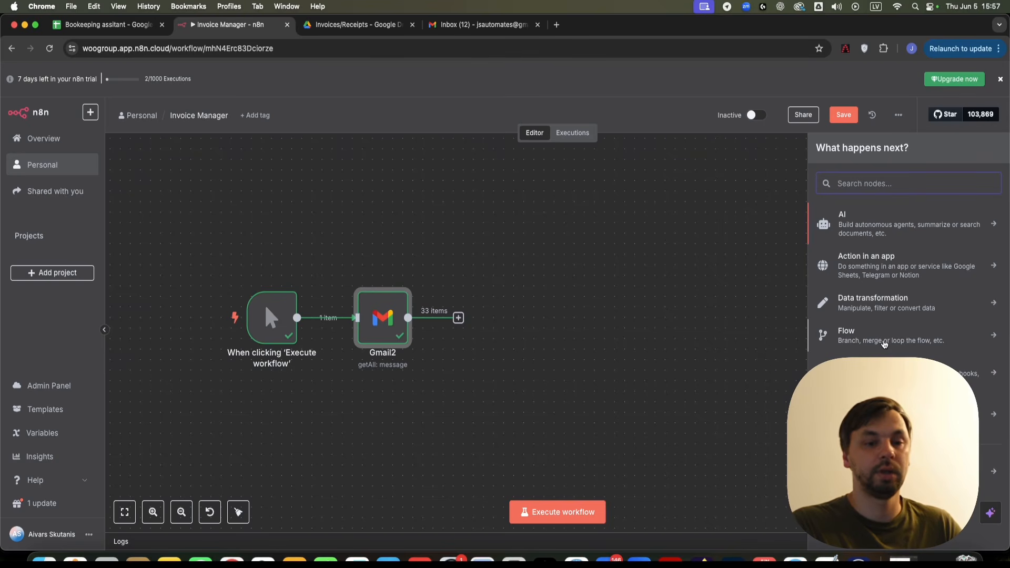
- Add an If node, If1, after Gmail2
click(884, 339)
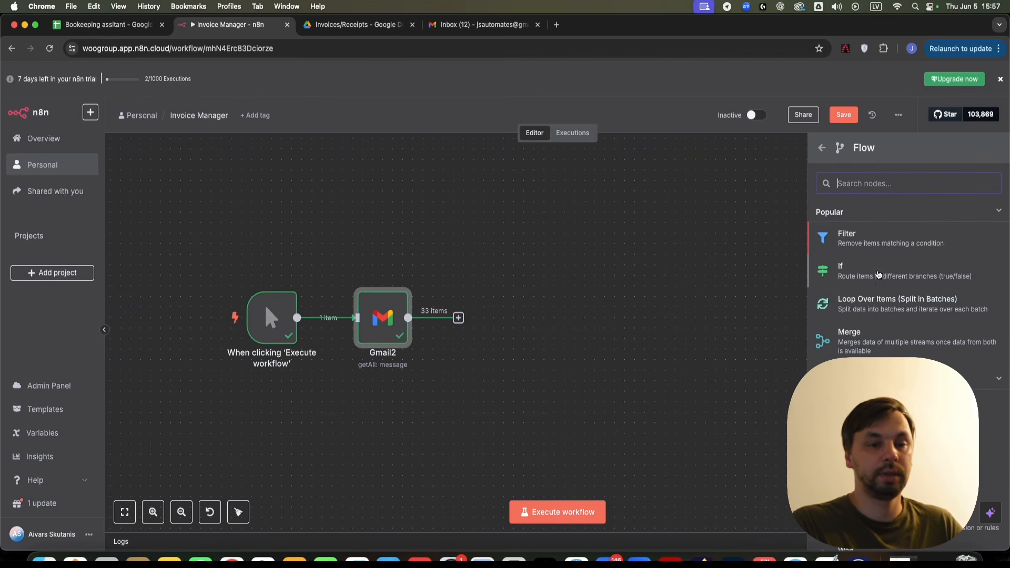
click(877, 275)
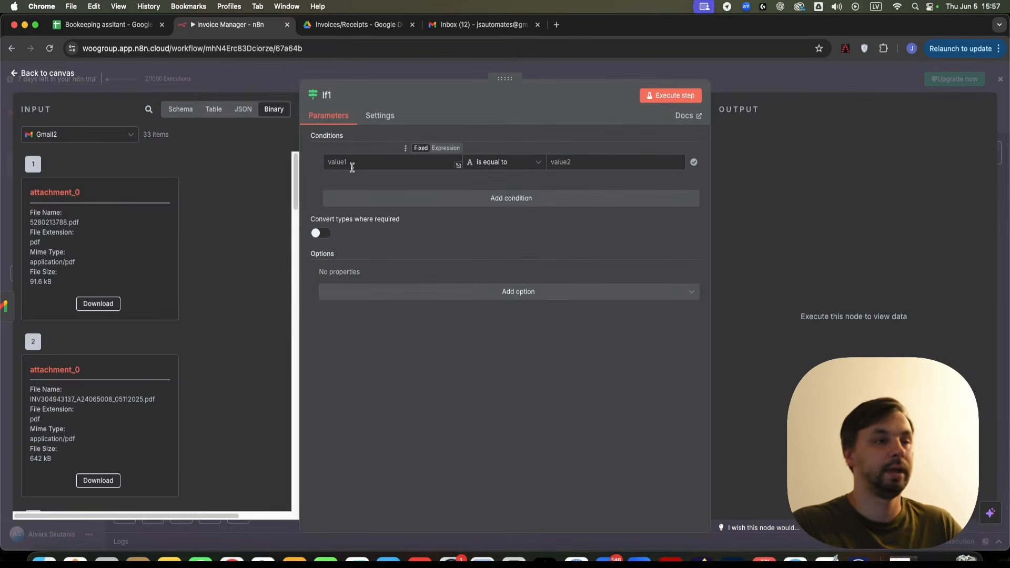
double_click(33, 241)
drag(32, 234, 92, 237)
click(36, 245)
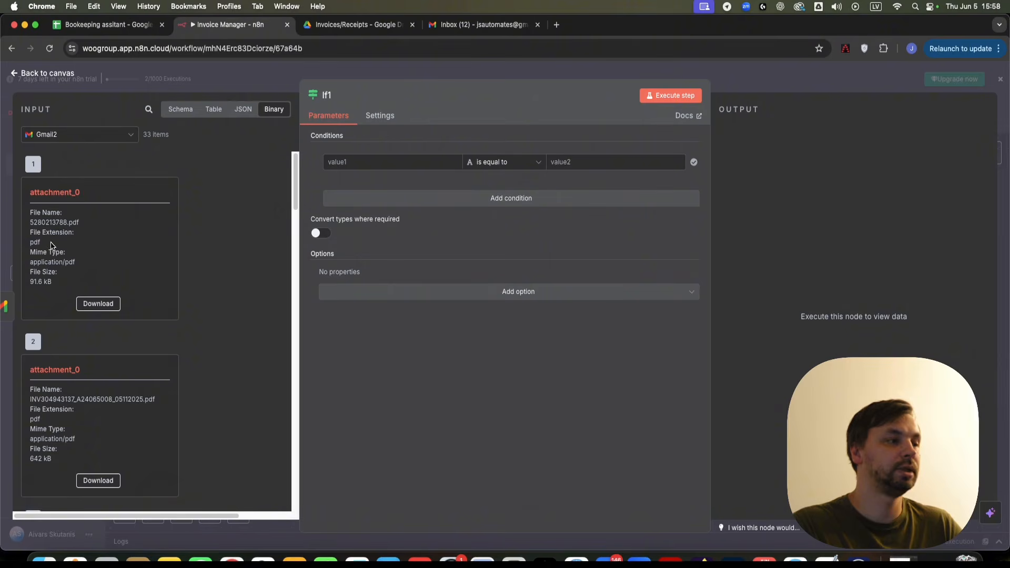
- Set If1's condition: {{$binary?.["attachment_0"]?.mimeType}} string contains 'pdf'
click(519, 167)
mouse_move(492, 194)
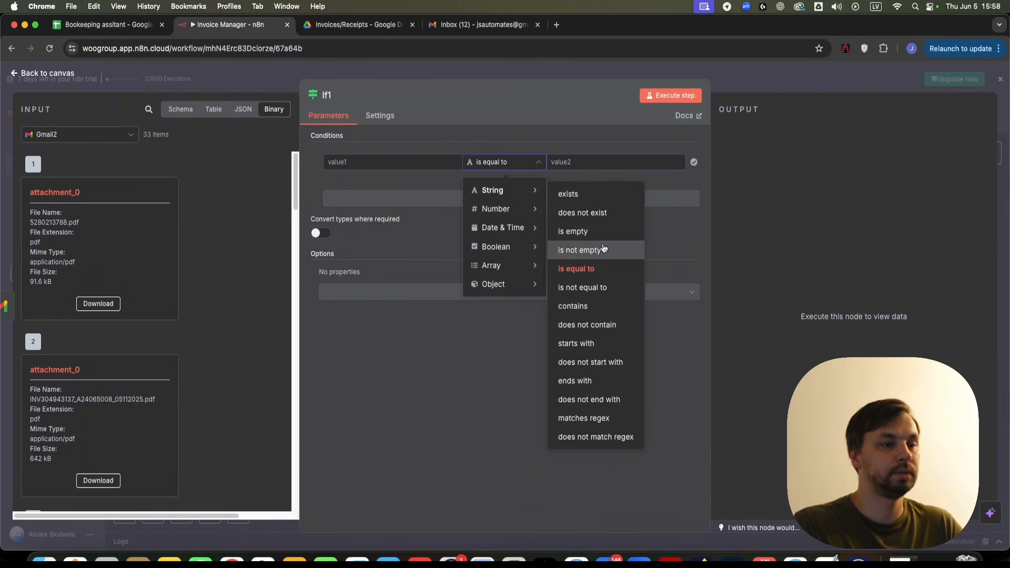
click(607, 306)
click(583, 163)
text(pdf)
click(349, 162)
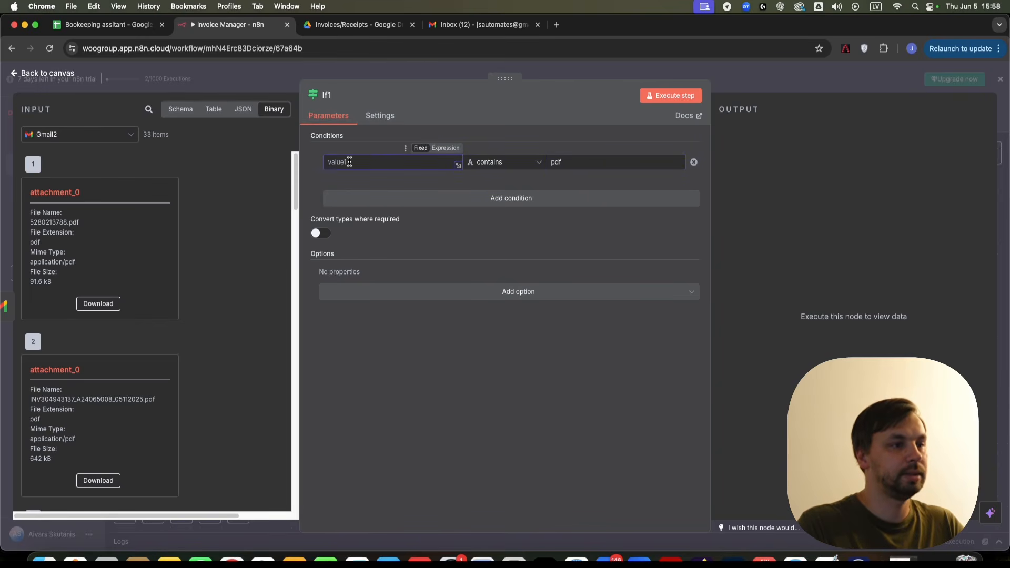
text({{$binary?.["attachment_0"]?.mimeType}})
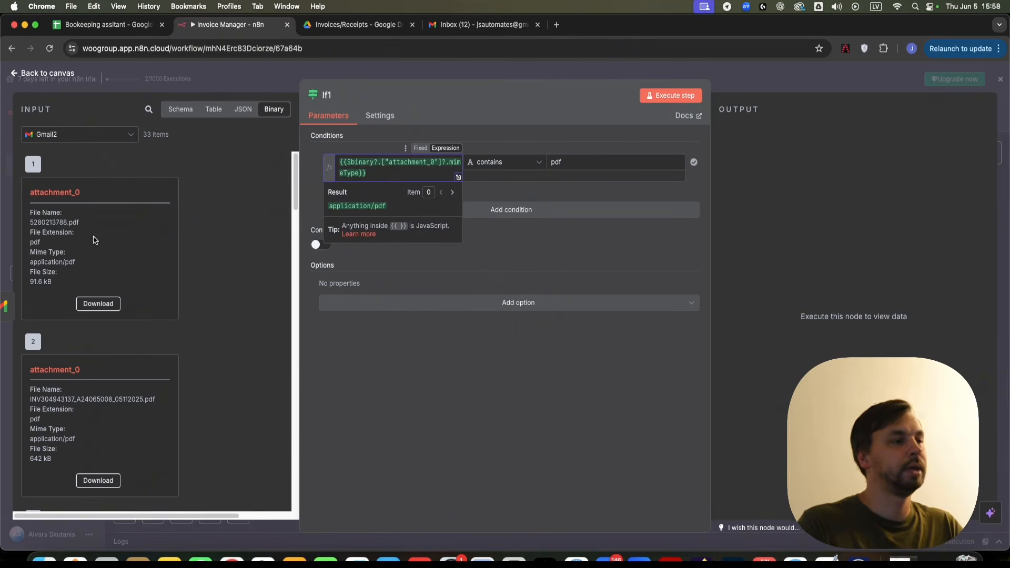
click(609, 67)
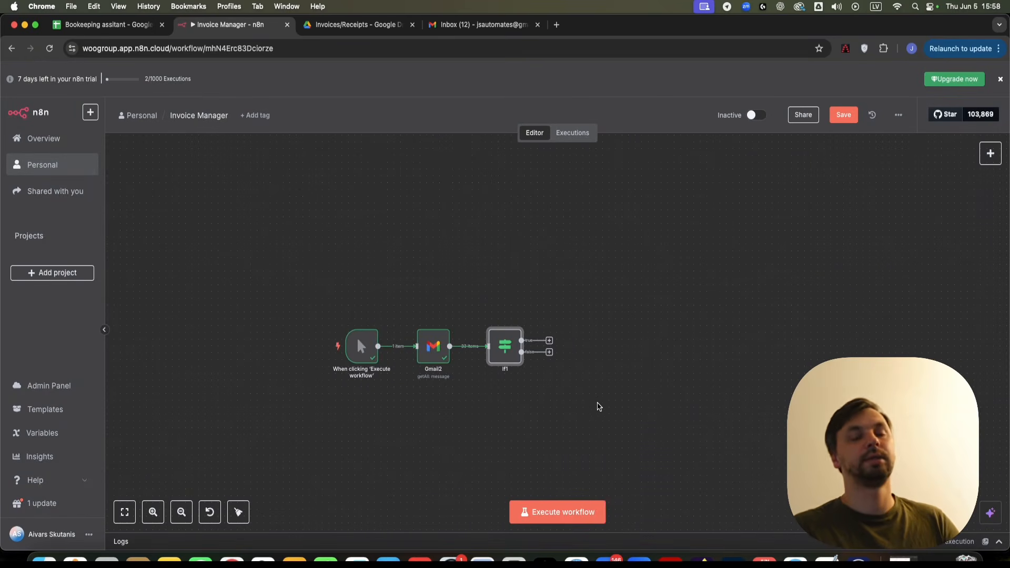
- Execute If1, splitting the 33 items into 10 true and 23 false
scroll(529, 371, up, 5)
right_click(479, 333)
click(504, 359)
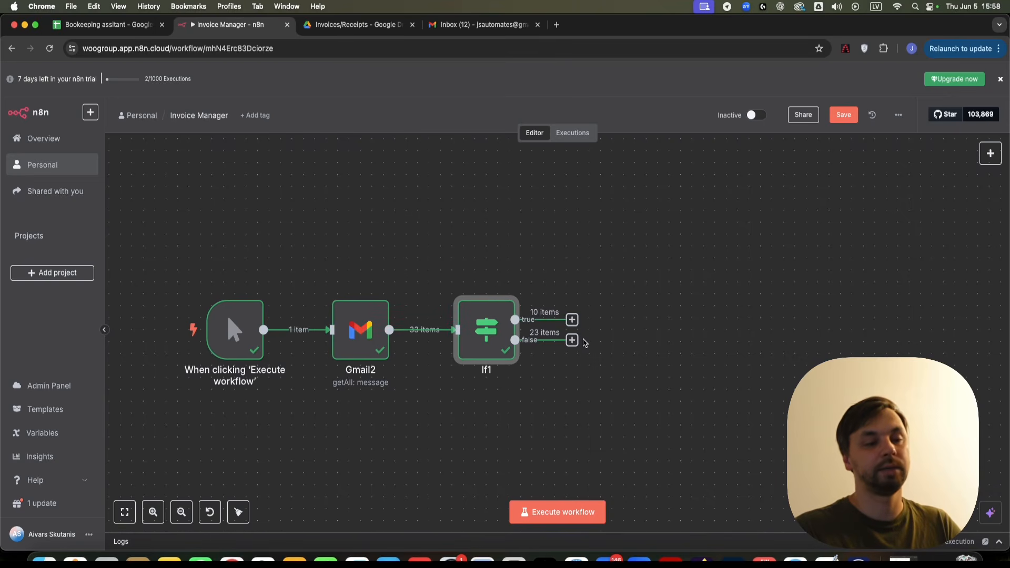
scroll(661, 372, down, 3)
scroll(717, 300, right, 5)
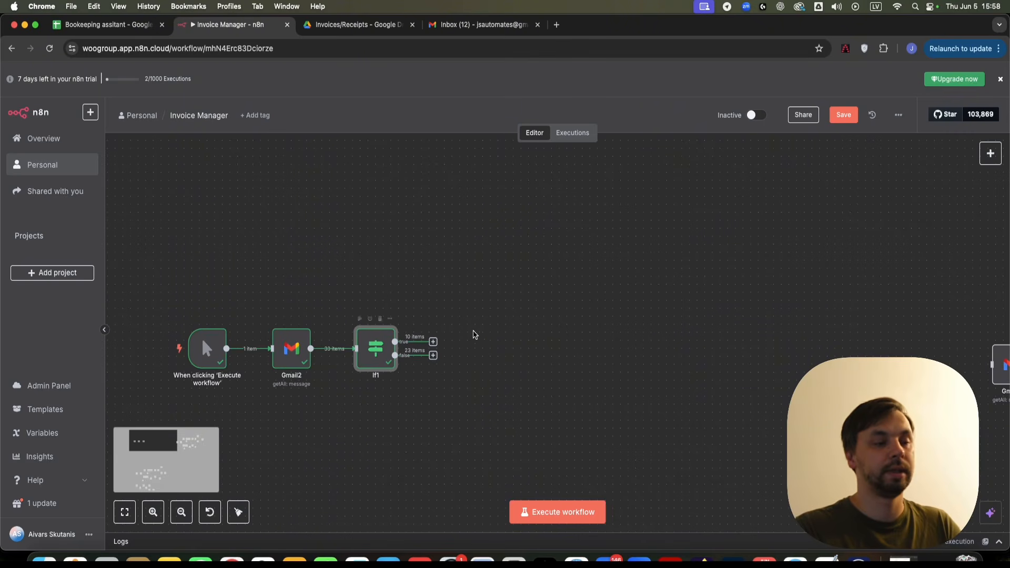
scroll(456, 337, up, 2)
scroll(455, 337, right, 2)
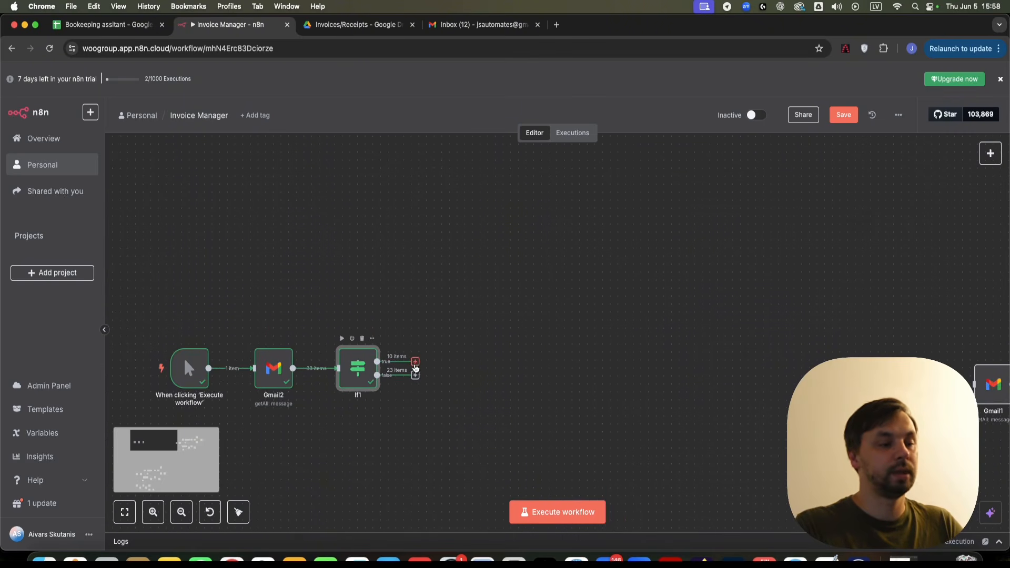
- Add an Extract from PDF node on If1's true branch
click(416, 363)
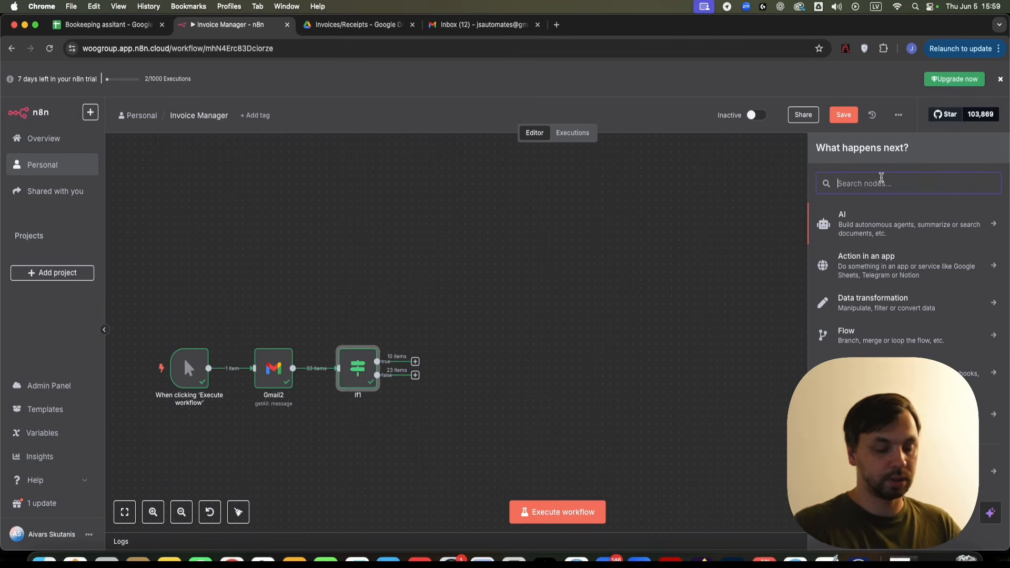
text(pdf)
click(895, 309)
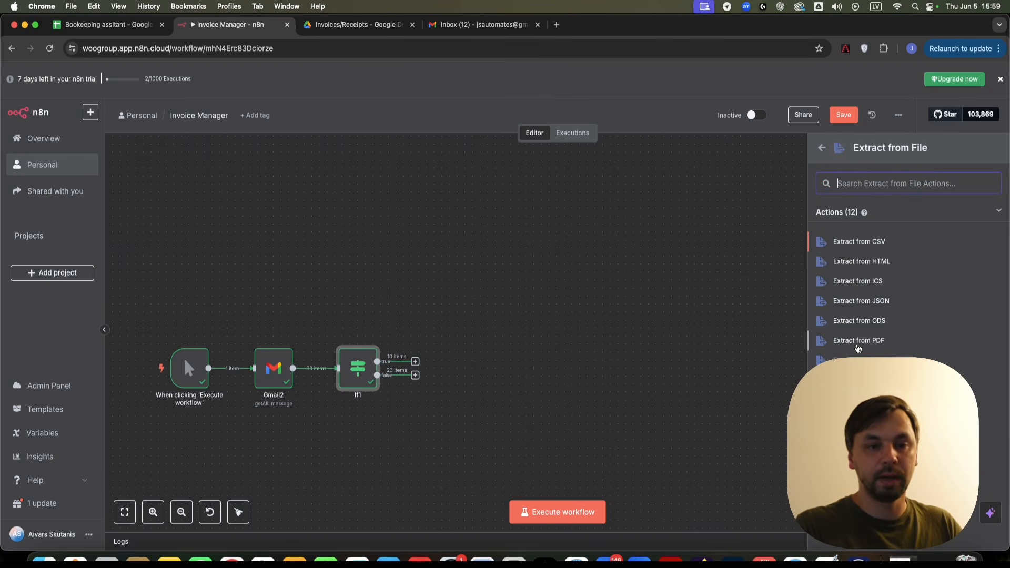
click(859, 341)
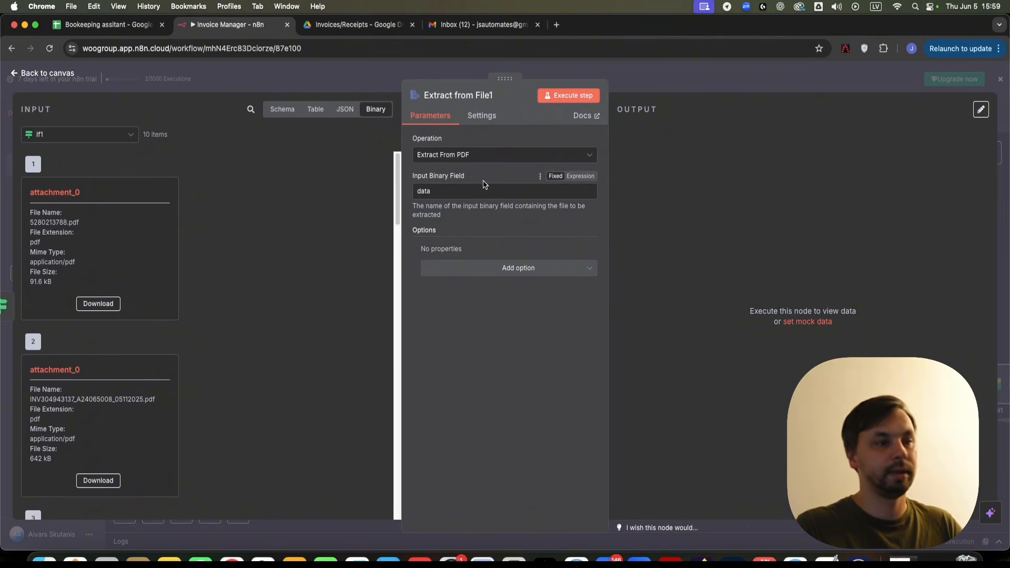
- Set the extraction's Input Binary Field to attachment_0
drag(104, 192, 29, 196)
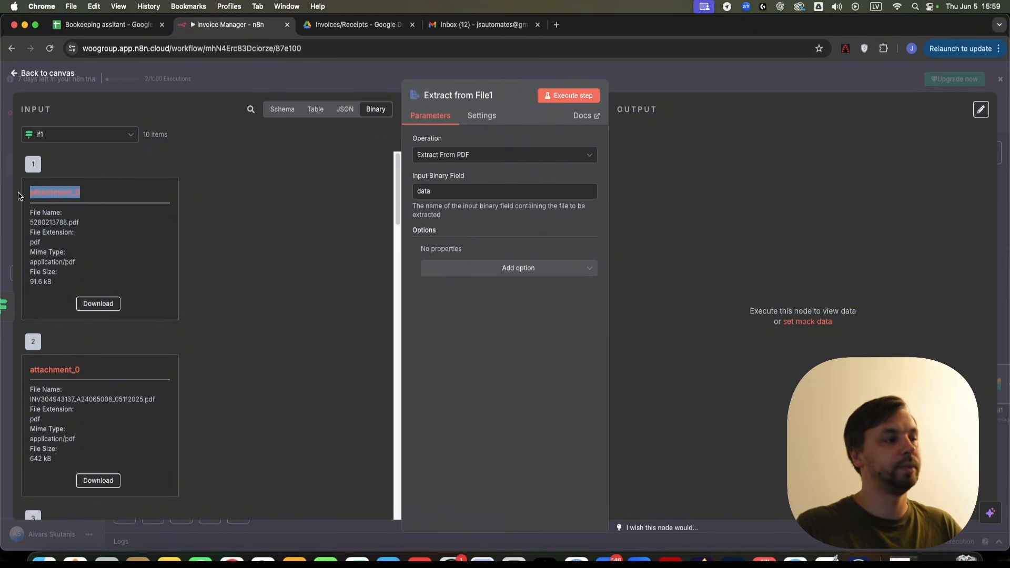
key(cmd+c)
double_click(450, 192)
key(cmd+v)
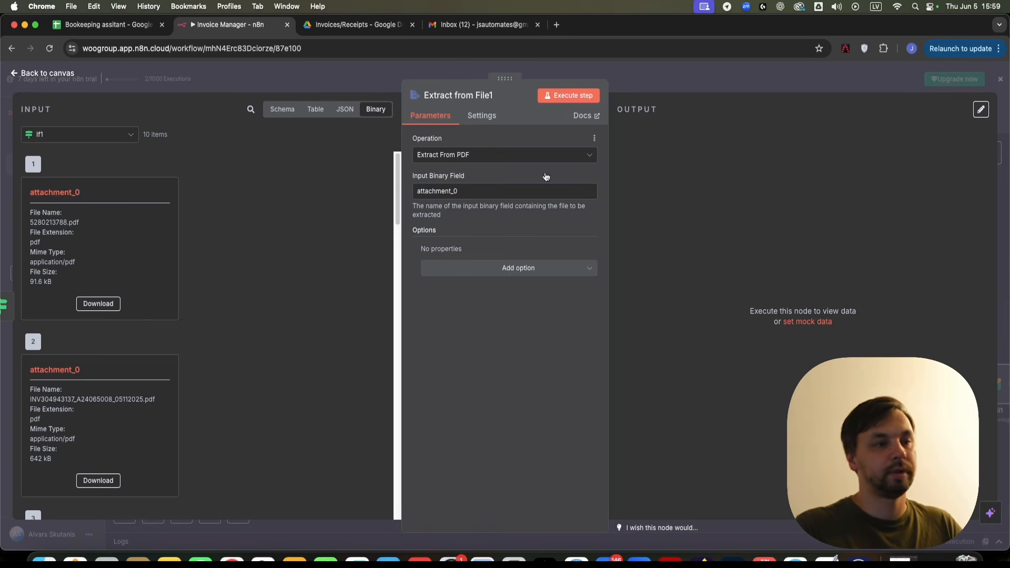
click(602, 65)
- Run Extract from File1 and review its 10 items of extracted invoice text
right_click(437, 337)
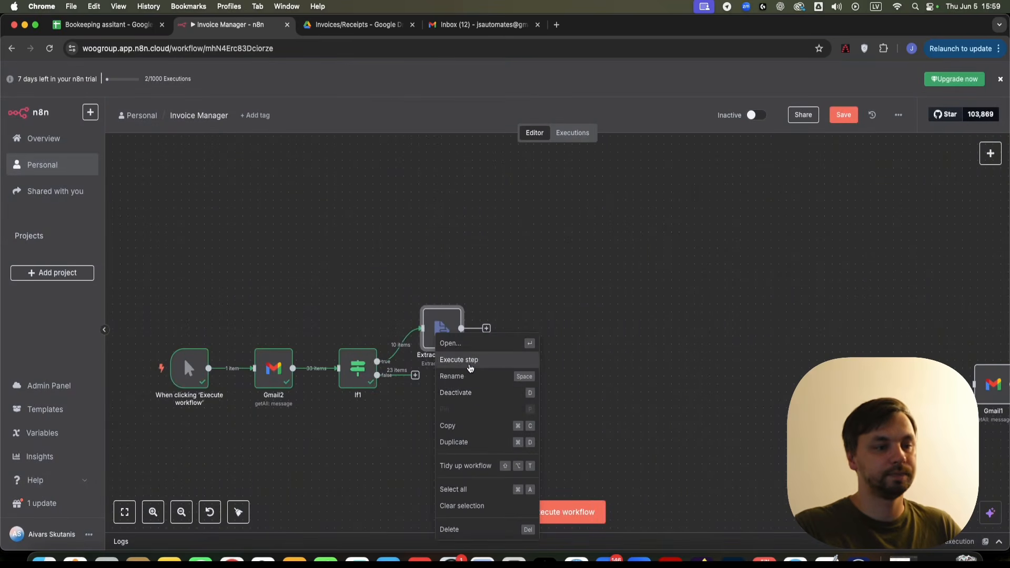
click(460, 359)
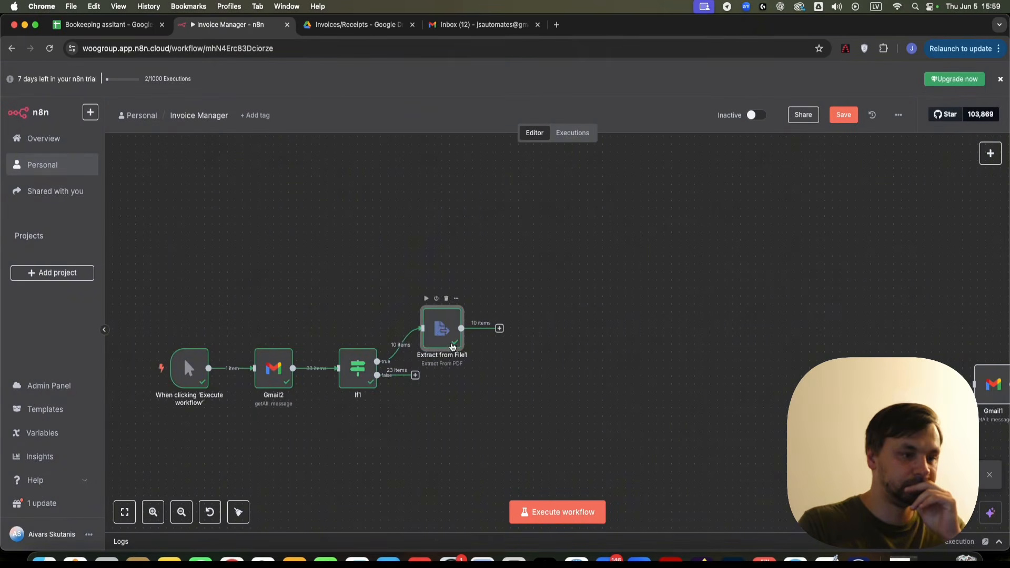
drag(449, 345, 424, 263)
double_click(424, 262)
scroll(758, 353, down, 1)
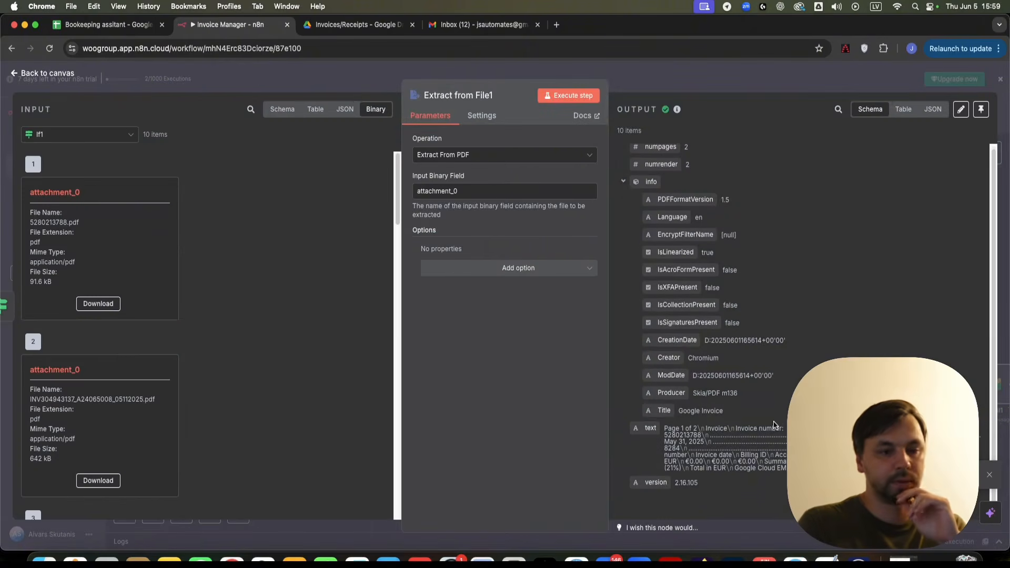
drag(666, 432, 841, 497)
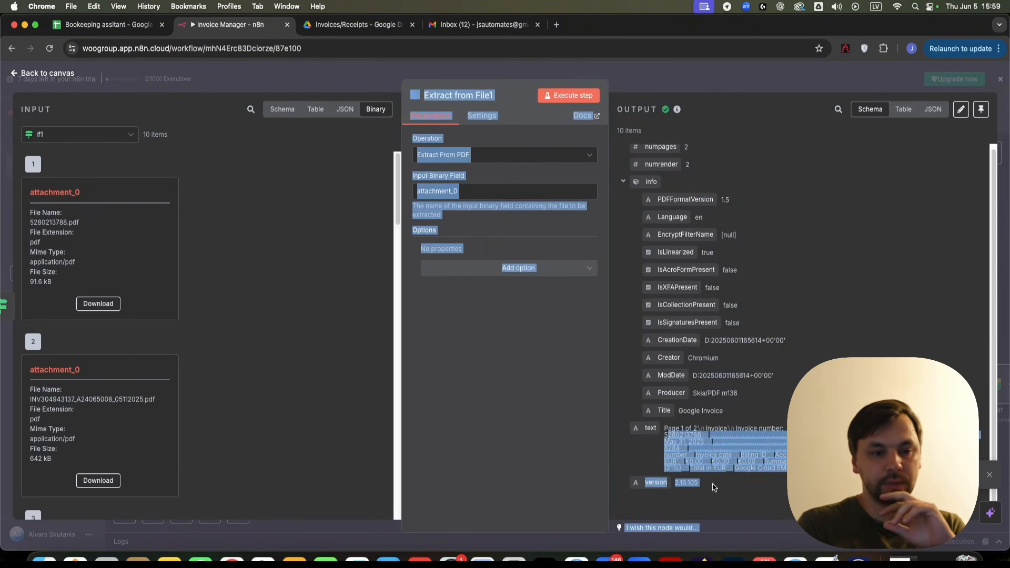
click(684, 453)
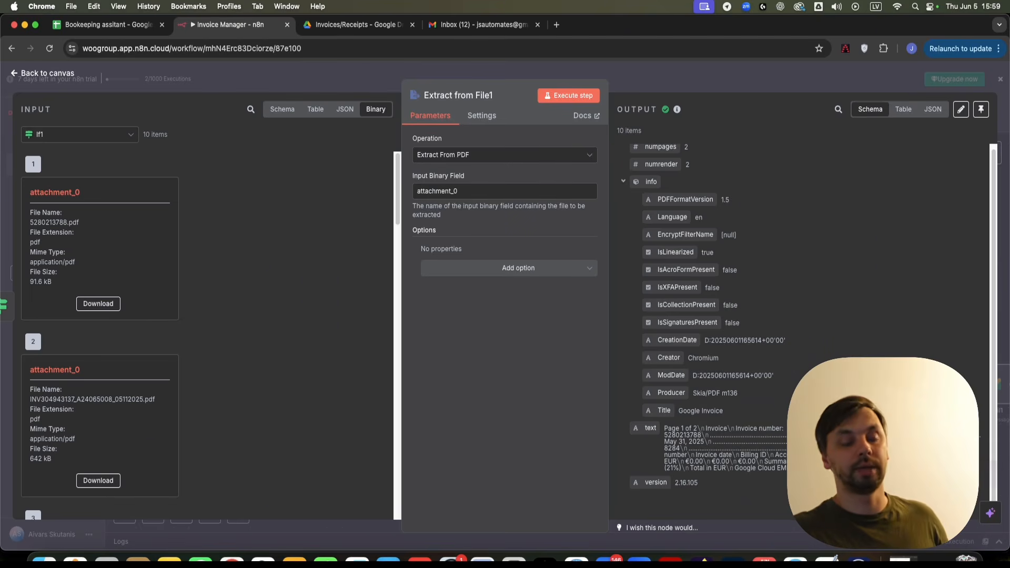
click(653, 79)
scroll(471, 289, right, 5)
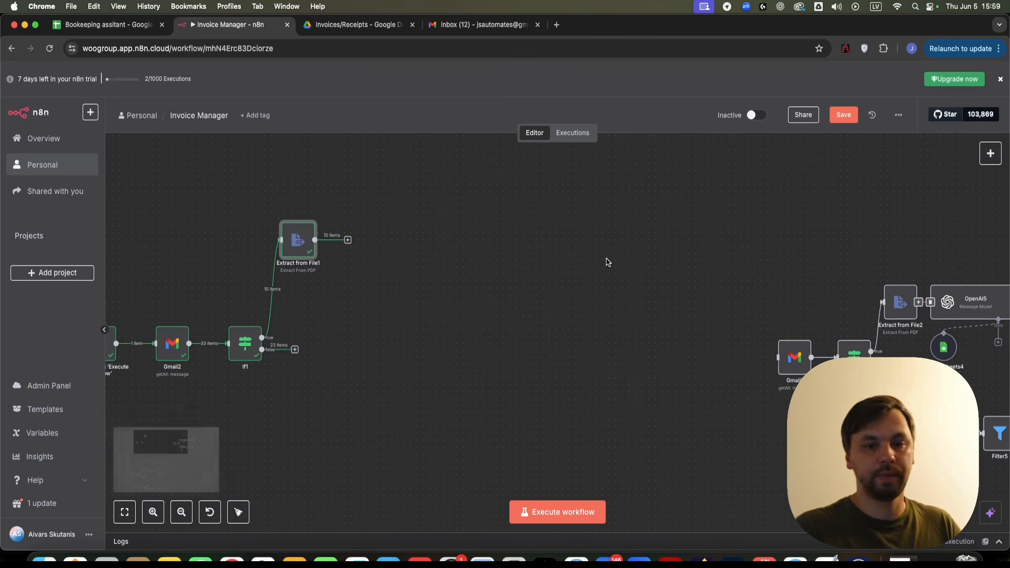
- Add an OpenAI Message a Model node after Extract from File1
click(348, 239)
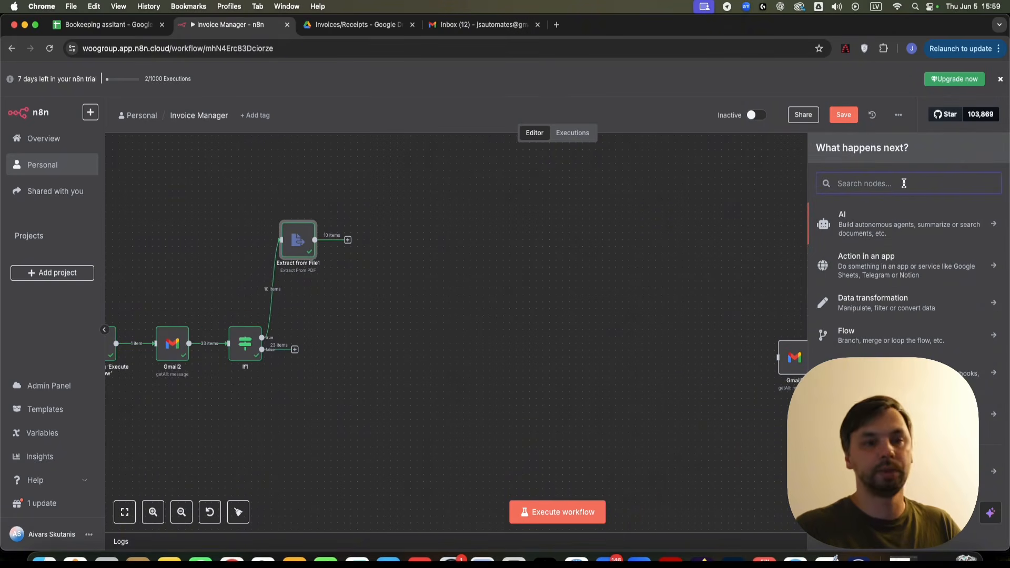
text(open)
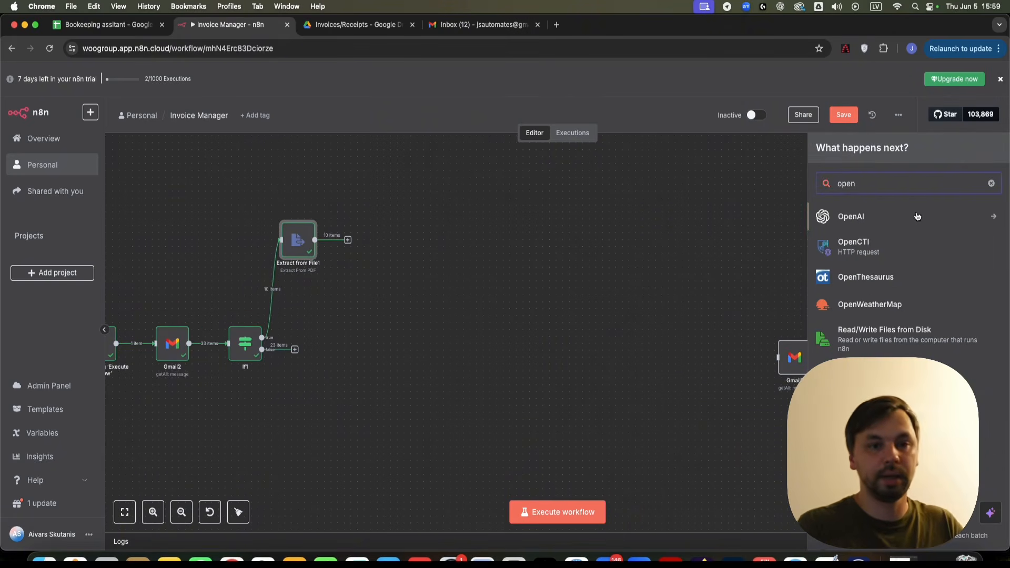
key(Return)
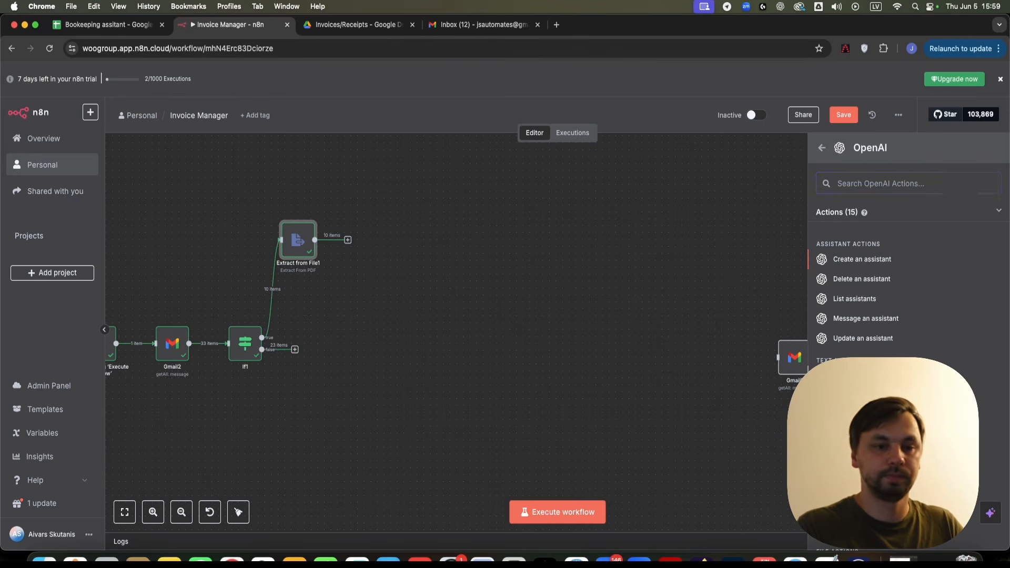
click(861, 376)
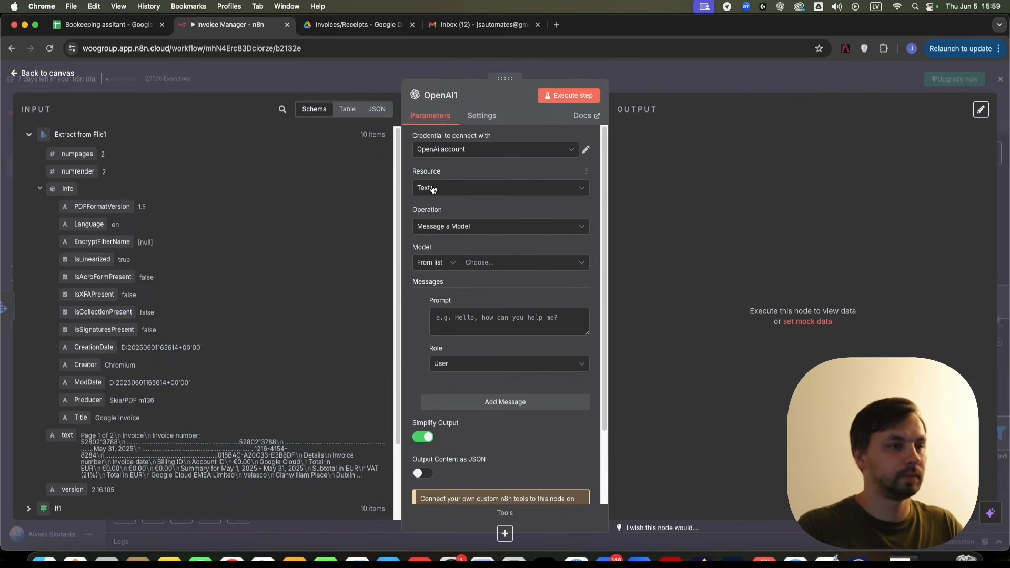
- Keep the OpenAi account credential and choose the GPT-4.1-MINI-2025-04-14 model
click(522, 152)
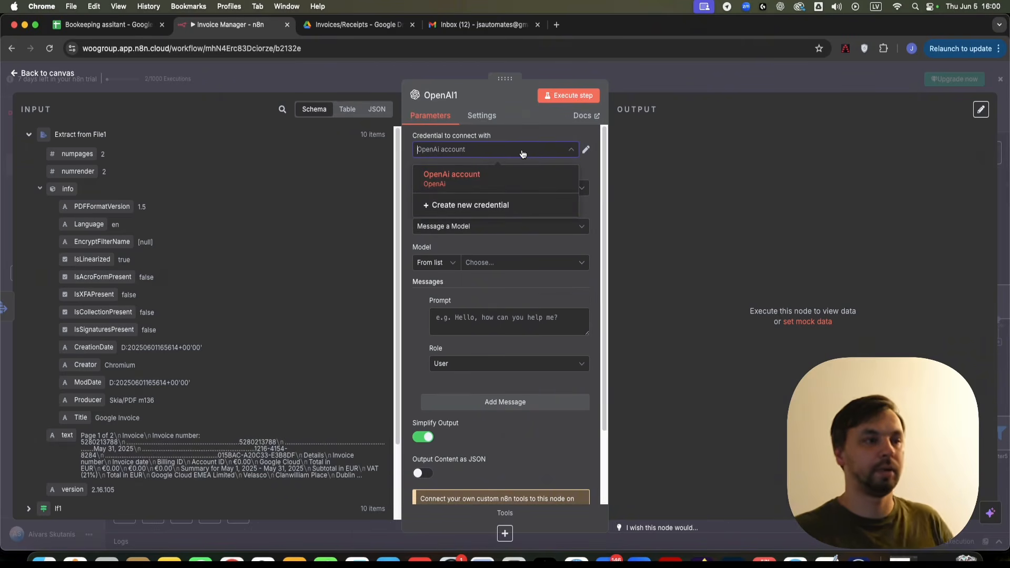
click(469, 250)
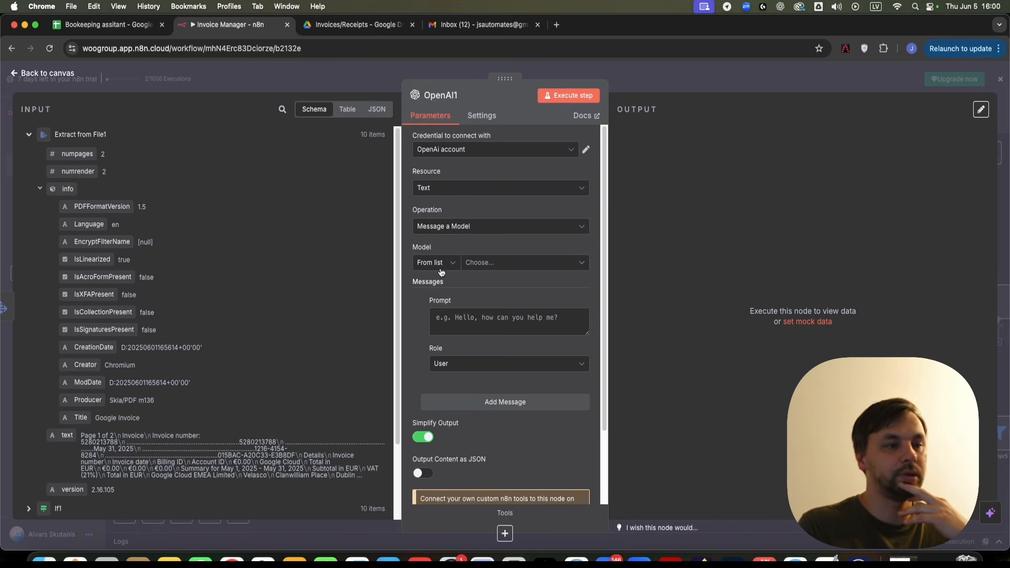
click(503, 263)
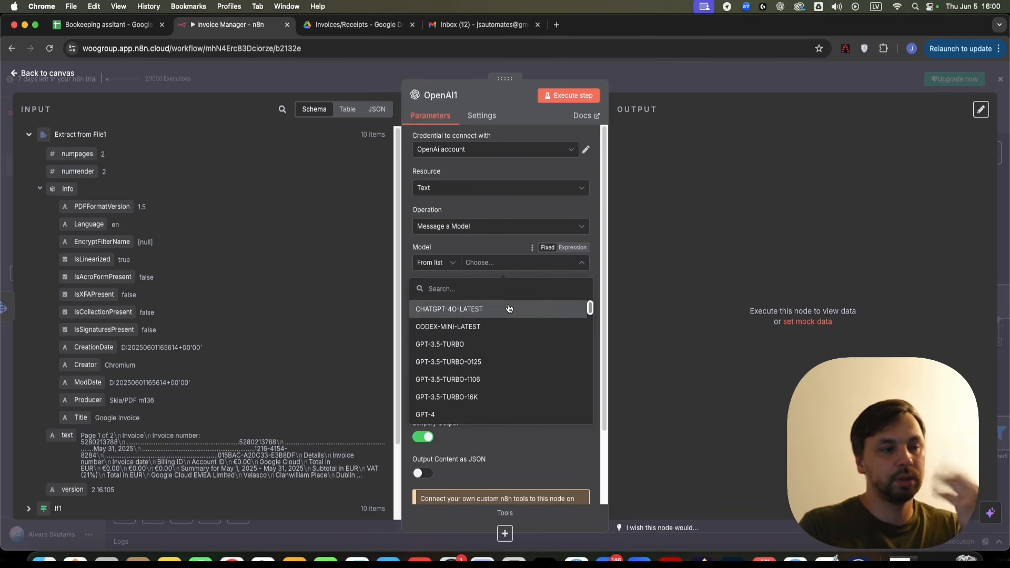
scroll(495, 349, down, 5)
scroll(495, 349, down, 2)
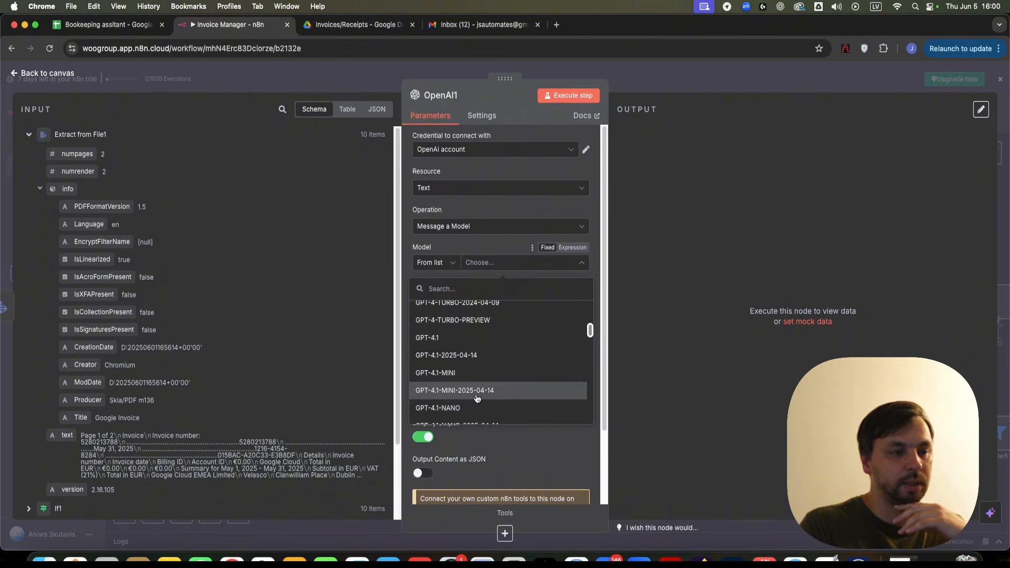
click(473, 390)
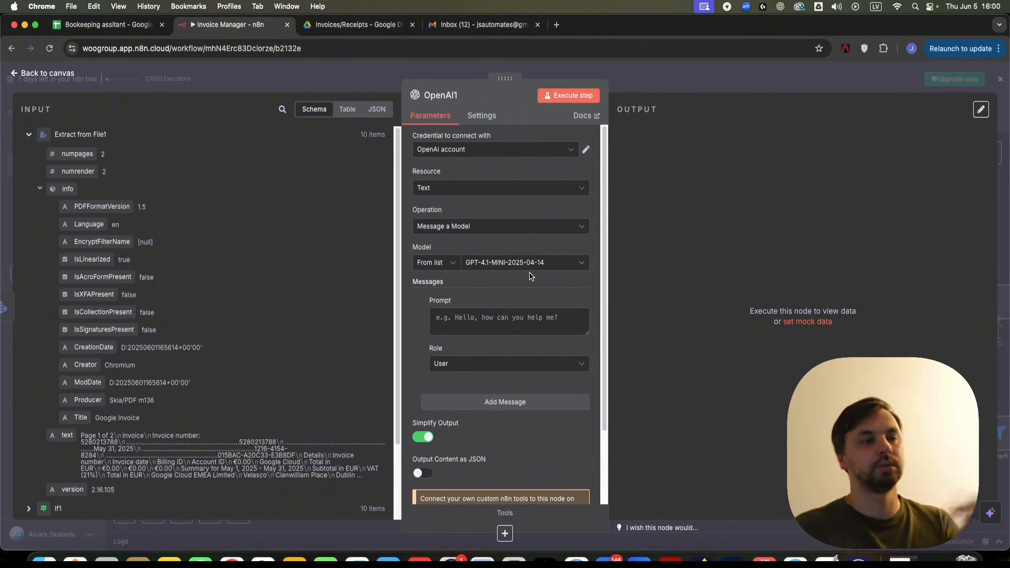
click(488, 327)
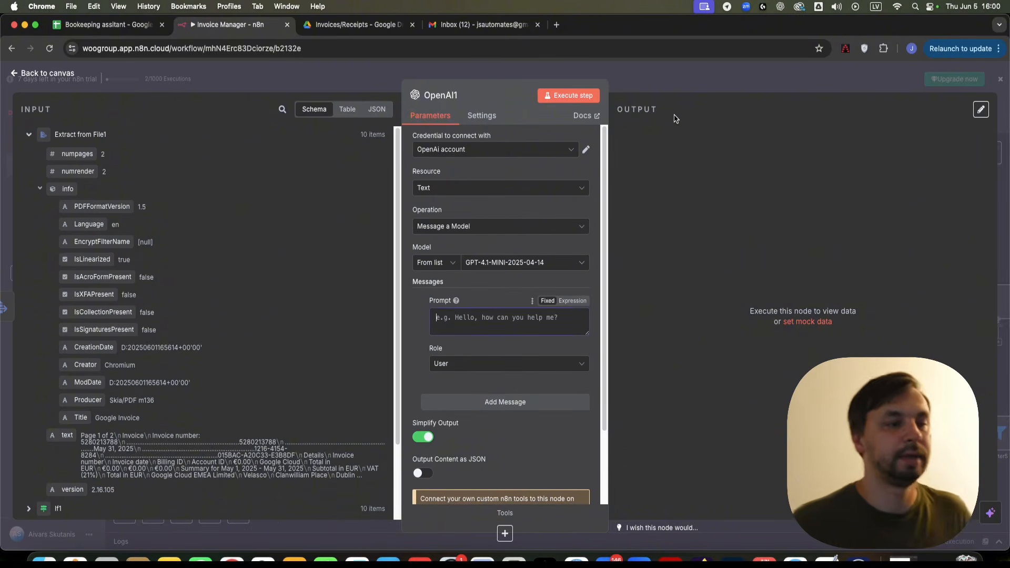
click(674, 87)
scroll(634, 241, down, 2)
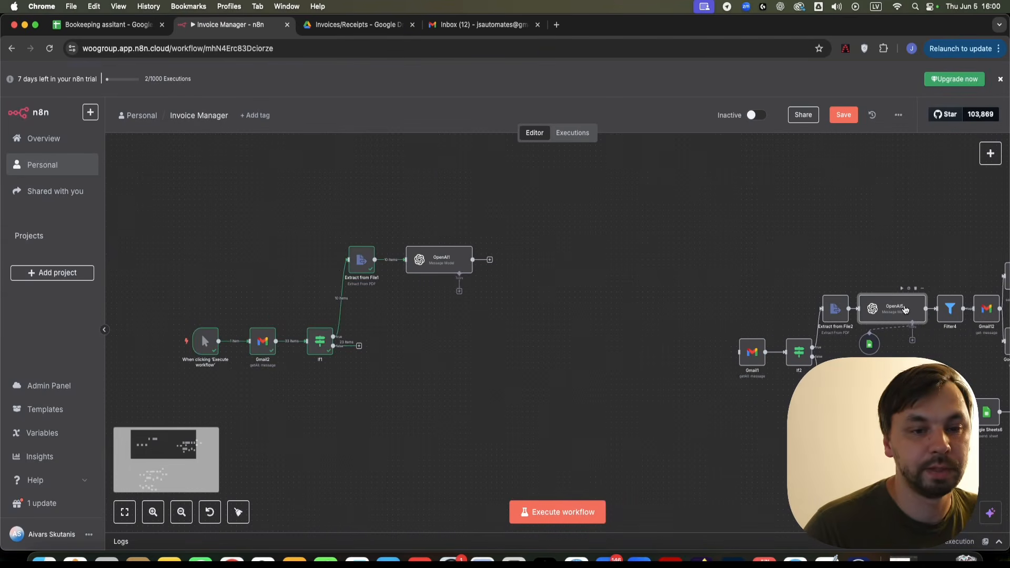
- Copy the full invoice-parser prompt from the existing OpenAI5 node
double_click(918, 318)
scroll(590, 363, down, 10)
click(585, 367)
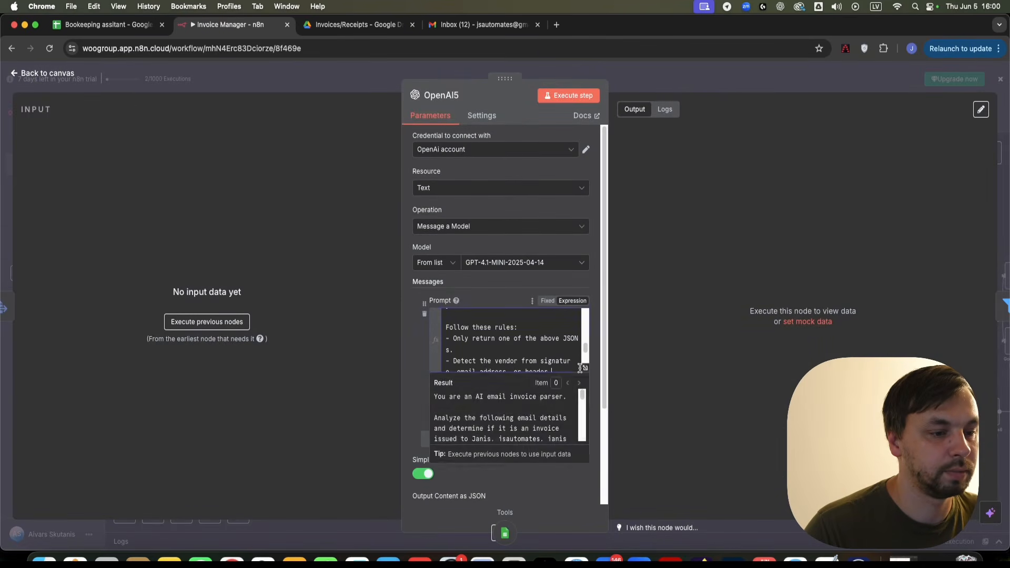
key(super+a)
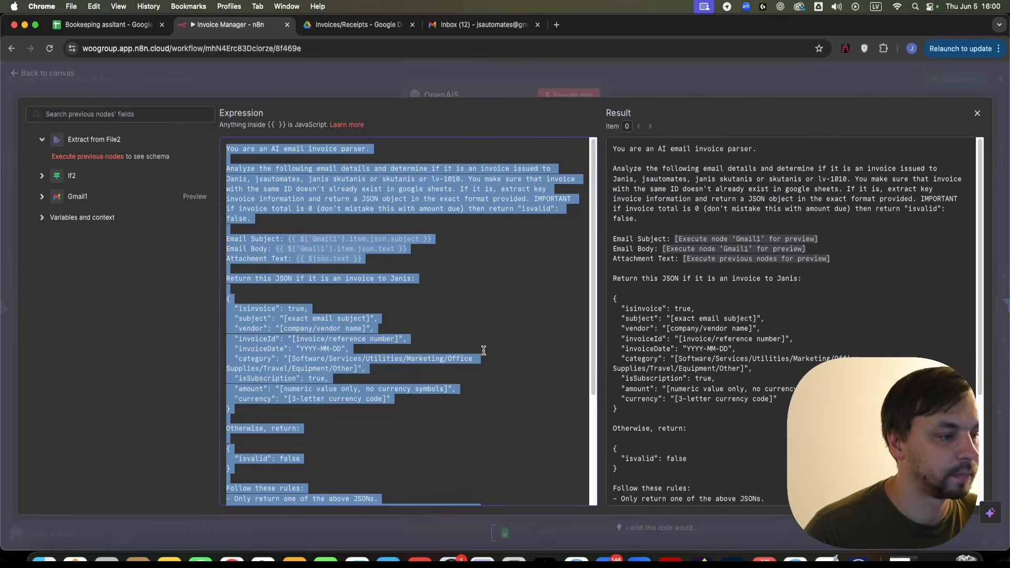
click(577, 87)
click(685, 88)
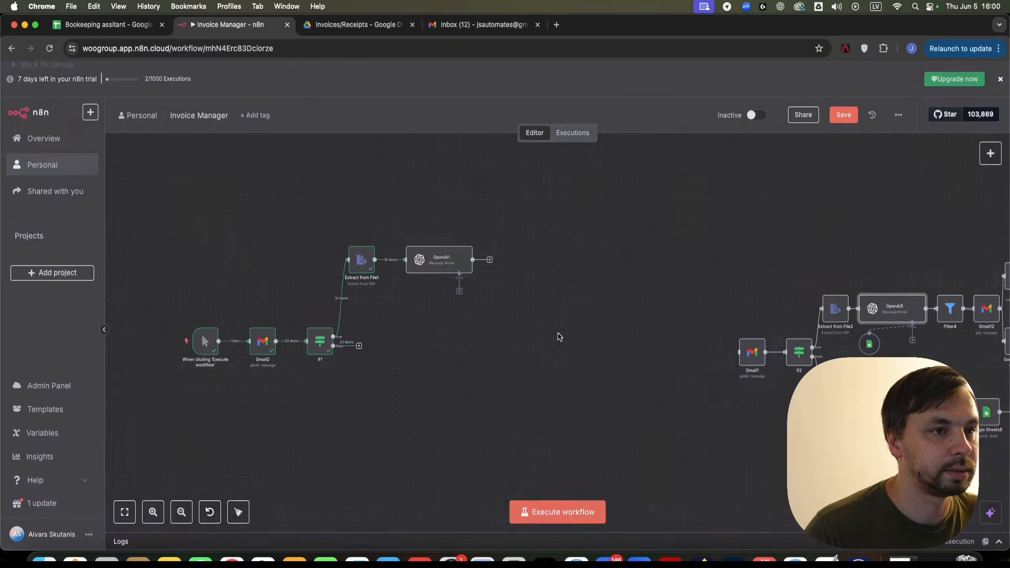
scroll(451, 274, up, 5)
- Paste the copied prompt into OpenAI1's empty prompt field
double_click(444, 270)
click(503, 322)
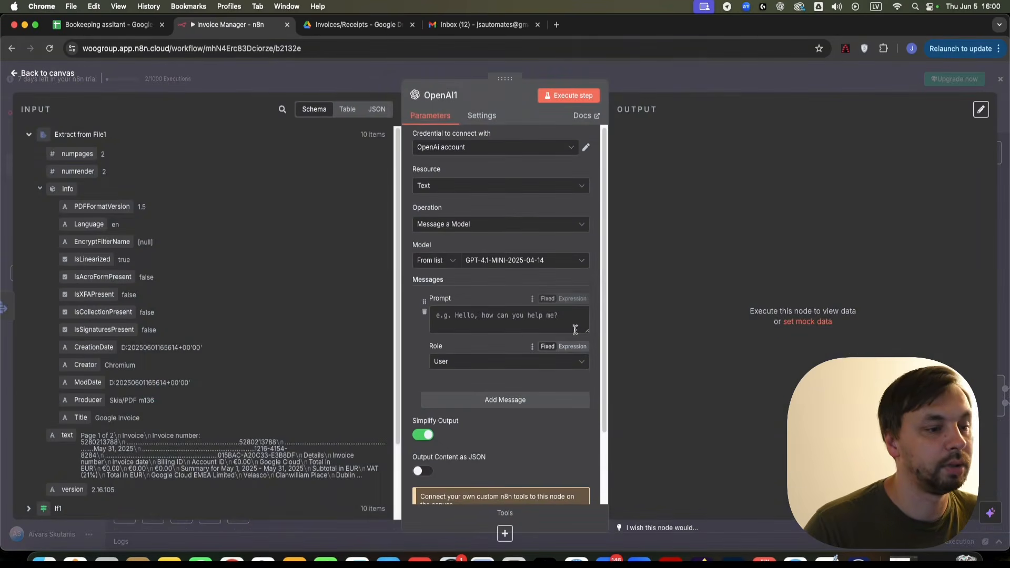
key(super+v)
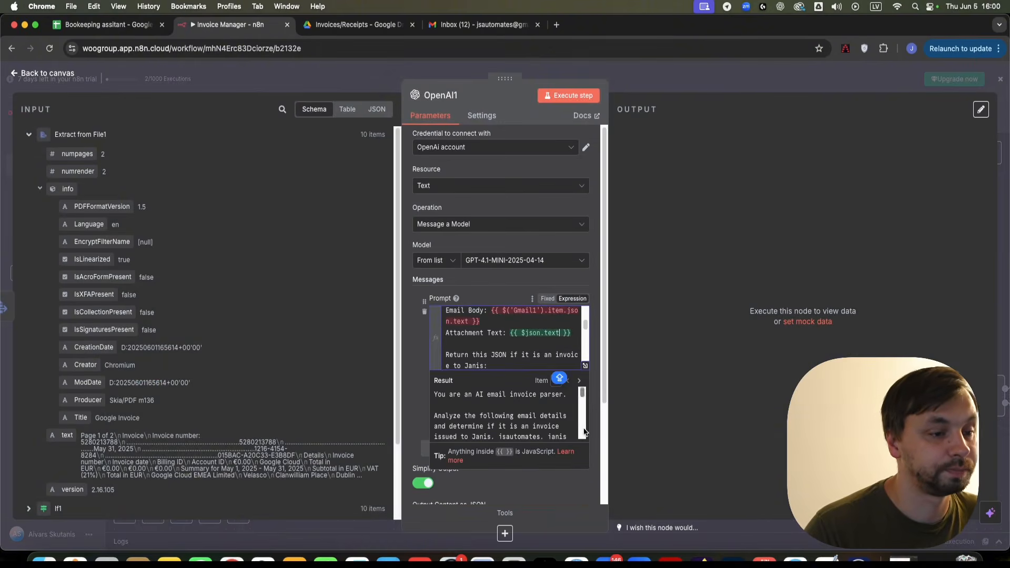
click(586, 366)
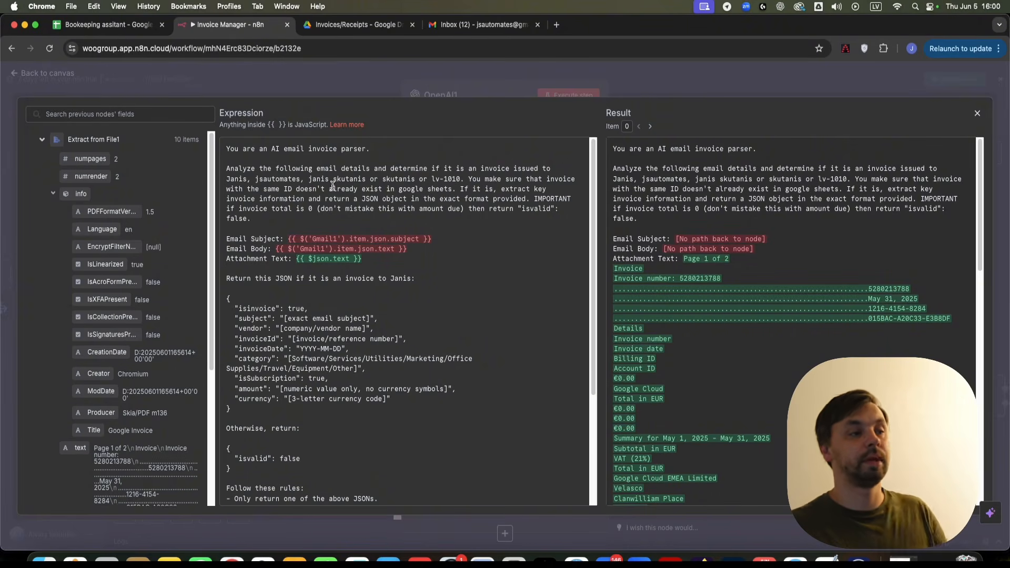
- Delete the old Gmail1 email subject expression from the prompt
drag(431, 168, 455, 183)
click(455, 183)
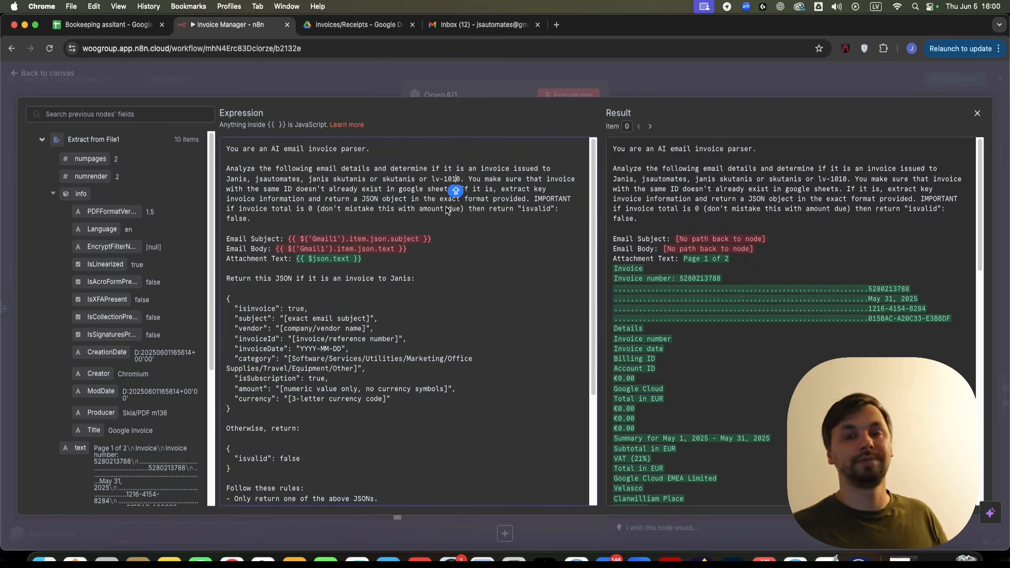
drag(374, 181, 312, 179)
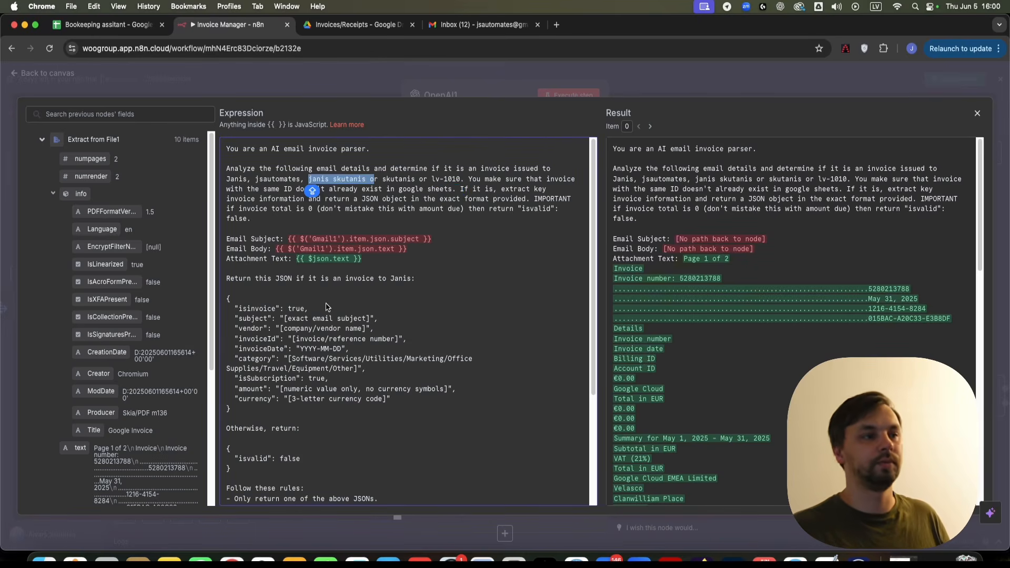
click(386, 207)
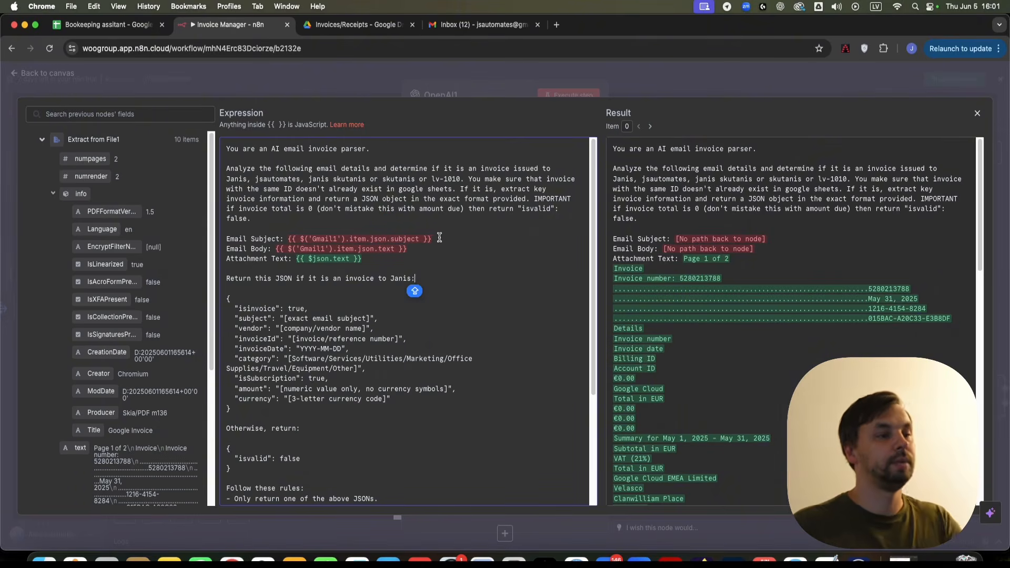
drag(439, 238, 287, 238)
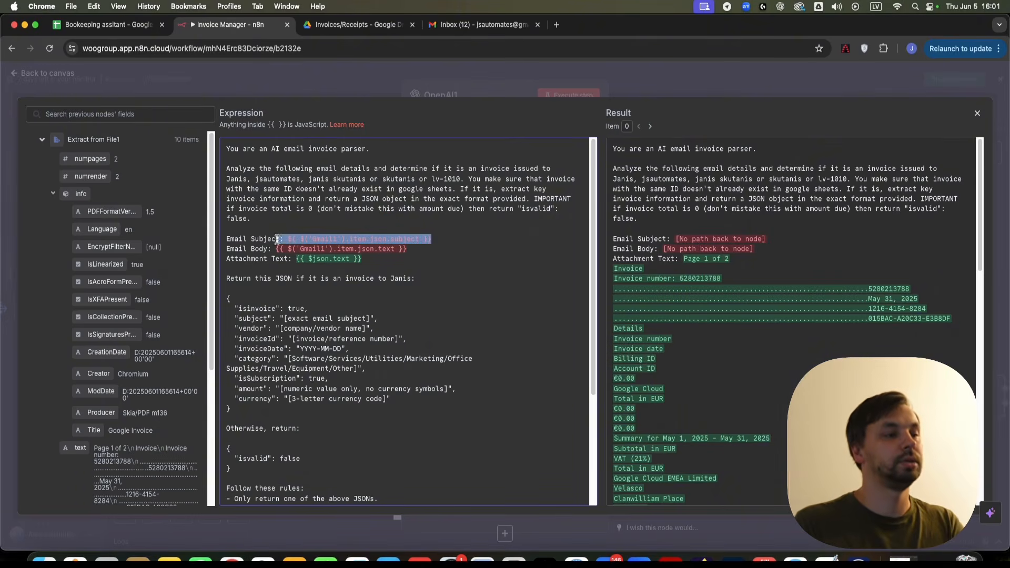
key(BackSpace)
- Insert Gmail2's subject field after Email Subject
scroll(143, 242, down, 5)
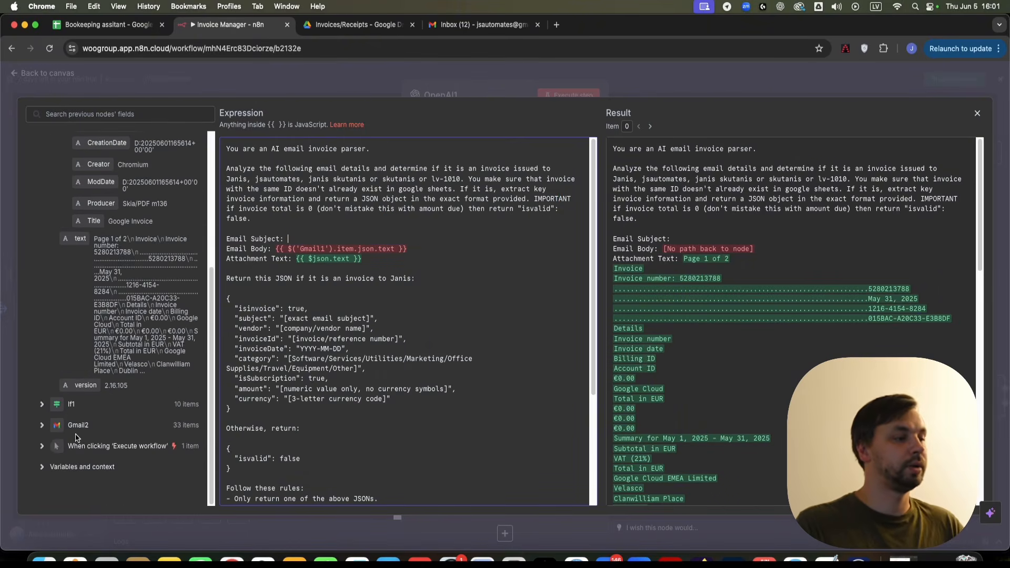
click(40, 426)
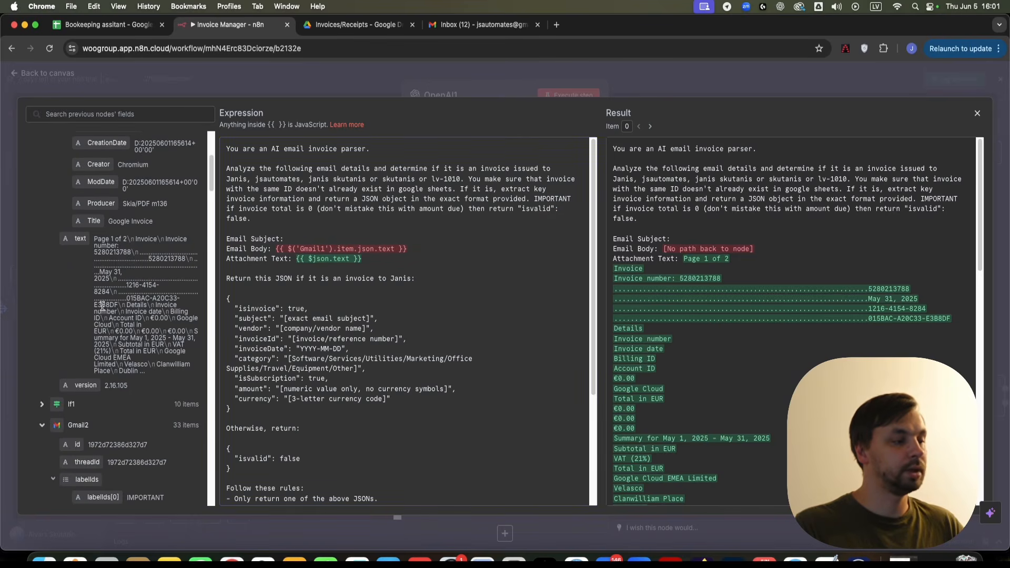
scroll(100, 298, down, 3)
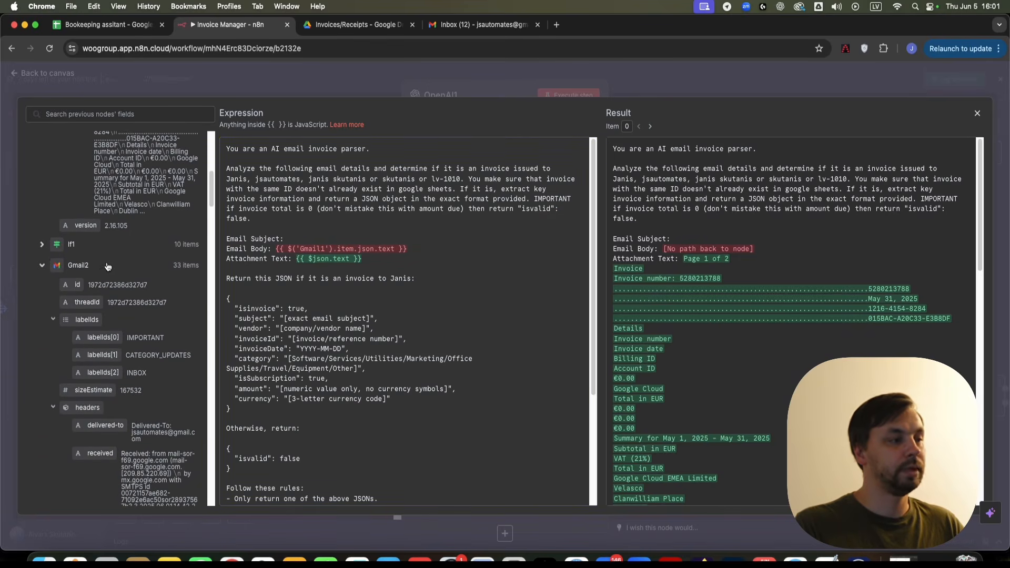
scroll(102, 271, down, 15)
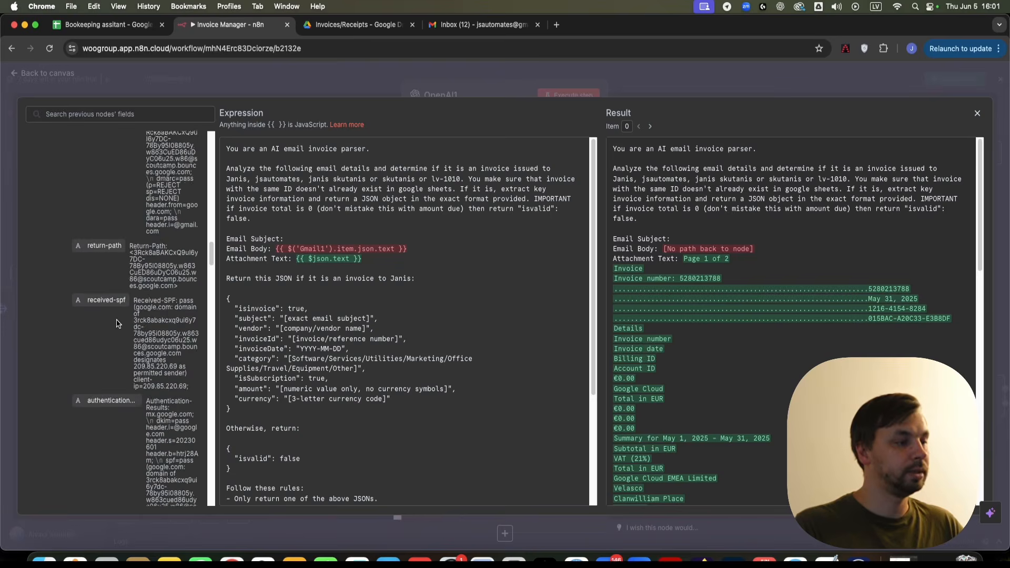
scroll(116, 323, down, 10)
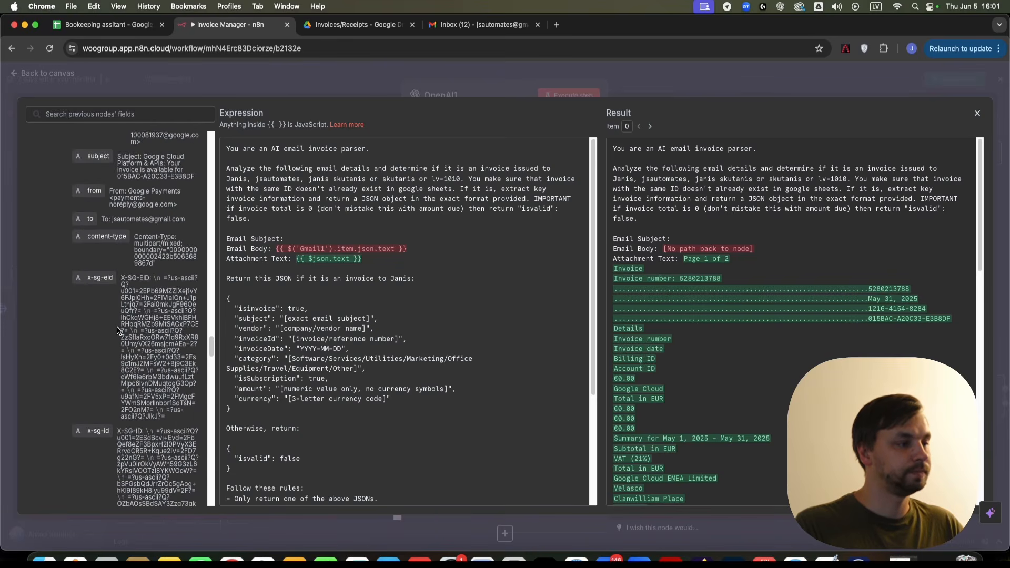
scroll(112, 323, down, 10)
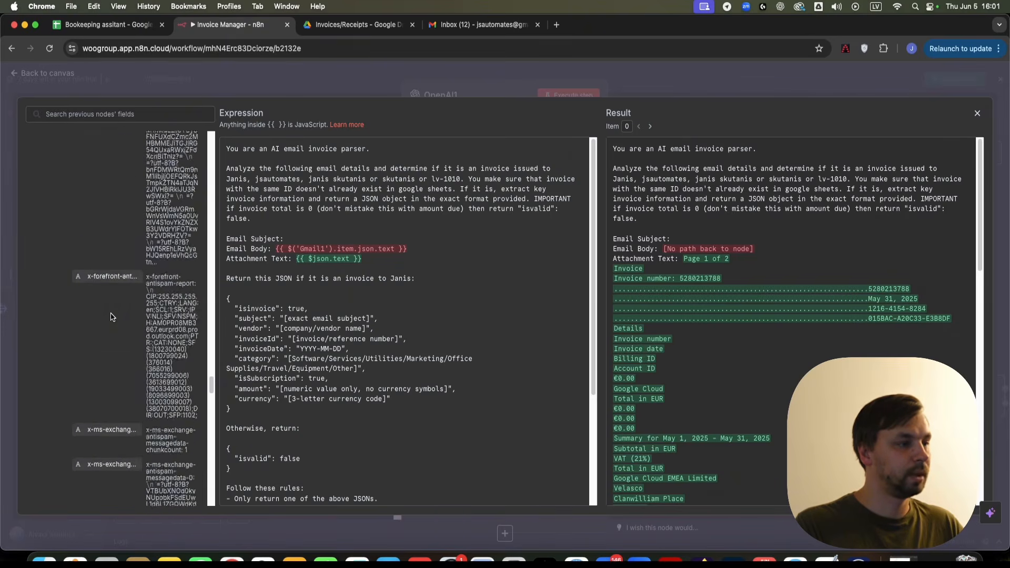
scroll(110, 317, down, 10)
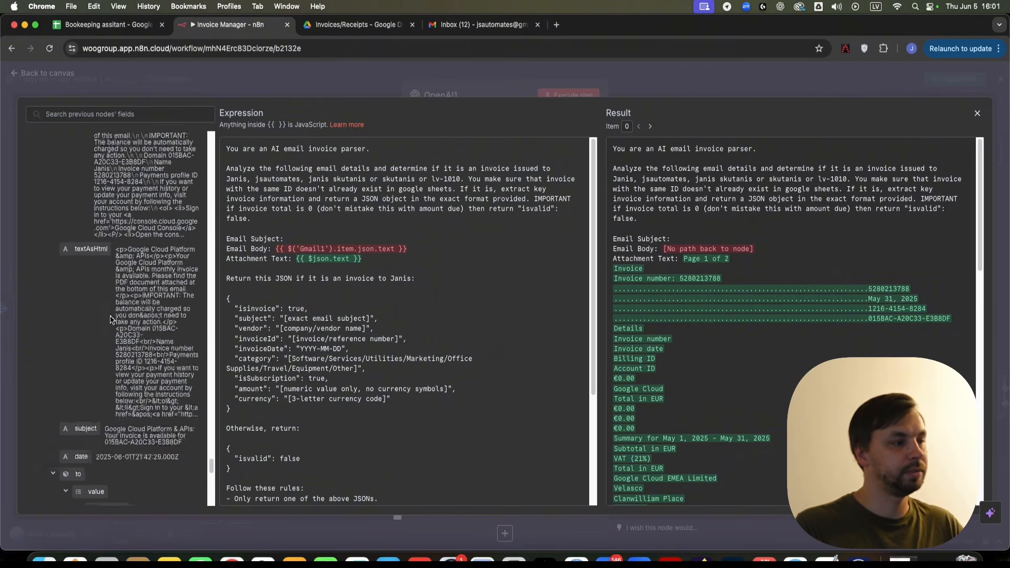
scroll(111, 316, up, 3)
drag(85, 373, 319, 238)
drag(408, 249, 277, 247)
- Use Gmail2's text field as the Email Body
scroll(110, 332, down, 10)
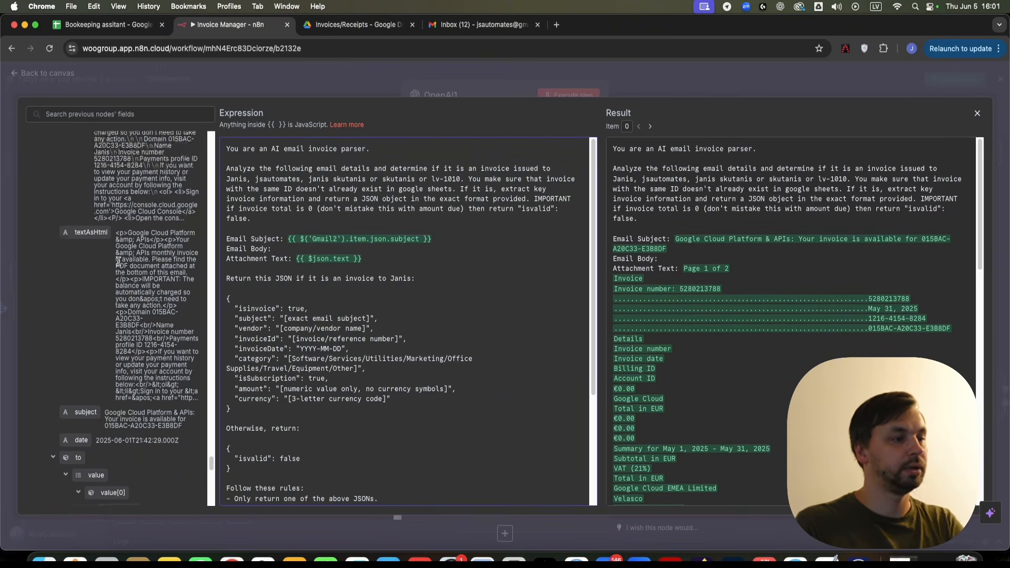
scroll(109, 331, down, 5)
scroll(59, 390, down, 5)
drag(68, 205, 295, 259)
- Replace the Attachment Text expression with the extracted PDF text {{ $json.text }}
click(302, 260)
drag(383, 262, 295, 260)
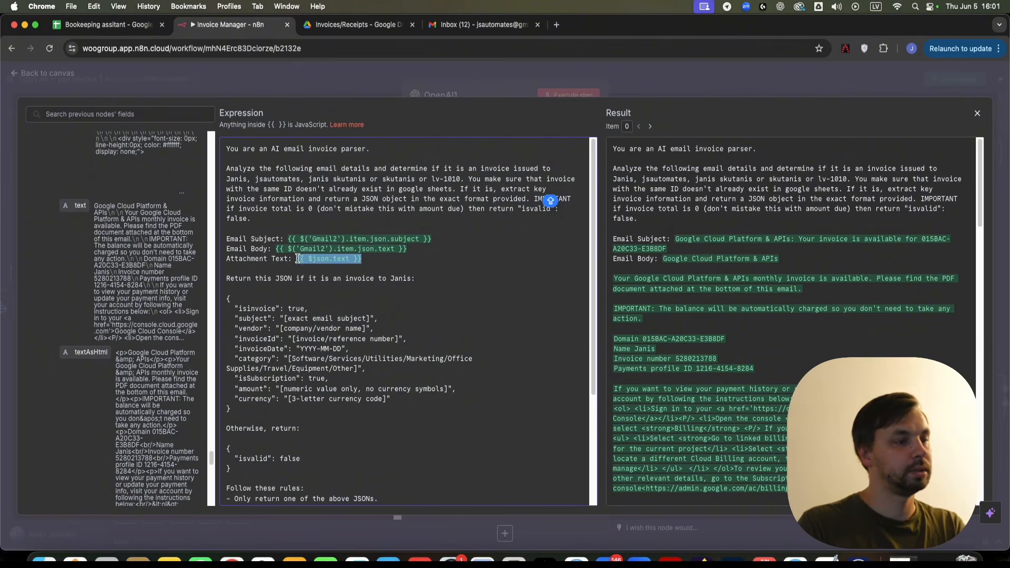
key(BackSpace)
scroll(105, 316, up, 10)
scroll(100, 327, down, 10)
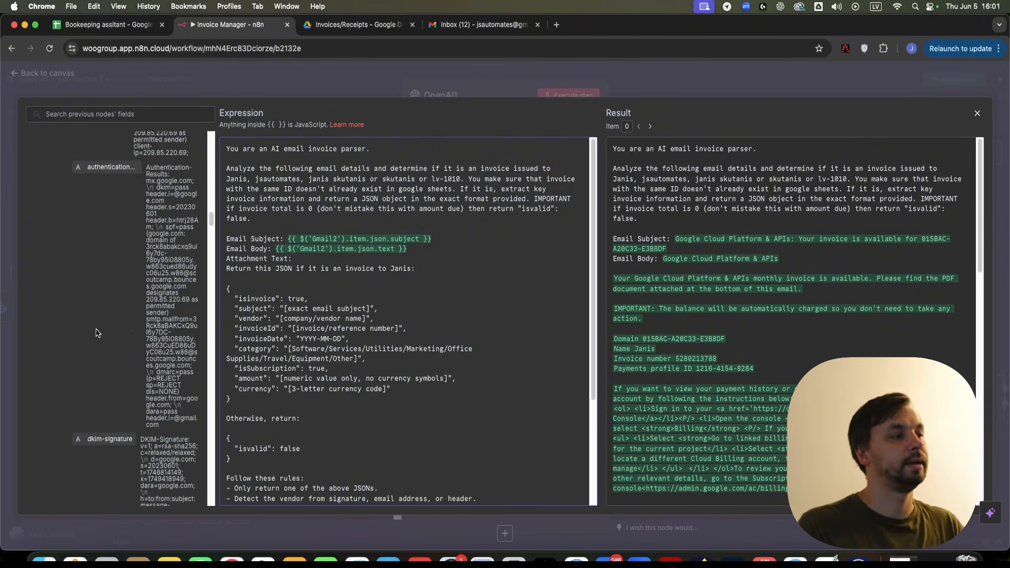
scroll(56, 470, down, 10)
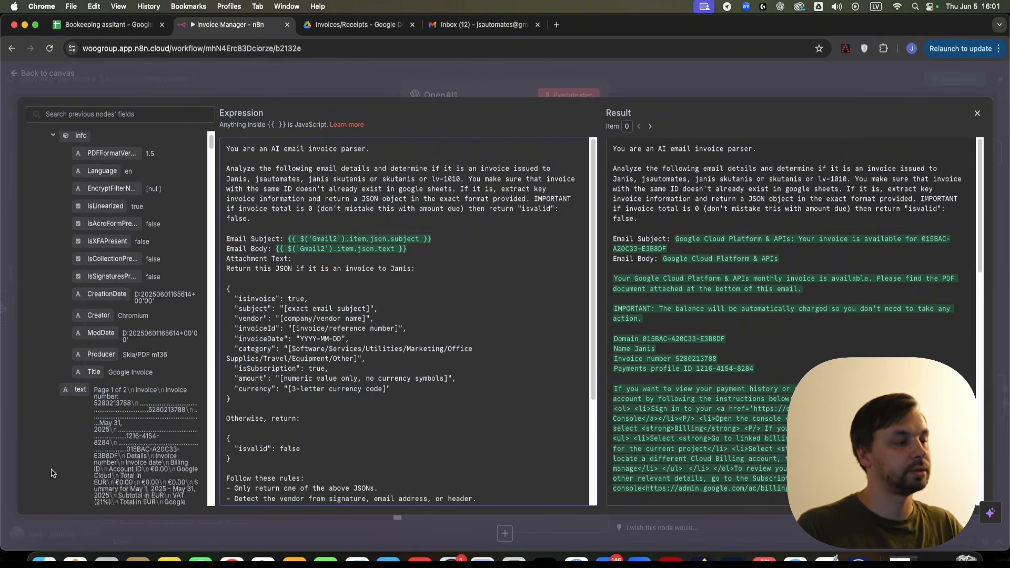
scroll(85, 332, up, 10)
key(Caps_Lock)
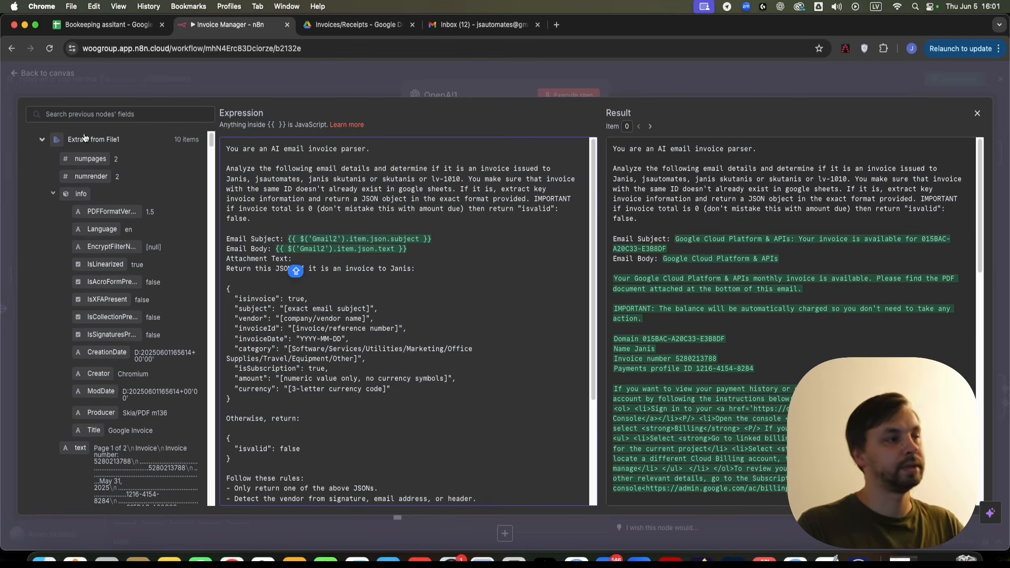
scroll(67, 359, down, 3)
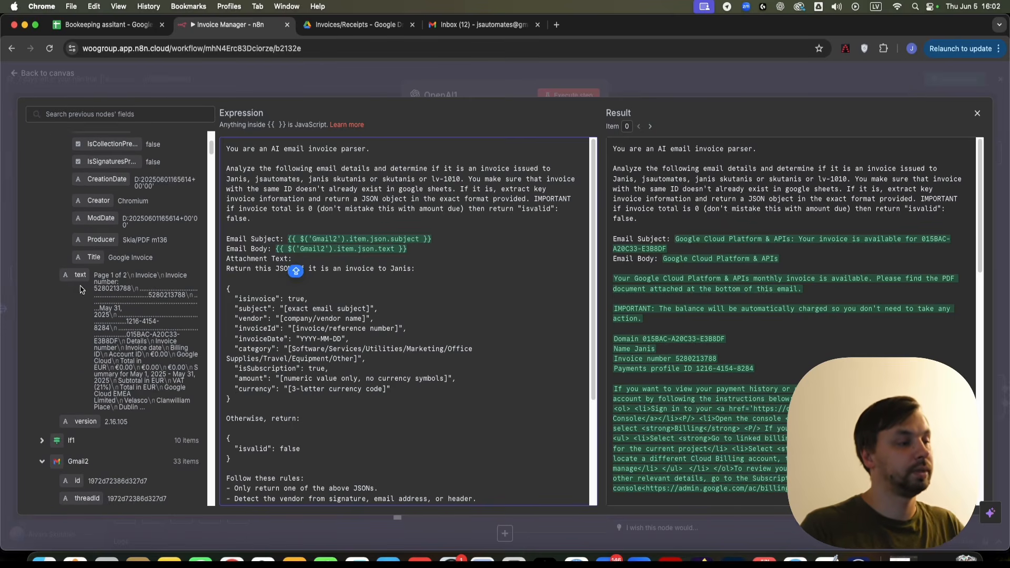
drag(79, 275, 317, 258)
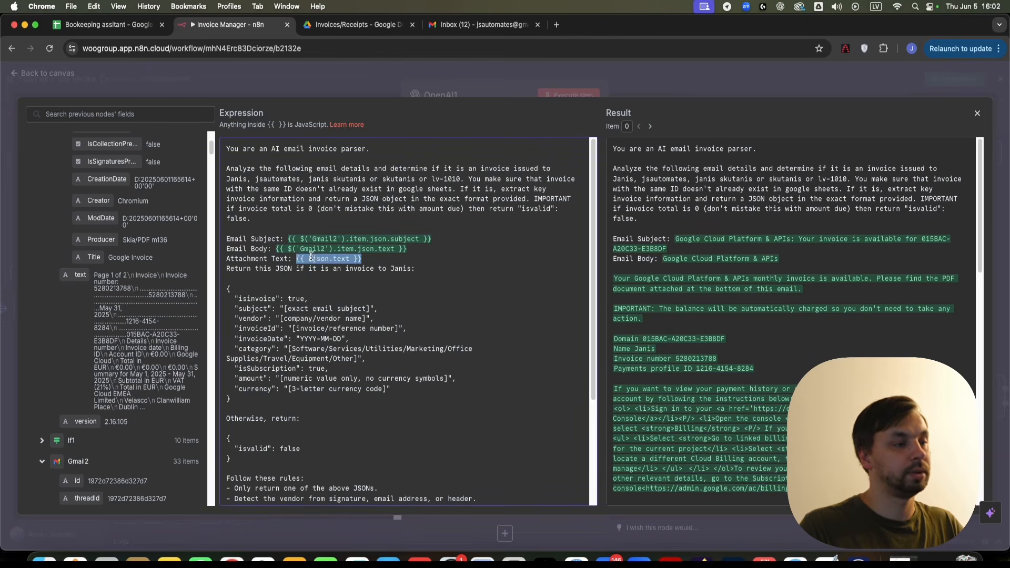
click(398, 326)
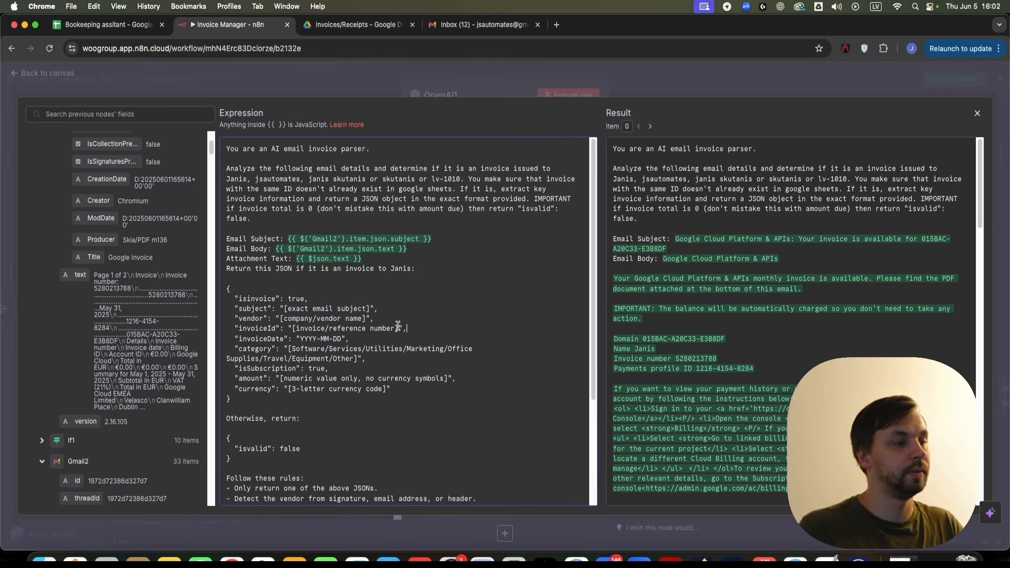
- Review the prompt's JSON template and return rules, then close the expression editor
click(327, 328)
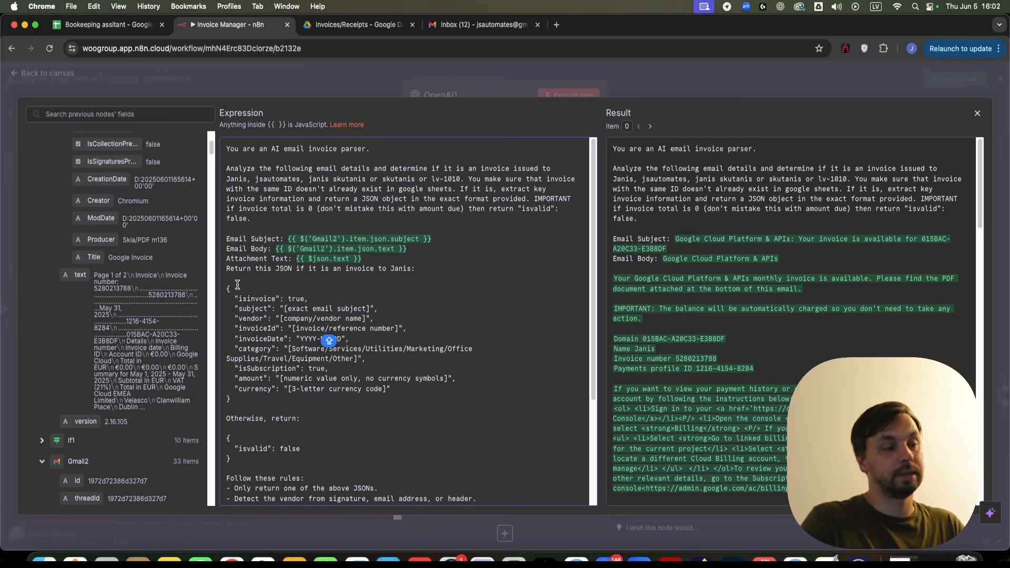
drag(227, 288, 266, 405)
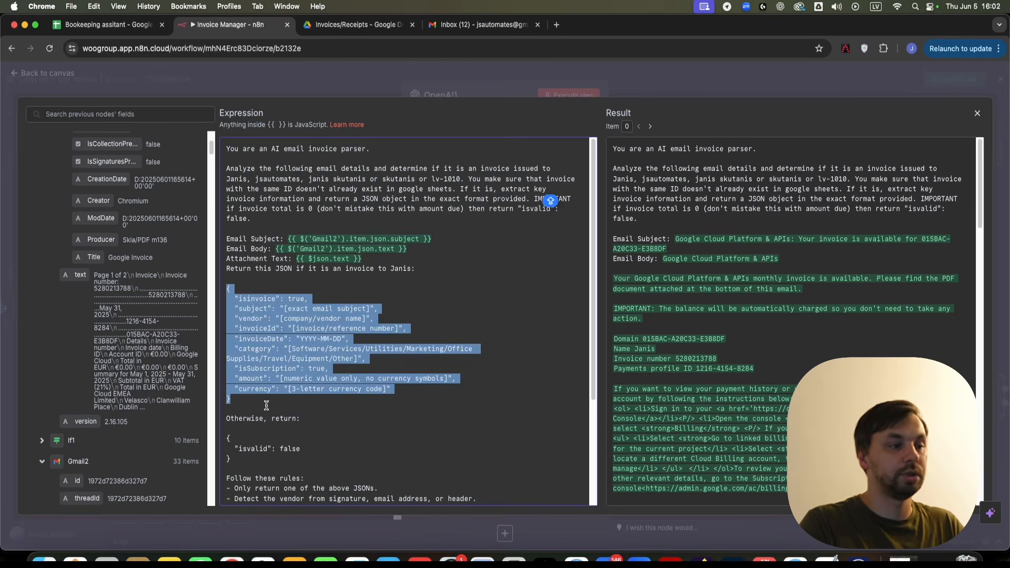
click(266, 405)
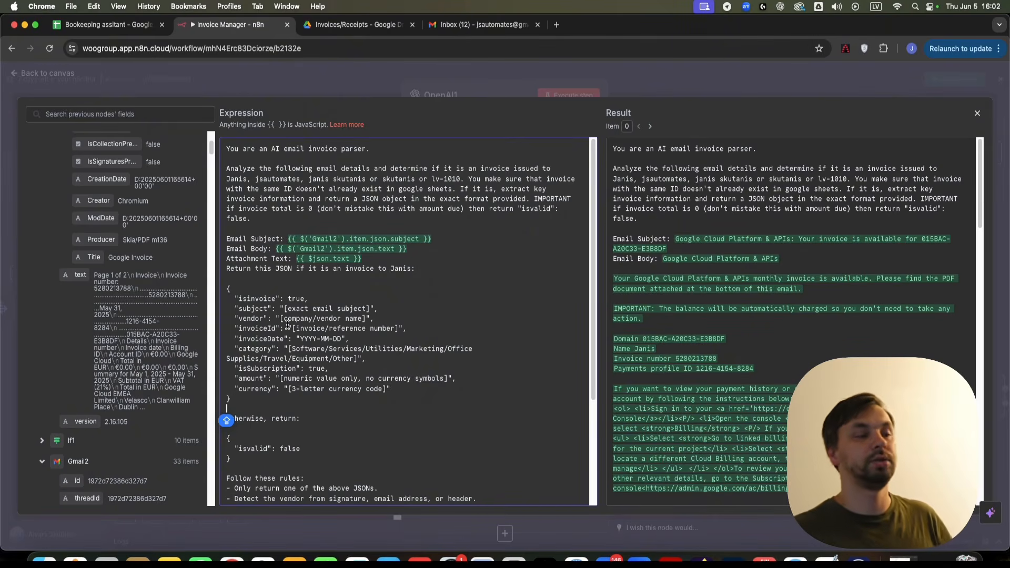
scroll(288, 324, down, 3)
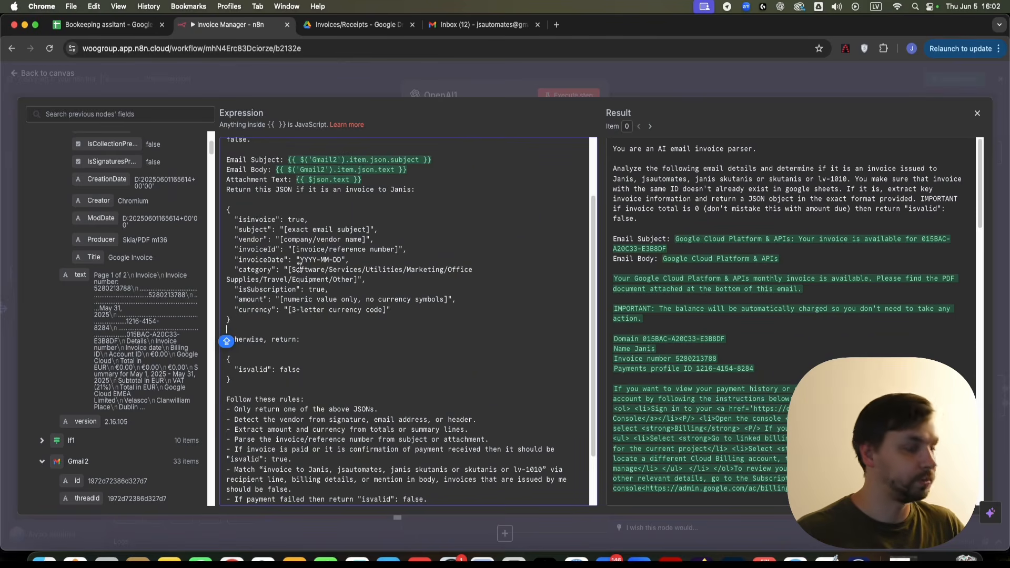
scroll(340, 417, down, 3)
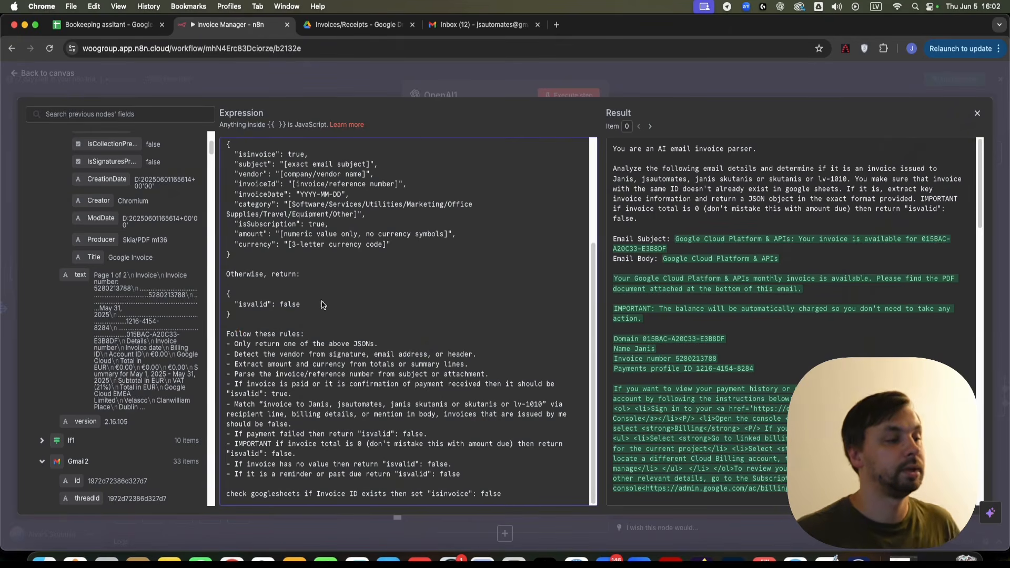
drag(518, 499, 226, 340)
click(455, 398)
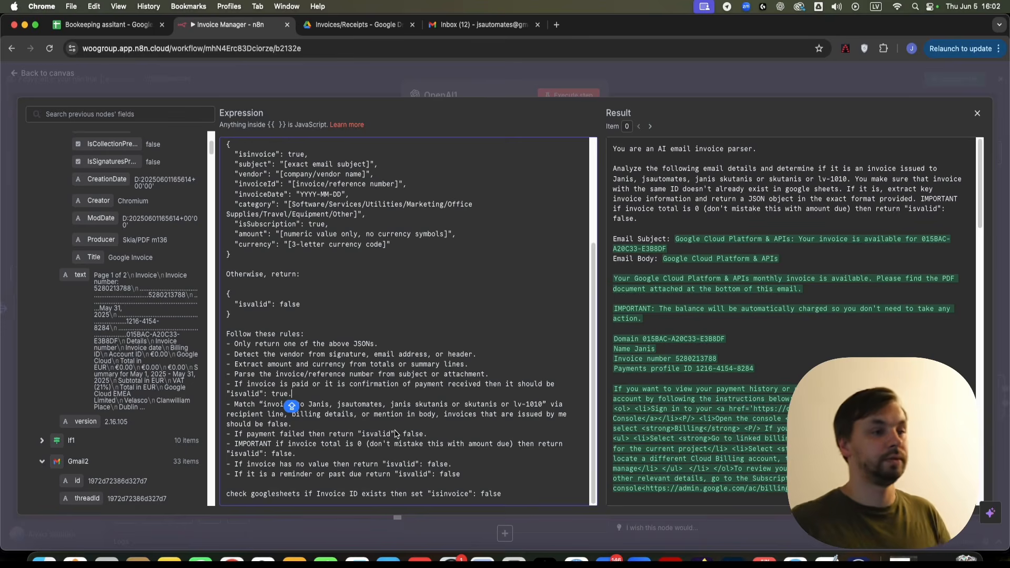
click(572, 287)
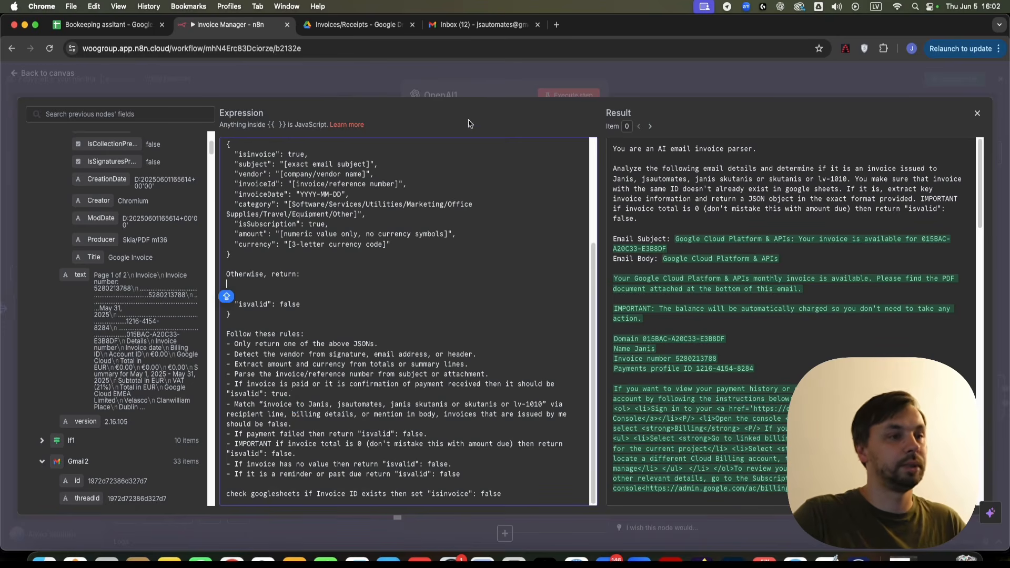
key(Escape)
- Enable Output Content as JSON on OpenAI1 and execute it for 10 items
scroll(473, 342, down, 5)
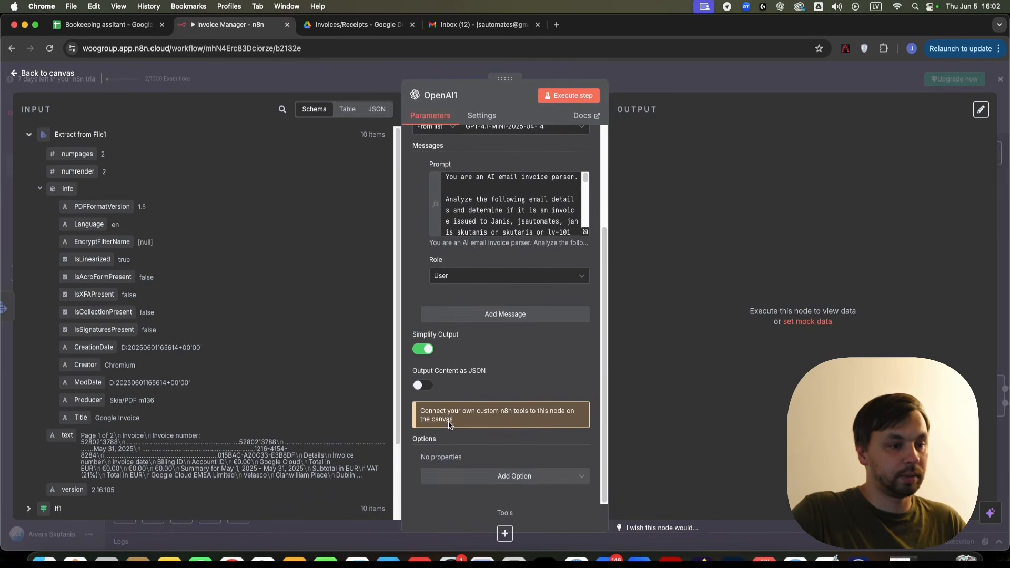
click(421, 385)
click(744, 76)
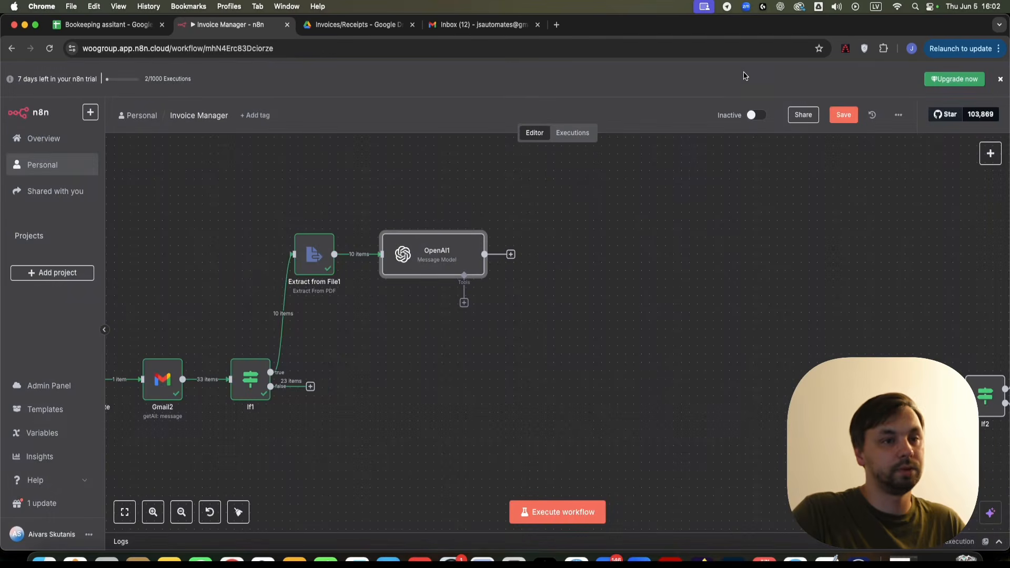
right_click(415, 264)
click(453, 286)
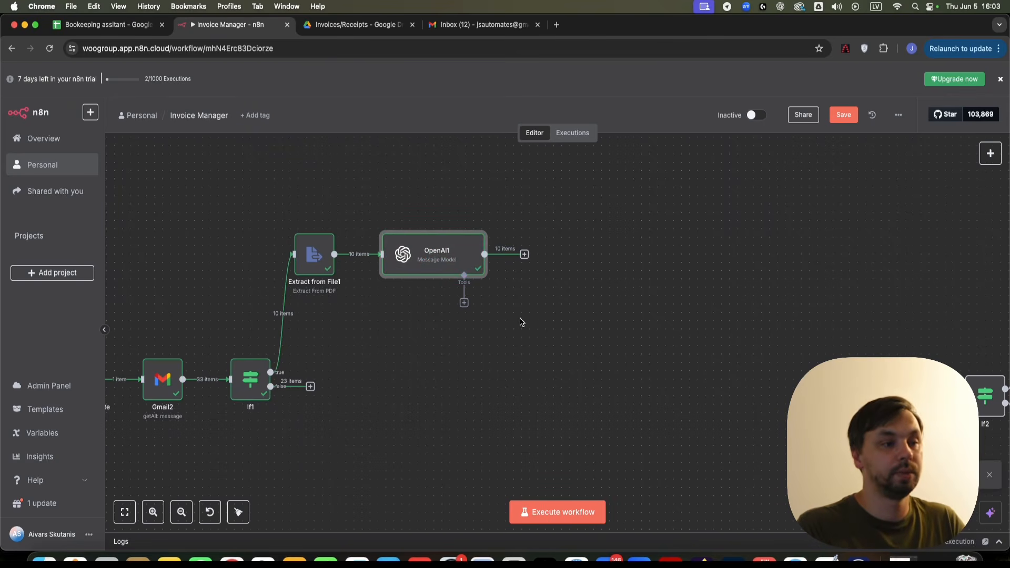
- Attach a Google Sheets tool to OpenAI1
click(463, 304)
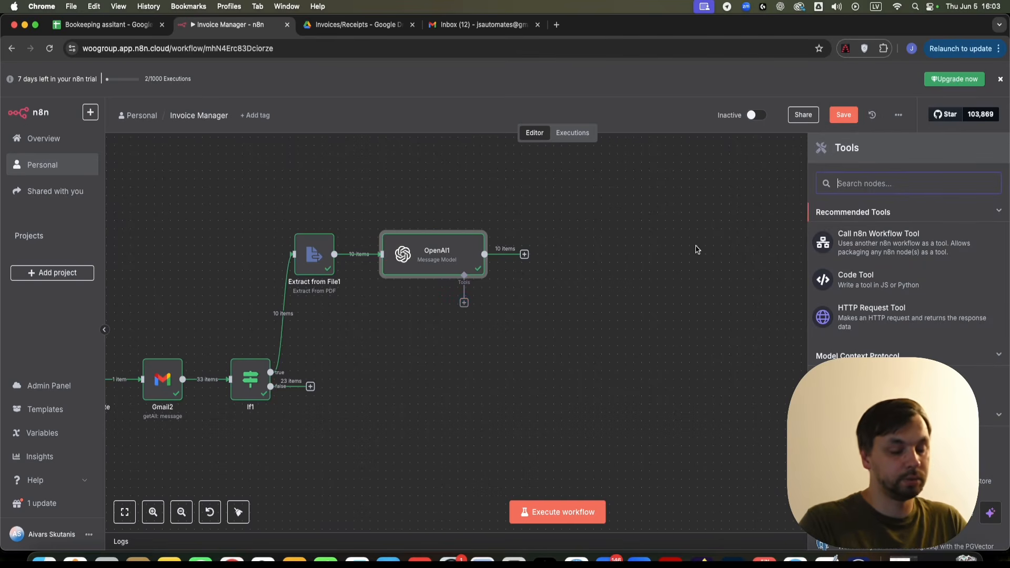
text(SP)
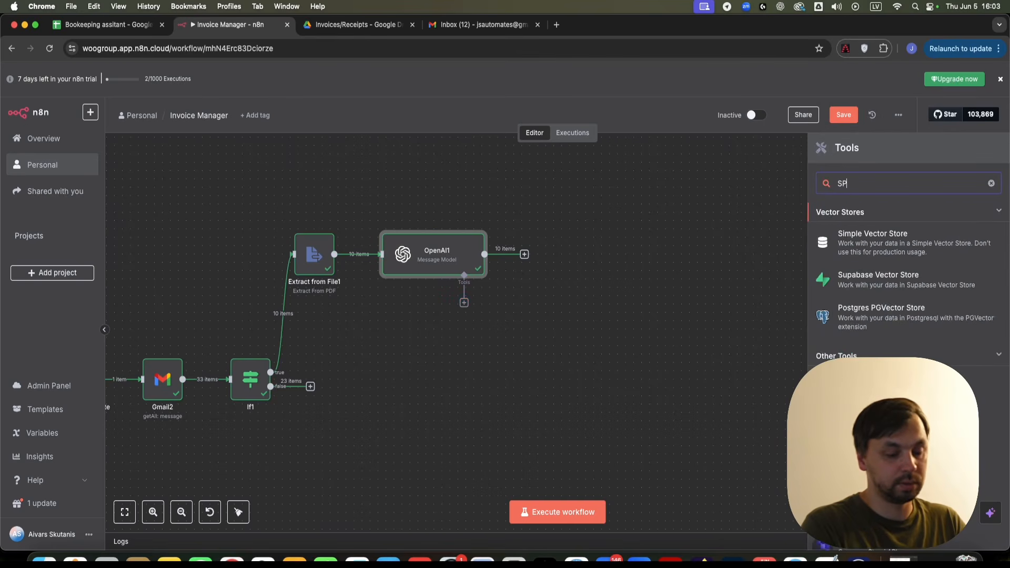
text(OOGLE SHEE)
key(Return)
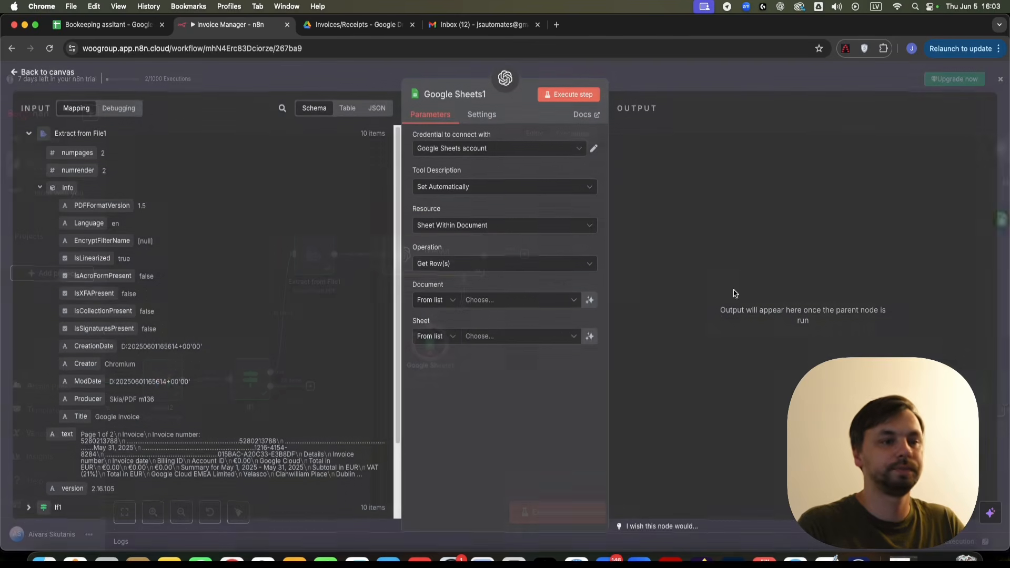
- Set the tool to Get Row(s) from Sheet1 of the Bookeeping assitant spreadsheet
click(500, 301)
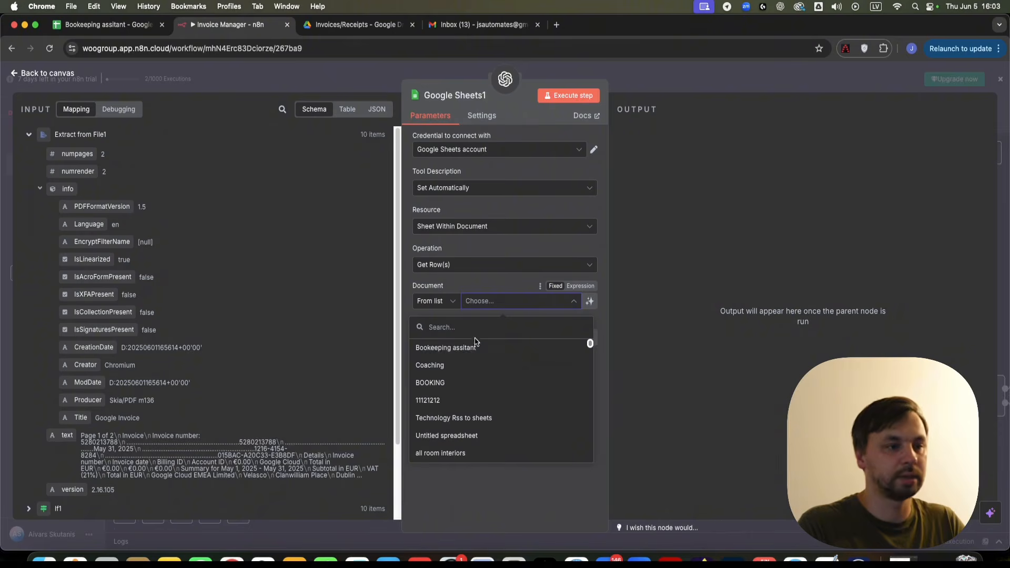
click(446, 349)
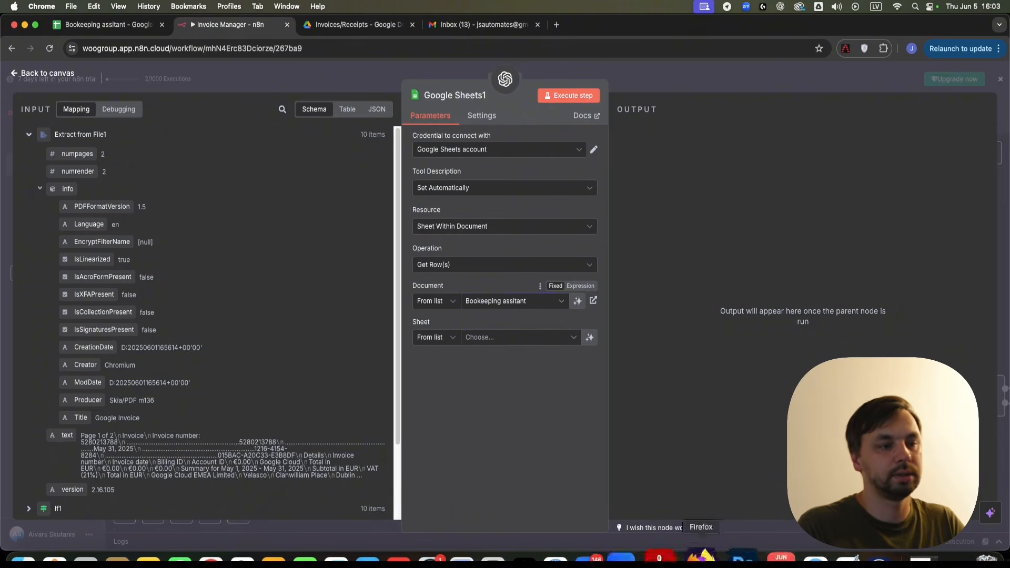
click(499, 339)
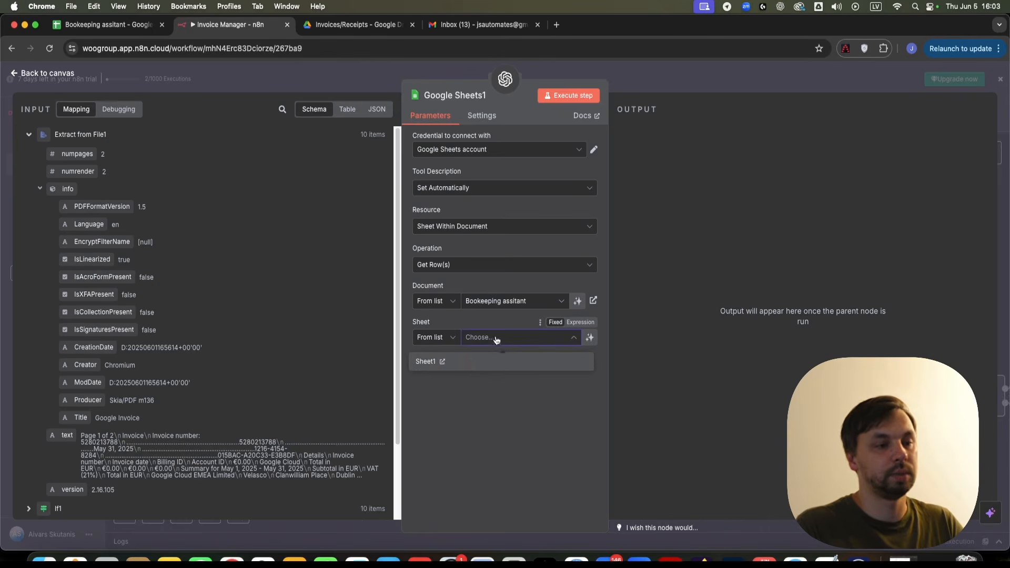
click(489, 361)
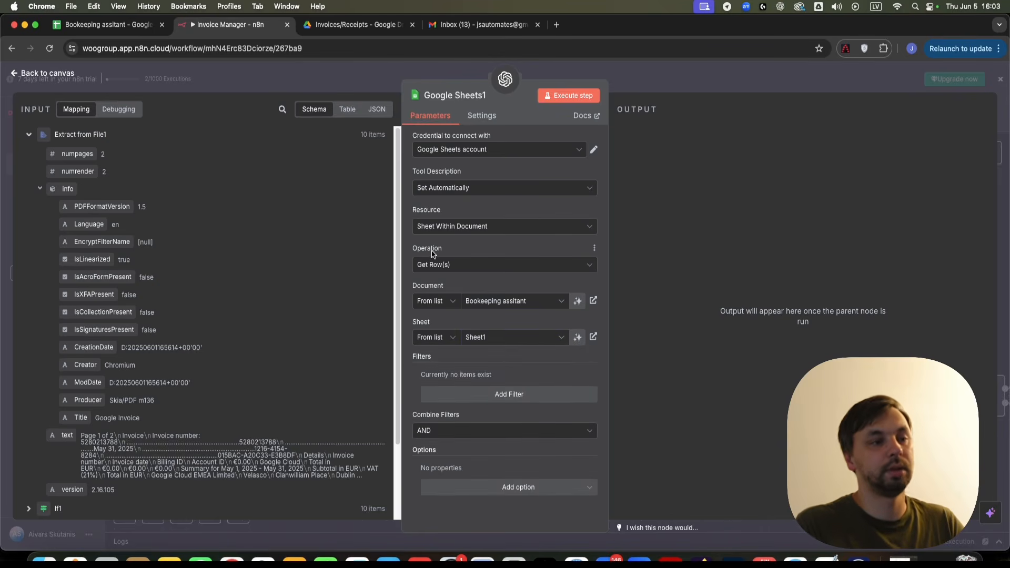
click(460, 264)
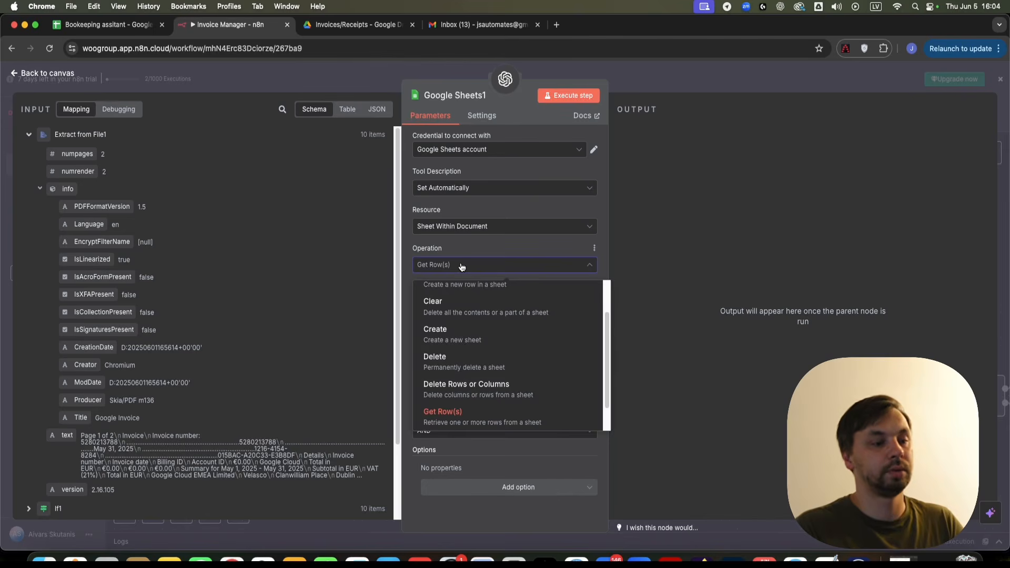
click(462, 266)
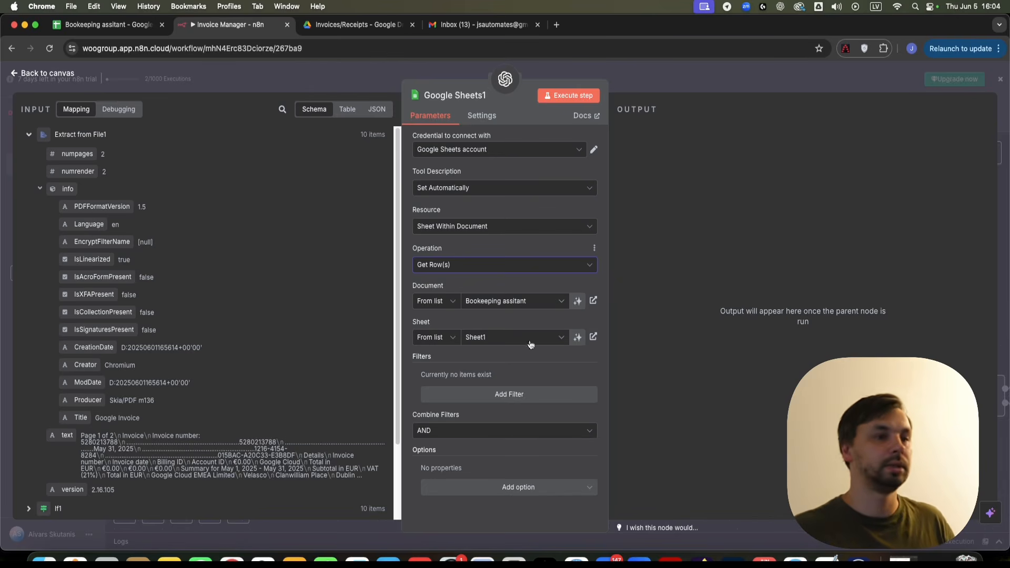
click(708, 78)
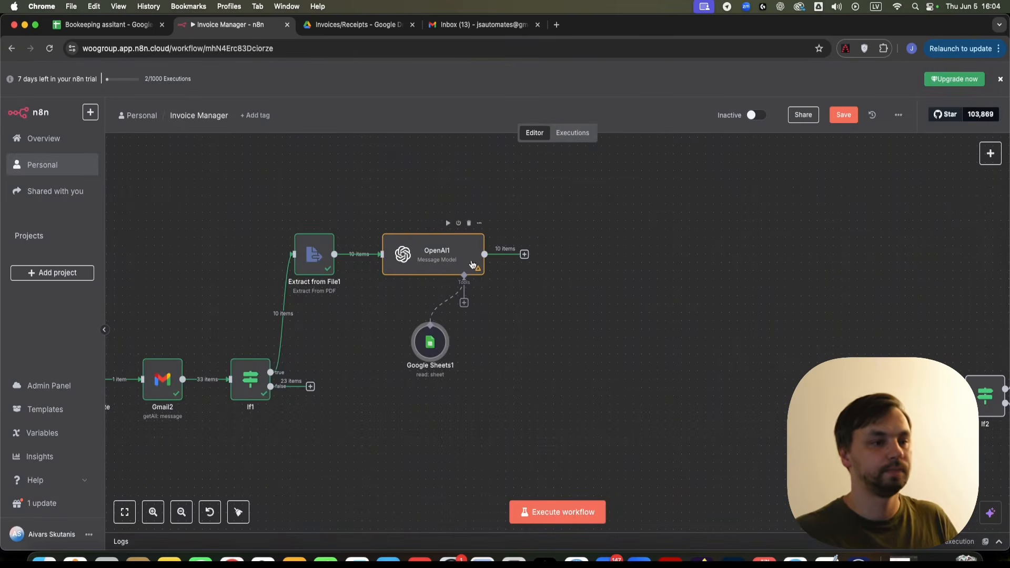
- Add Filter1 after OpenAI1, passing only items where message.content.isinvoice is true
click(525, 254)
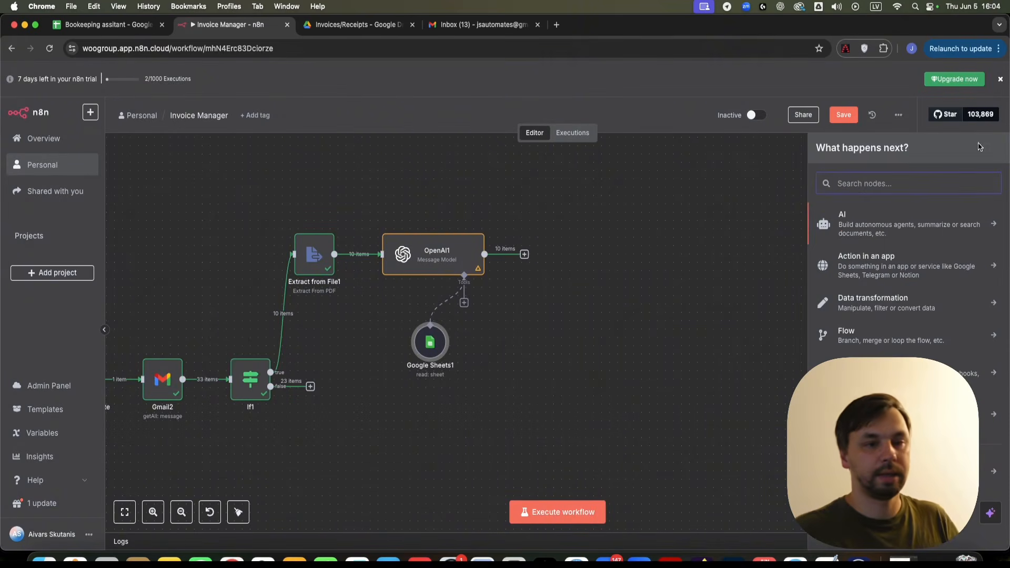
text(filter)
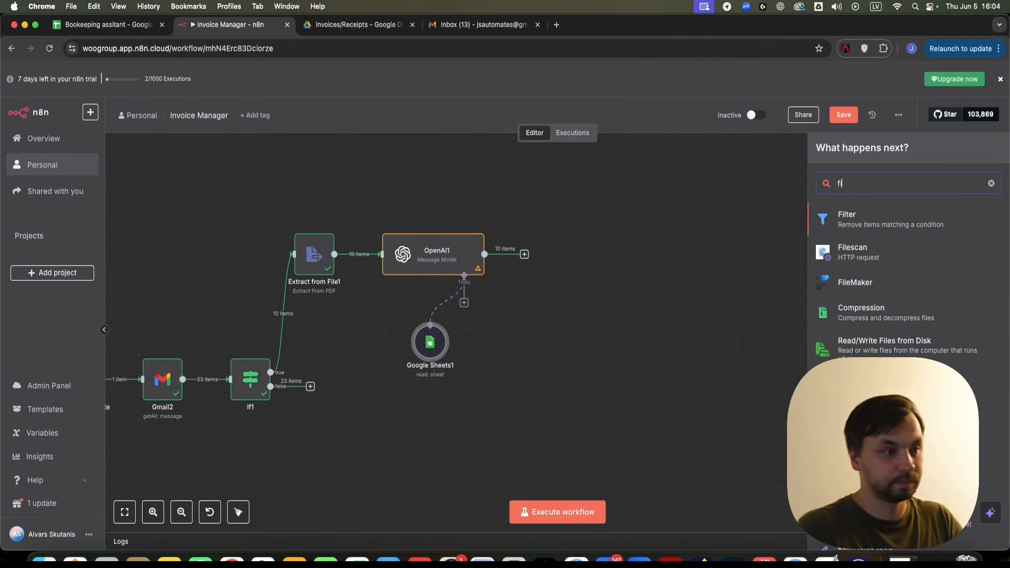
click(905, 230)
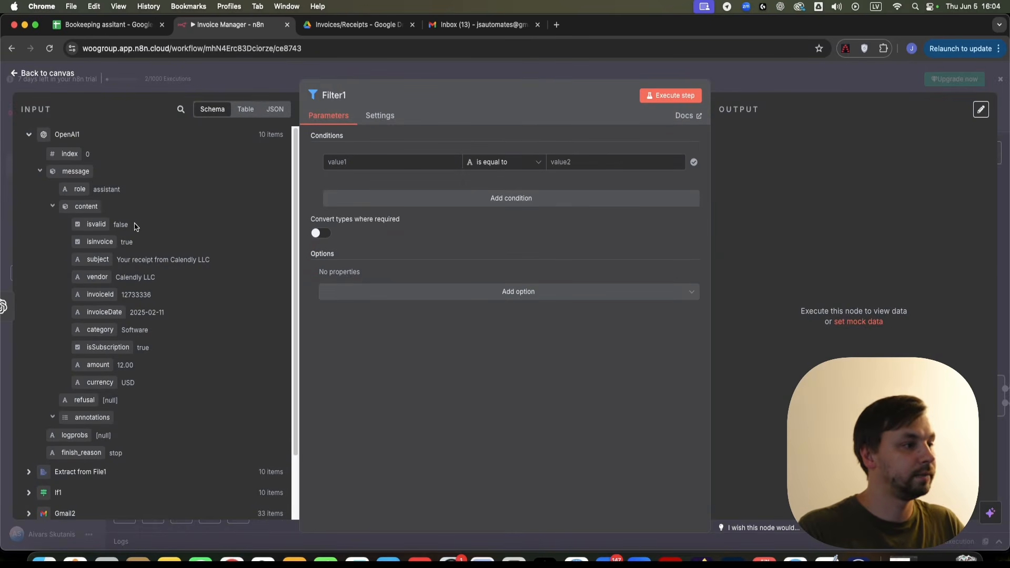
drag(88, 241, 393, 162)
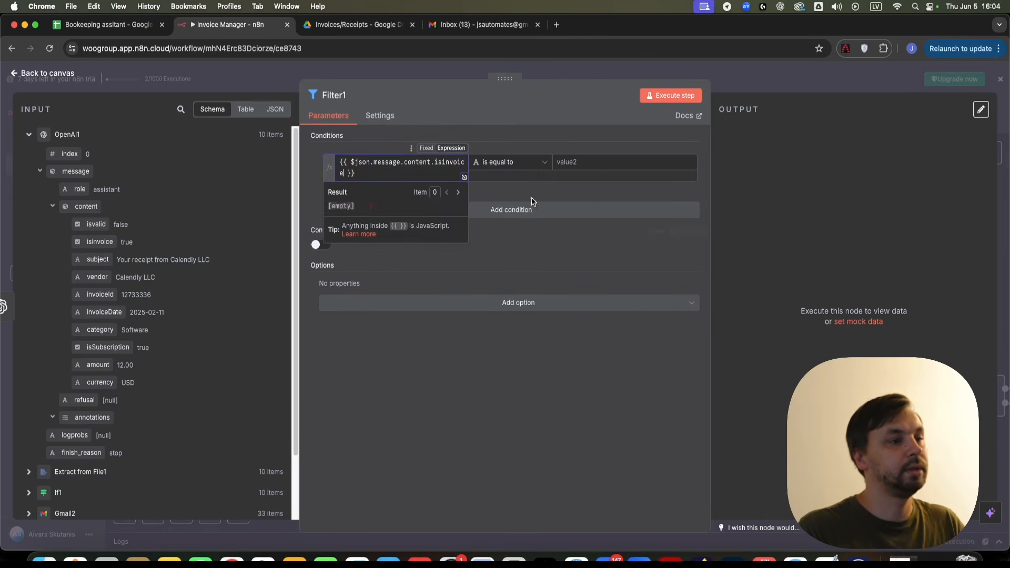
click(526, 162)
mouse_move(517, 248)
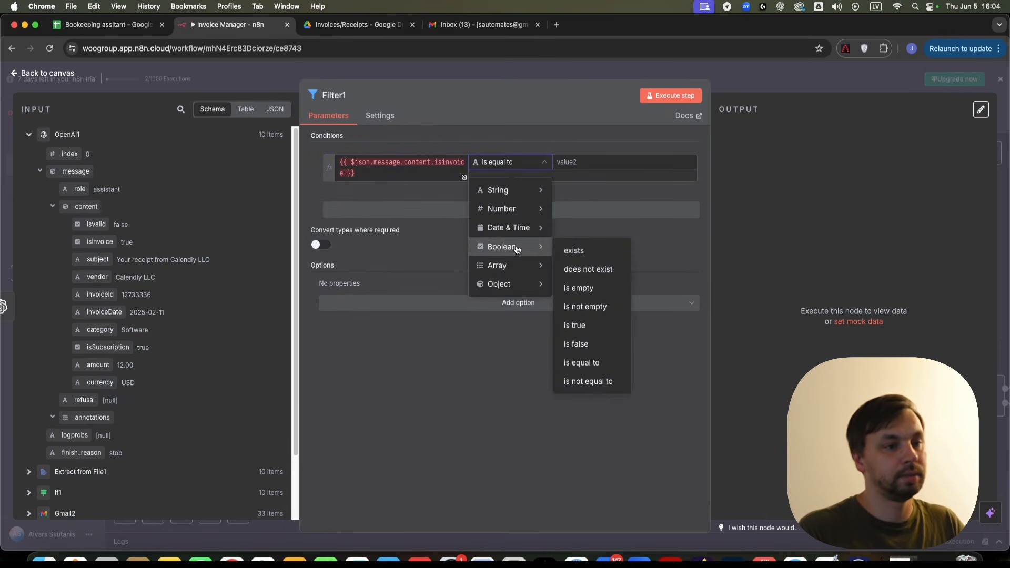
click(605, 328)
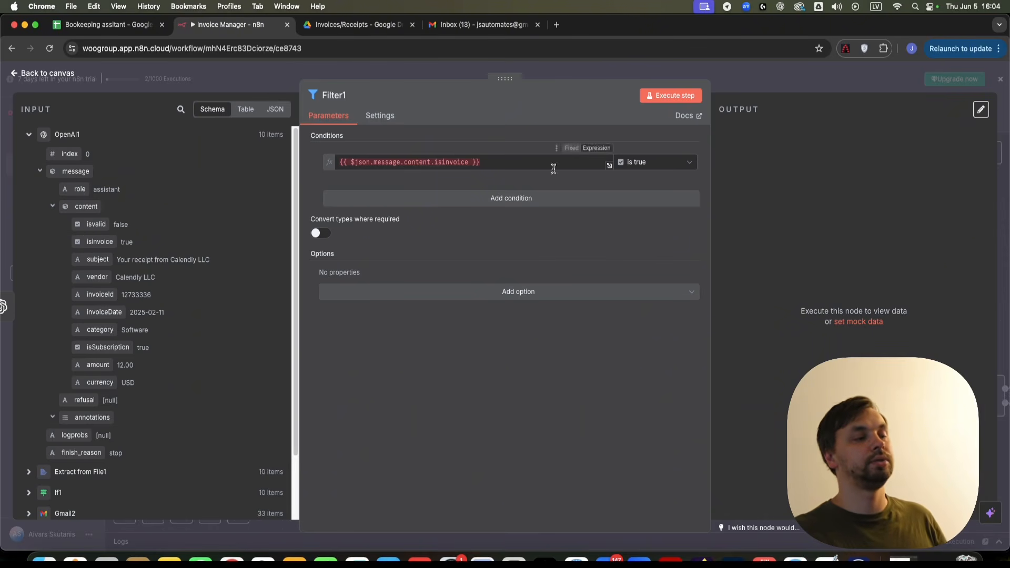
click(662, 69)
- Execute Filter1 and inspect its output, which discards all 10 items
right_click(548, 273)
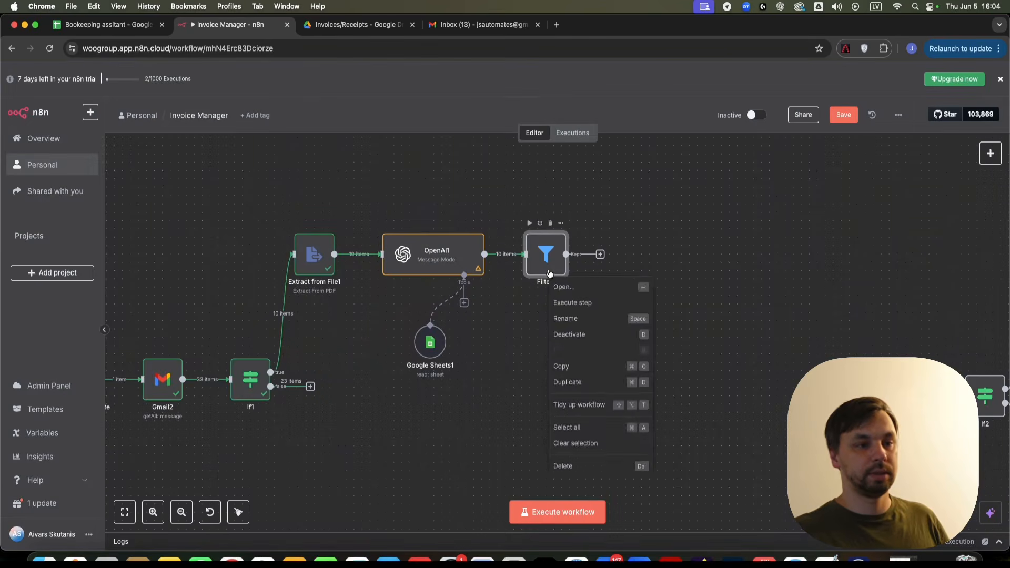
click(569, 304)
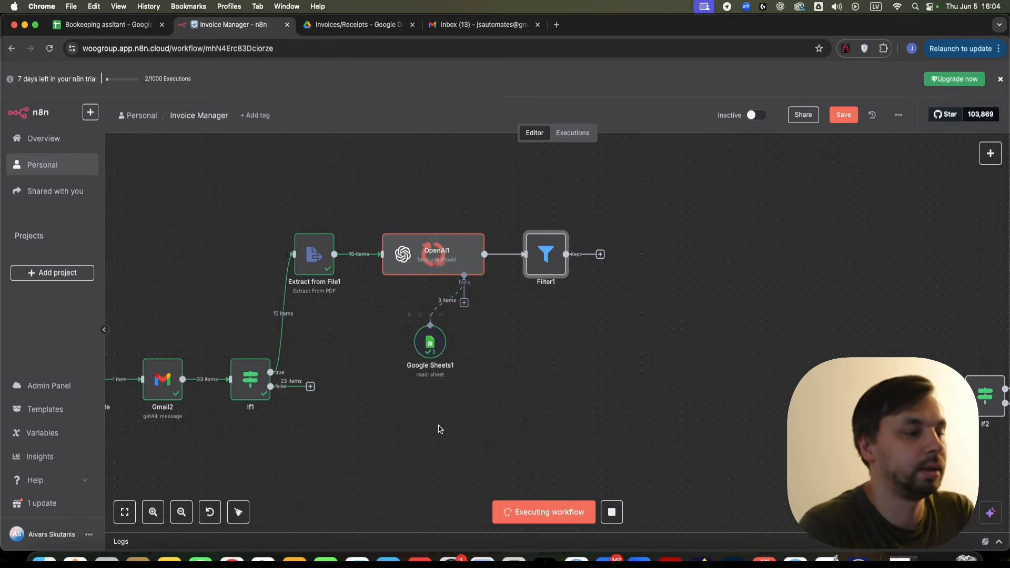
click(105, 25)
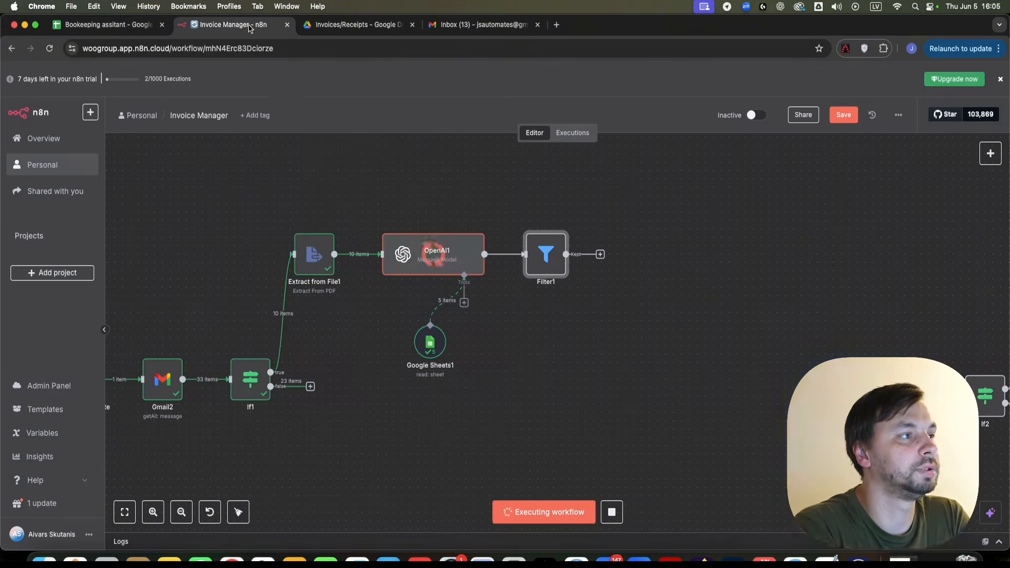
click(232, 24)
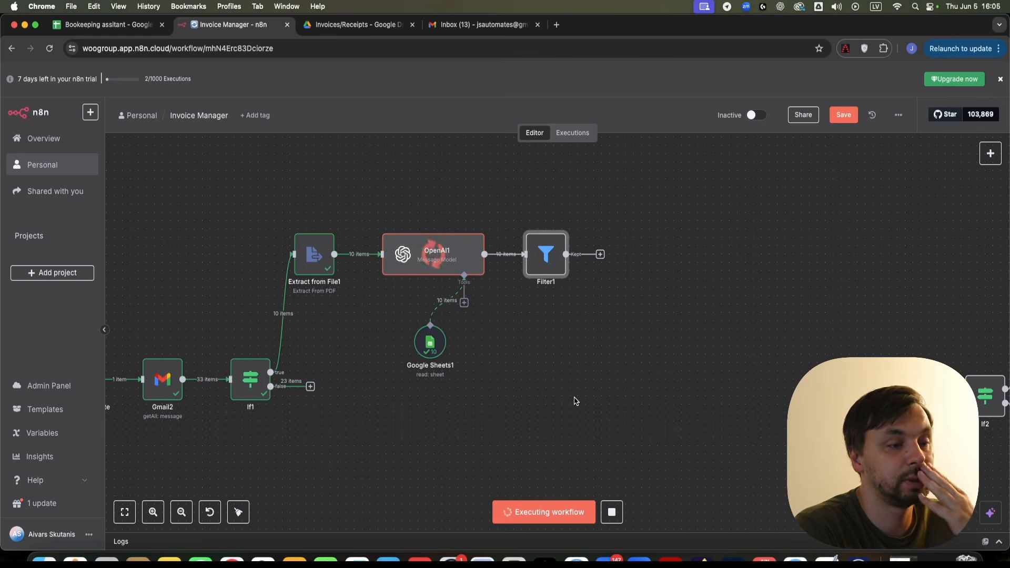
double_click(547, 253)
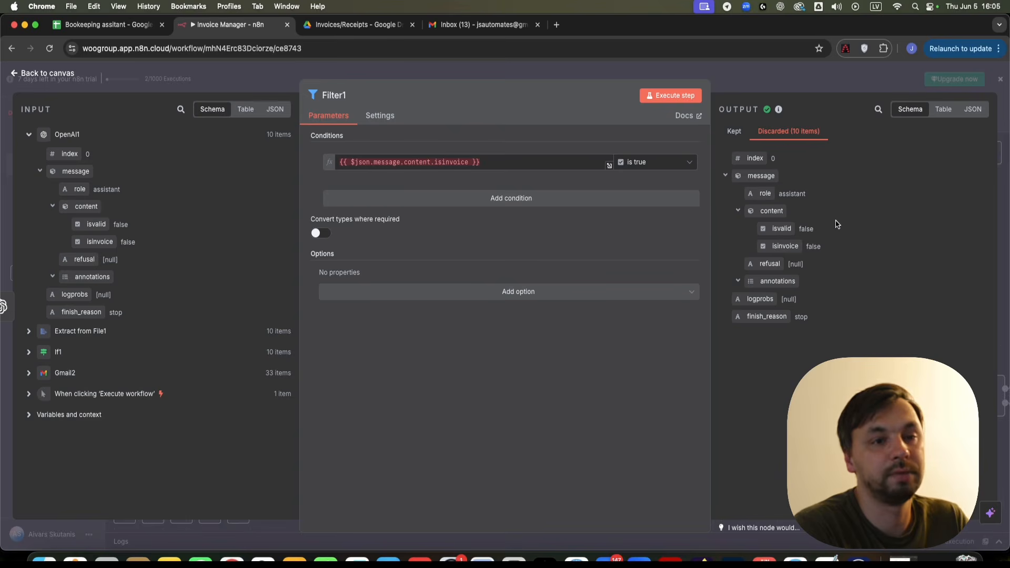
click(785, 72)
- Clear the logged invoice rows A2:K14 from the bookkeeping sheet, leaving only headers
click(105, 25)
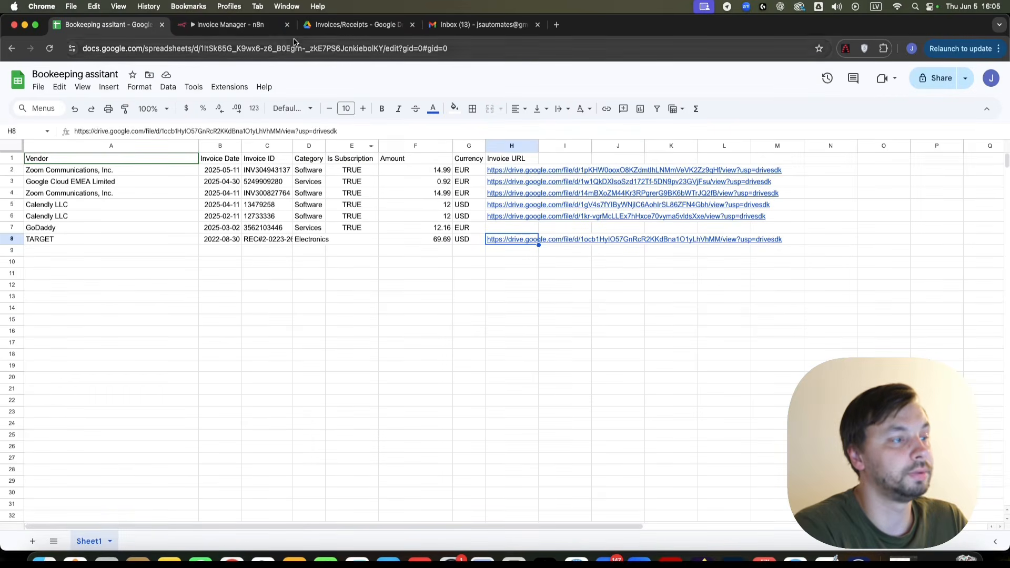
drag(671, 306, 40, 173)
key(Delete)
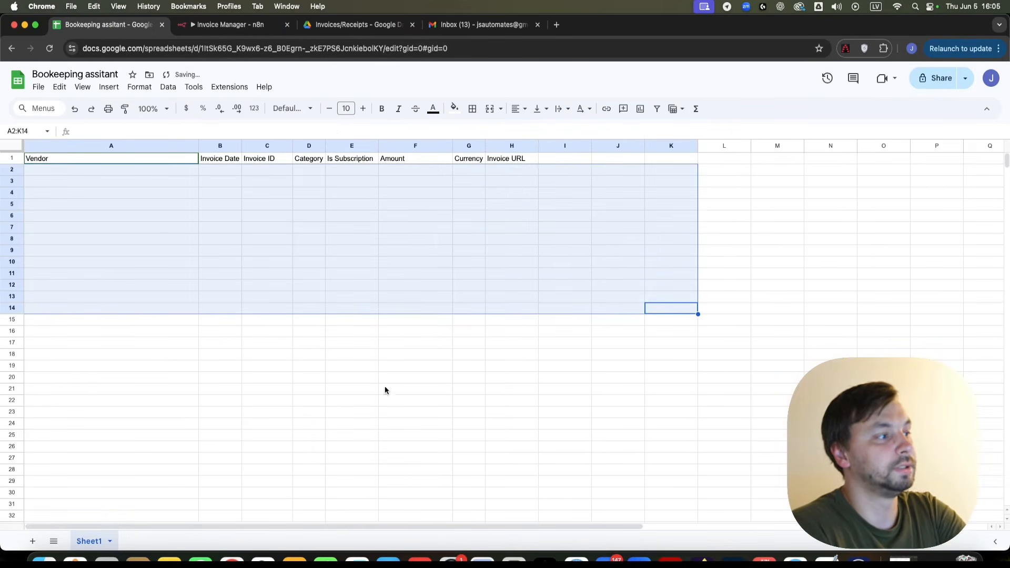
click(384, 390)
click(227, 24)
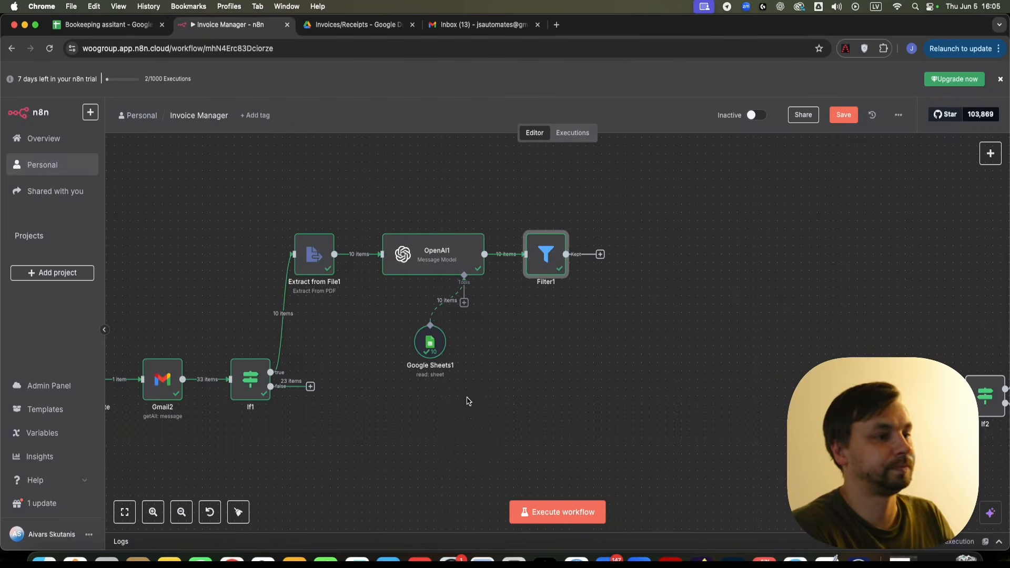
- Re-execute the OpenAI1 step and move the Google Sheets1 tool node up beneath it
right_click(454, 261)
click(474, 284)
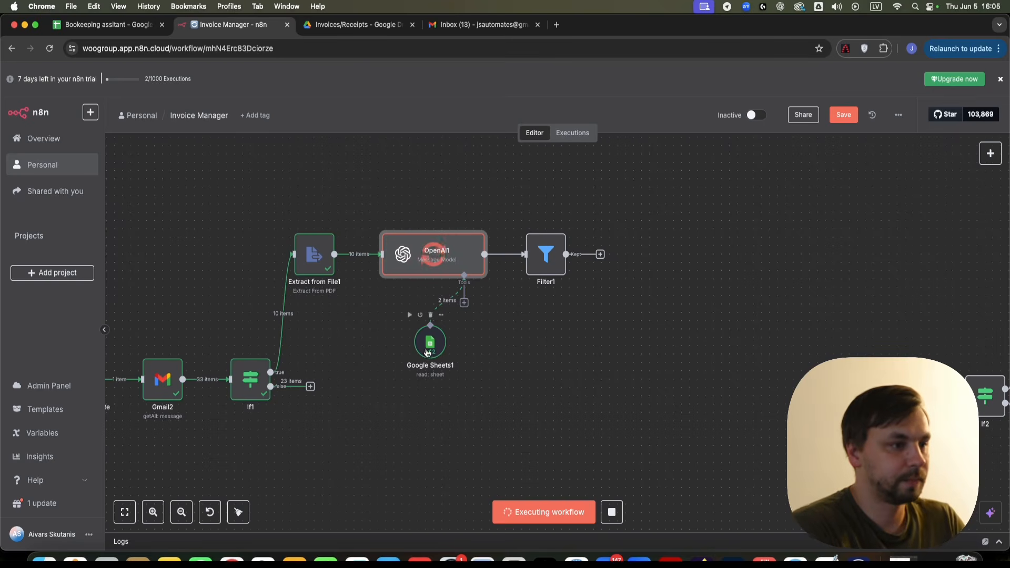
drag(430, 346, 390, 315)
scroll(390, 314, down, 5)
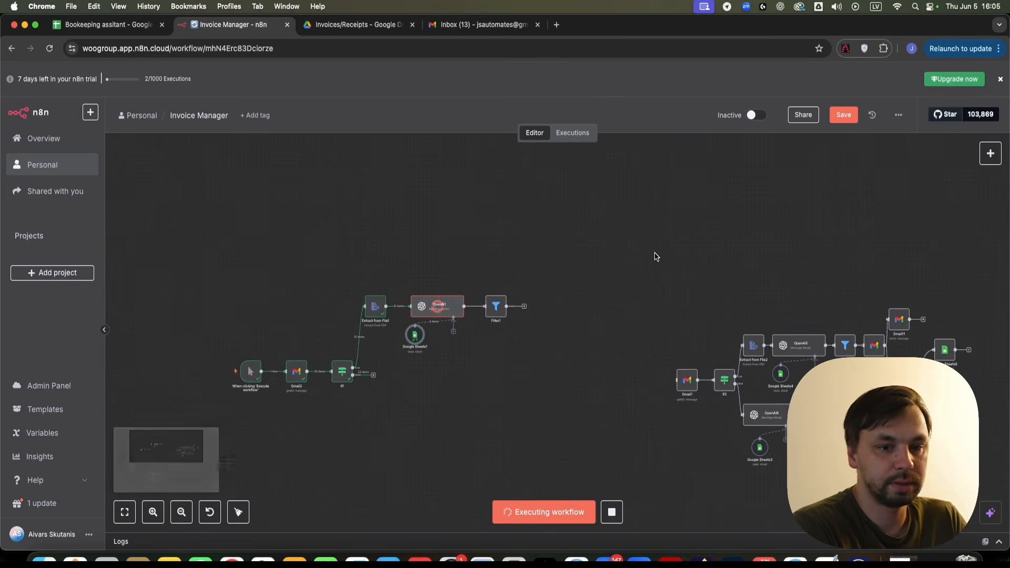
scroll(481, 311, up, 5)
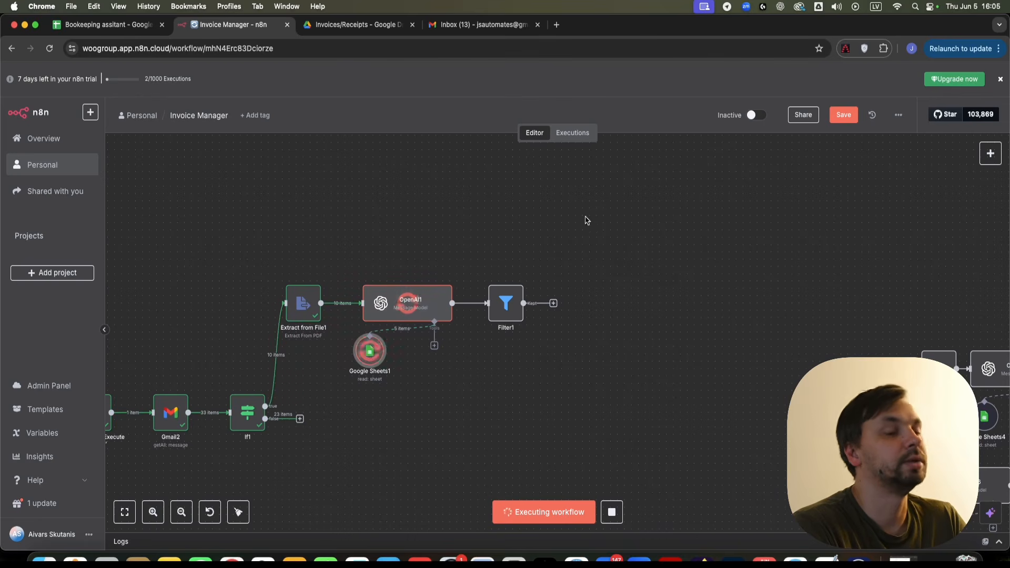
scroll(510, 442, down, 1)
scroll(398, 380, down, 2)
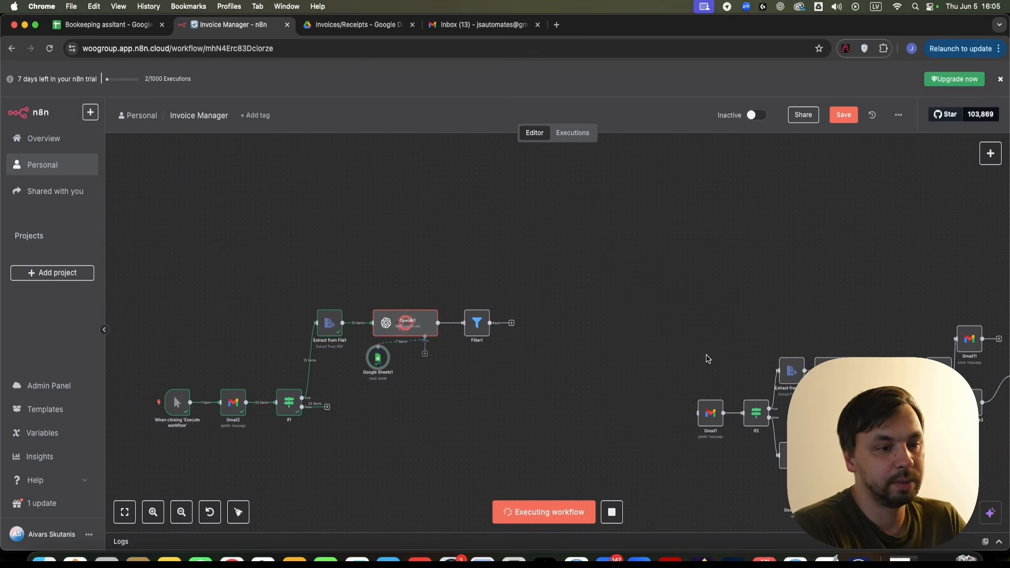
scroll(599, 438, down, 2)
scroll(600, 439, down, 5)
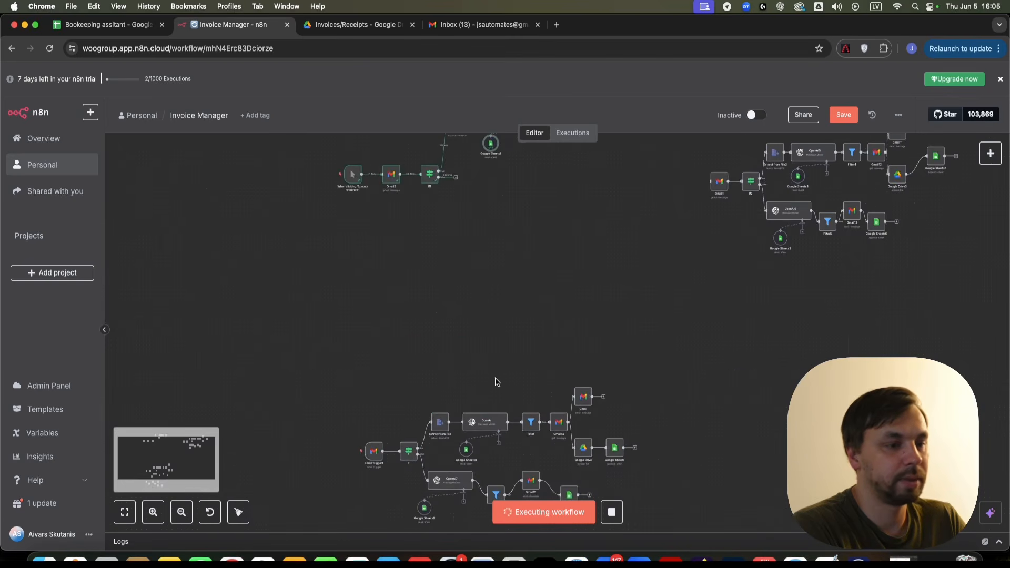
scroll(507, 397, up, 4)
scroll(510, 358, up, 4)
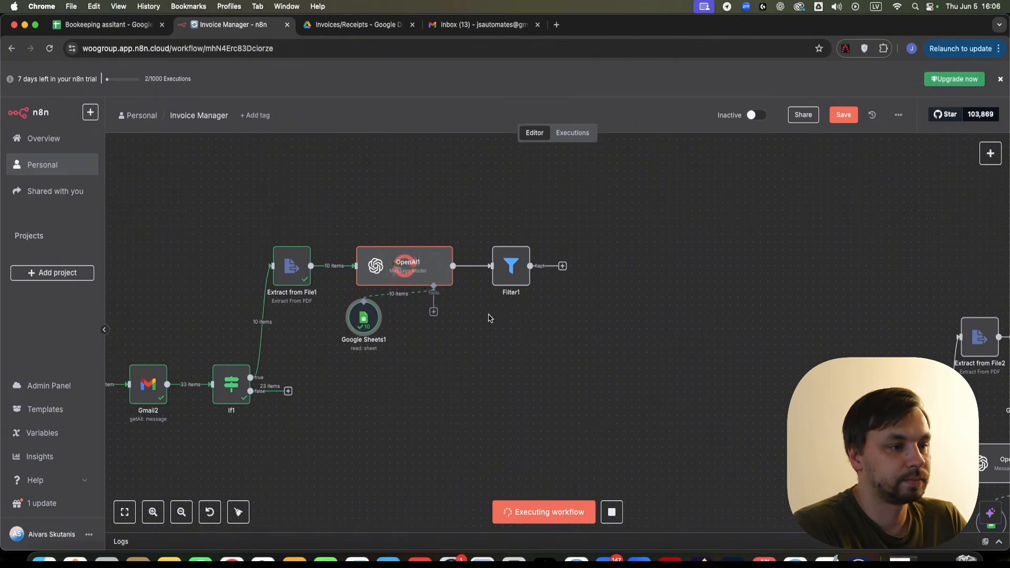
right_click(508, 280)
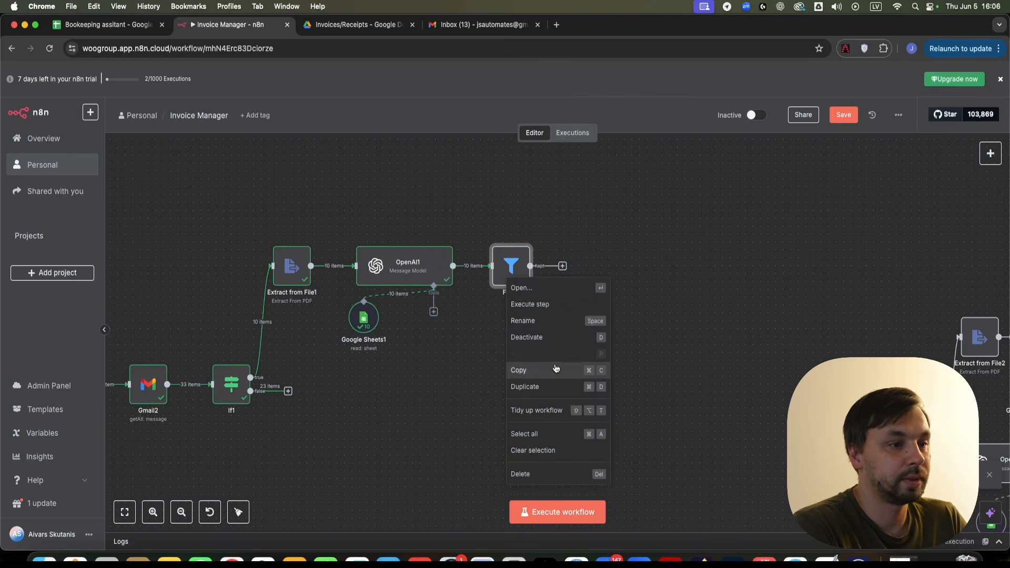
click(551, 305)
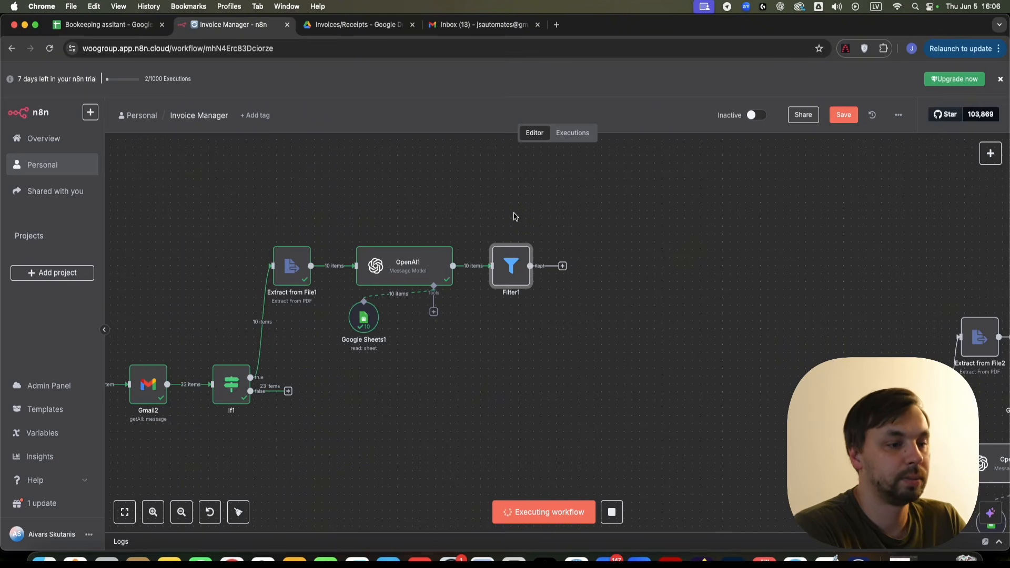
scroll(552, 265, up, 3)
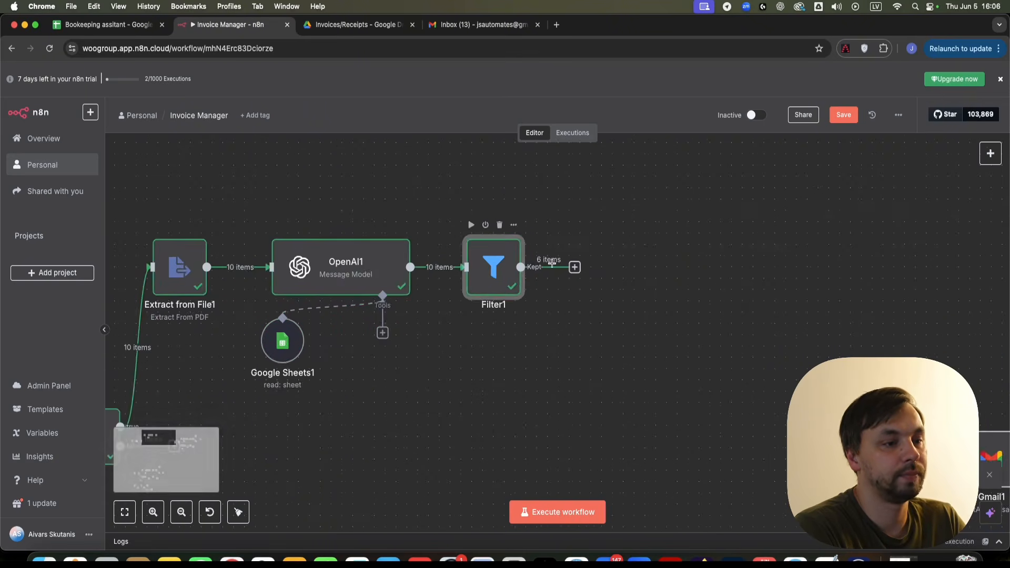
scroll(552, 264, up, 3)
scroll(558, 263, down, 3)
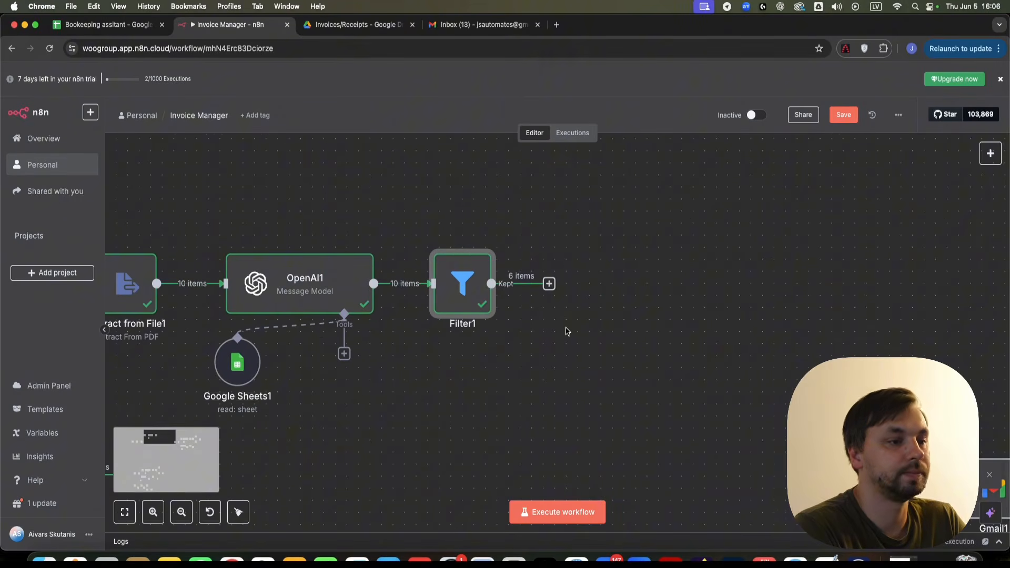
scroll(567, 332, down, 3)
drag(602, 331, 349, 320)
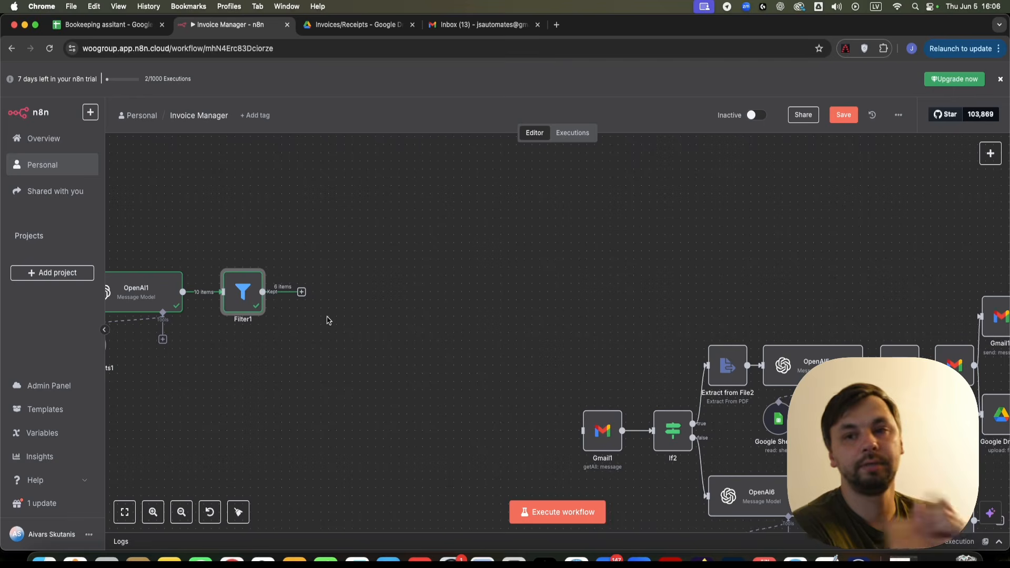
- Add a Gmail 'Get a message' step after Filter1
click(302, 294)
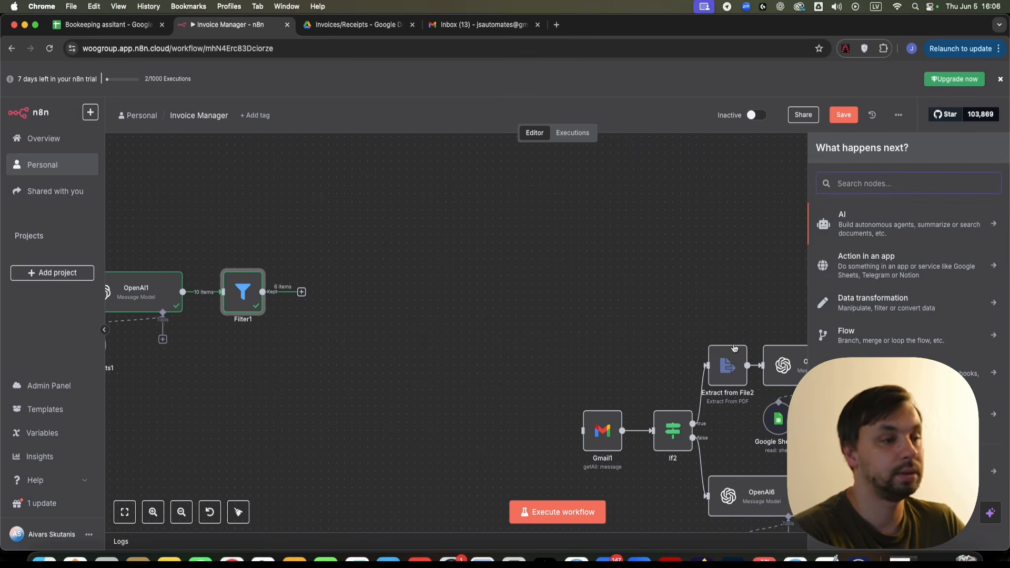
text(gmail)
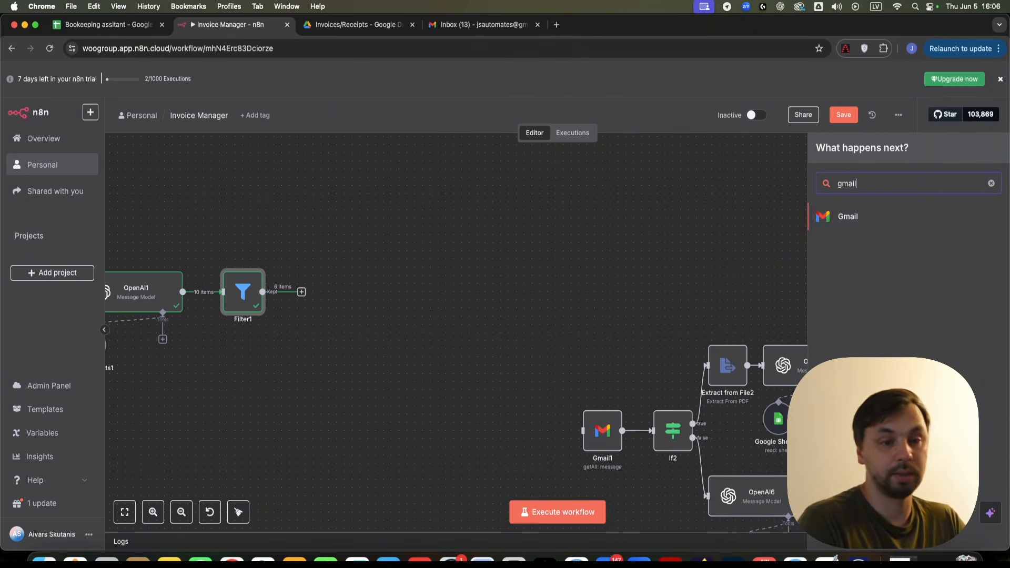
click(841, 228)
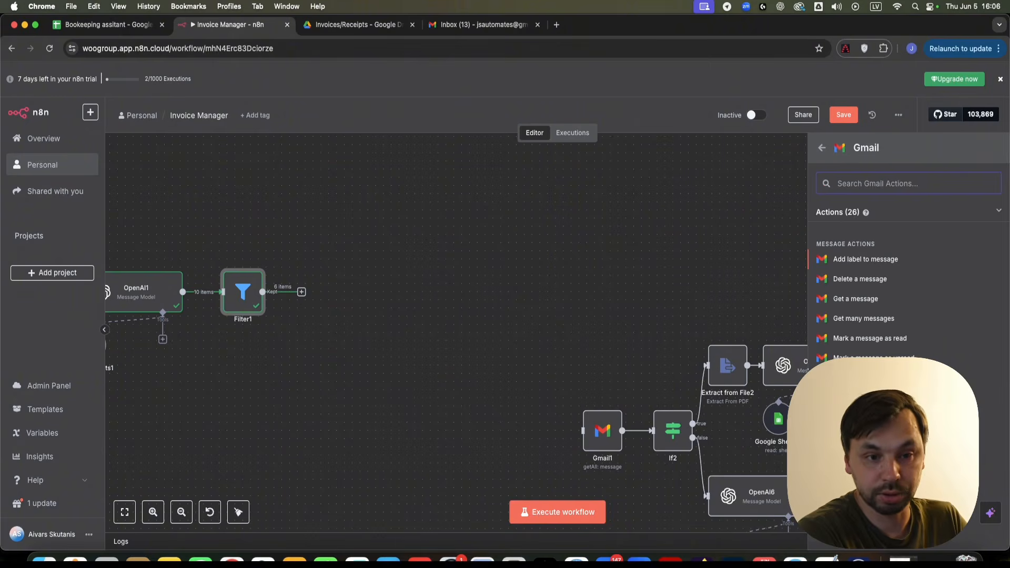
click(857, 299)
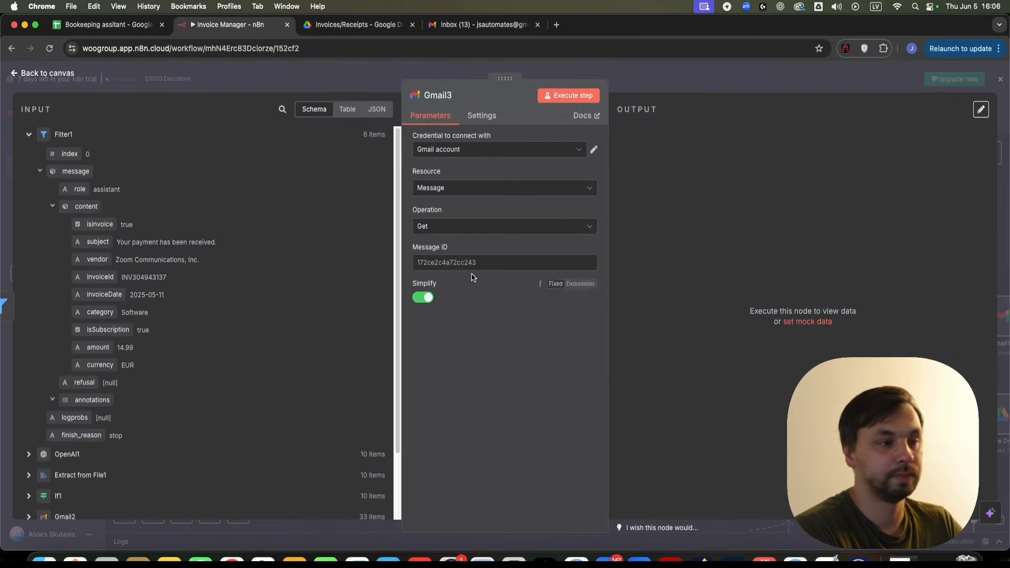
- Map Gmail2's id field into the Message ID
click(449, 261)
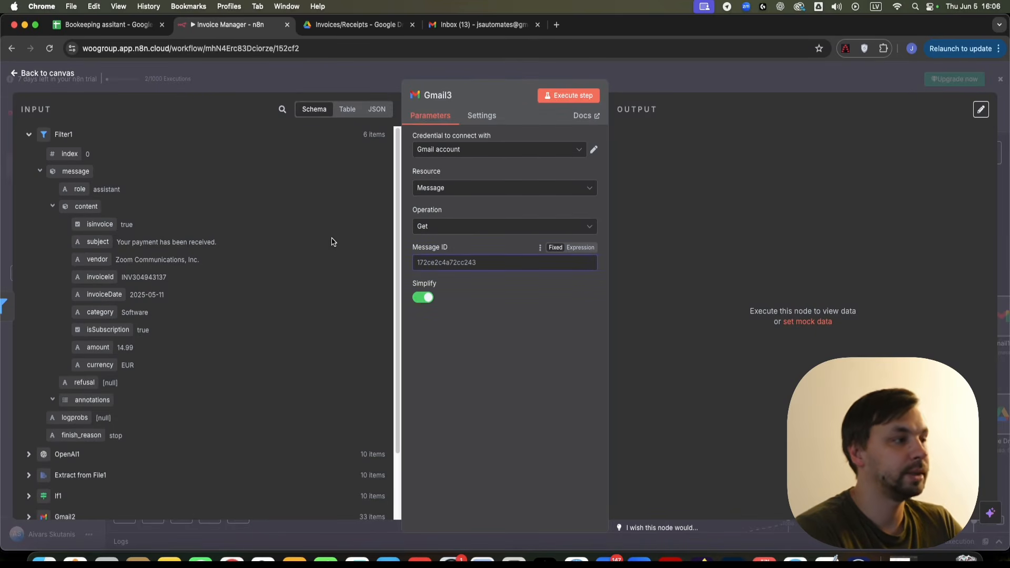
click(32, 135)
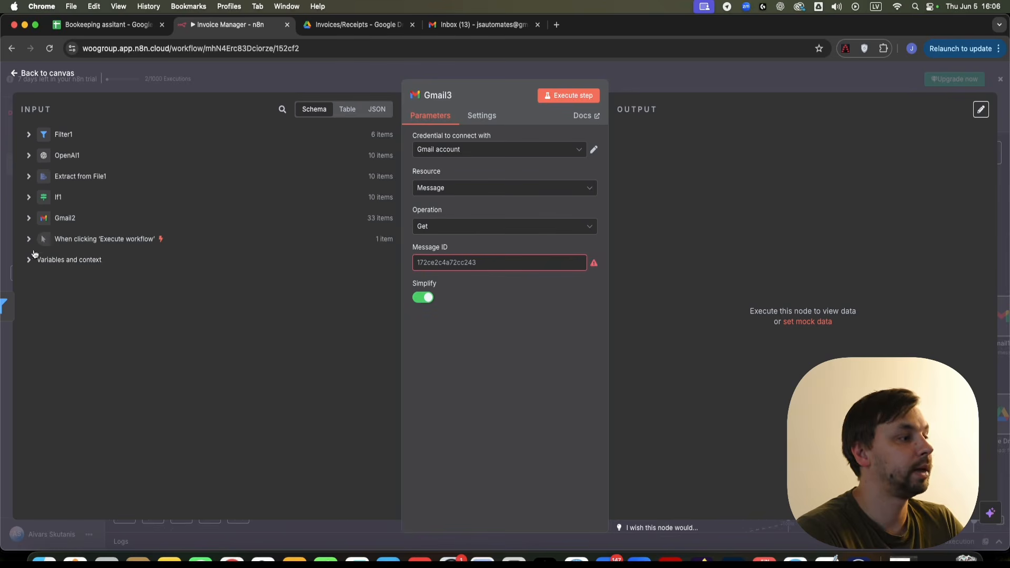
click(30, 220)
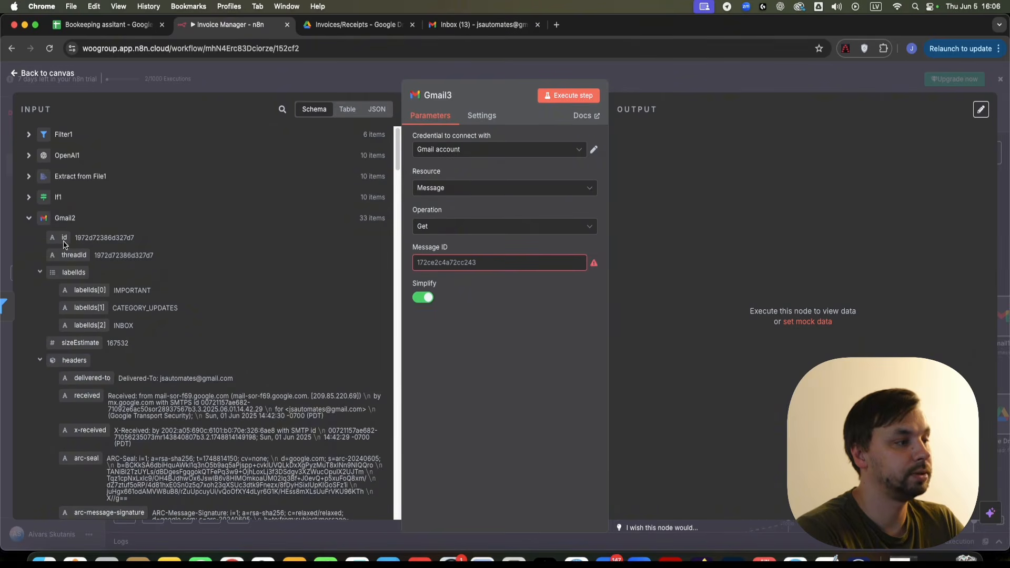
drag(52, 237, 444, 262)
click(452, 383)
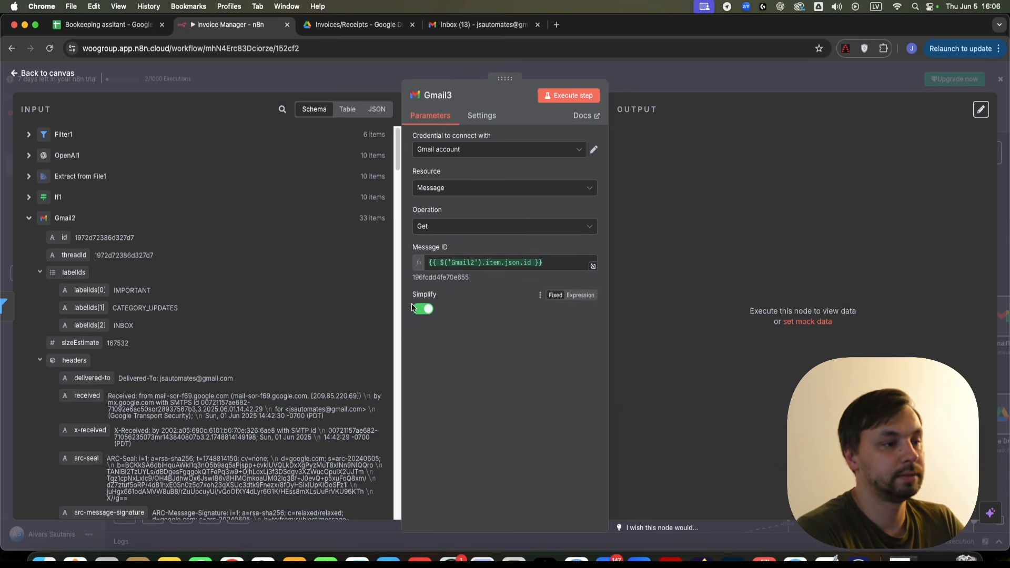
- Turn Simplify off and enable the Download Attachments option
click(421, 313)
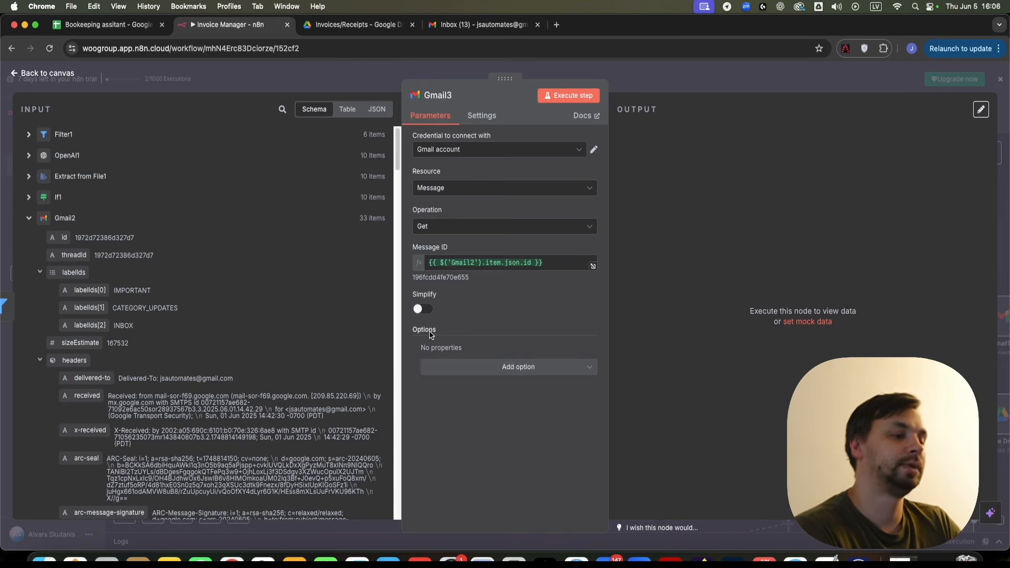
click(516, 371)
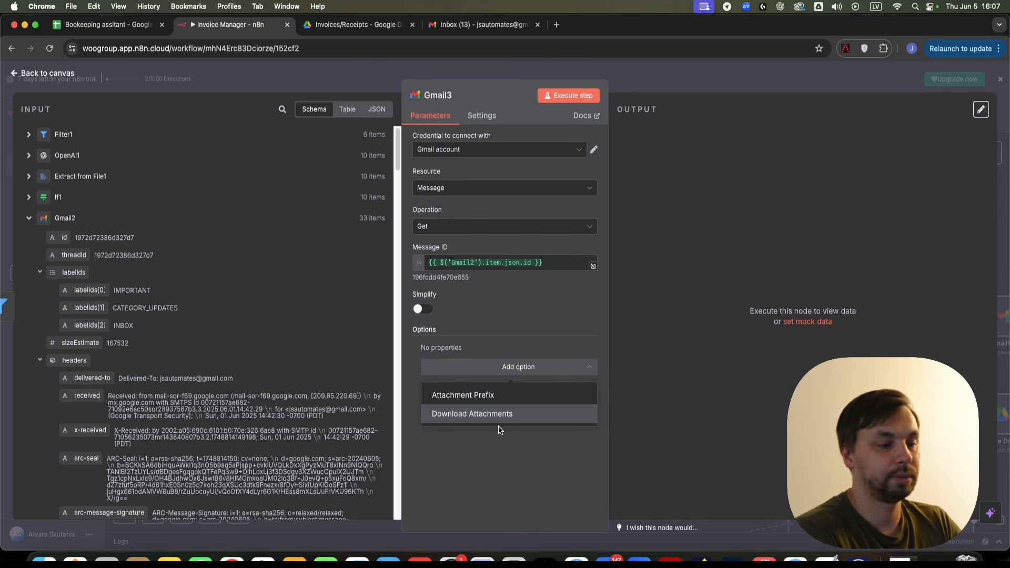
click(491, 414)
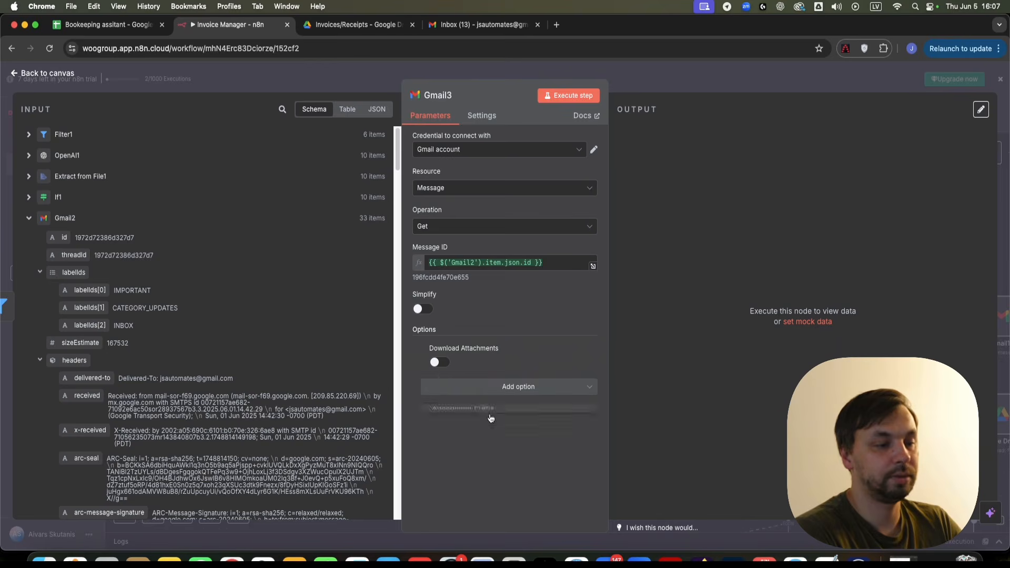
click(440, 364)
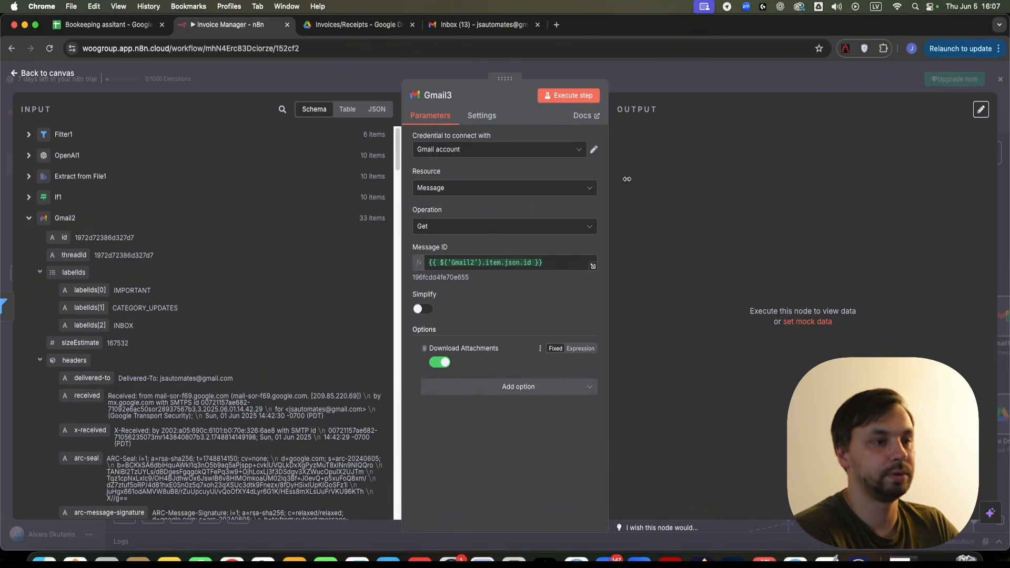
click(652, 67)
- Execute Gmail3 on its own so it fetches Filter1's 6 kept messages
right_click(332, 296)
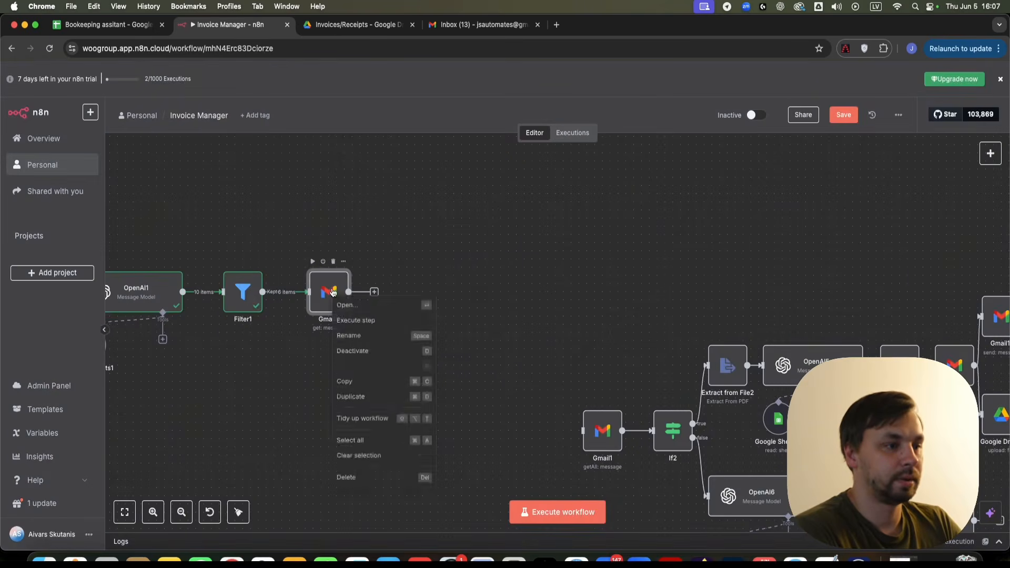
click(387, 327)
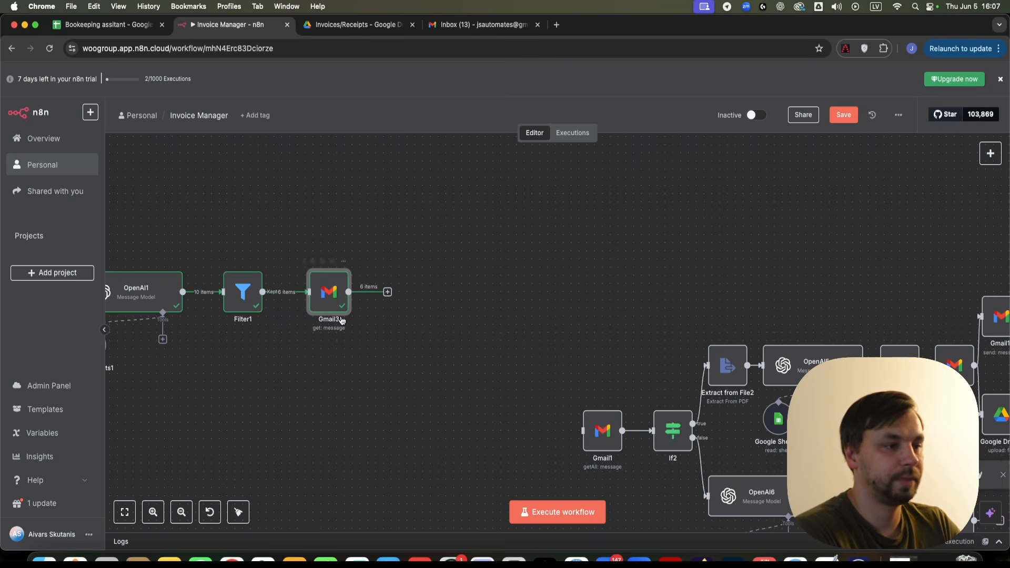
scroll(342, 322, up, 3)
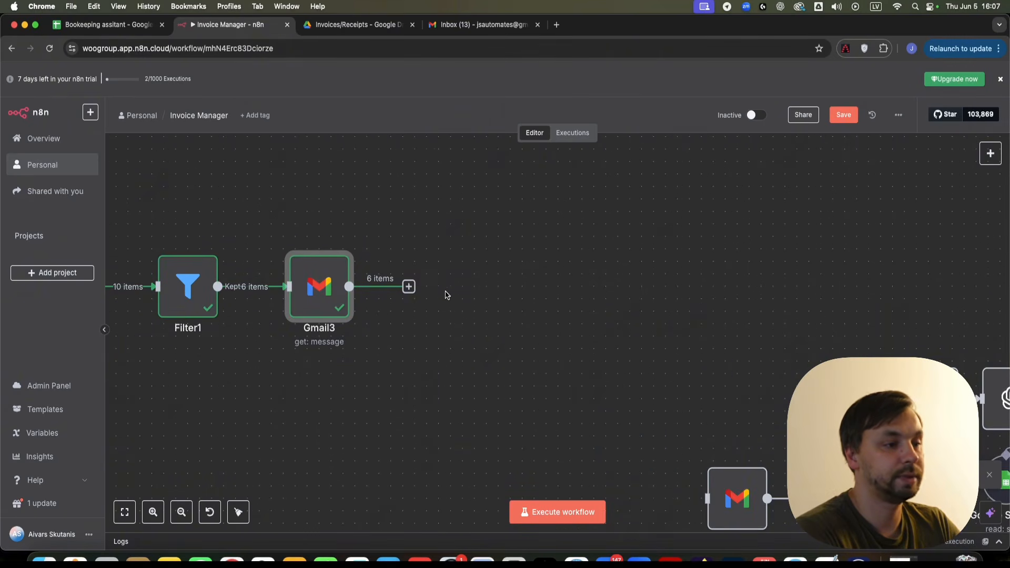
scroll(433, 294, down, 5)
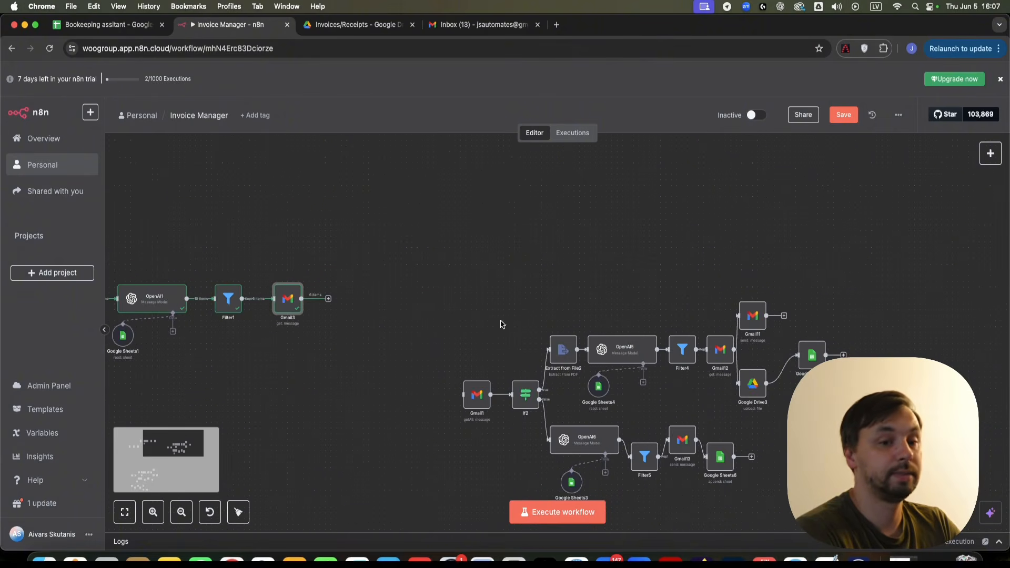
- Add a Gmail 'Send a message' node after Gmail3
click(328, 298)
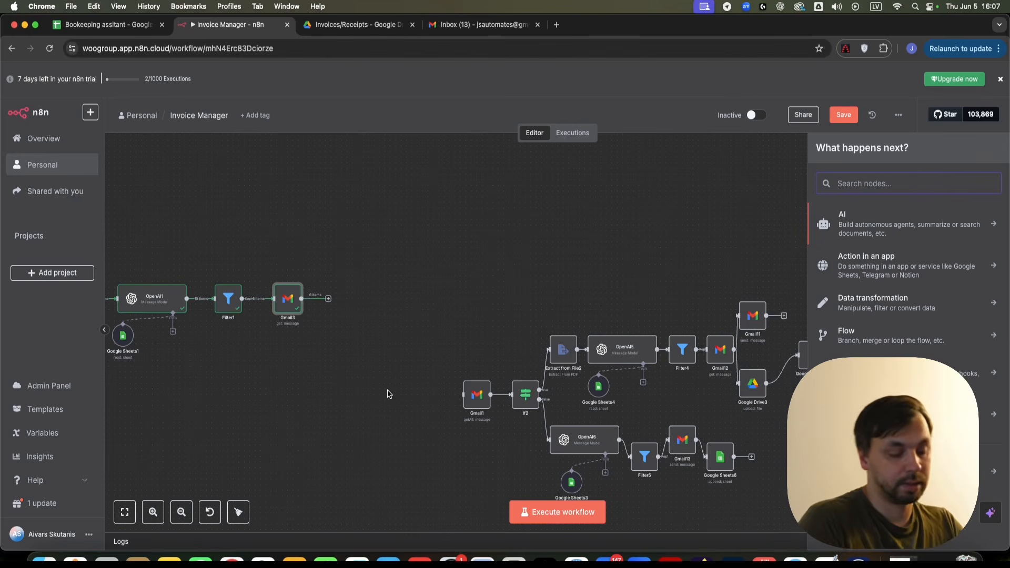
text(gmail)
key(Return)
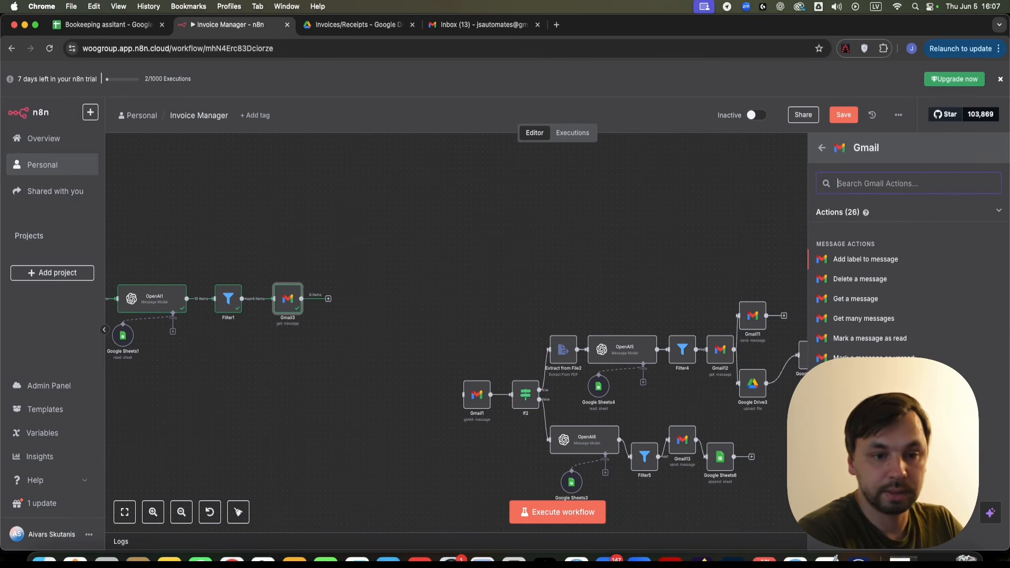
click(861, 417)
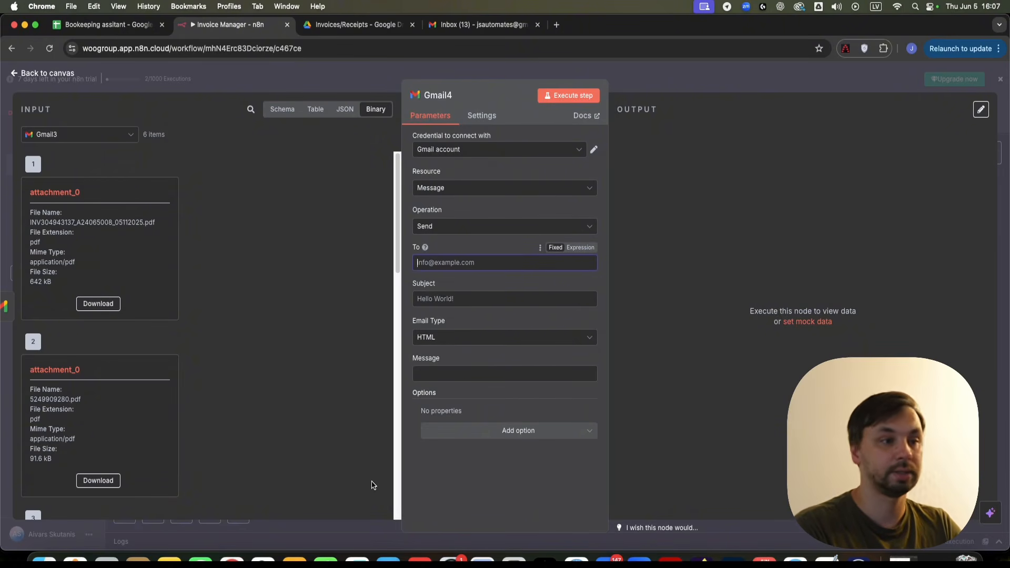
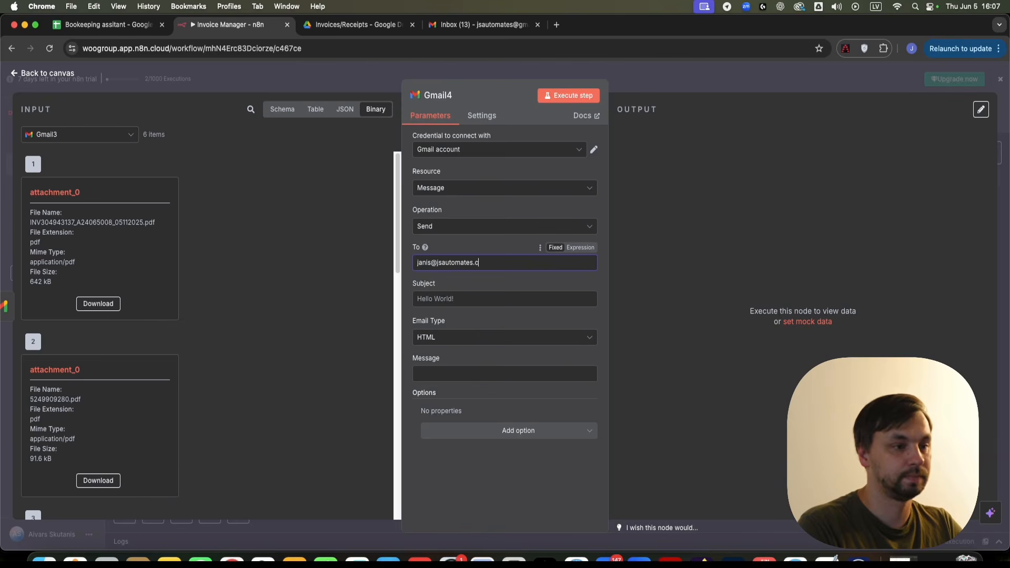
- Enter the recipient and map the incoming subject into the email Subject
click(272, 111)
scroll(172, 350, down, 15)
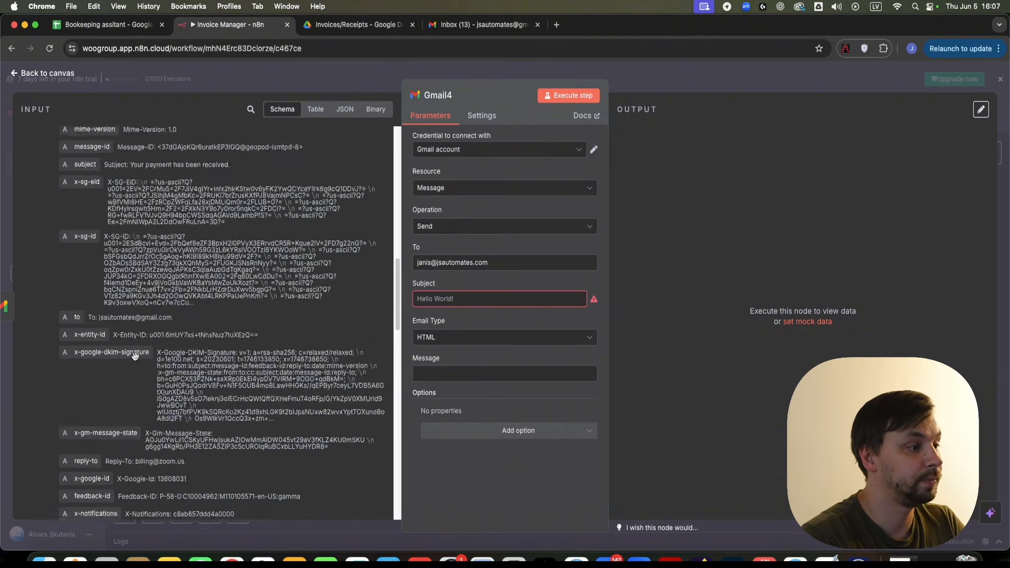
scroll(109, 402, down, 8)
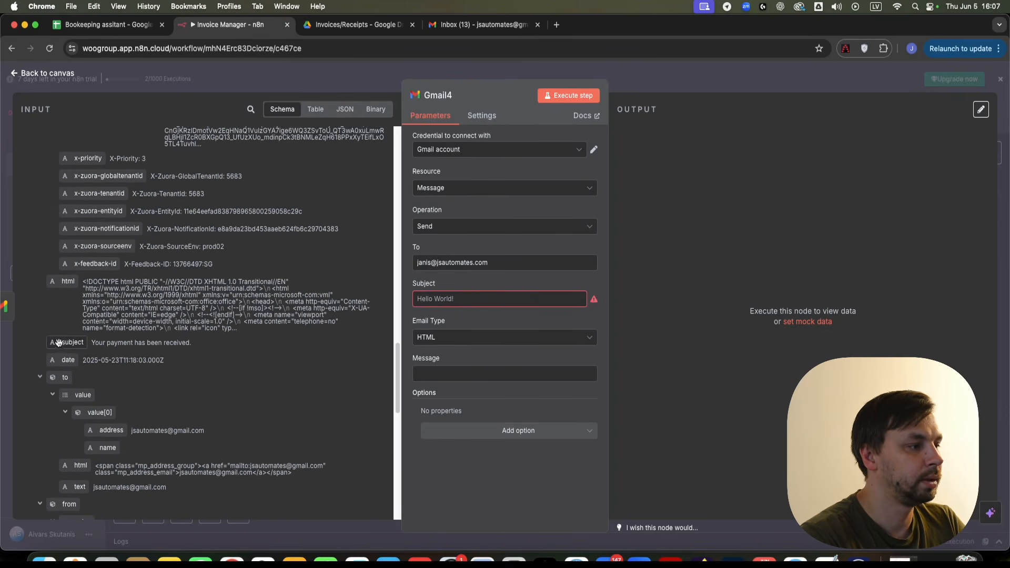
drag(61, 345, 490, 300)
- Map the incoming textAsHtml field into the email message body
click(473, 387)
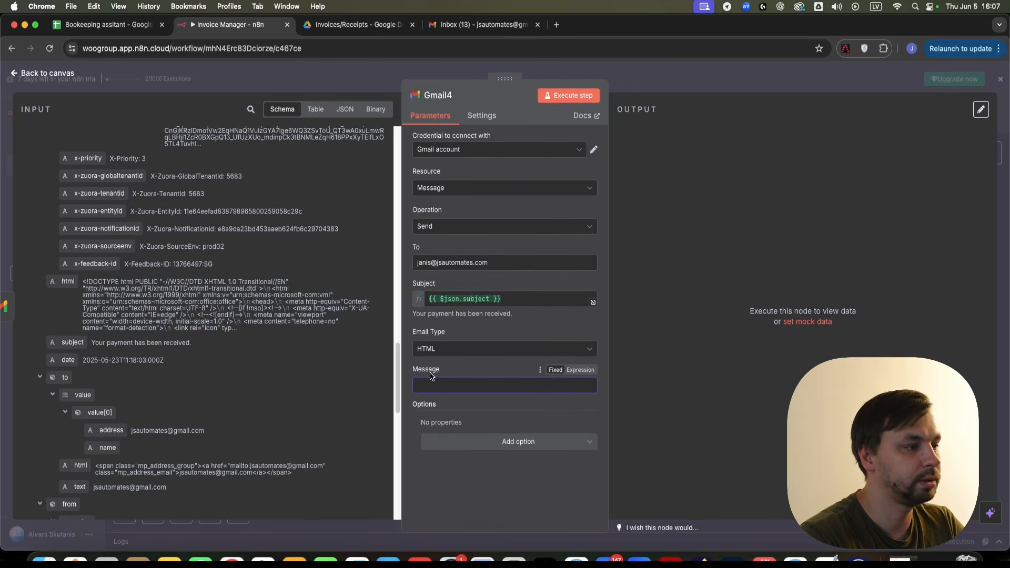
scroll(162, 389, down, 6)
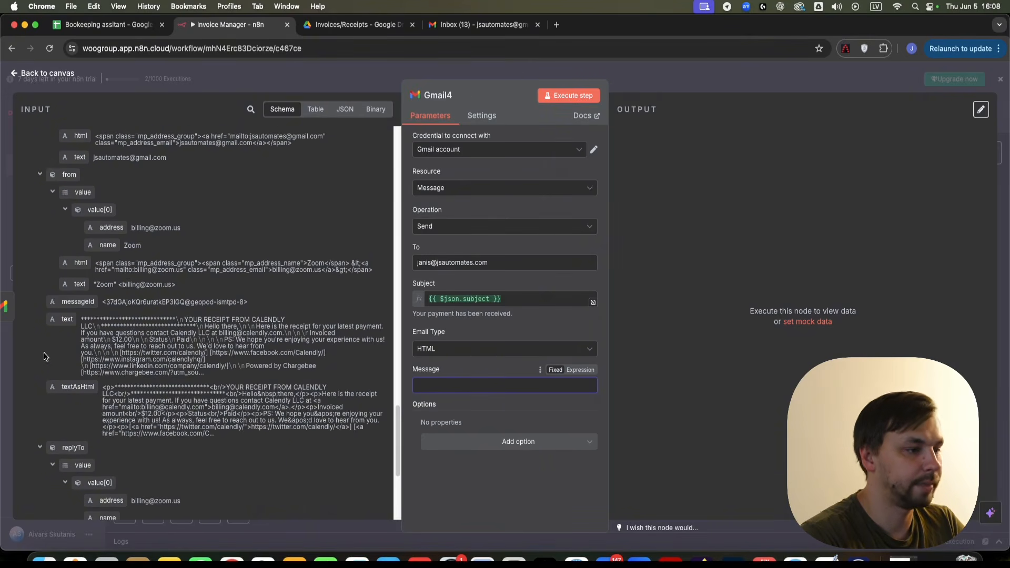
drag(76, 402, 466, 387)
drag(347, 437, 487, 388)
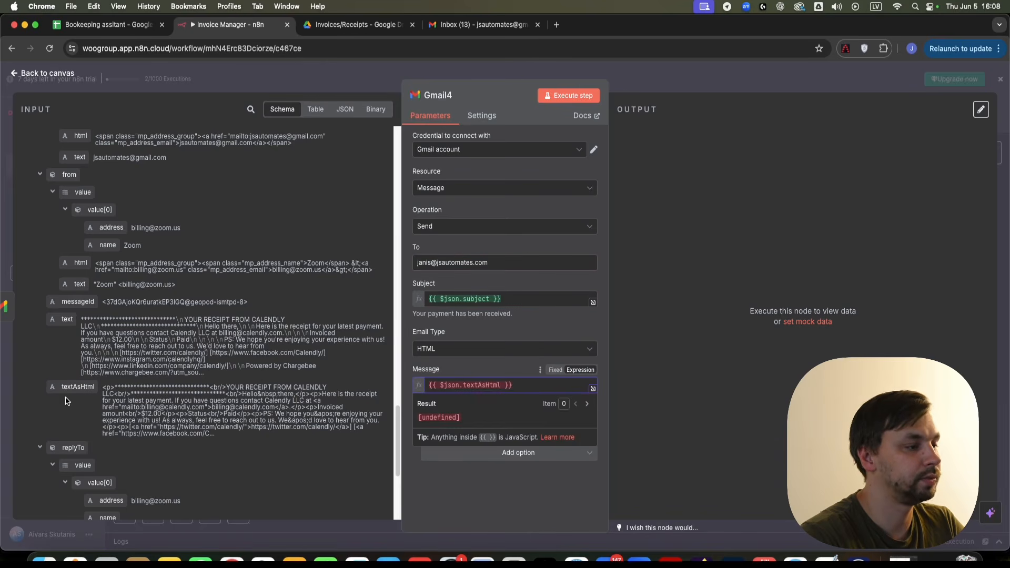
scroll(97, 398, up, 7)
scroll(100, 379, down, 9)
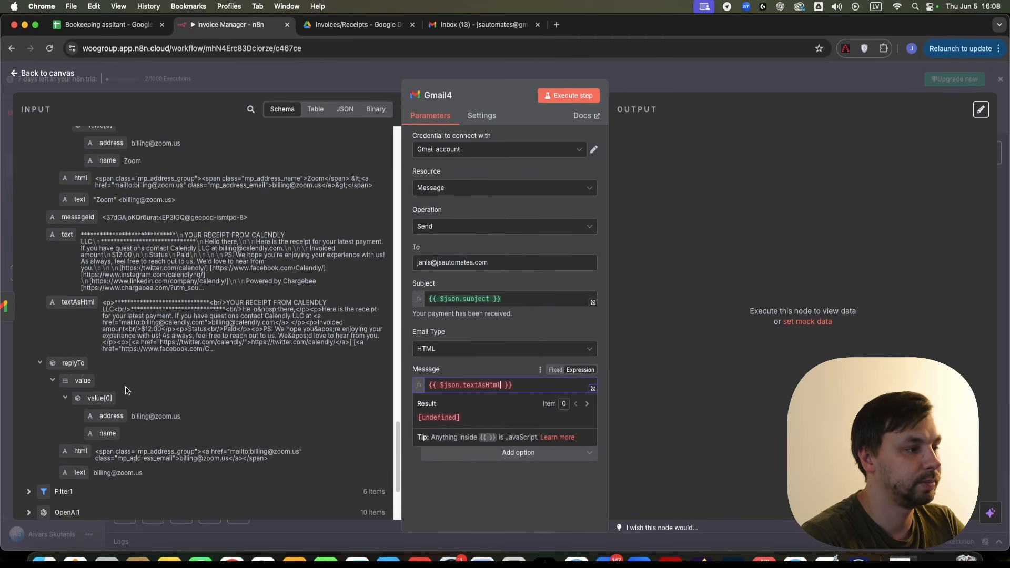
click(457, 366)
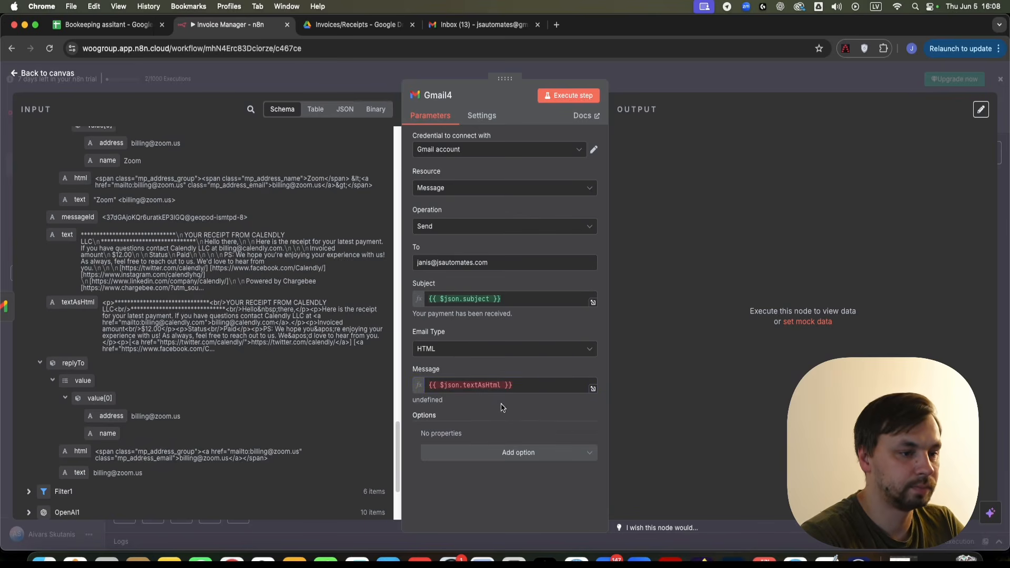
- Add an attachment entry, taking its field name from the incoming binary data
click(504, 455)
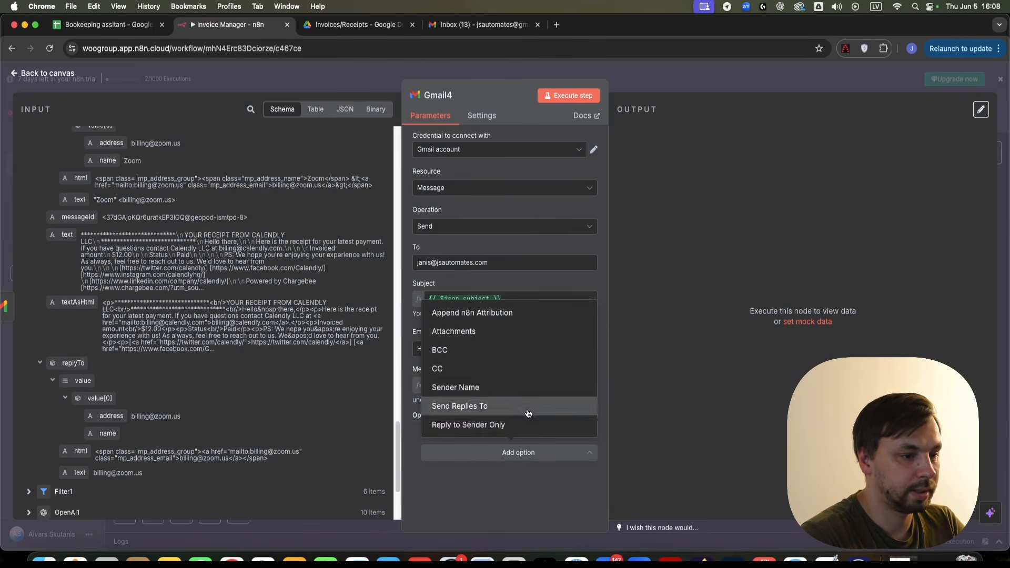
click(475, 332)
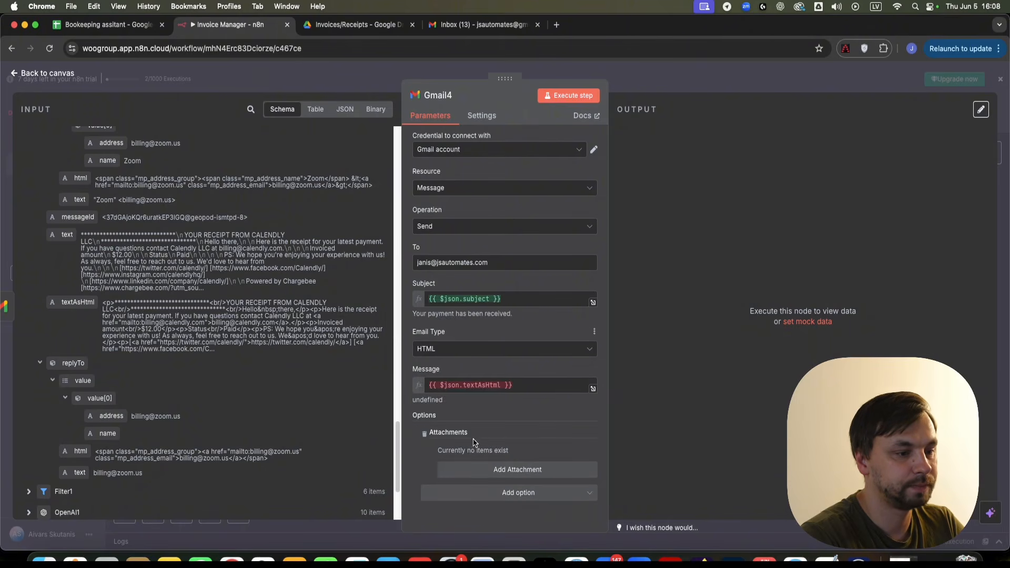
click(512, 471)
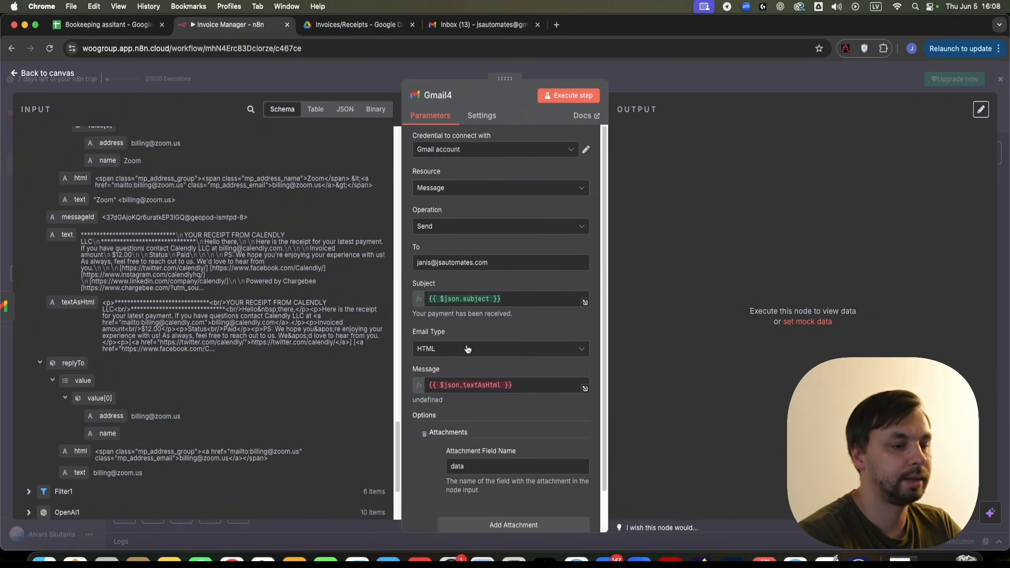
click(368, 111)
drag(121, 204, 36, 198)
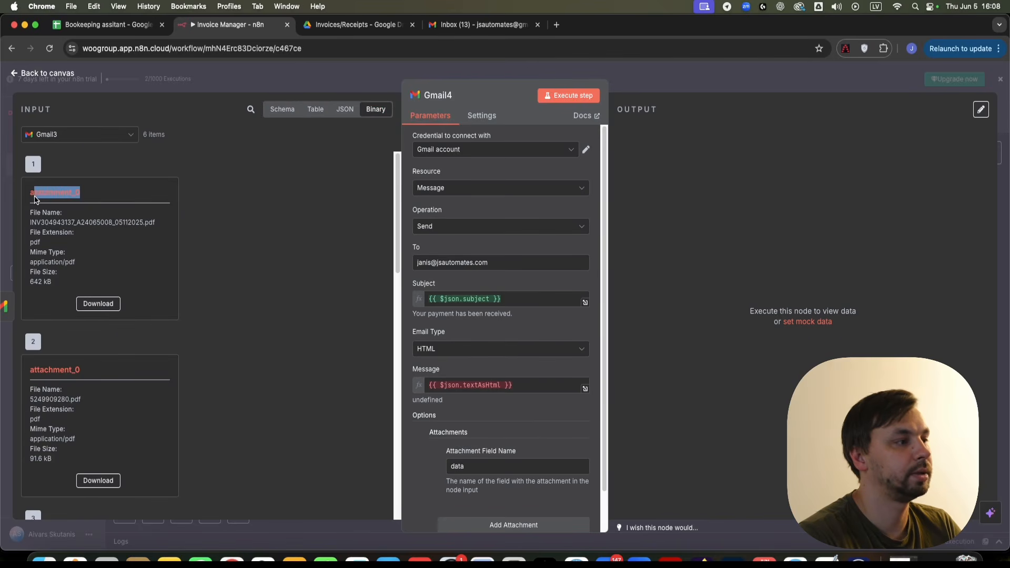
double_click(456, 466)
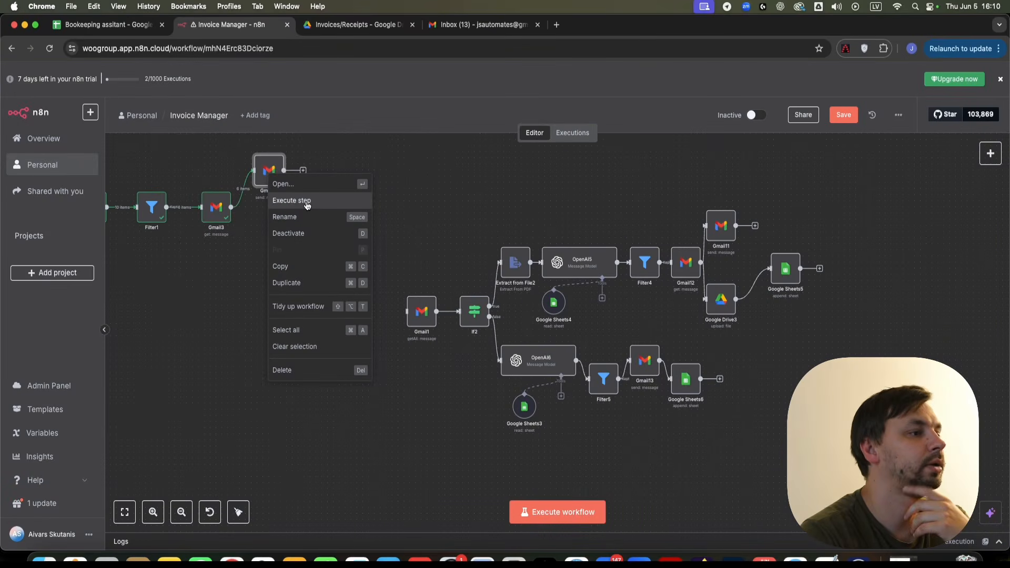
- Run the Gmail16 send step and pan to Filter1, Gmail3 and Gmail16 to watch 6 items pass
click(307, 203)
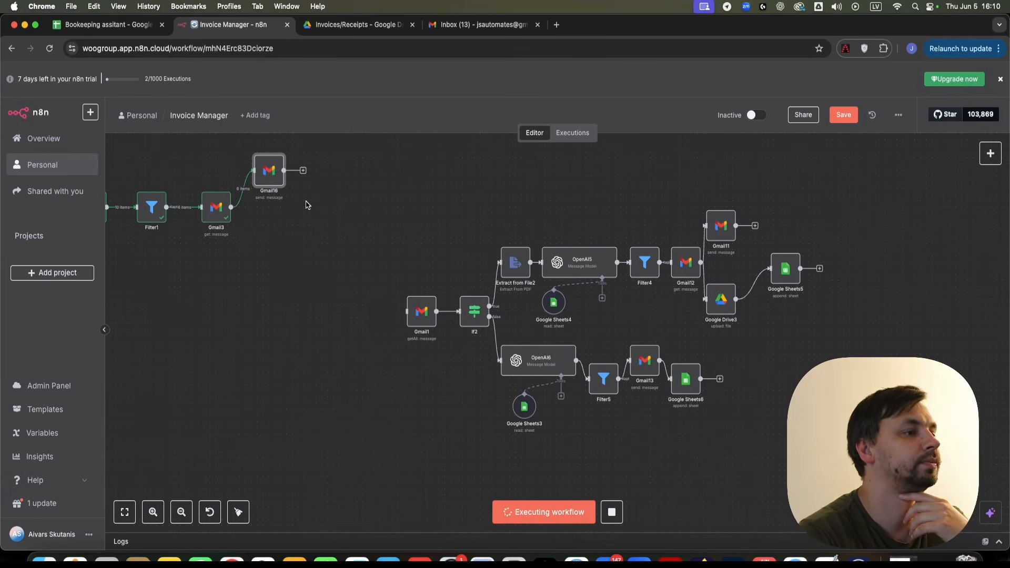
scroll(252, 161, up, 5)
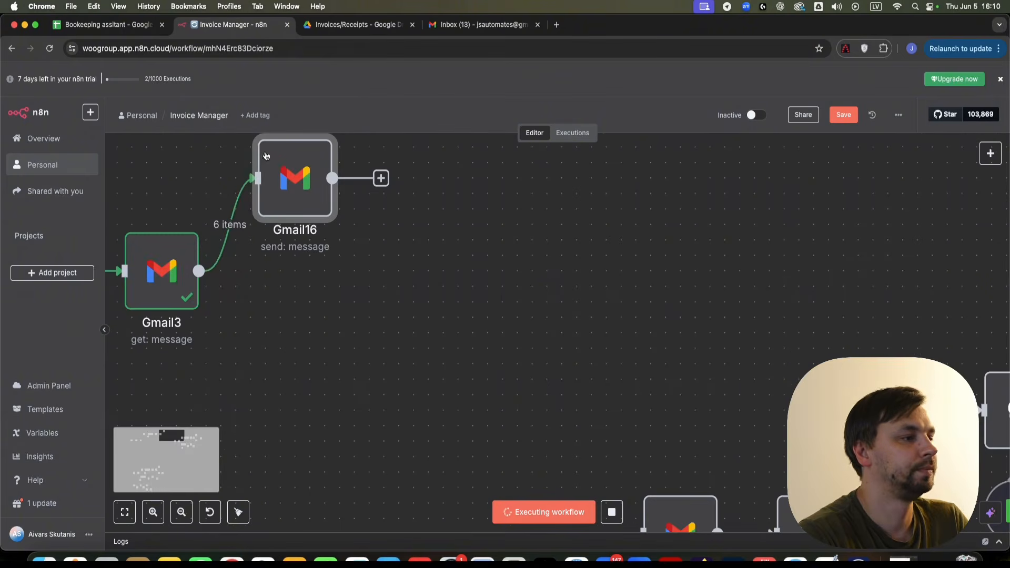
drag(204, 154, 415, 186)
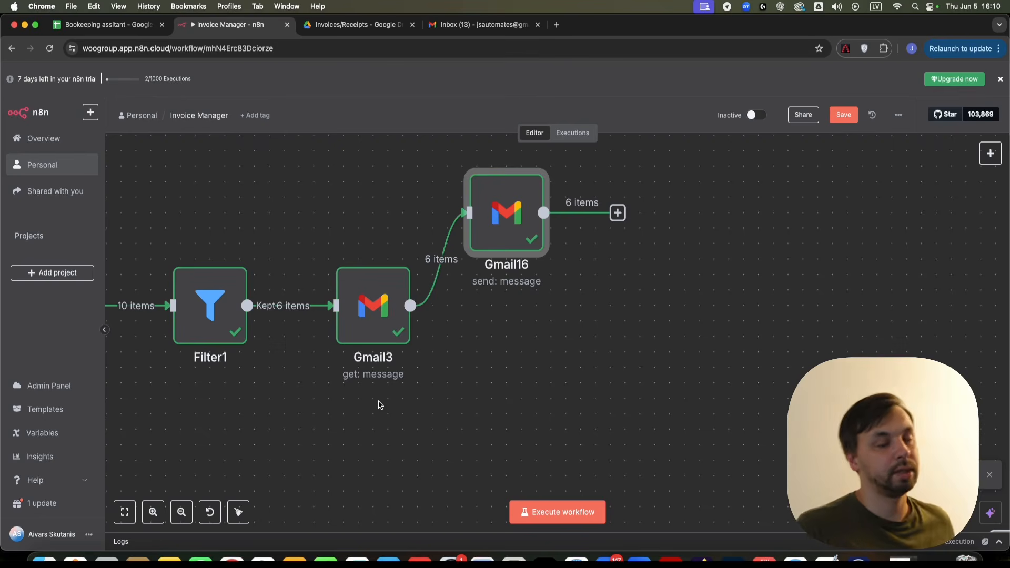
scroll(533, 374, right, 3)
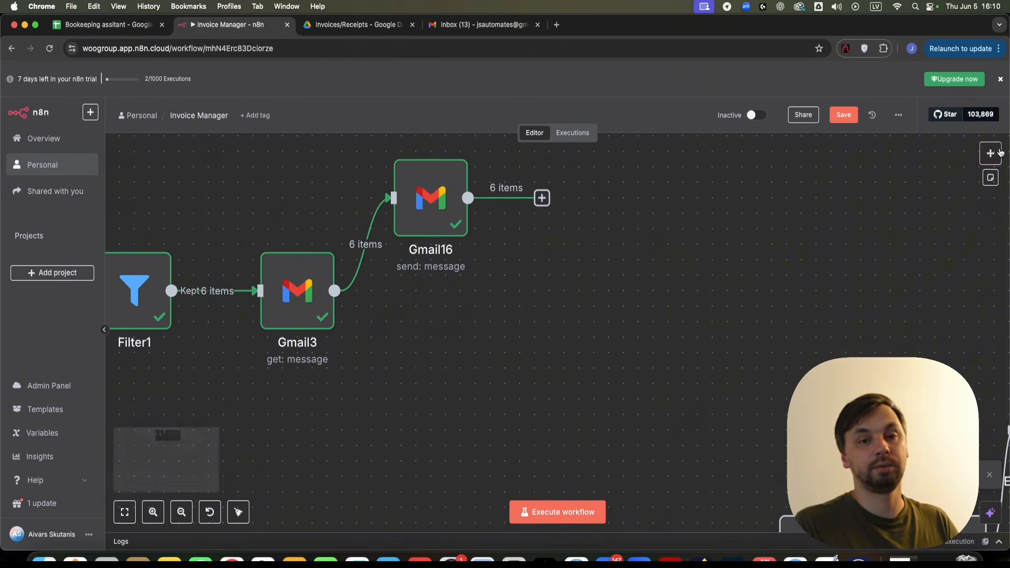
- Add a Google Drive 'Upload file' node to the workflow
click(997, 154)
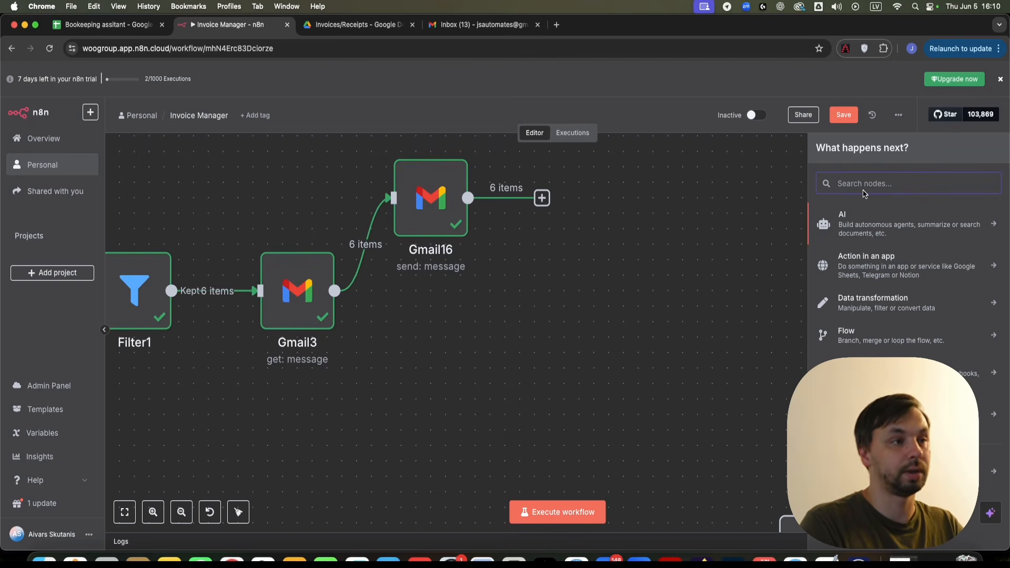
text(goo)
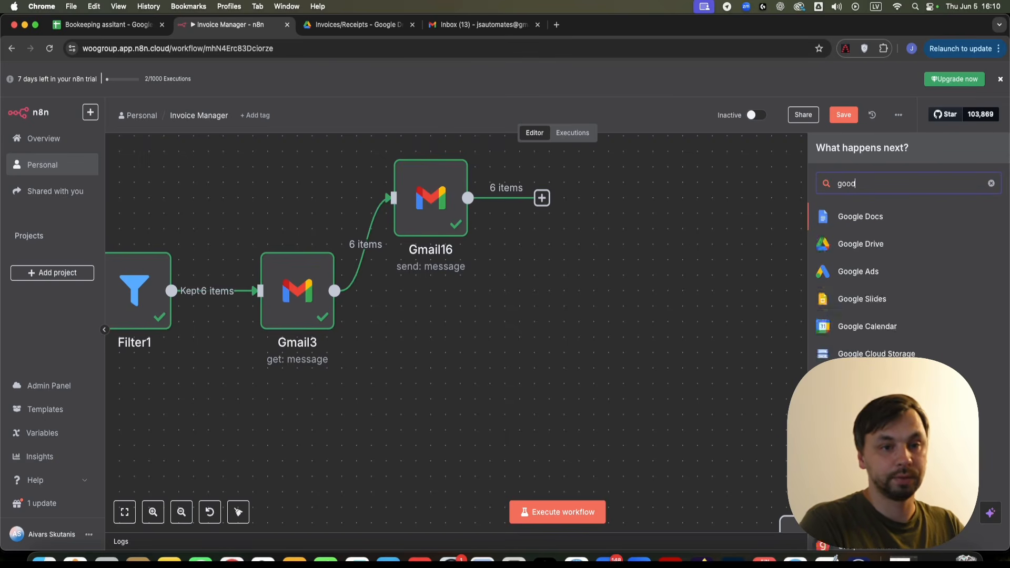
text(gle)
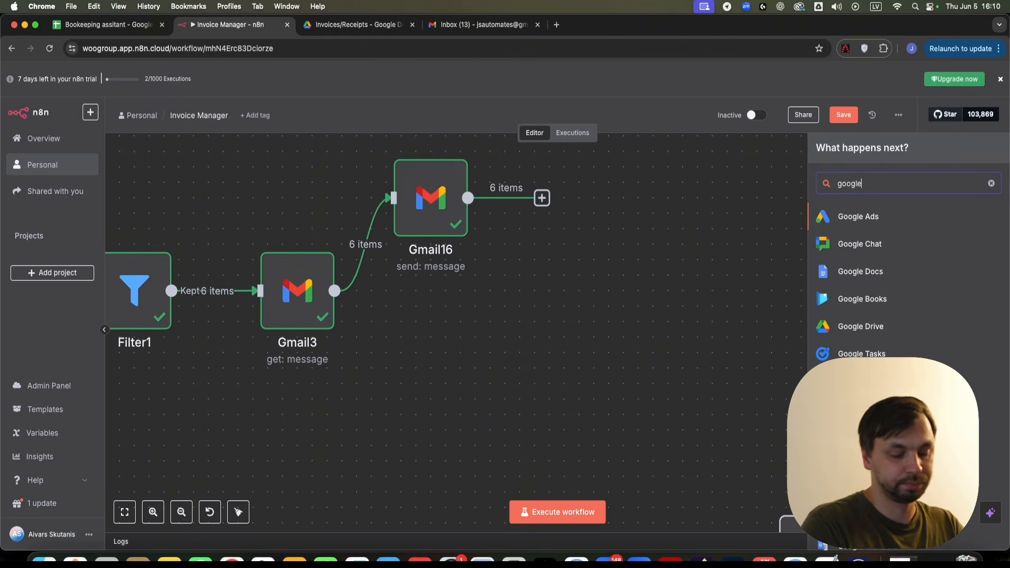
text( dri)
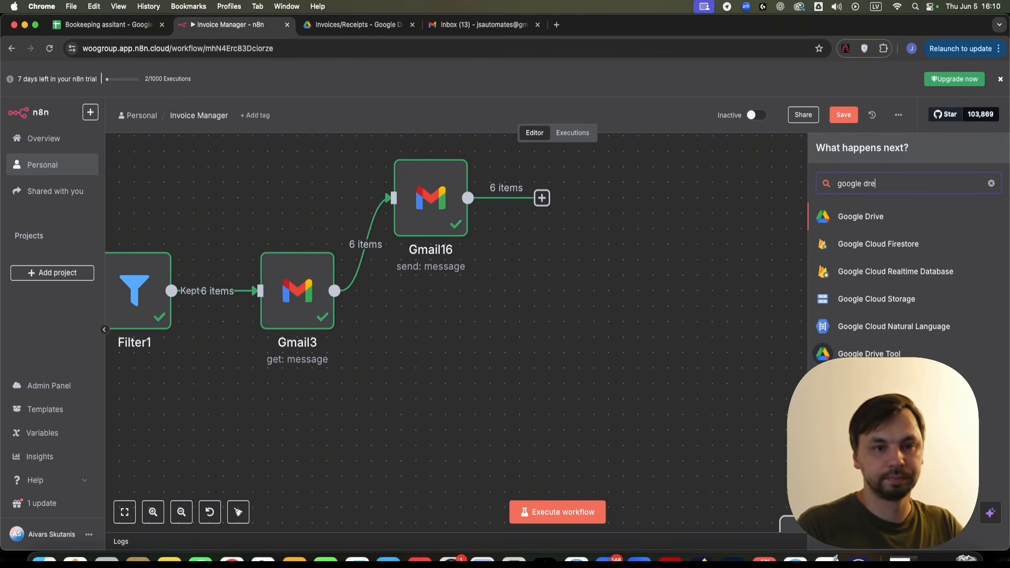
click(878, 227)
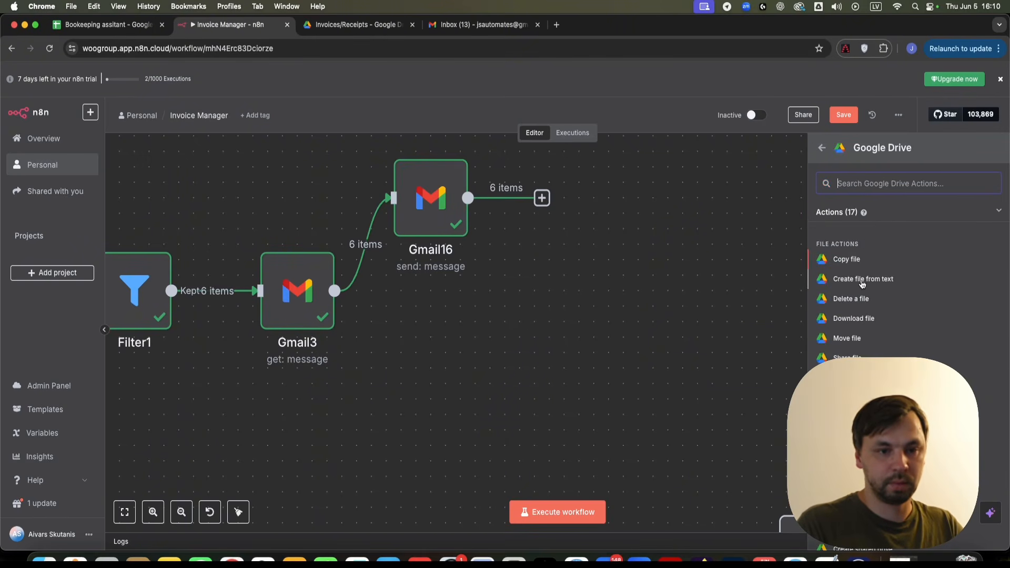
scroll(853, 347, down, 3)
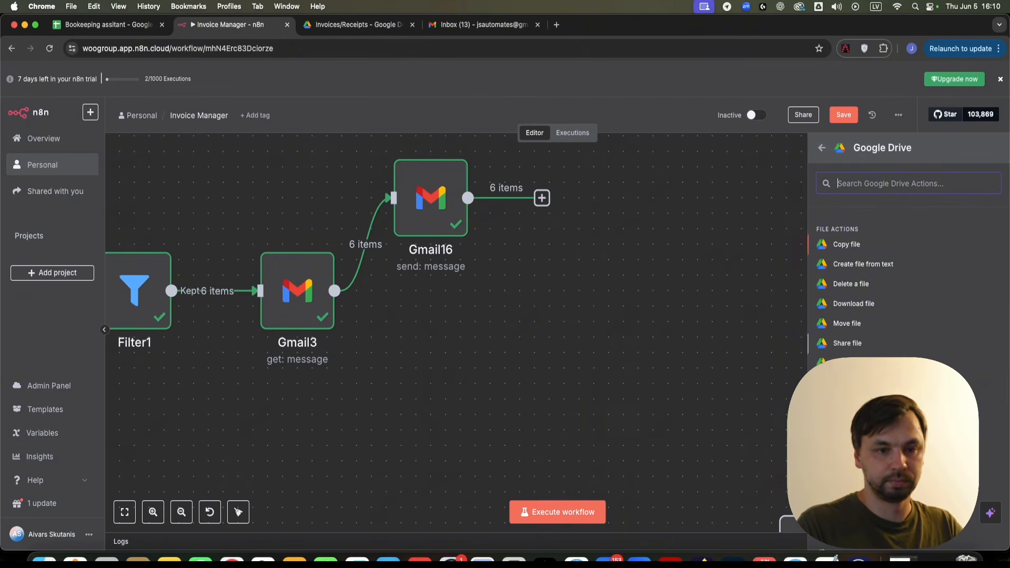
click(849, 337)
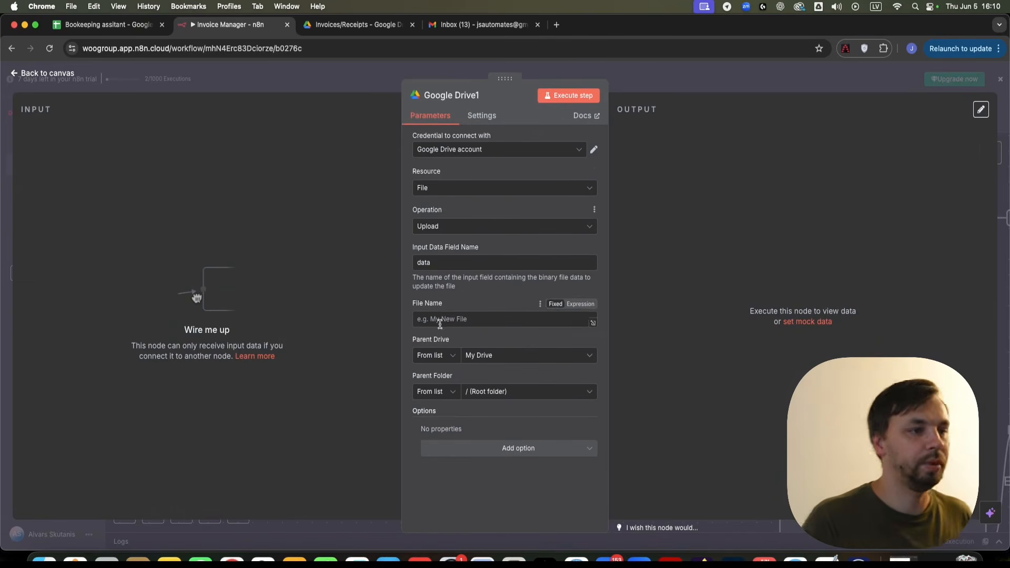
- Connect Gmail3 to Google Drive1 below Gmail16 and set its input binary field to attachment_0
click(777, 78)
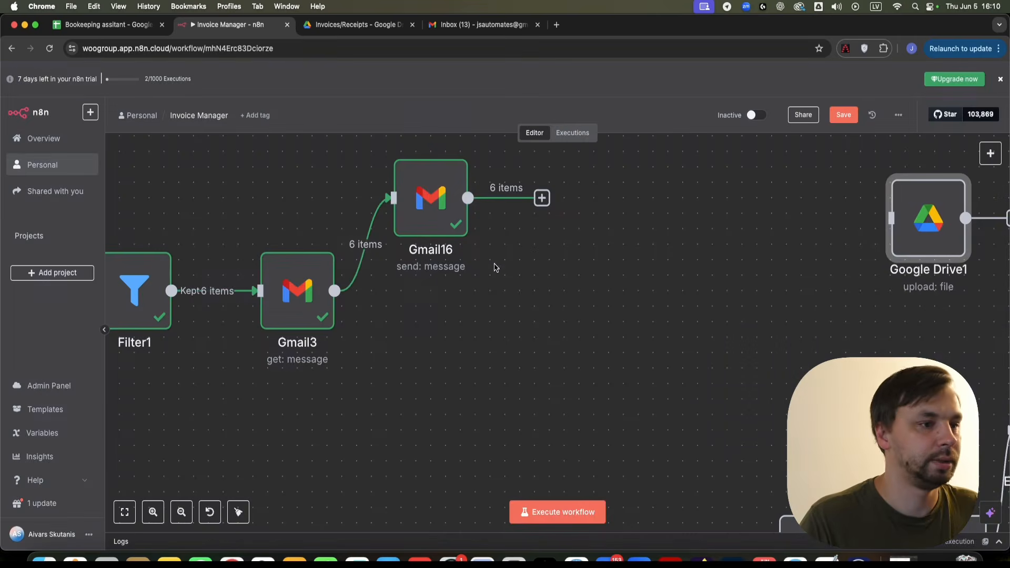
drag(928, 219, 446, 368)
drag(335, 291, 408, 368)
double_click(454, 362)
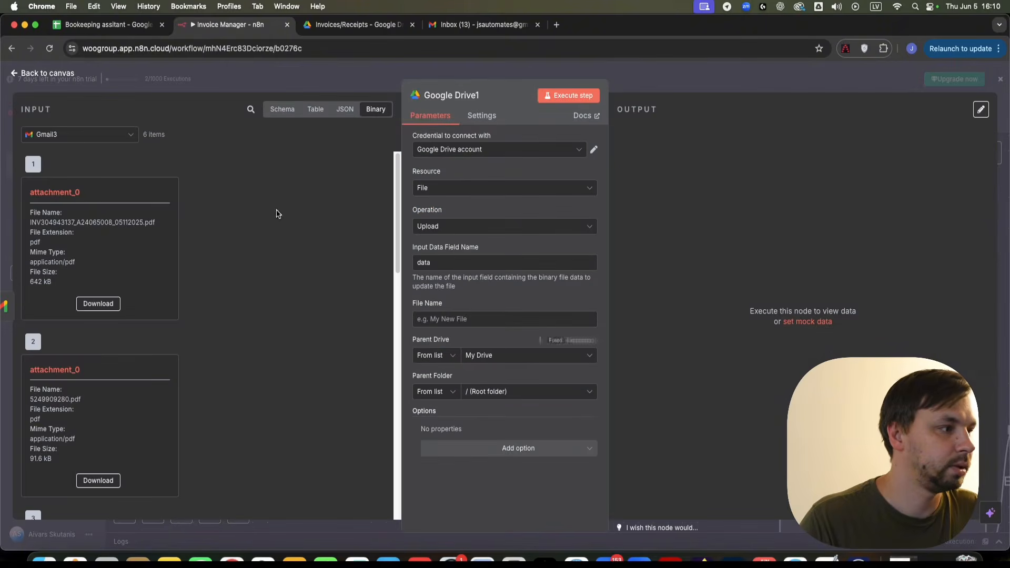
drag(97, 197, 1, 198)
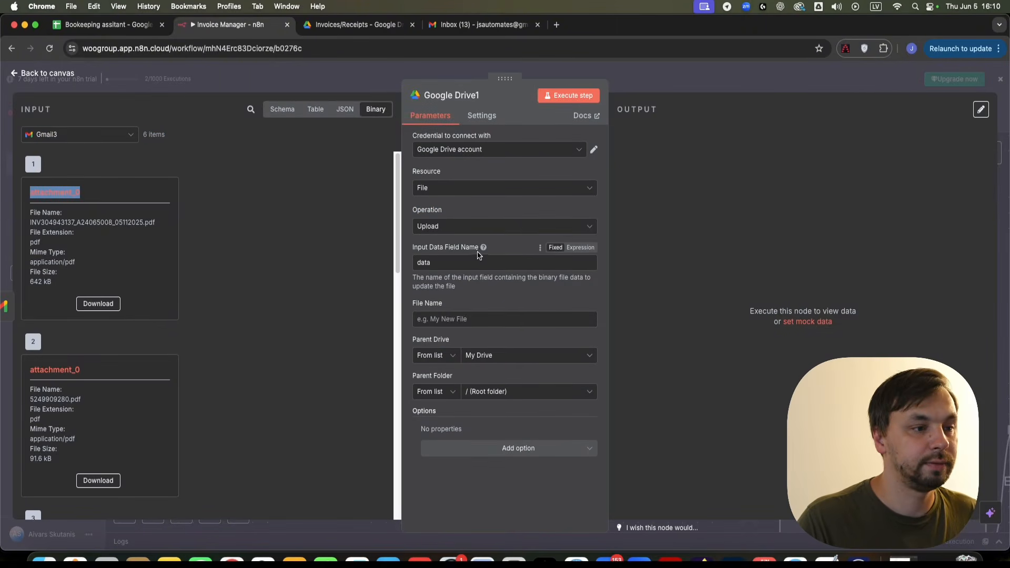
double_click(443, 263)
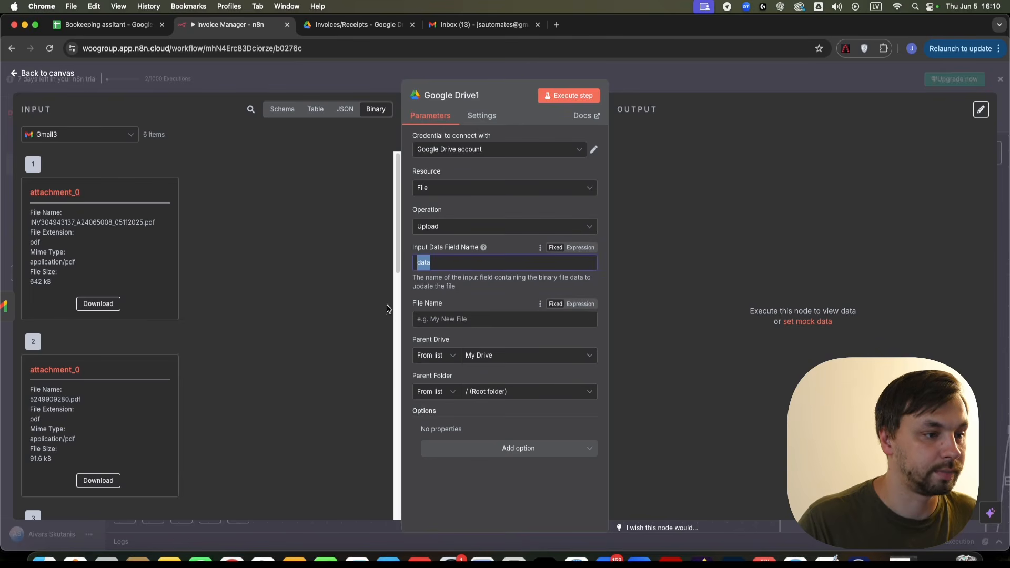
text(attachment_0)
- Name the uploaded file with Filter1's invoiceId
click(280, 111)
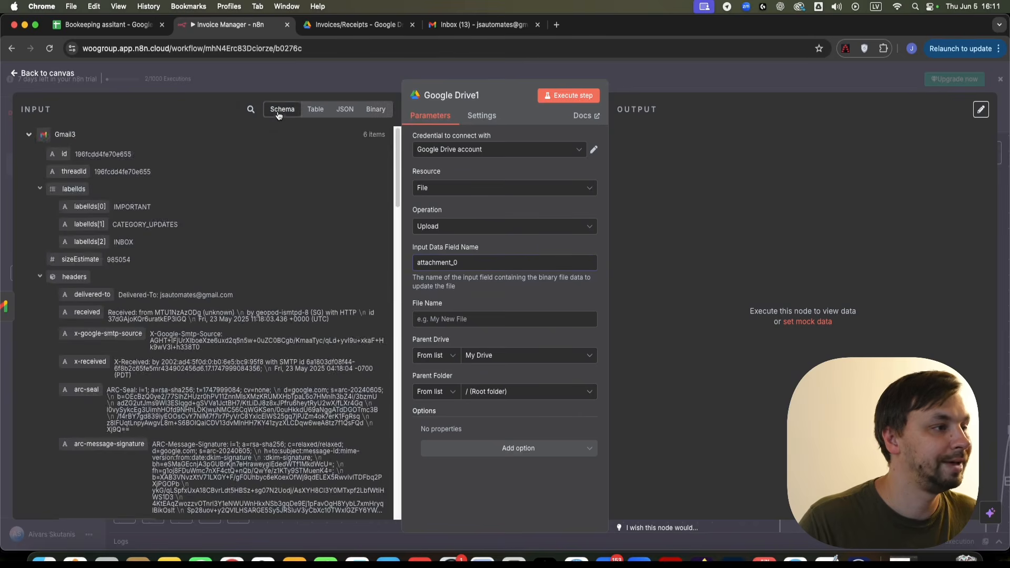
scroll(189, 294, down, 15)
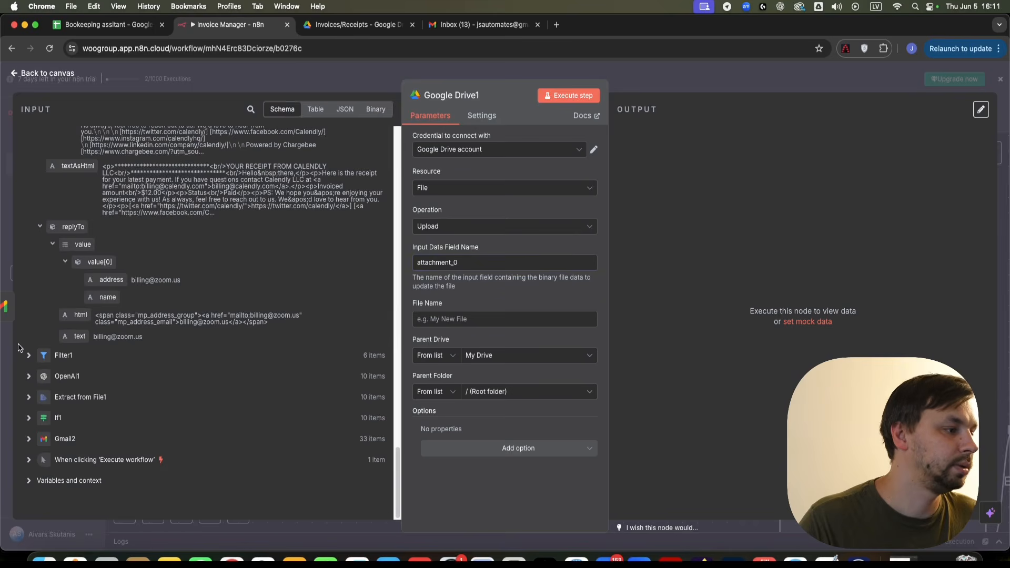
click(28, 355)
scroll(200, 368, down, 4)
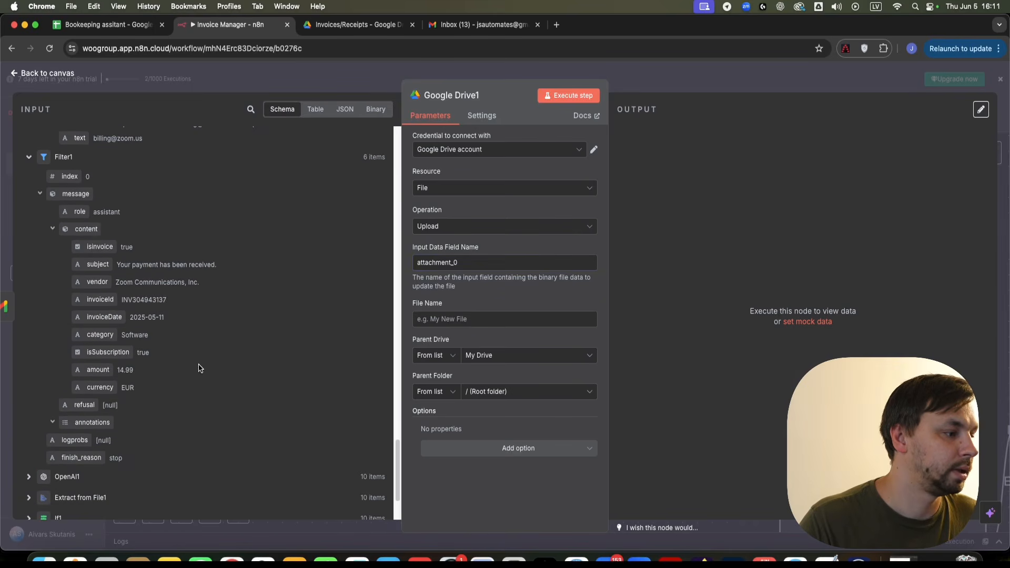
drag(100, 295, 486, 322)
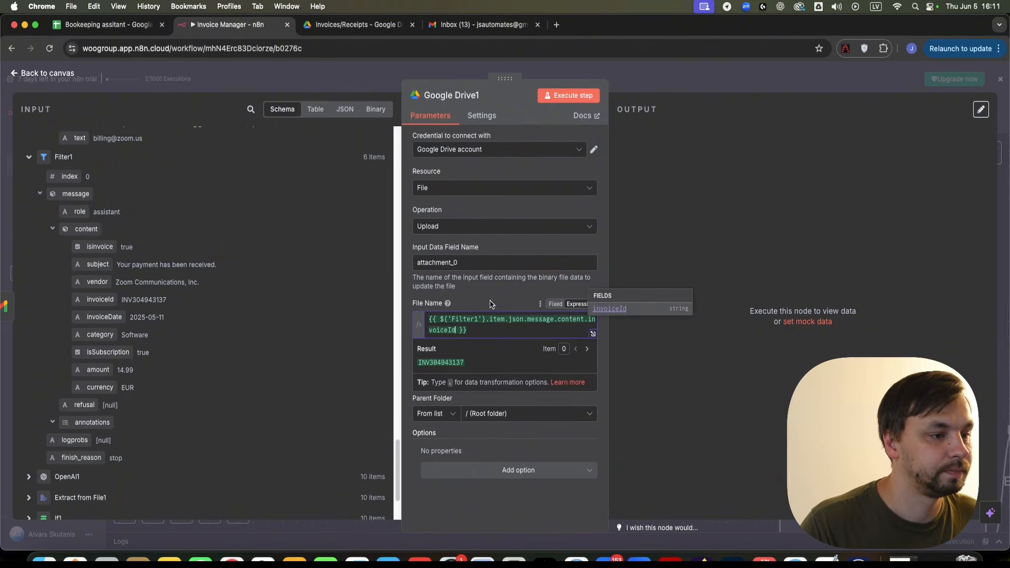
click(519, 306)
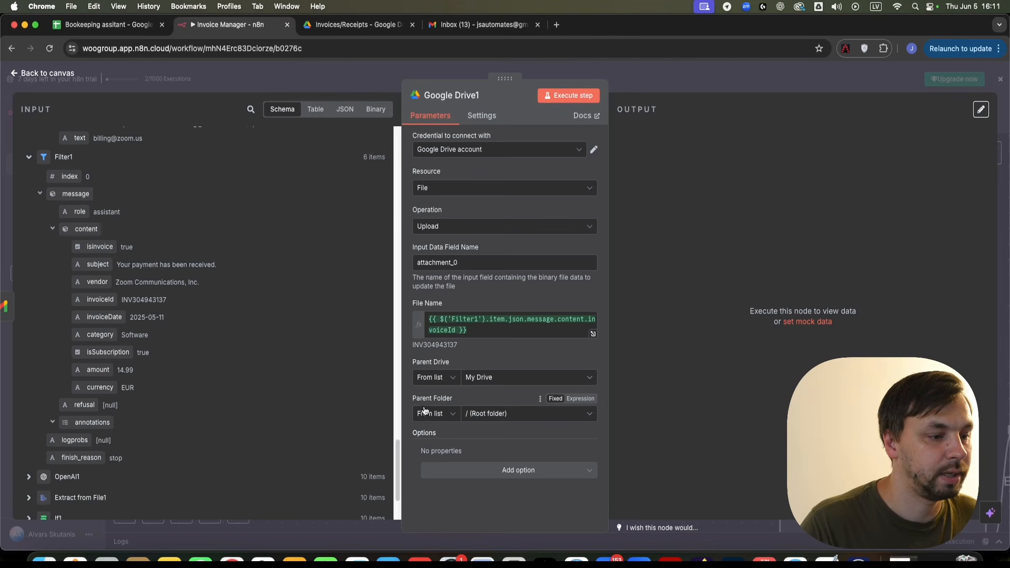
- Set the upload's parent folder to Invoices/Receipts
click(505, 414)
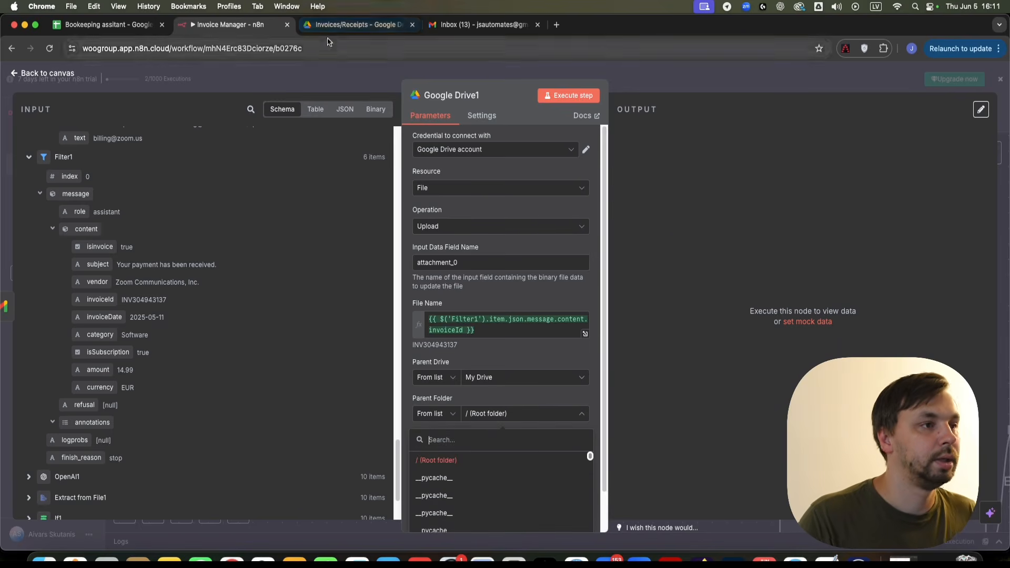
text(invo)
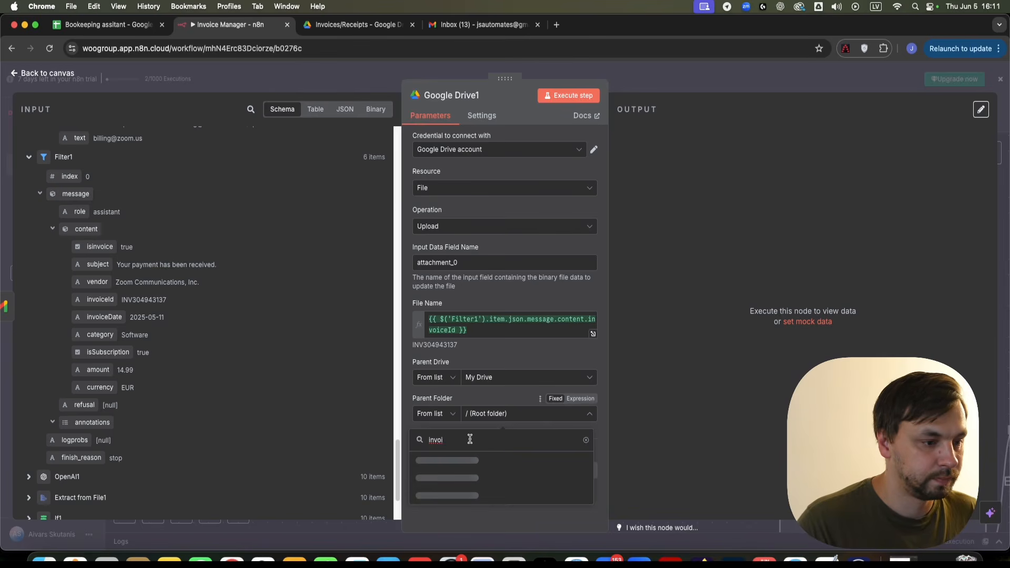
text(i)
click(470, 459)
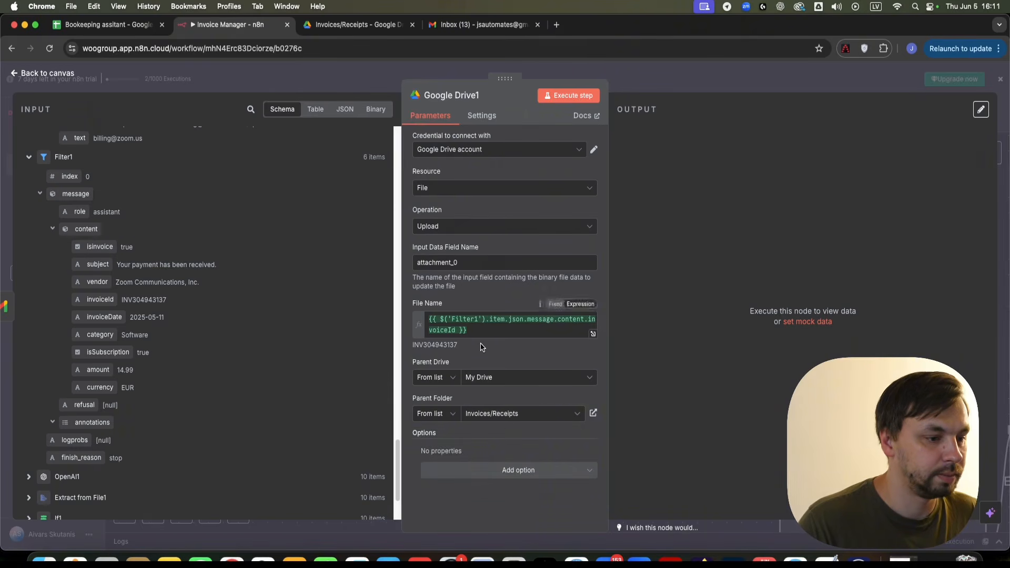
click(496, 473)
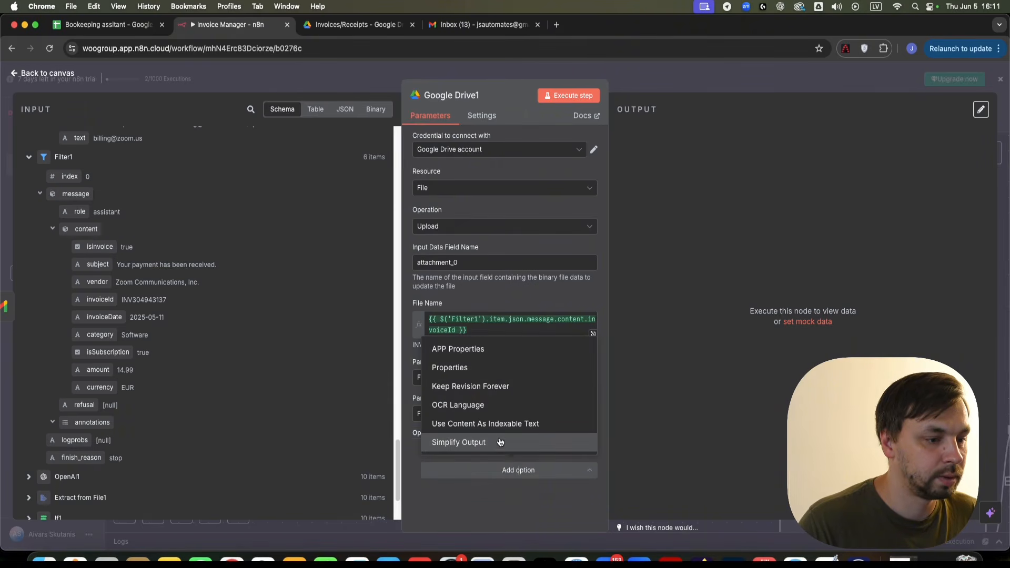
click(489, 502)
click(604, 69)
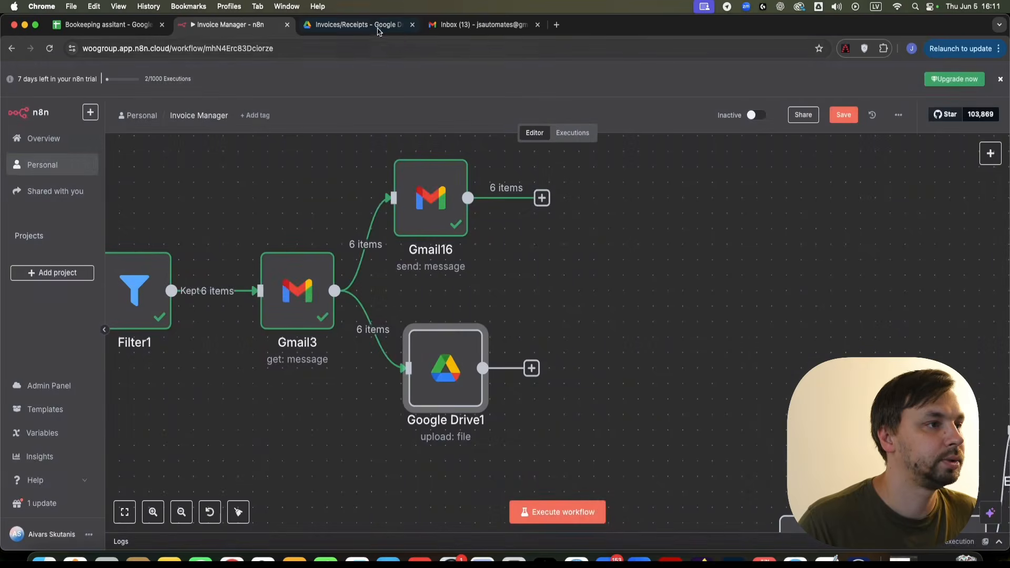
- Trash the six existing invoice files in the Invoices/Receipts Drive folder
click(377, 27)
drag(968, 428, 153, 198)
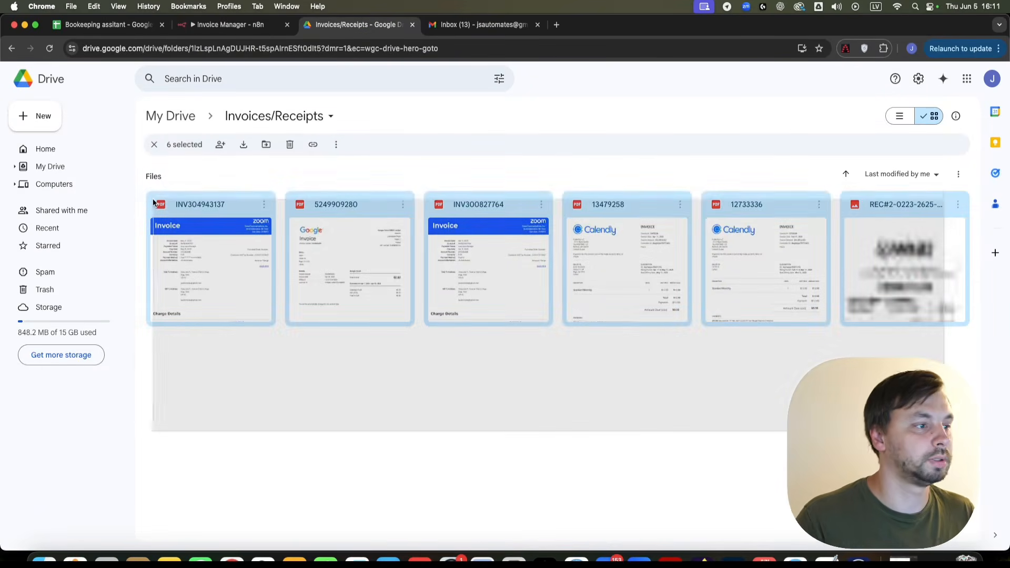
key(Delete)
click(230, 25)
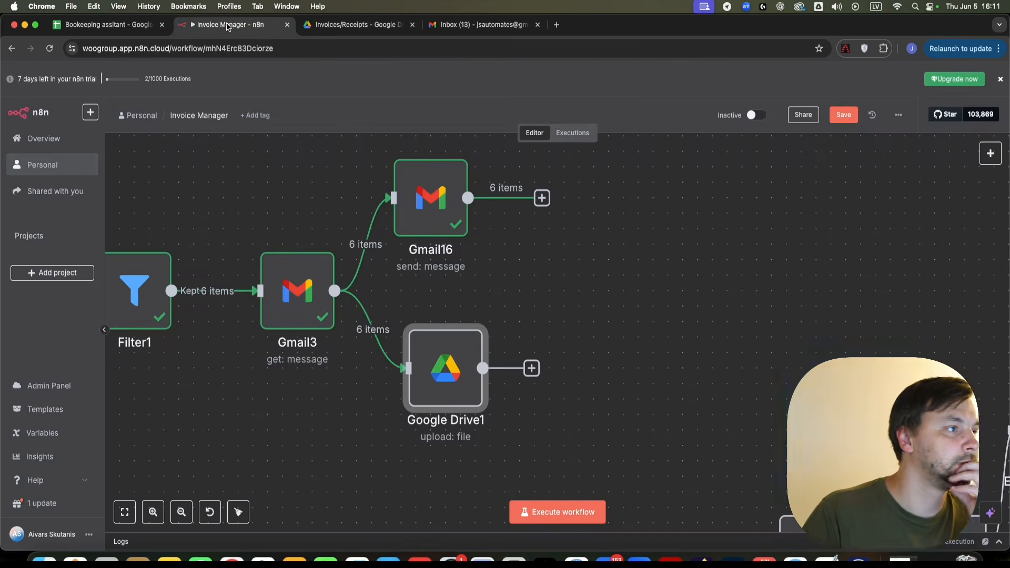
- Execute Google Drive1 on its own and wait until it outputs 6 items
right_click(420, 375)
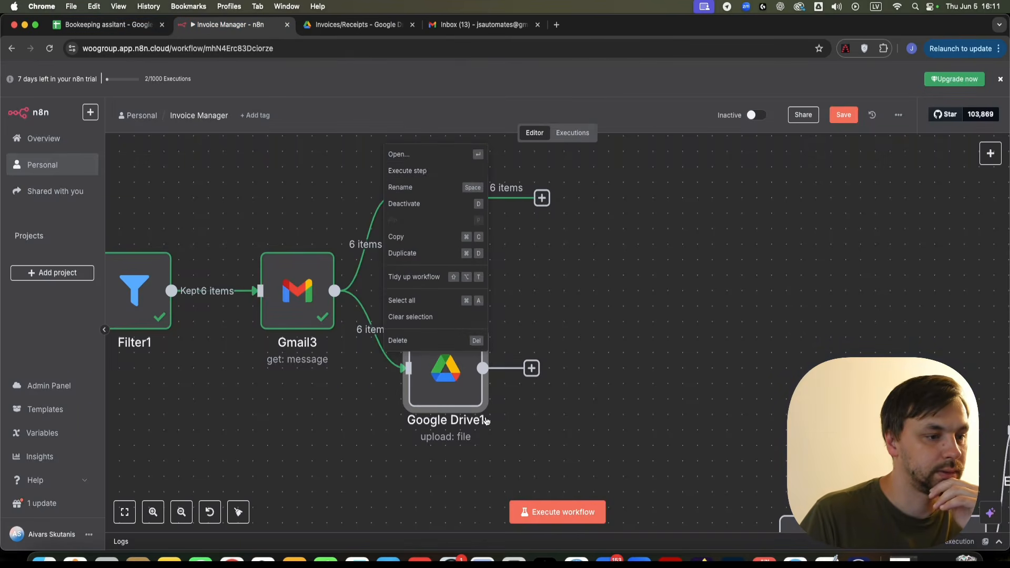
click(406, 171)
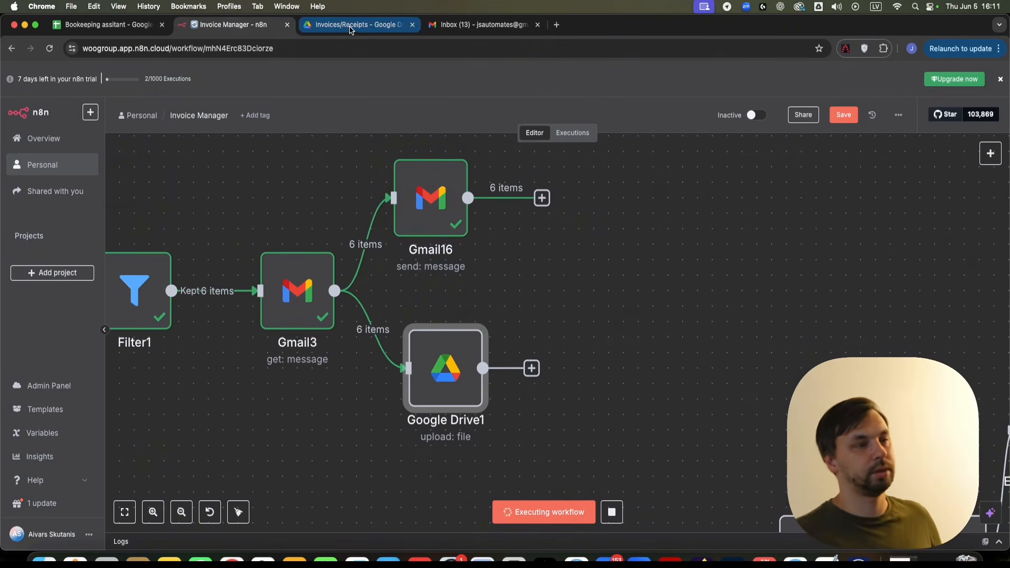
click(390, 30)
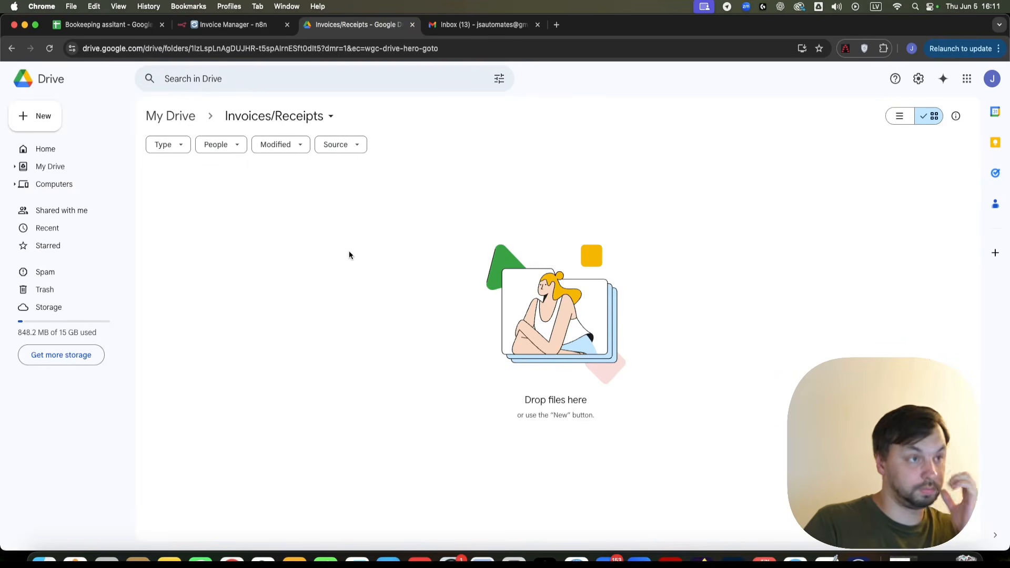
click(222, 28)
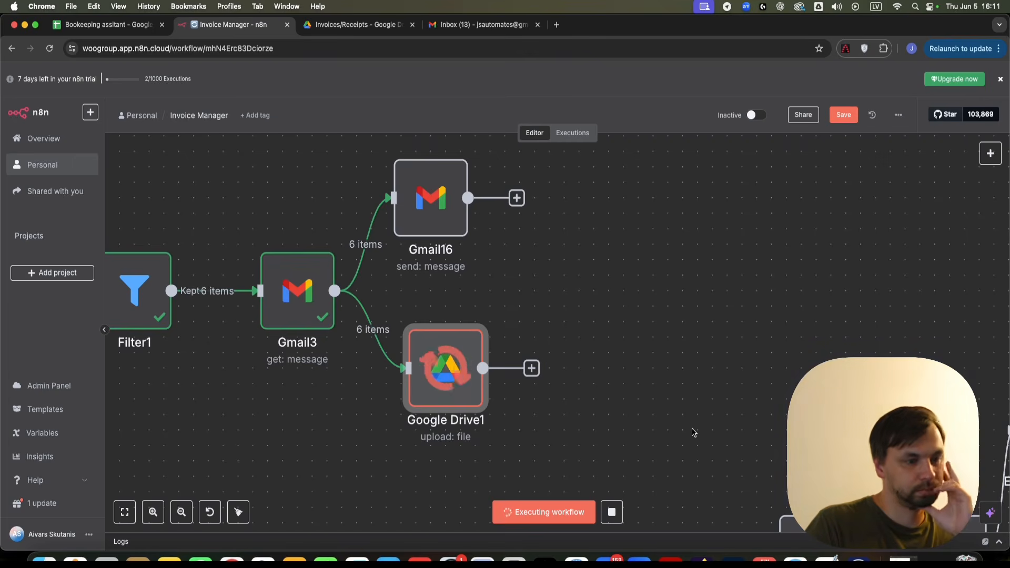
scroll(692, 430, down, 5)
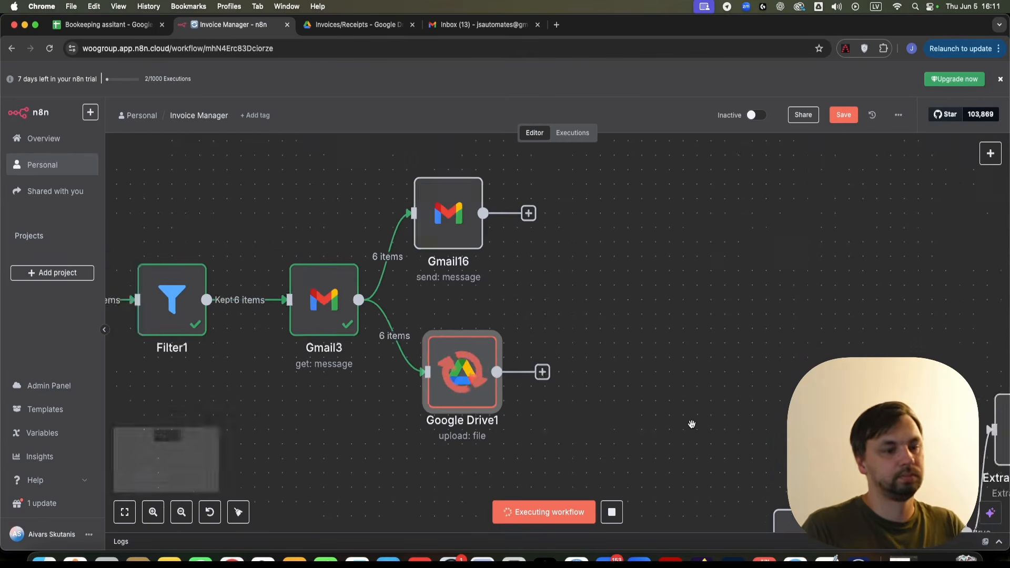
scroll(690, 424, up, 3)
scroll(507, 403, down, 2)
scroll(508, 404, down, 3)
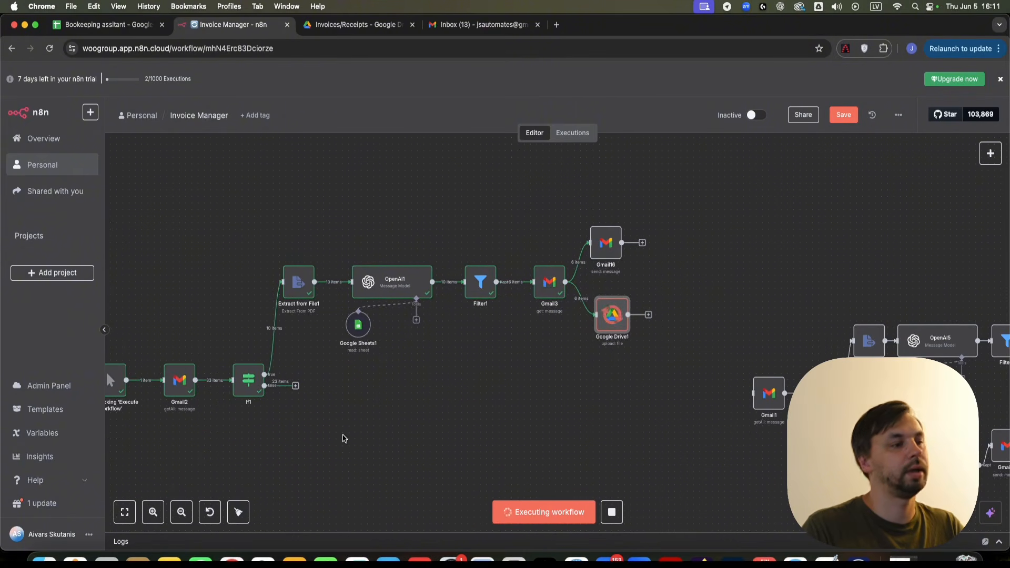
scroll(481, 424, left, 5)
scroll(480, 424, down, 1)
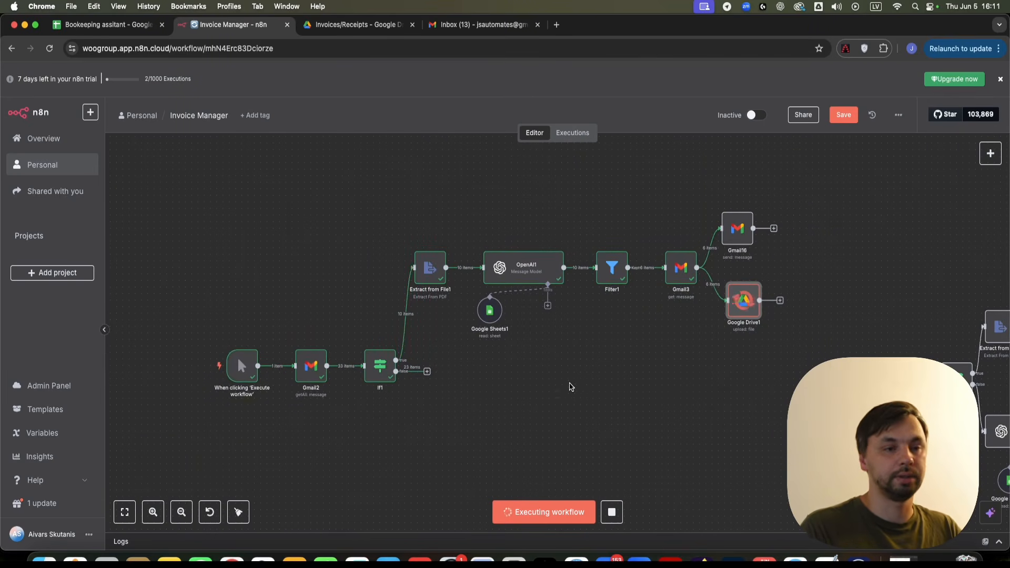
scroll(571, 387, right, 7)
scroll(577, 339, up, 5)
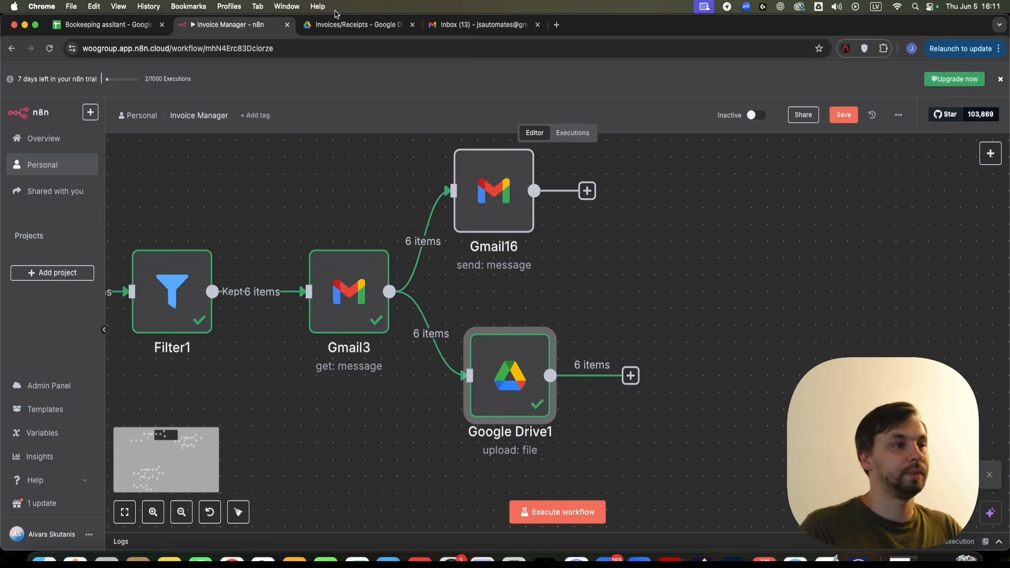
- Reload the Invoices/Receipts Drive folder to see six uploaded invoice PDFs, then return to n8n
click(355, 25)
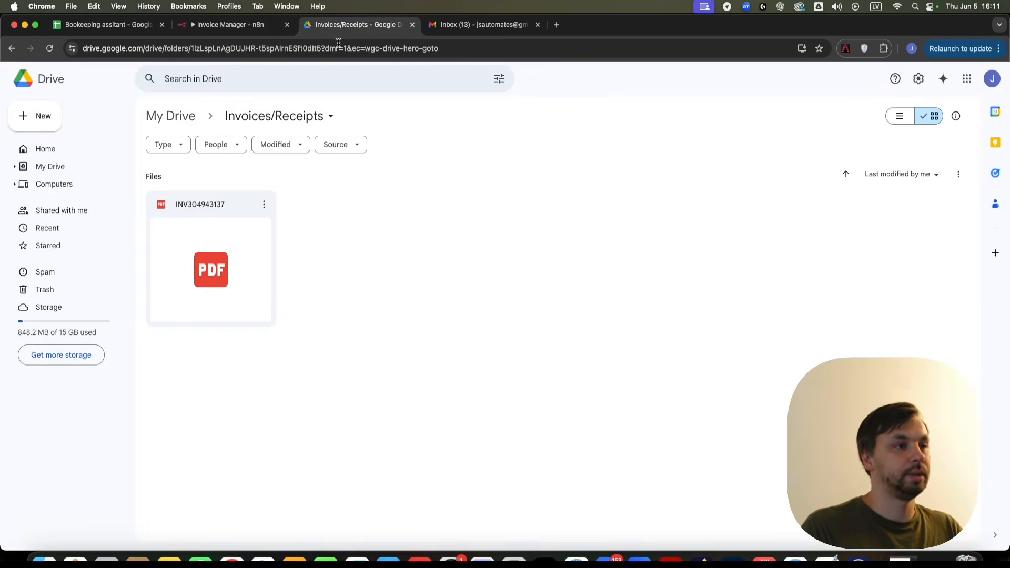
click(49, 48)
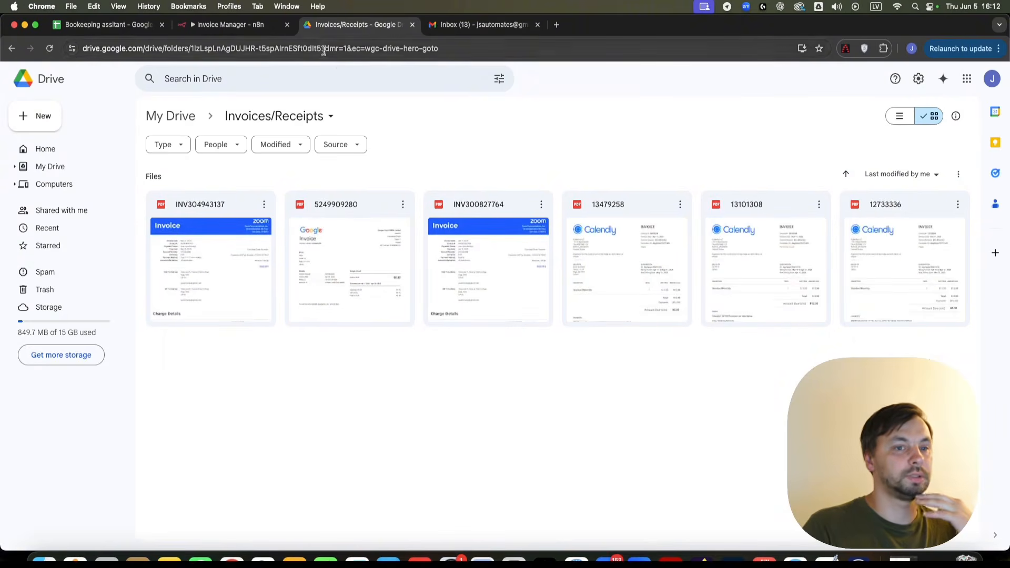
click(234, 24)
- Add a Google Sheets append-row step after Google Drive1, targeting Bookkeeping assitant's Sheet1
scroll(655, 308, right, 5)
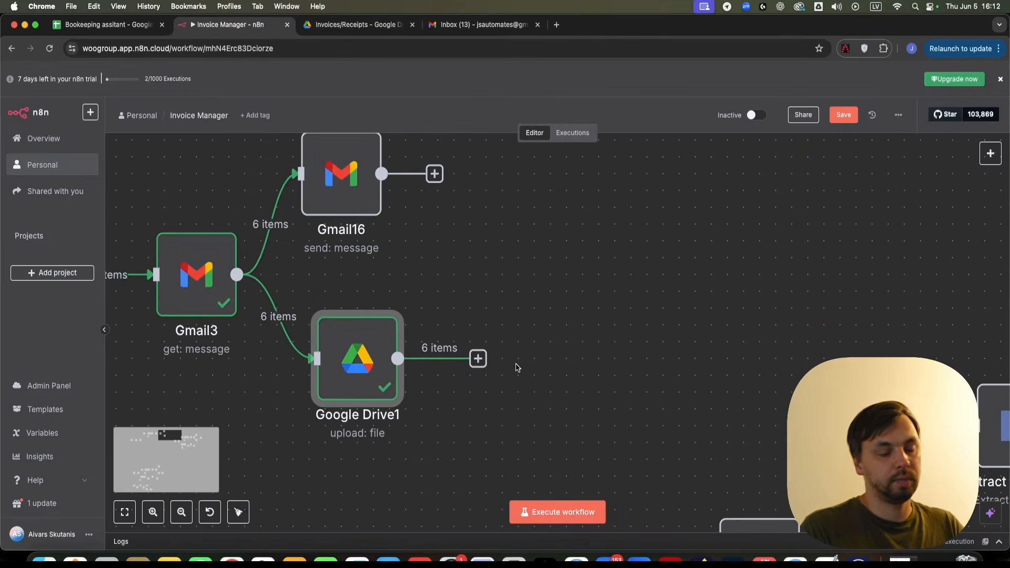
click(477, 358)
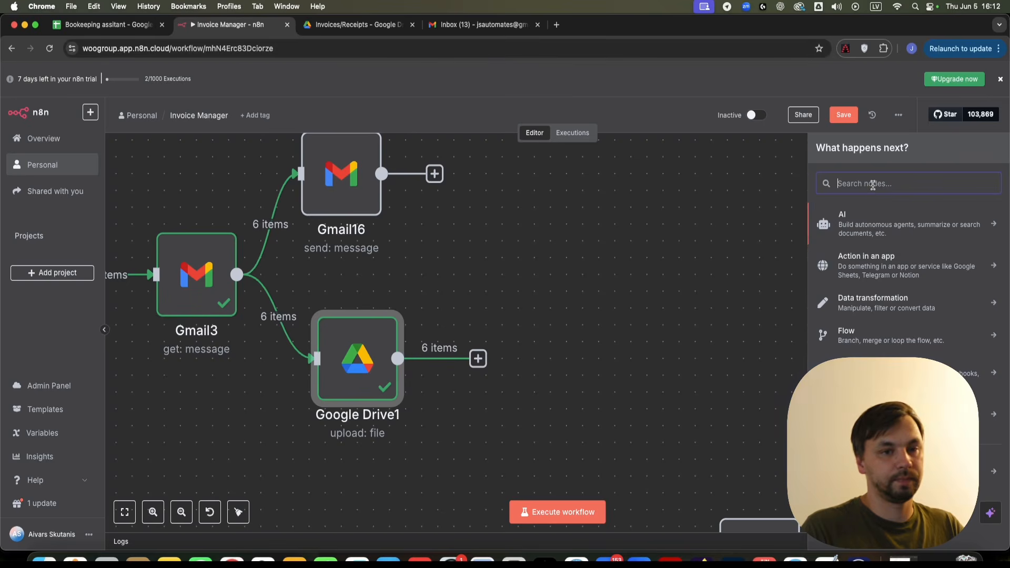
text(google she)
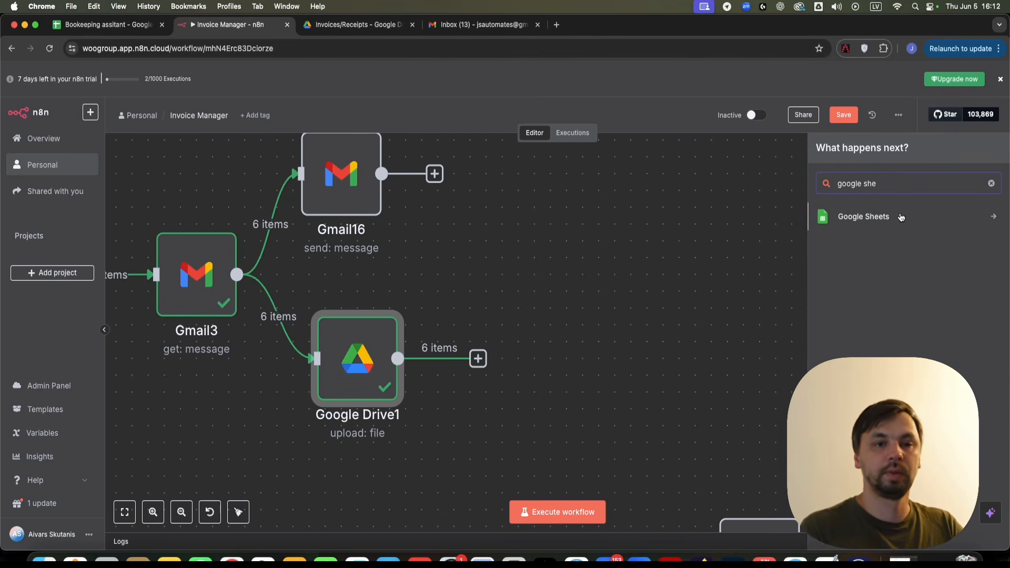
click(901, 217)
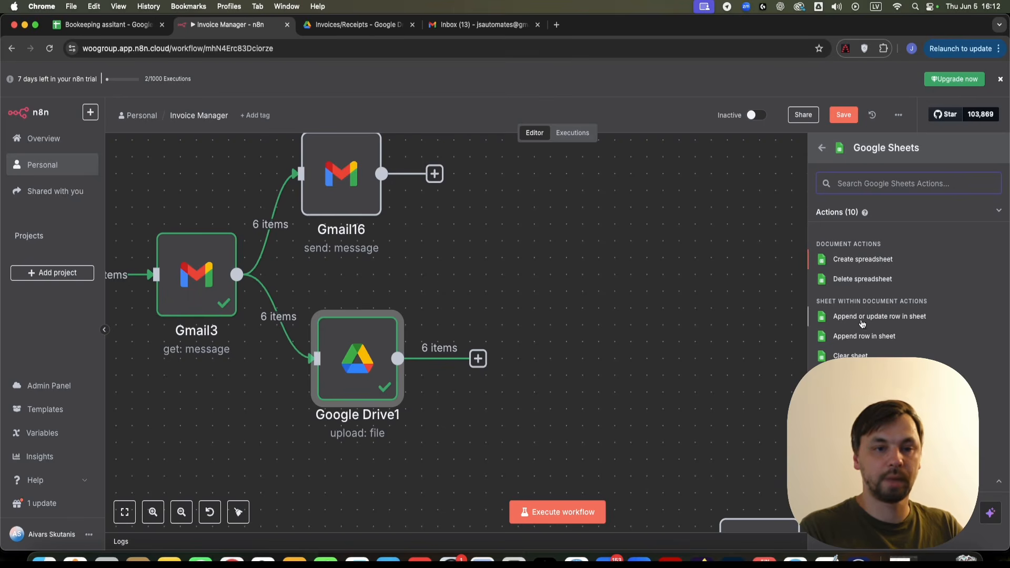
click(875, 338)
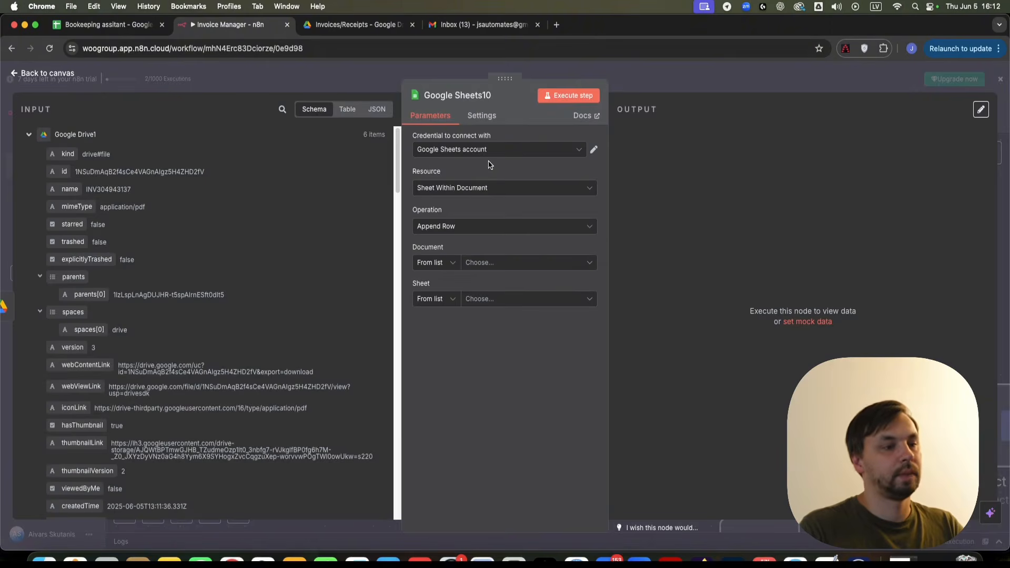
click(480, 263)
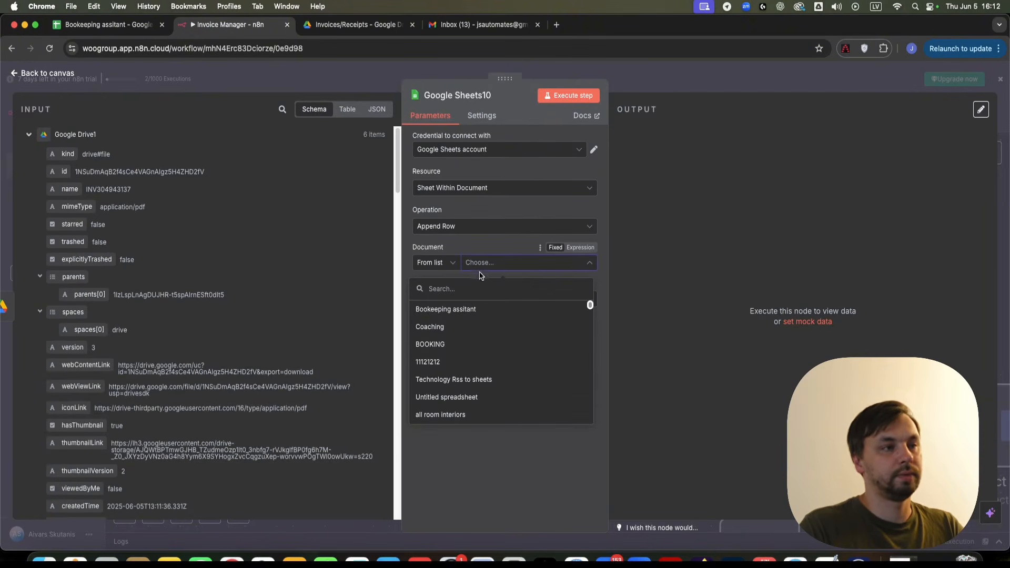
click(479, 310)
click(519, 300)
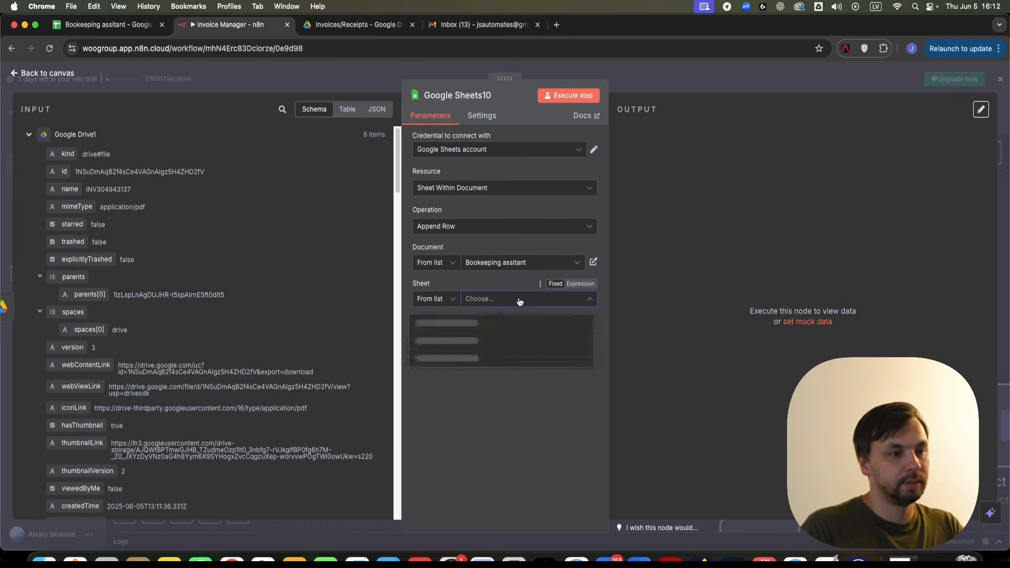
click(480, 327)
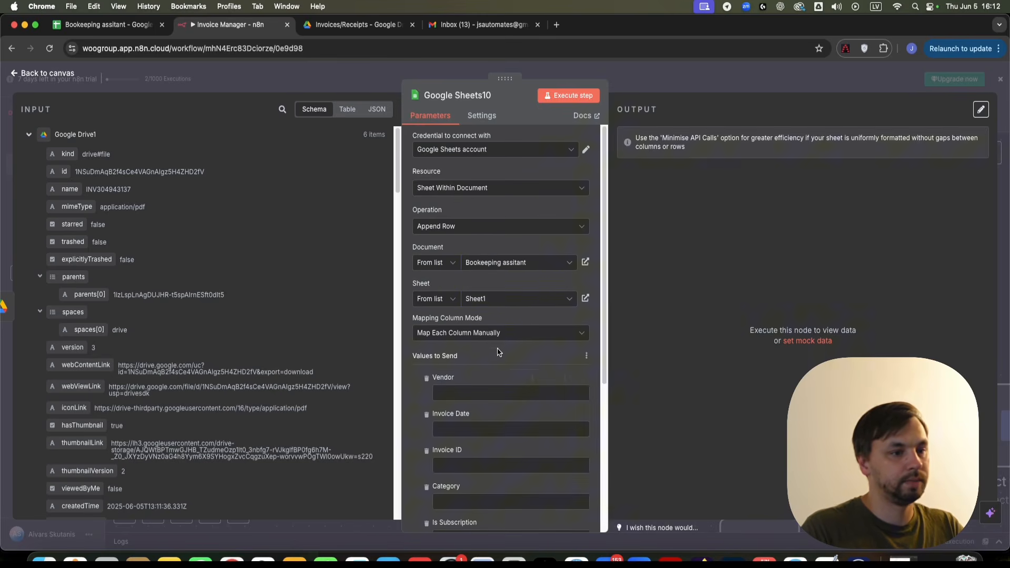
scroll(500, 376, down, 5)
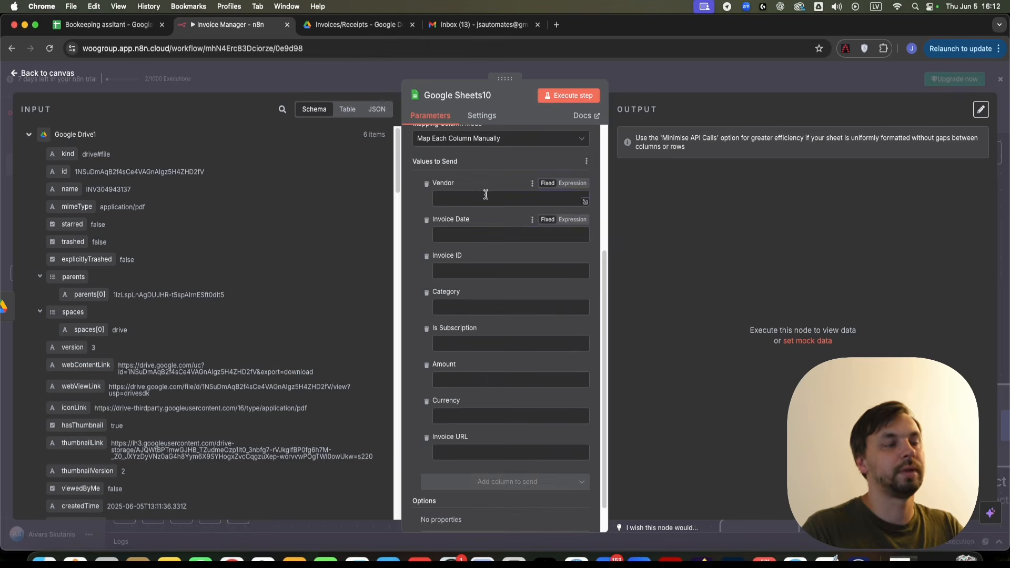
scroll(276, 203, down, 15)
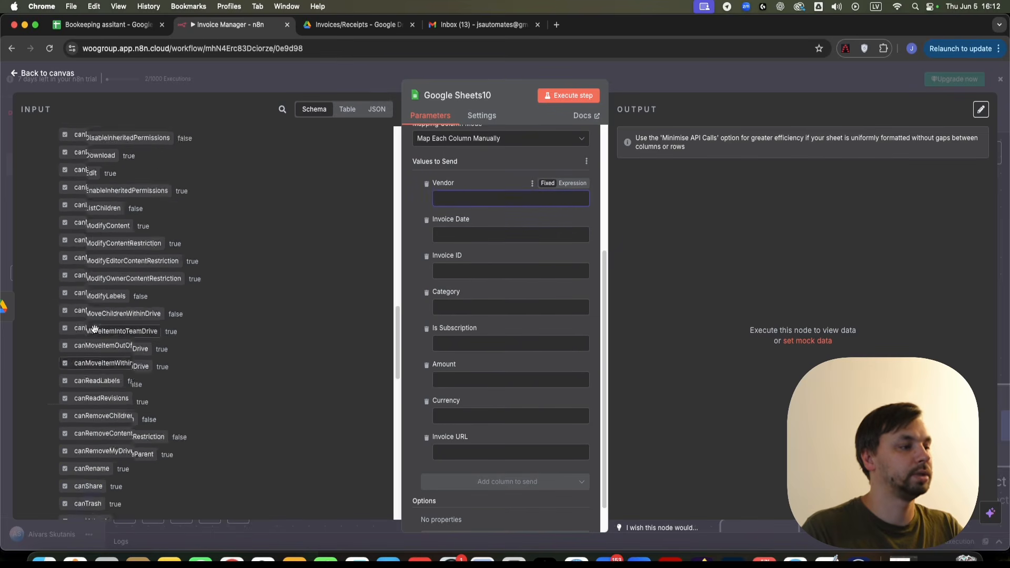
scroll(72, 344, down, 6)
- Map Filter1's vendor, invoiceDate, invoiceId, category and isSubscription into their matching columns
click(30, 377)
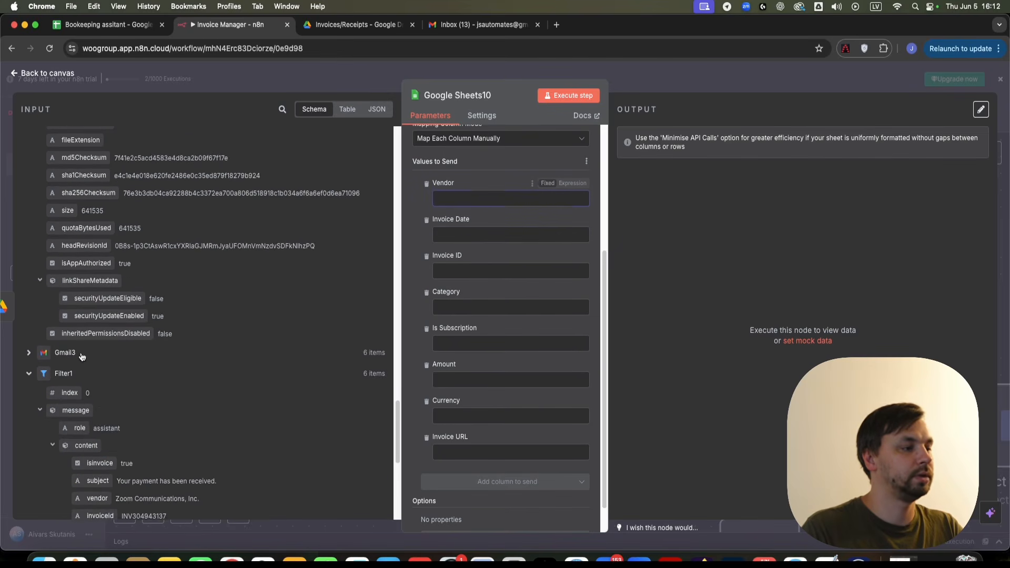
scroll(157, 337, down, 3)
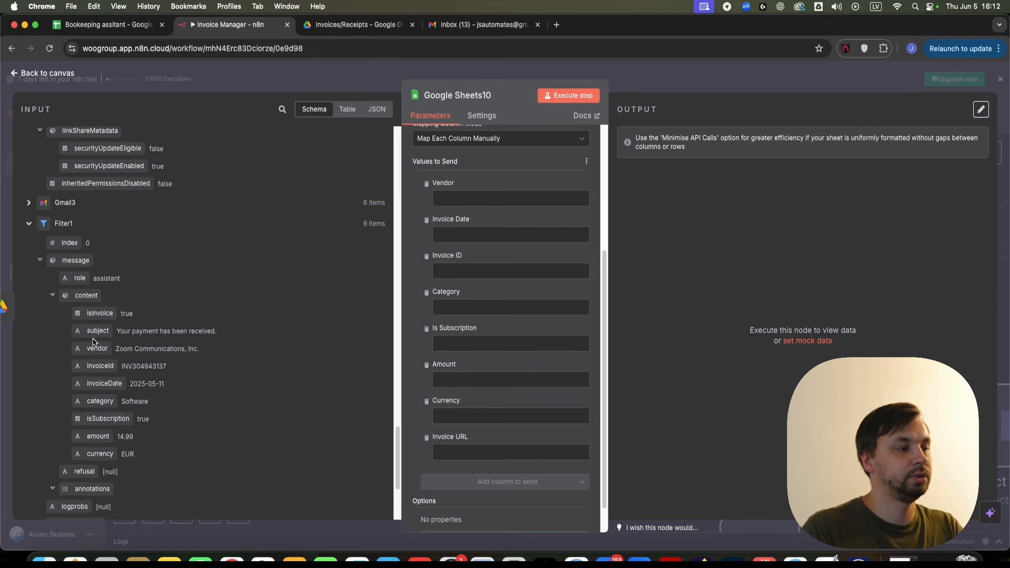
drag(97, 349, 478, 197)
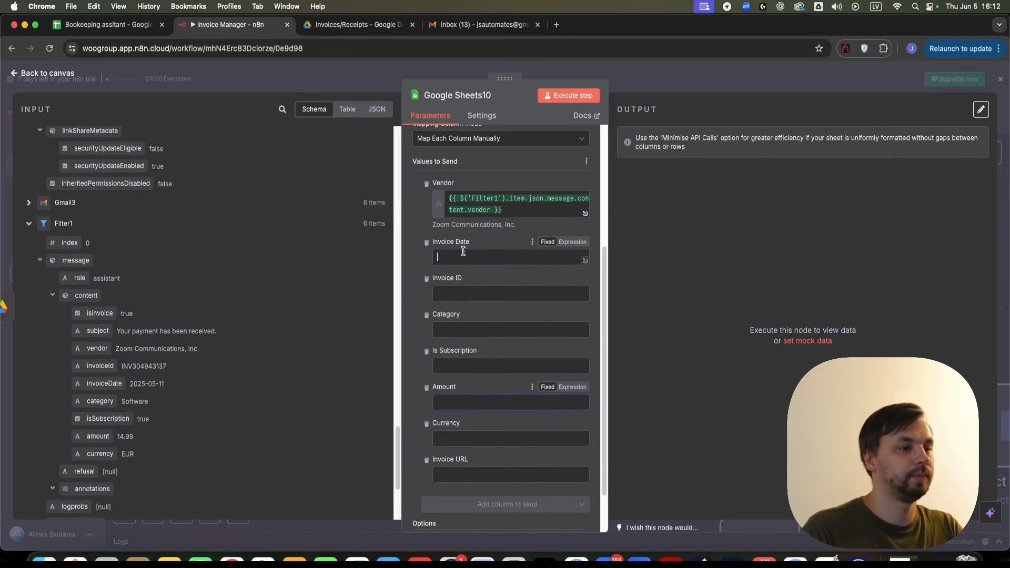
click(464, 257)
drag(95, 385, 456, 258)
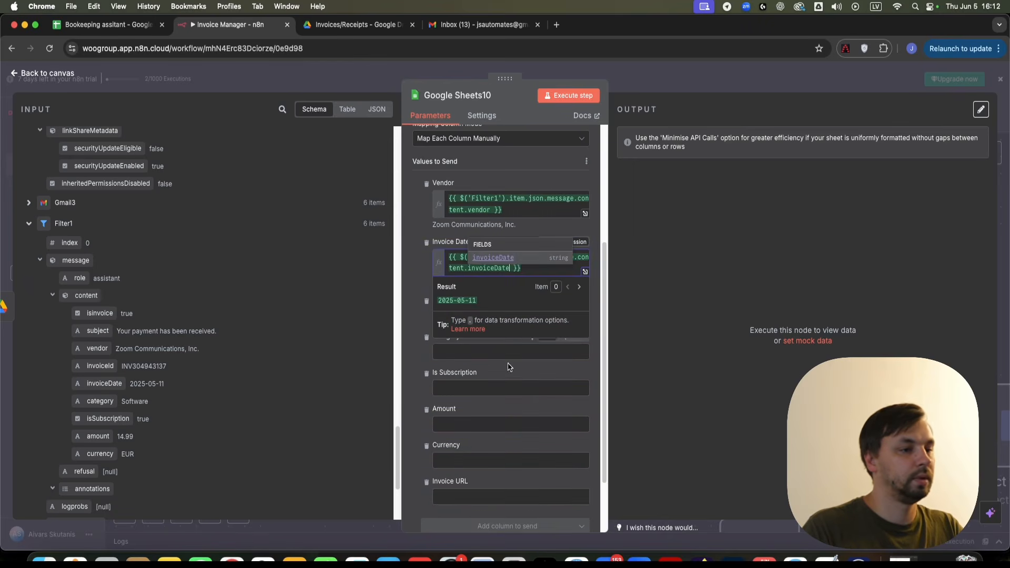
click(473, 315)
drag(94, 367, 474, 316)
click(450, 380)
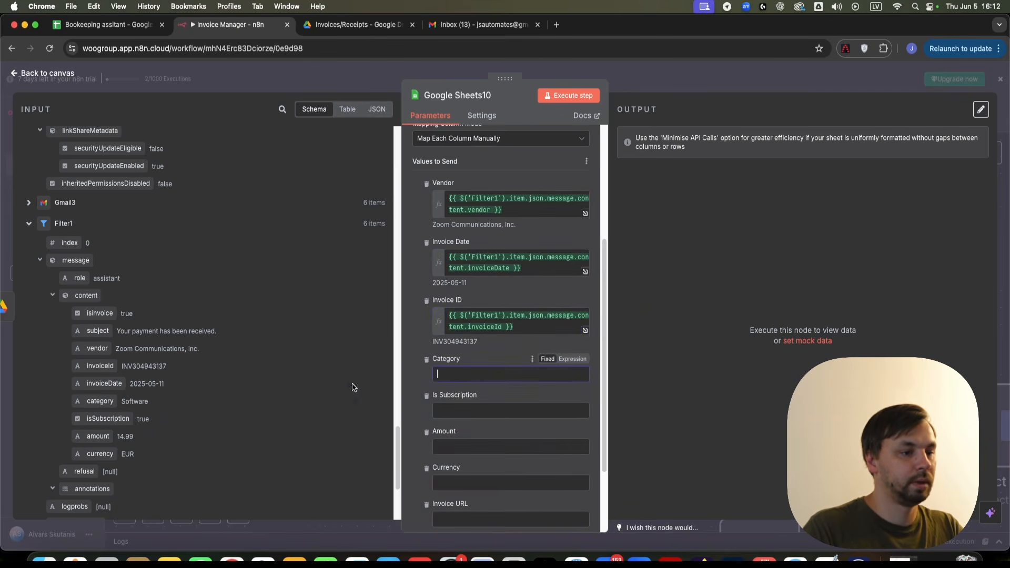
drag(80, 400, 447, 375)
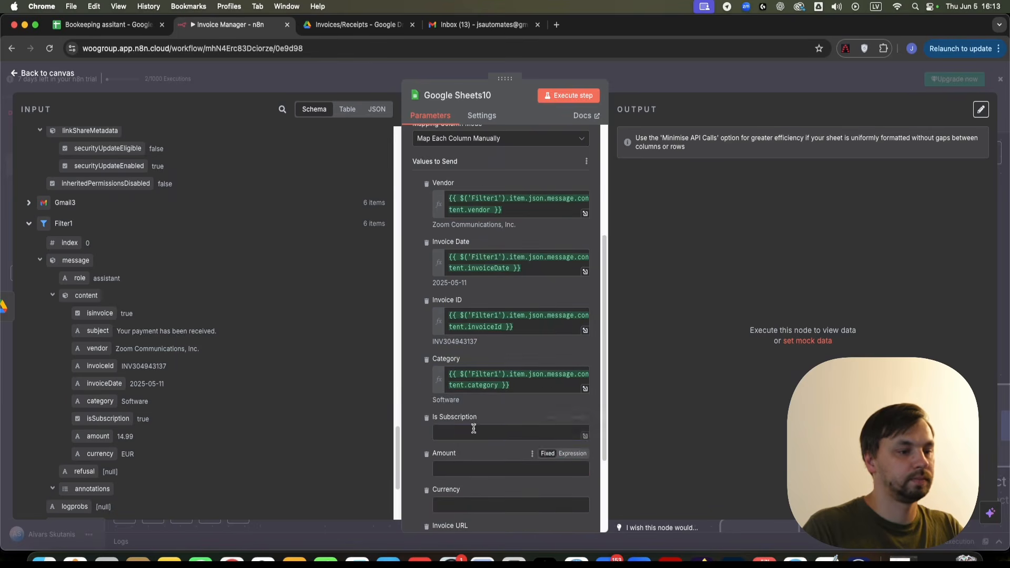
click(446, 433)
drag(108, 422, 499, 435)
- Map amount and currency to their columns and Google Drive1's webViewLink to Invoice URL
scroll(456, 436, down, 1)
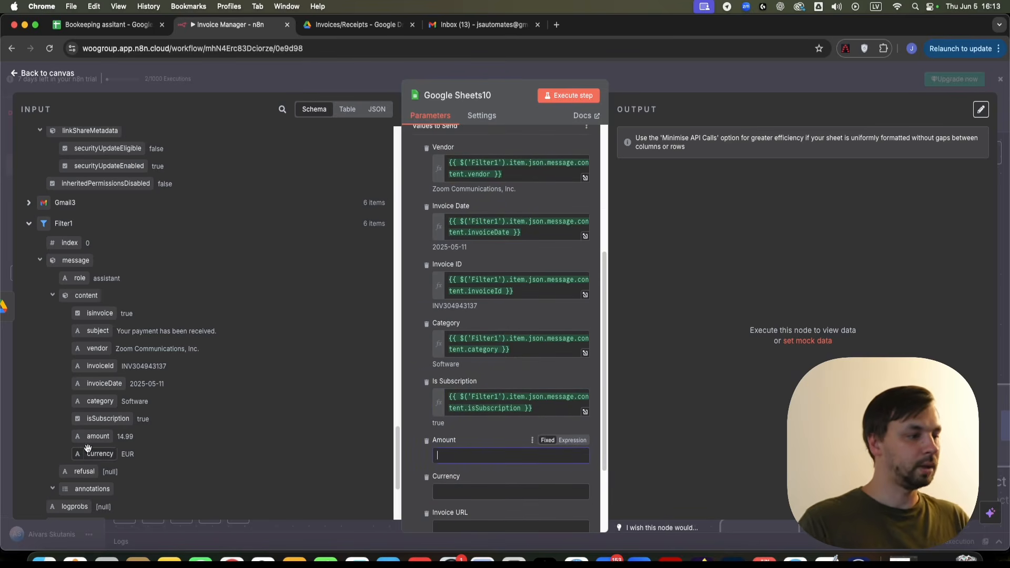
drag(92, 436, 450, 455)
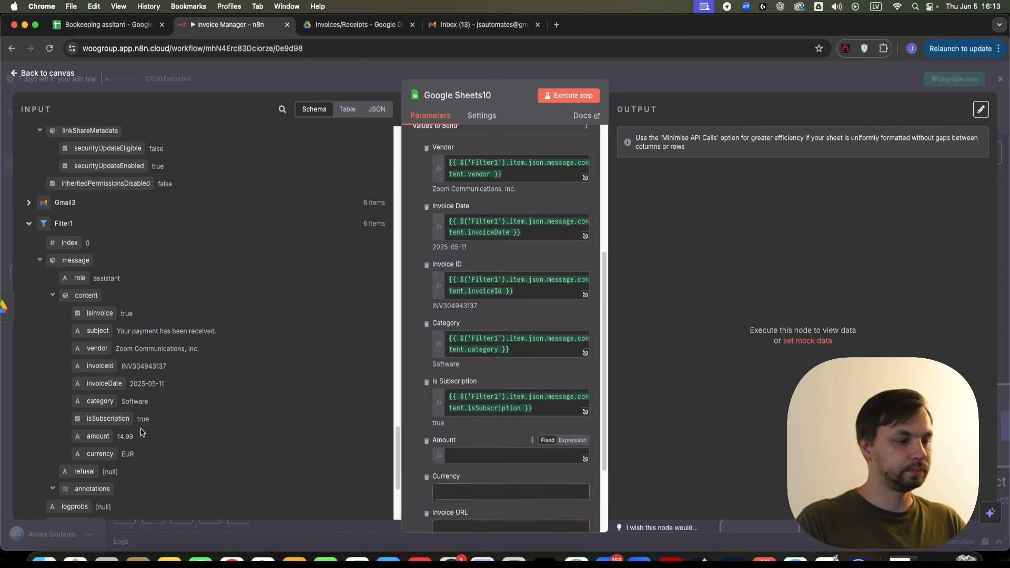
scroll(435, 505, down, 4)
click(413, 344)
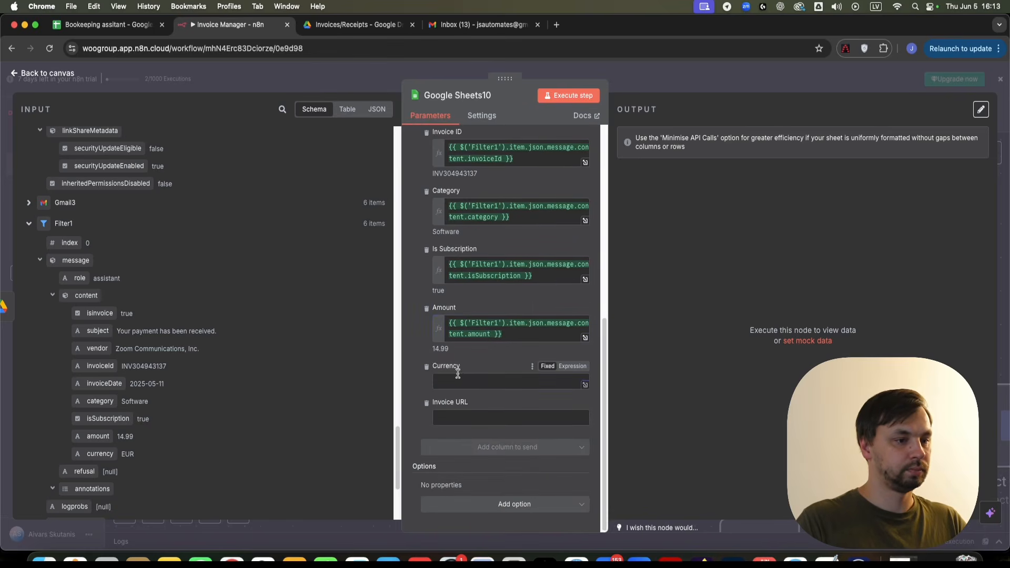
drag(100, 453, 472, 383)
click(423, 412)
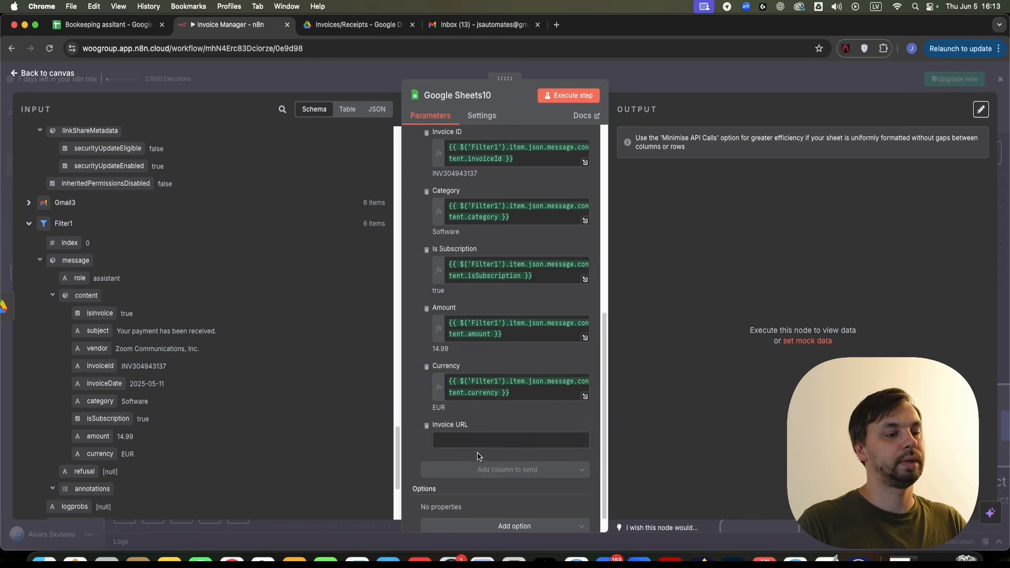
scroll(220, 385, up, 15)
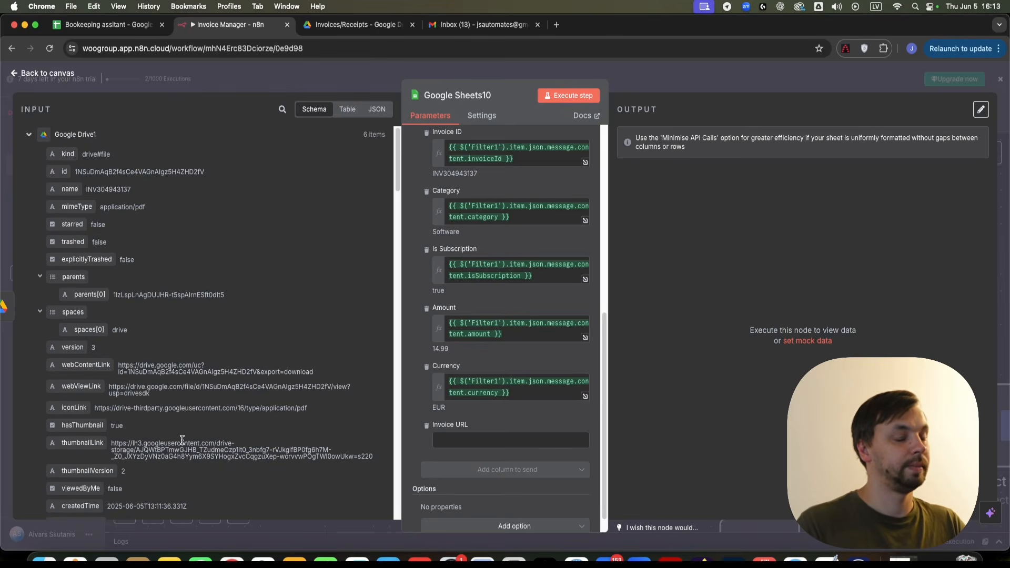
scroll(182, 439, down, 7)
scroll(125, 197, up, 7)
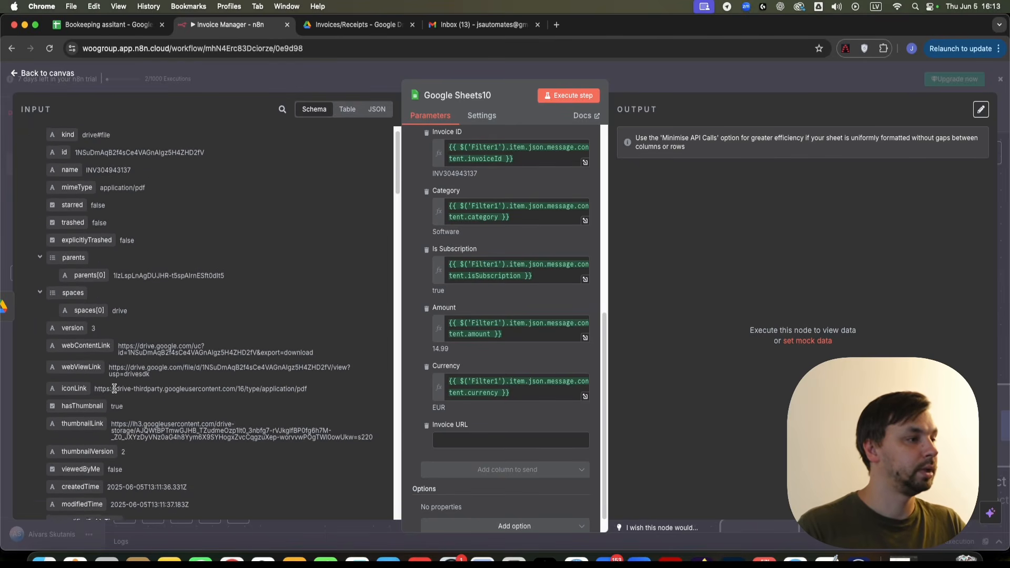
scroll(146, 322, down, 3)
scroll(116, 357, up, 3)
drag(77, 389, 489, 436)
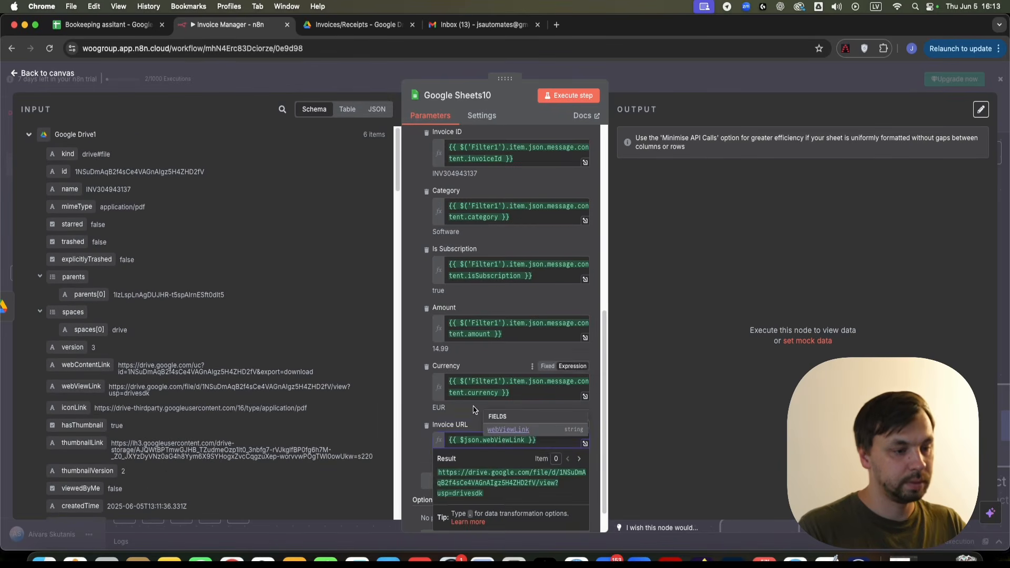
scroll(523, 210, up, 10)
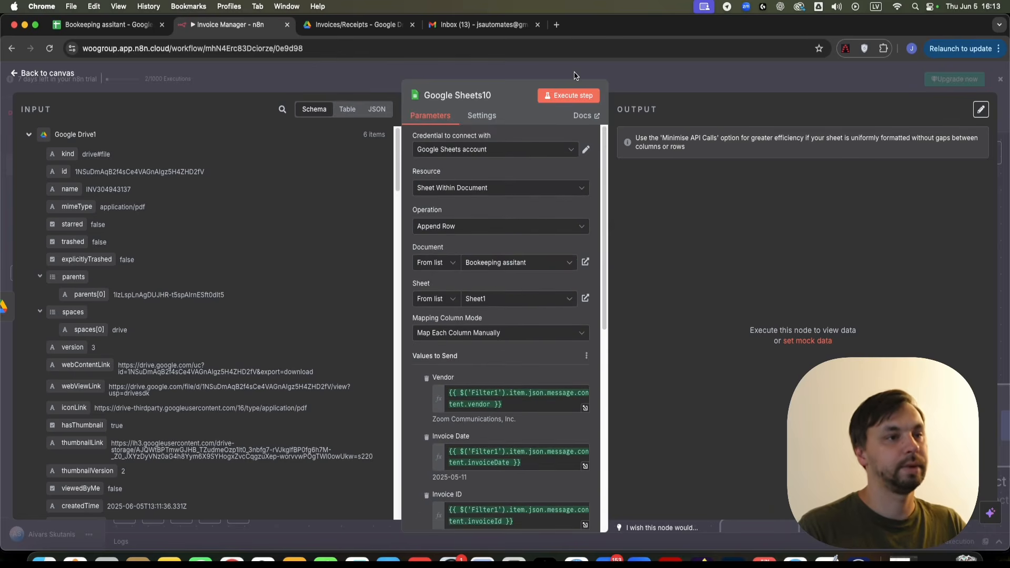
- Execute Google Sheets10 and verify the six invoice rows in the Bookkeeping assitant spreadsheet
click(575, 75)
right_click(538, 349)
click(538, 160)
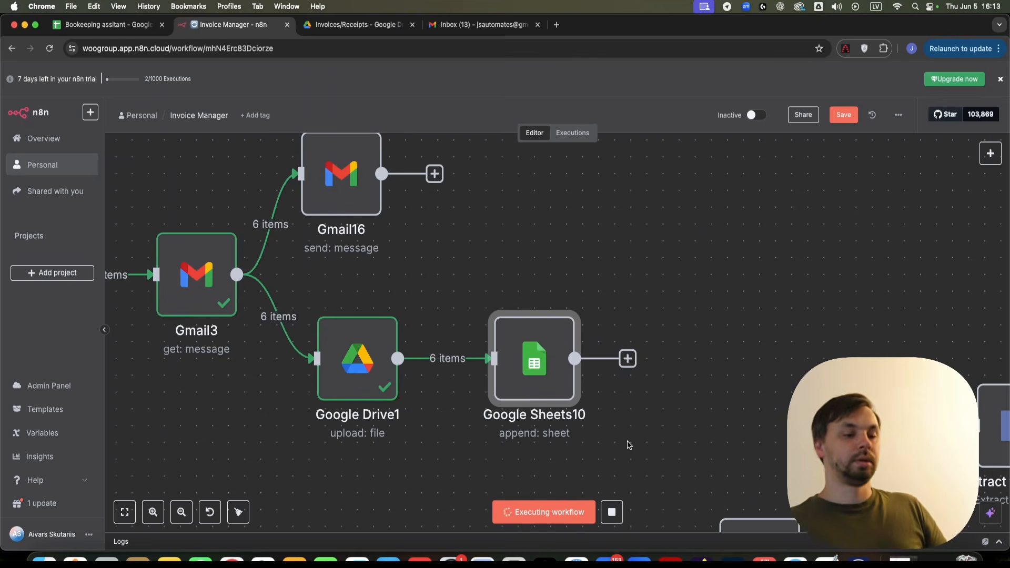
scroll(626, 446, down, 5)
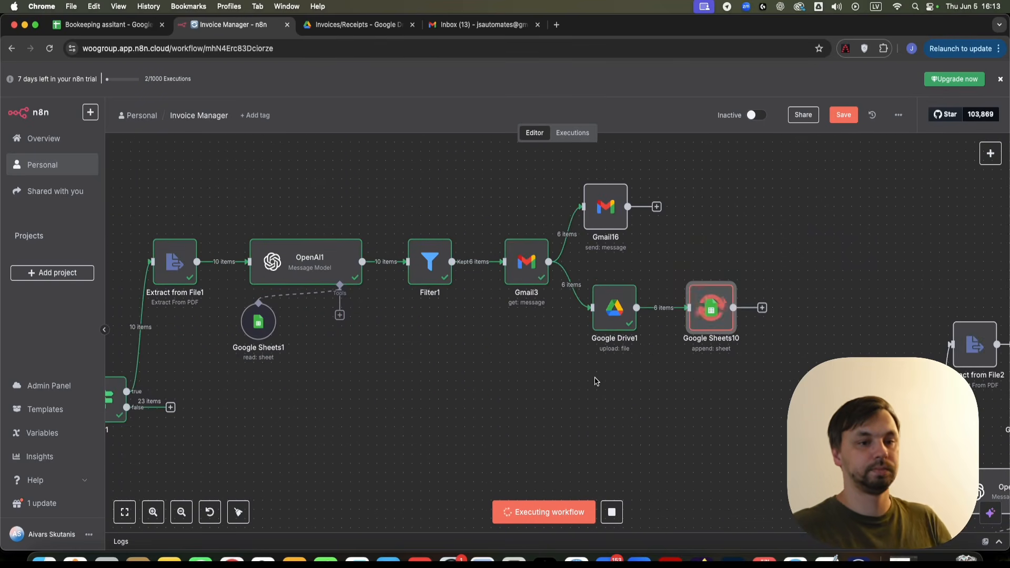
click(105, 25)
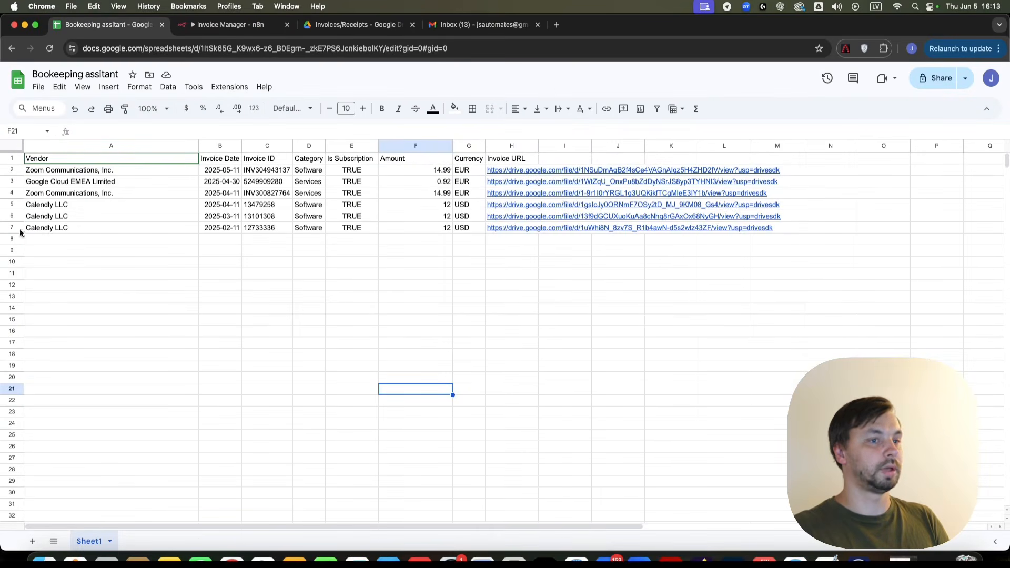
- Copy the seven nodes from OpenAI1 to Google Sheets10 and paste the duplicate below the If1 row
click(226, 25)
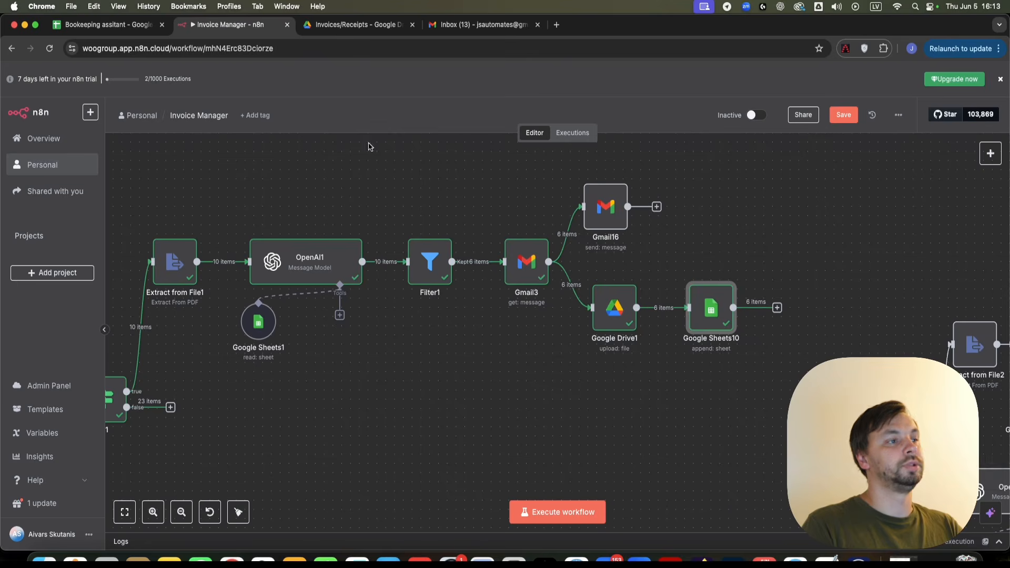
scroll(494, 392, down, 3)
drag(494, 392, 448, 287)
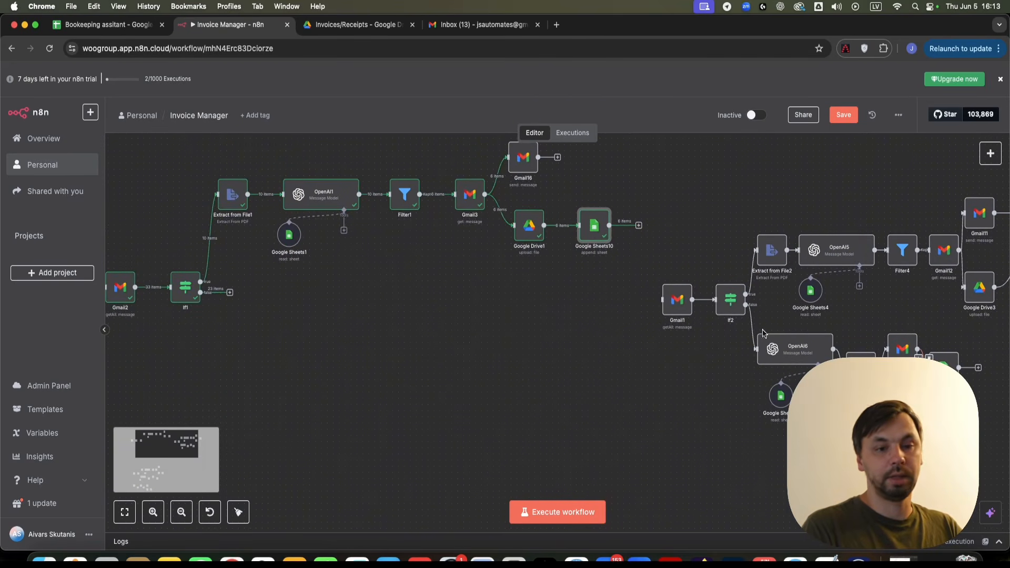
scroll(404, 298, up, 2)
drag(318, 181, 669, 323)
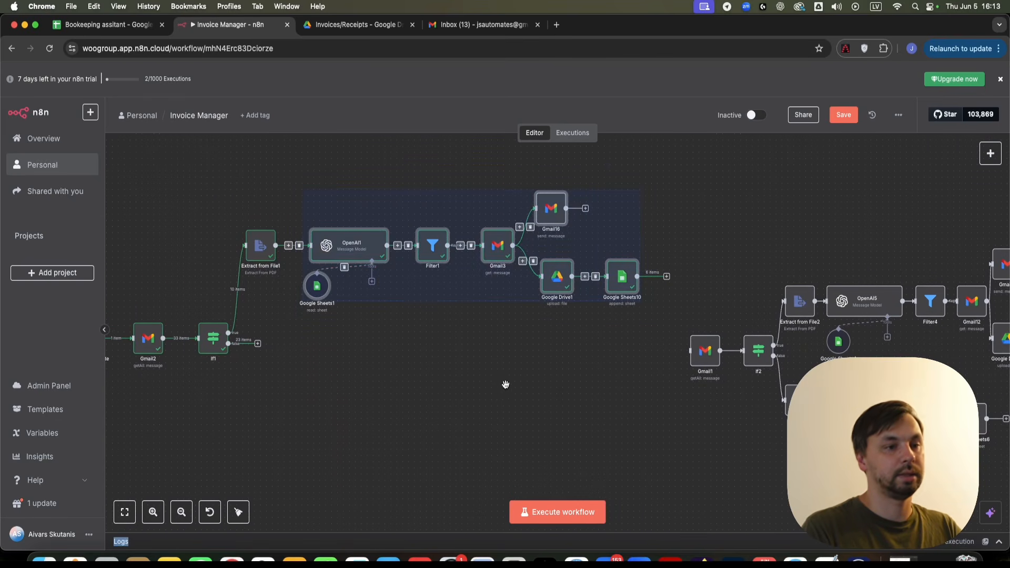
click(362, 373)
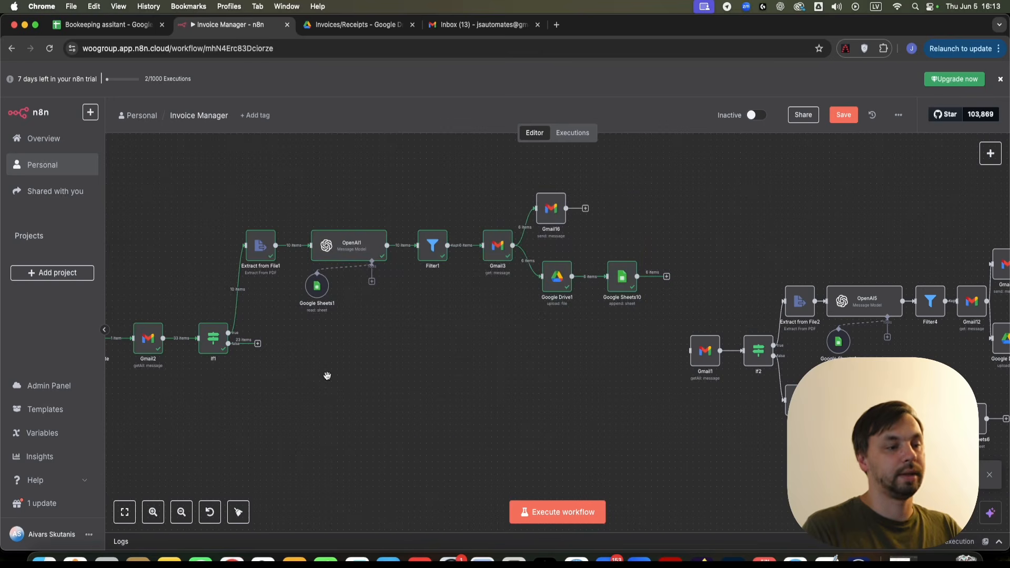
key(super+v)
drag(472, 457, 330, 376)
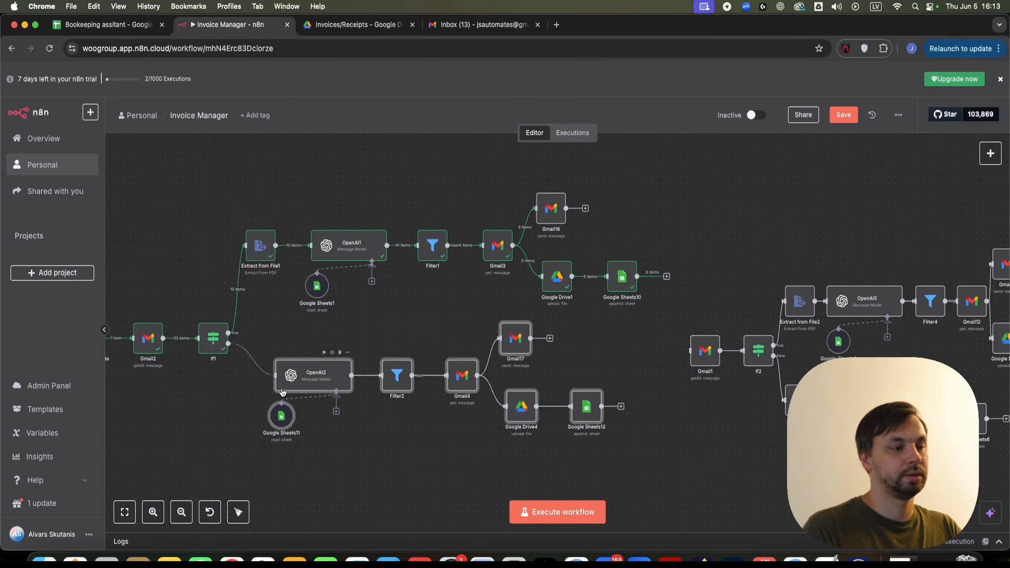
- Delete the Attachment Text line from the OpenAI2 prompt expression
double_click(328, 383)
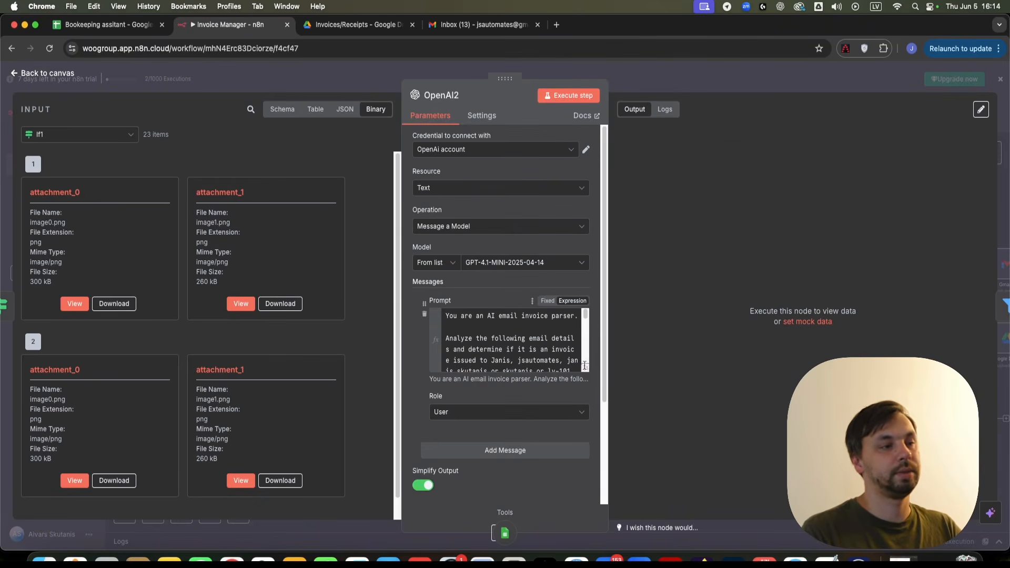
click(585, 369)
scroll(375, 379, down, 5)
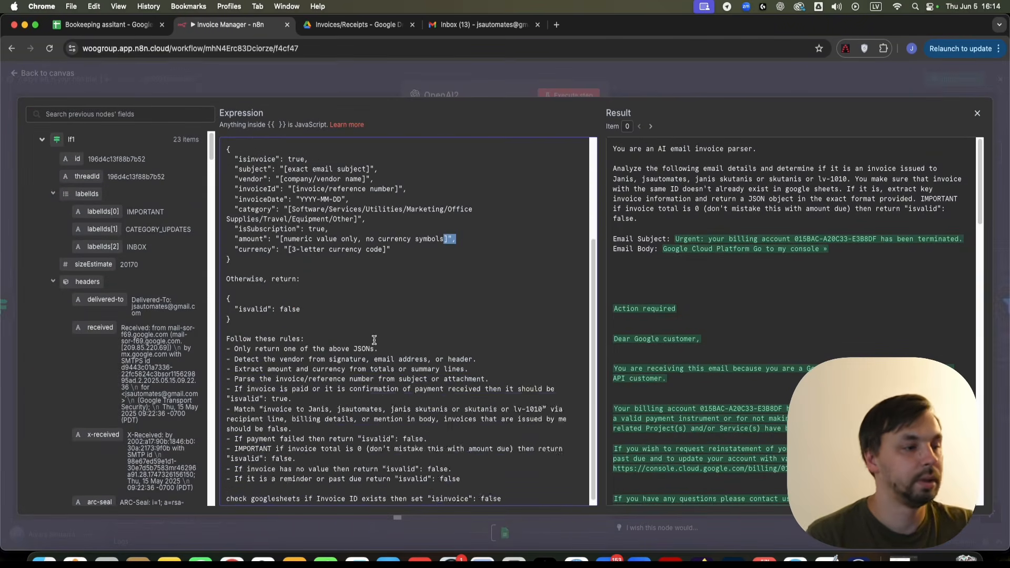
scroll(413, 258, up, 5)
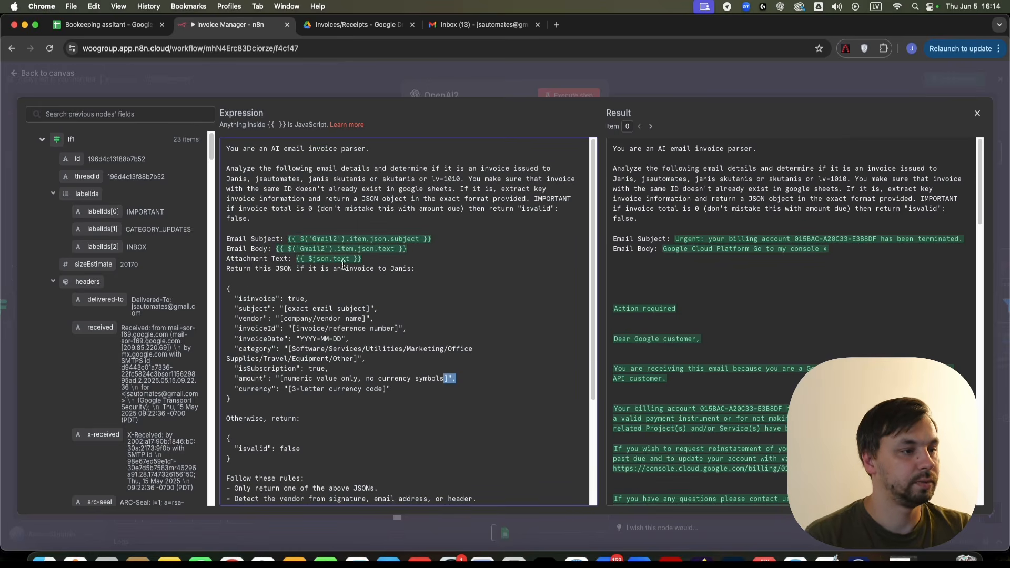
drag(380, 259, 256, 257)
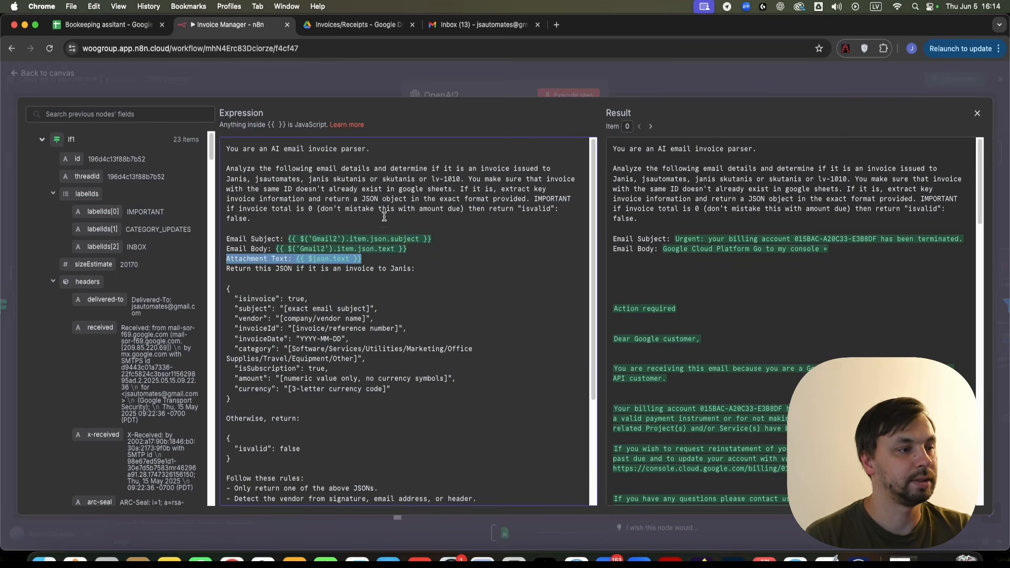
key(BackSpace)
key(BackSpace)
click(503, 75)
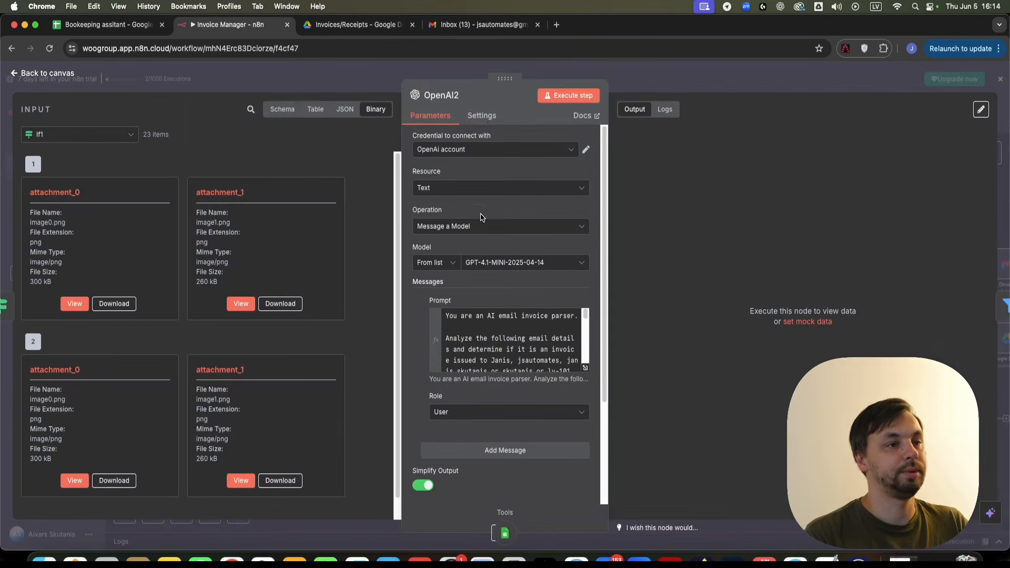
click(560, 68)
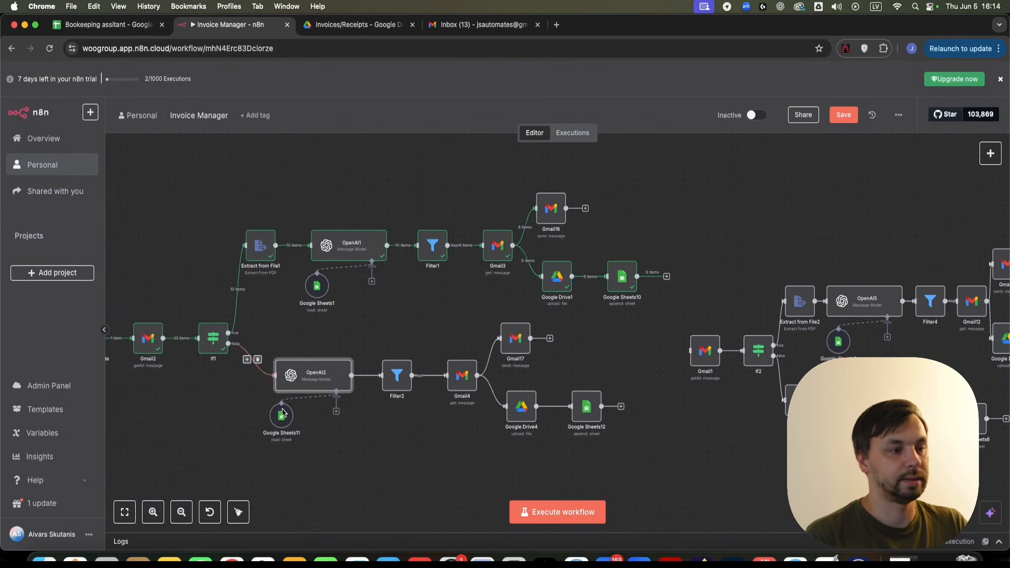
- Review the Filter2 conditions, then open the copied Gmail17 node's settings
scroll(337, 414, up, 5)
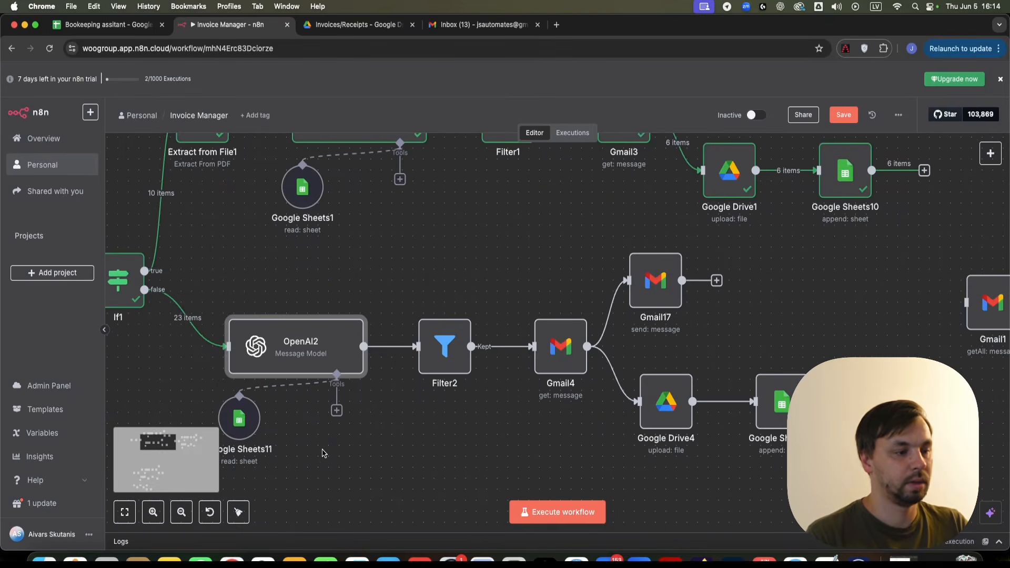
scroll(323, 454, up, 1)
double_click(451, 330)
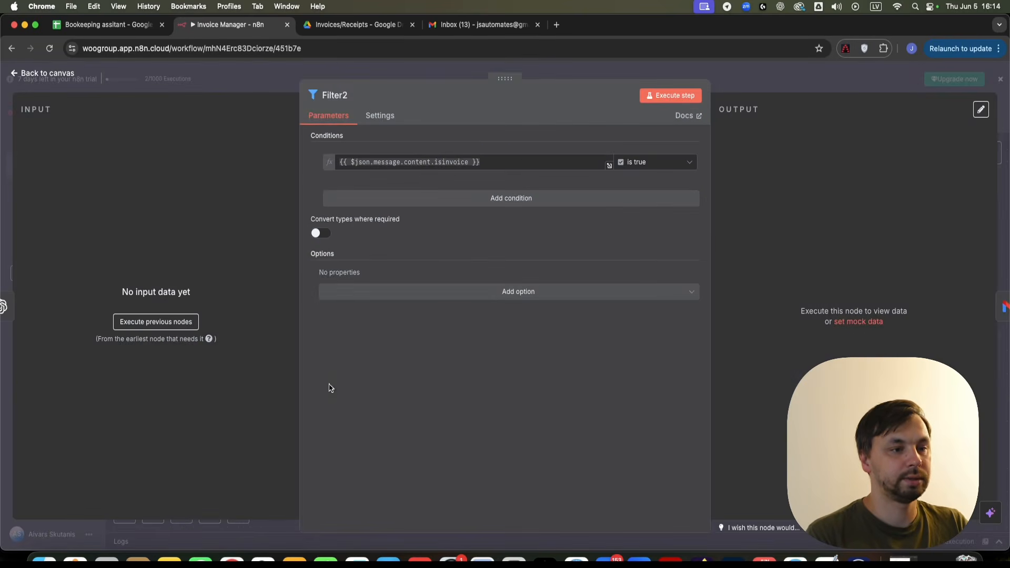
click(548, 69)
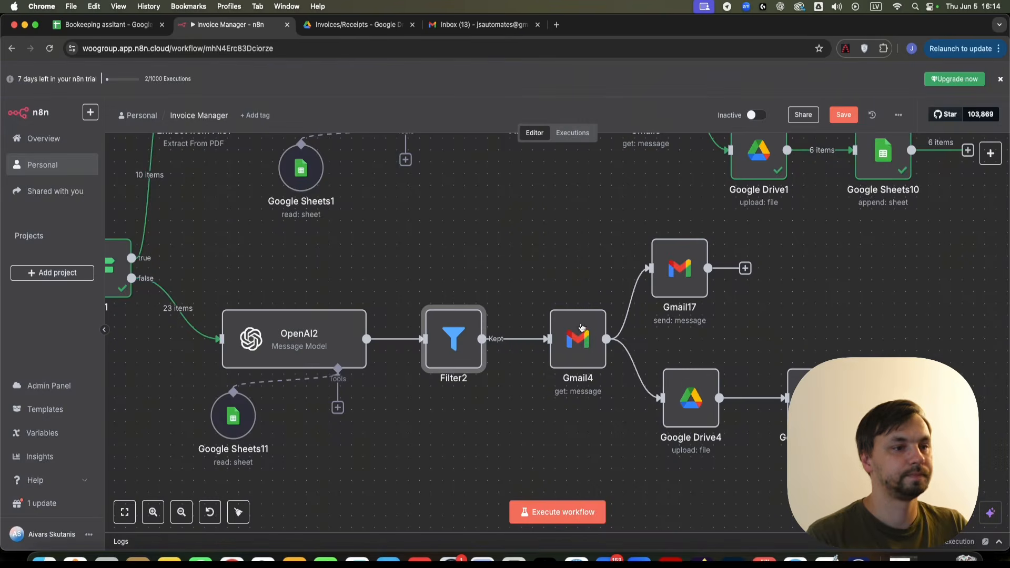
scroll(394, 322, right, 5)
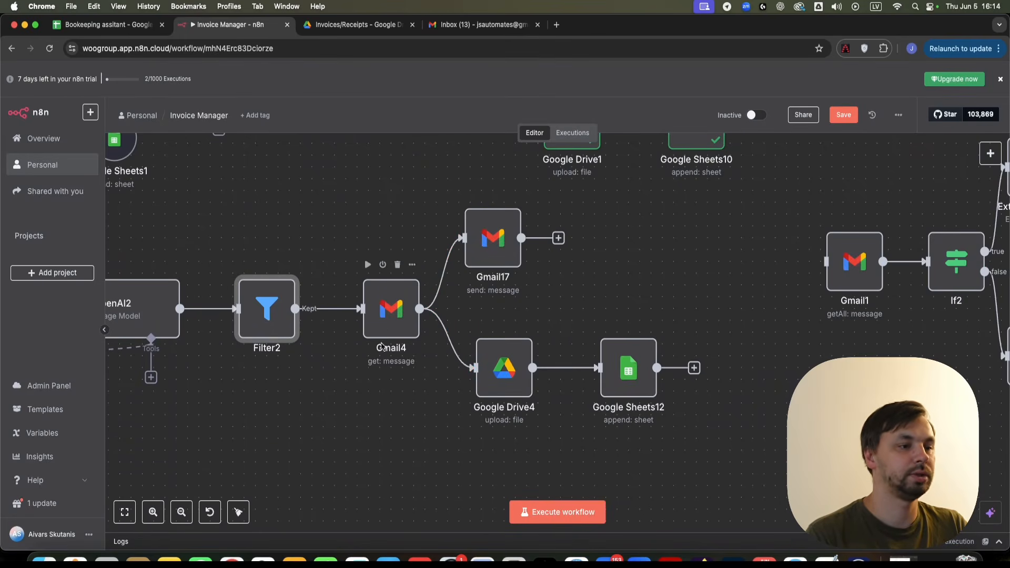
scroll(382, 337, down, 2)
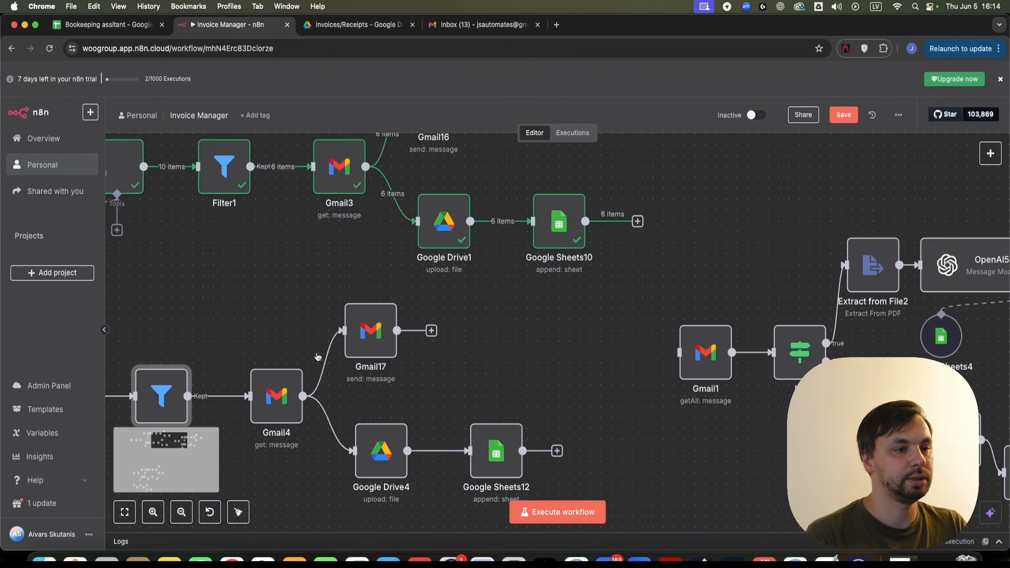
double_click(371, 330)
- Remove the attachment_0 attachment from the Gmail17 email
scroll(519, 394, down, 2)
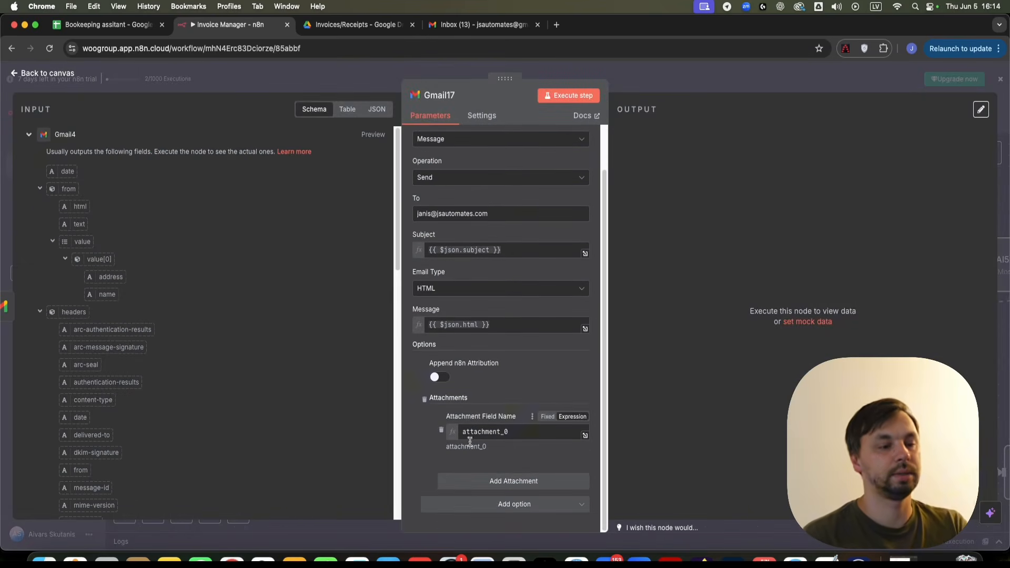
click(425, 400)
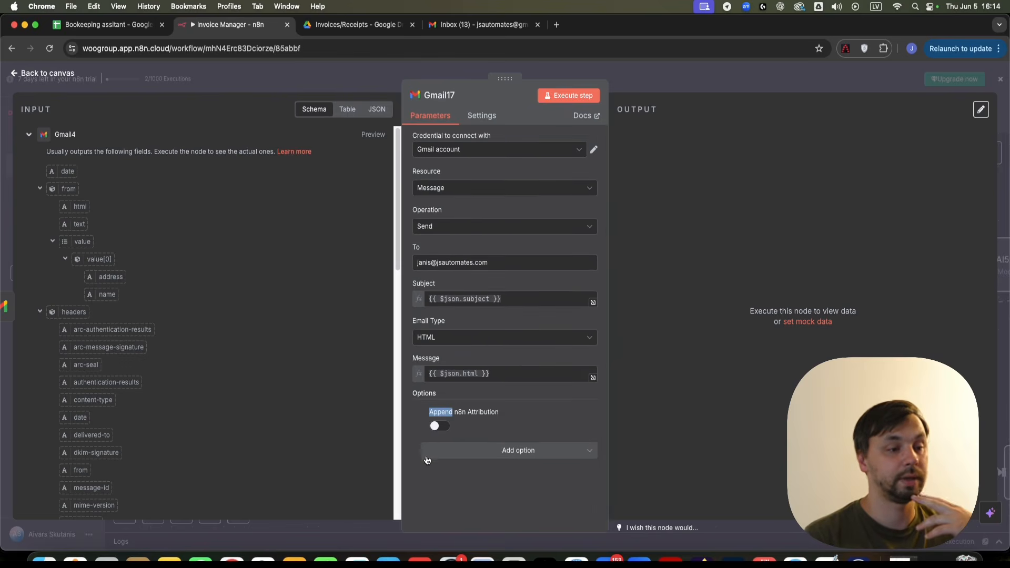
click(420, 75)
- Execute the OpenAI2 step of the copied branch
scroll(538, 375, down, 5)
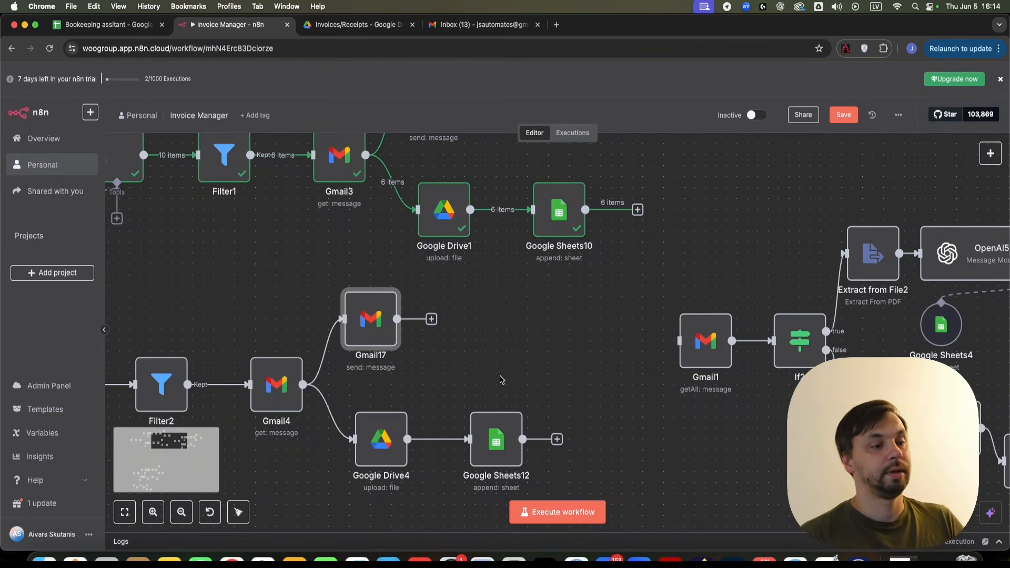
scroll(463, 377, up, 3)
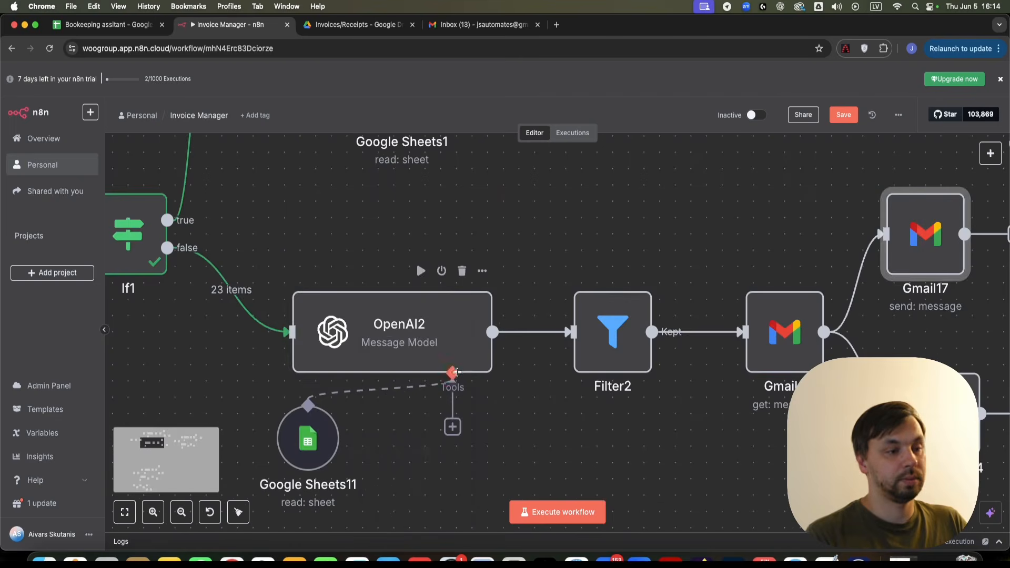
right_click(366, 320)
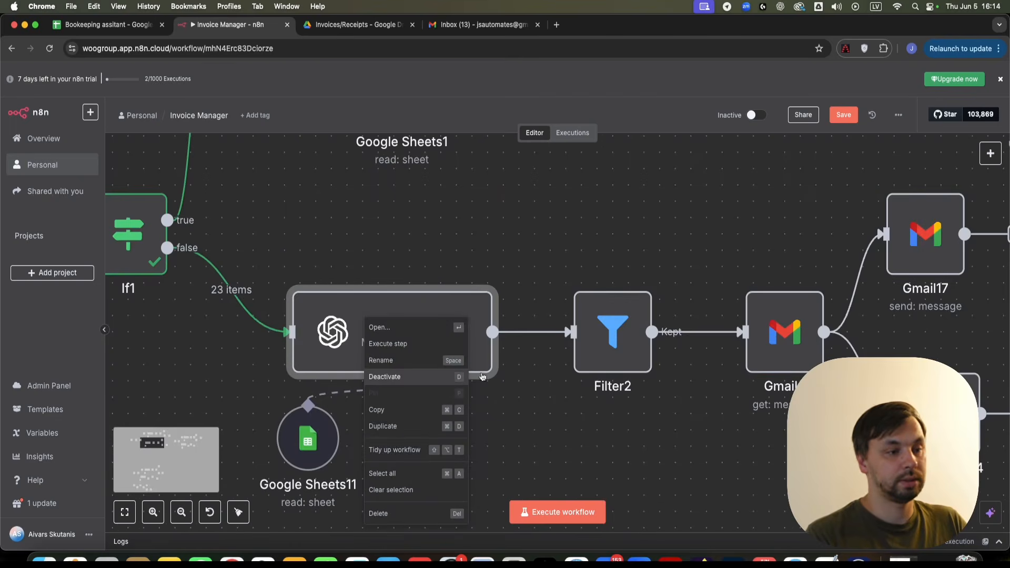
click(396, 344)
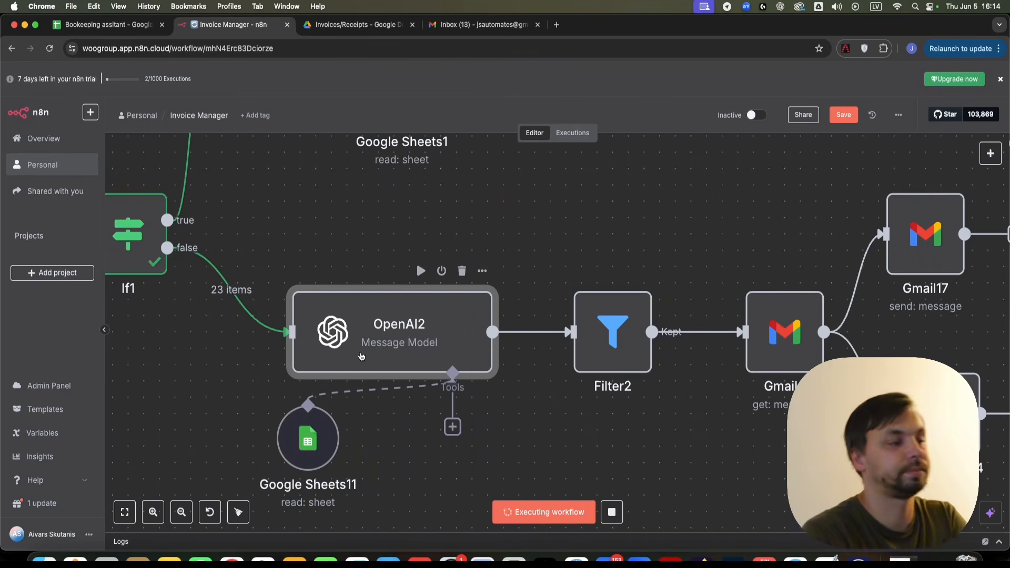
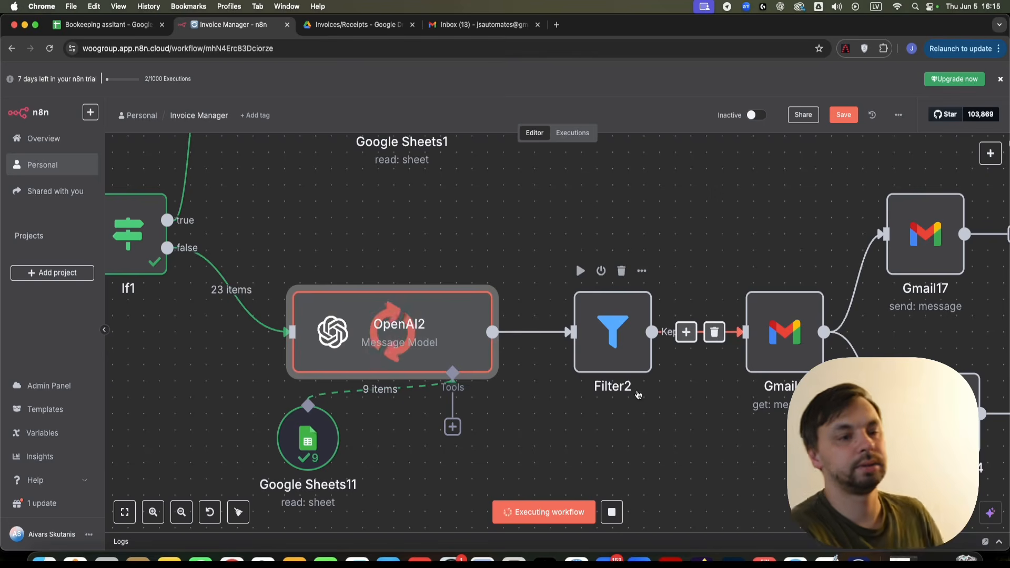
- Run the Filter2 step, keeping 2 of the 23 items
scroll(658, 400, right, 3)
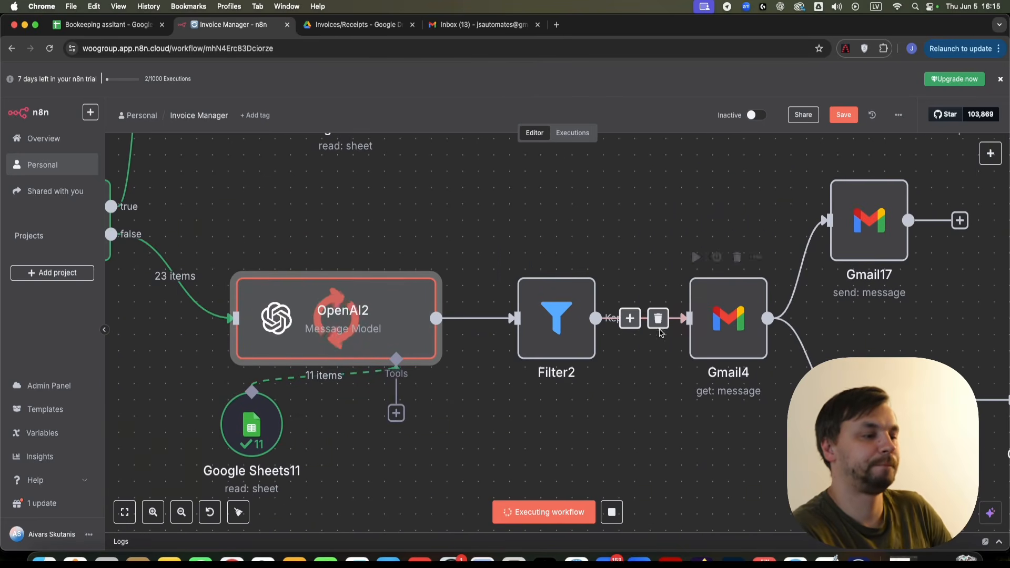
scroll(608, 392, down, 5)
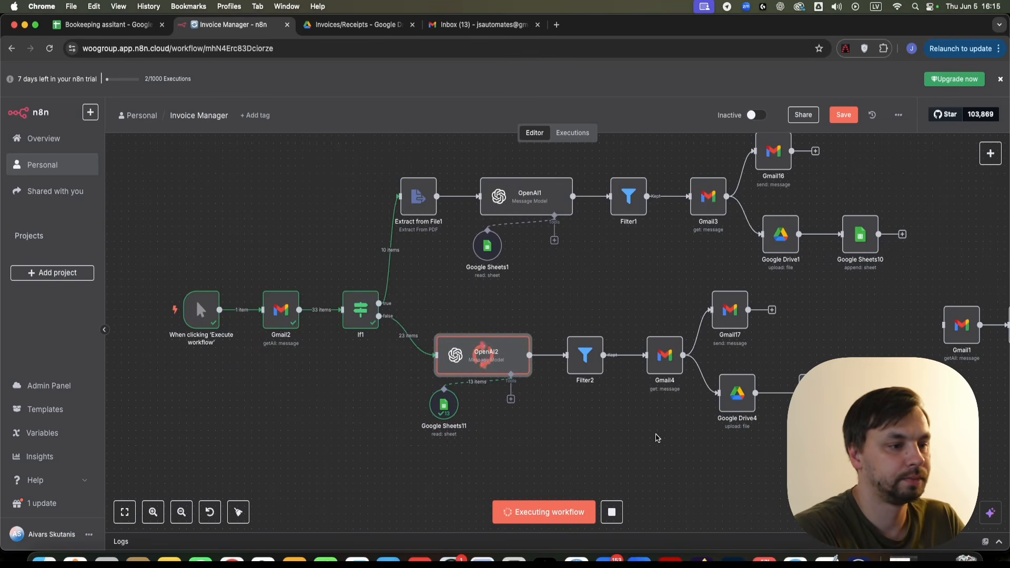
drag(657, 438, 582, 422)
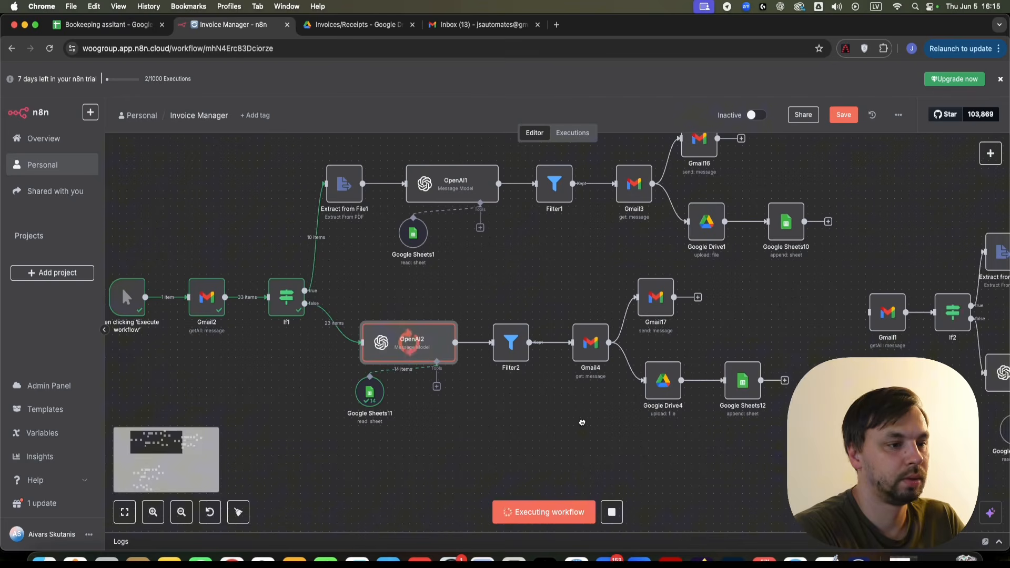
scroll(526, 294, up, 2)
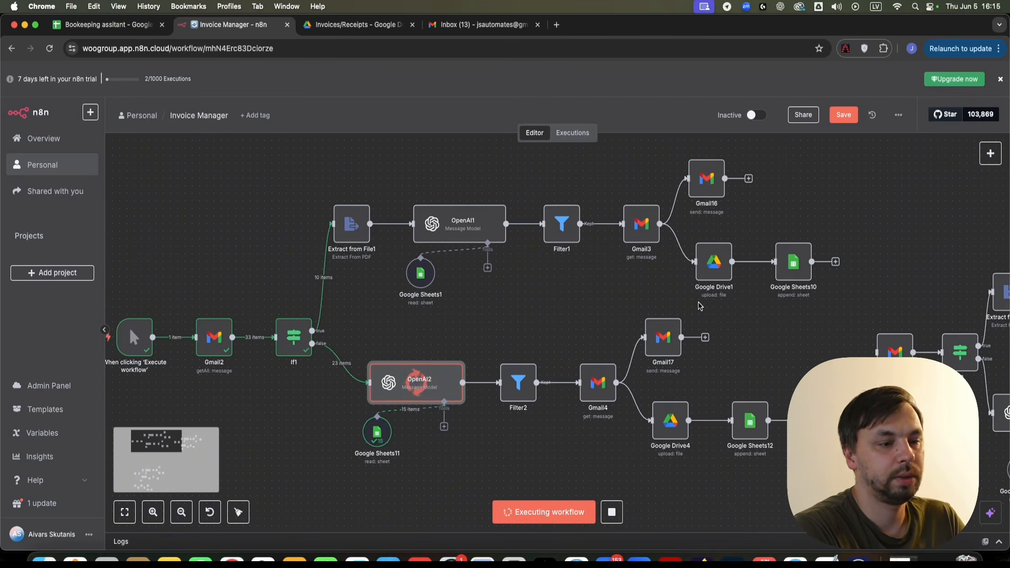
scroll(599, 310, down, 5)
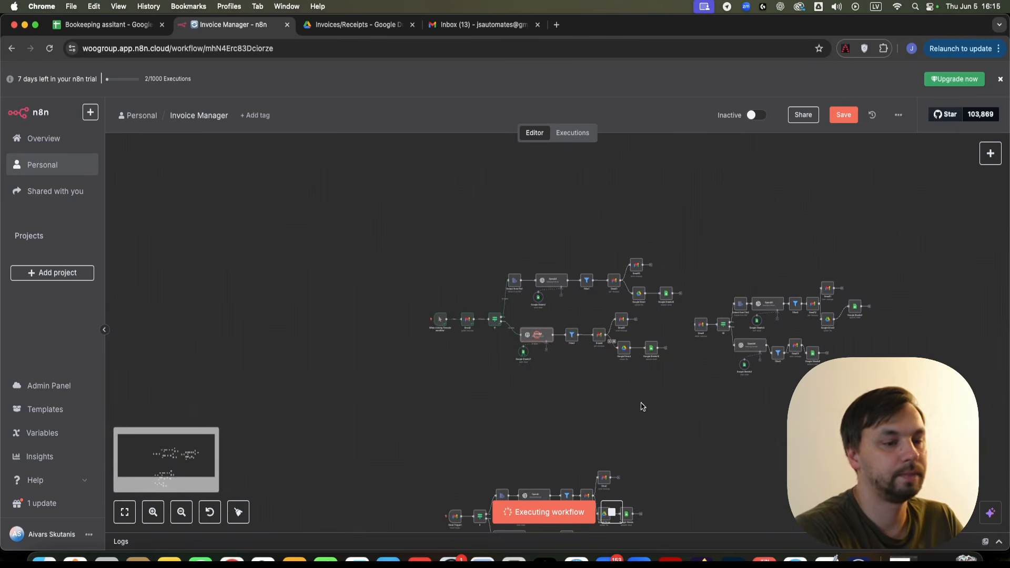
drag(641, 405, 663, 225)
scroll(507, 312, up, 5)
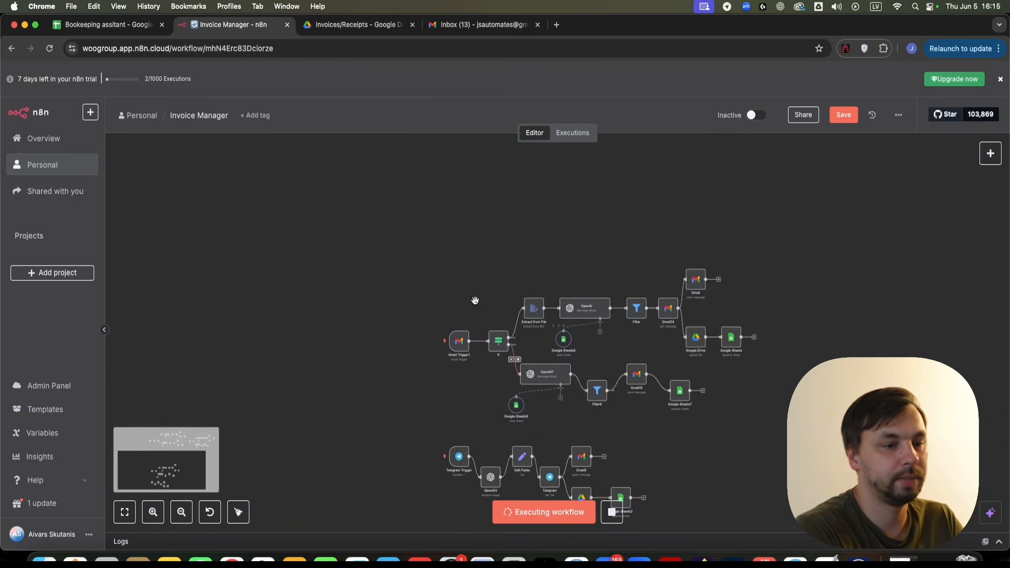
drag(766, 205, 729, 456)
scroll(604, 259, up, 4)
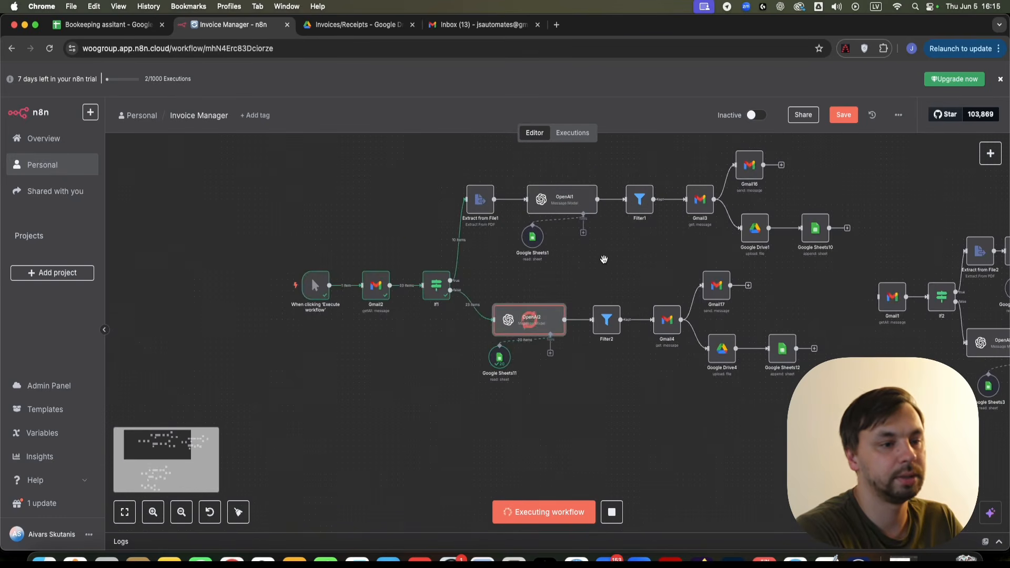
scroll(617, 304, up, 4)
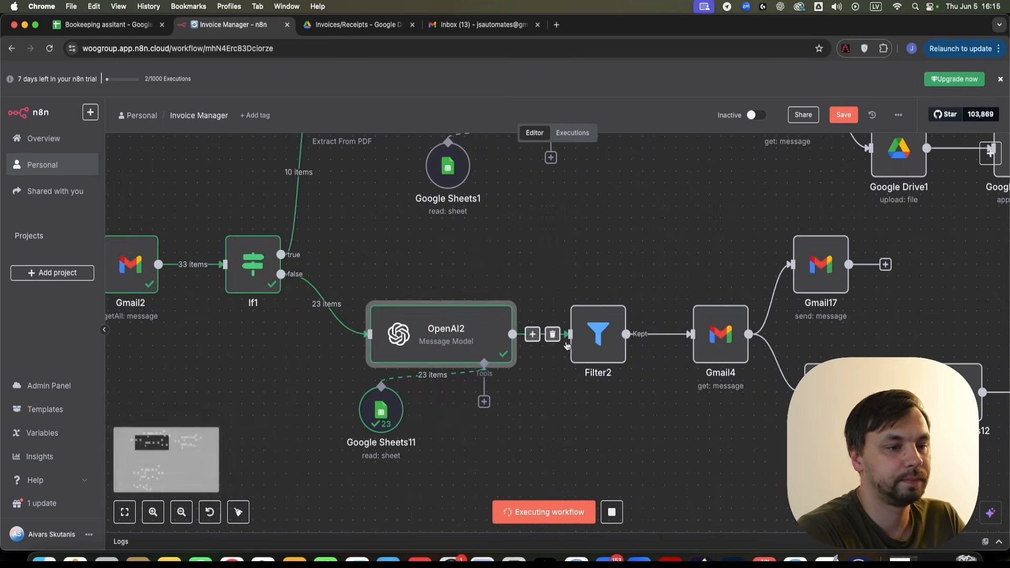
right_click(602, 343)
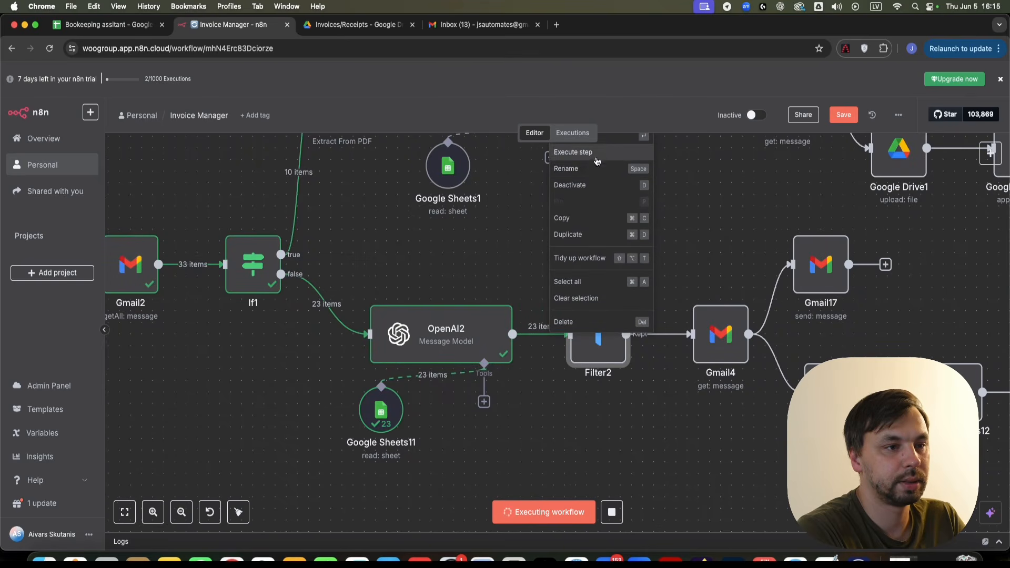
click(597, 156)
- Run the Gmail4 step on the two filtered items
scroll(700, 227, right, 5)
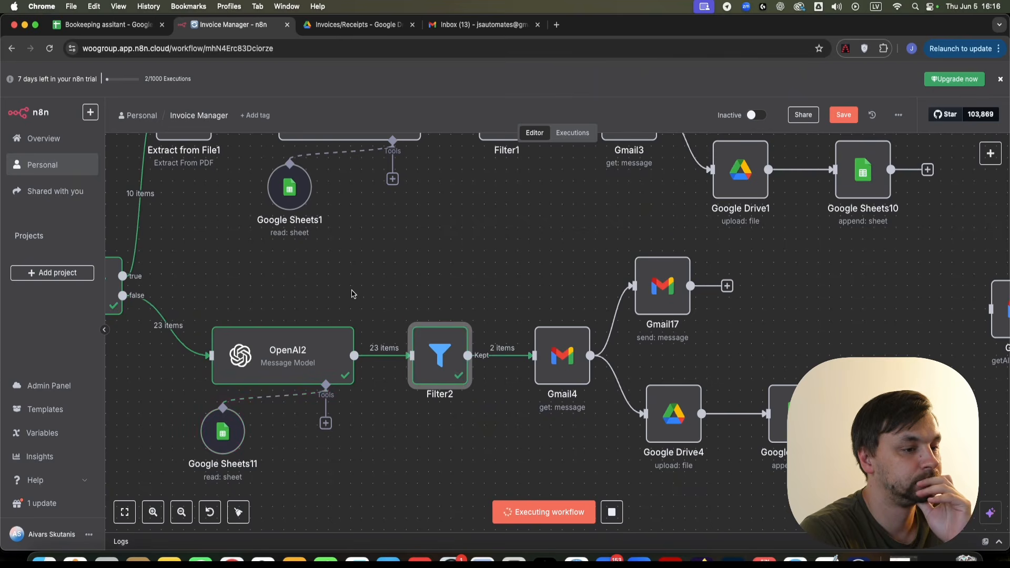
scroll(584, 304, right, 5)
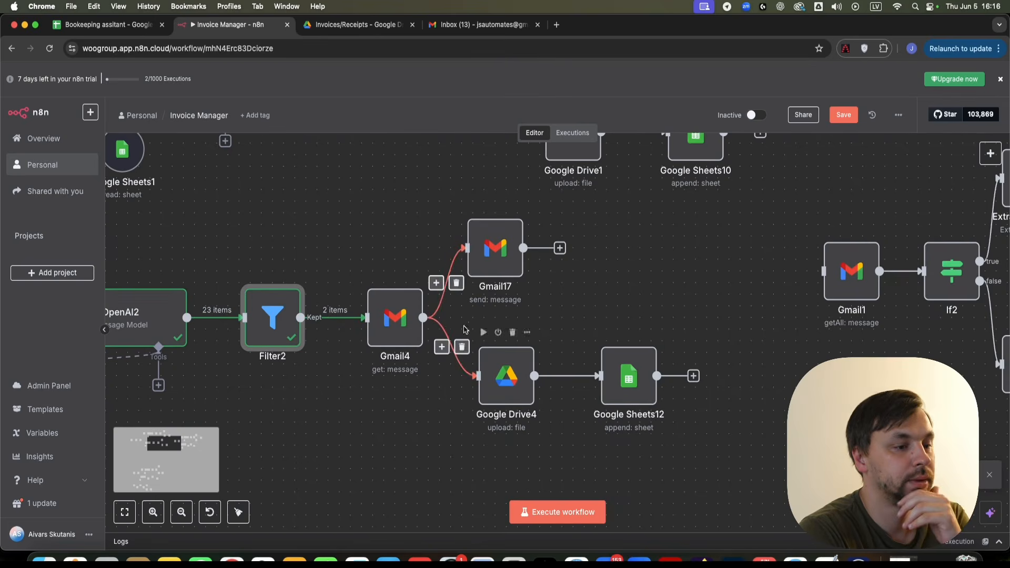
right_click(395, 338)
click(453, 364)
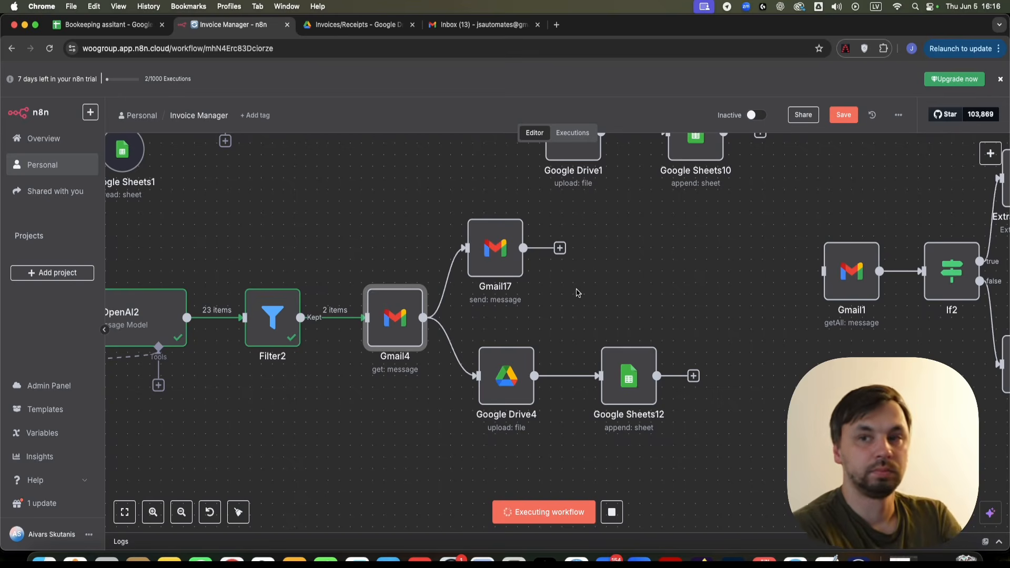
- Run Gmail17, delete the Google Drive4 node, and move Google Sheets12 beside Gmail4
right_click(495, 256)
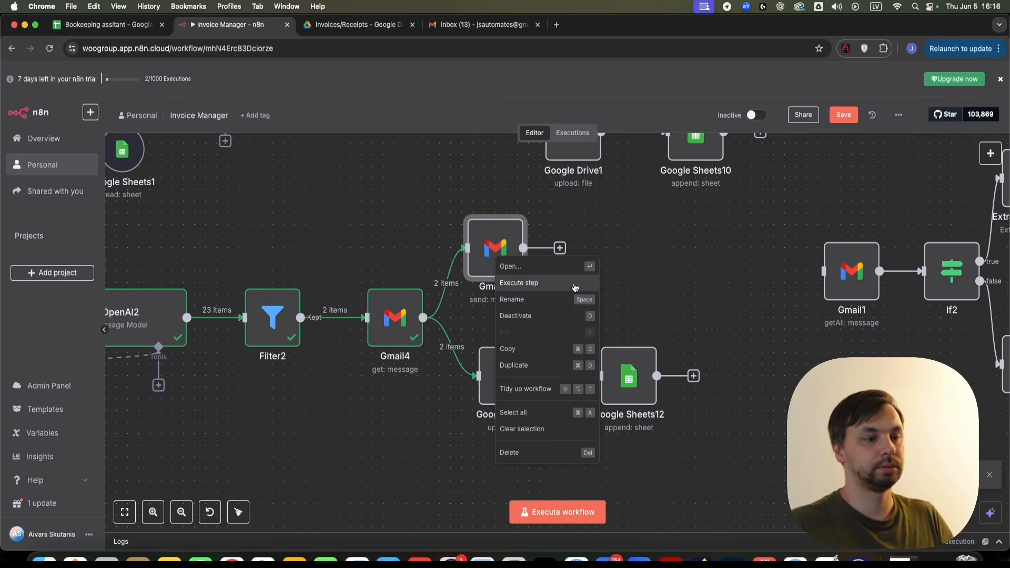
click(575, 287)
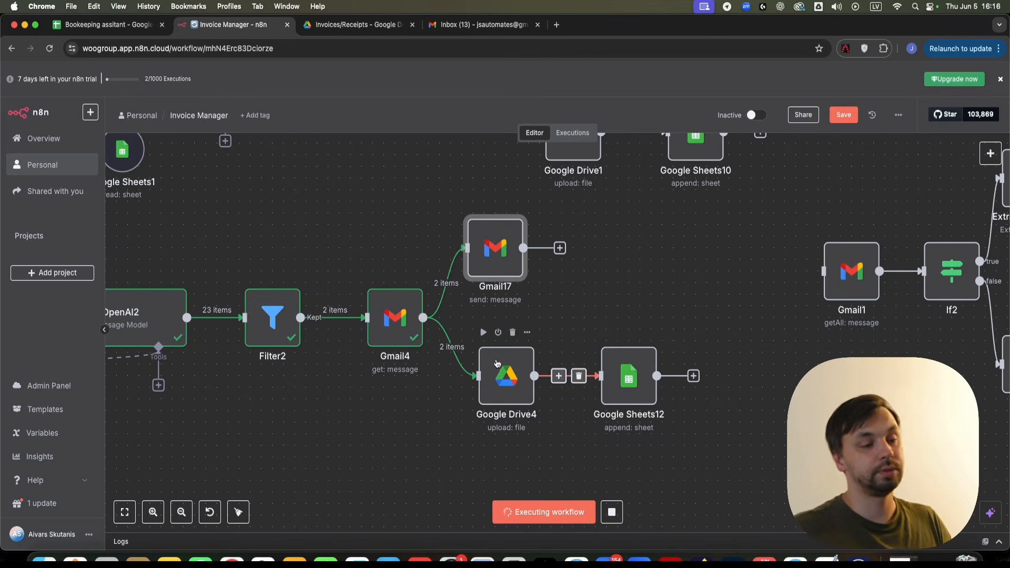
right_click(502, 383)
click(494, 363)
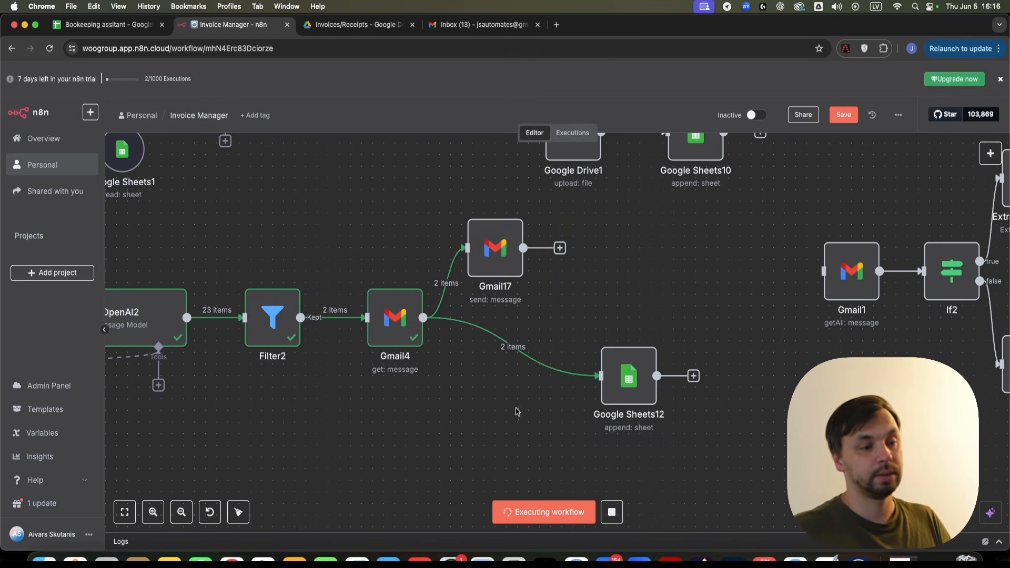
drag(641, 388, 518, 412)
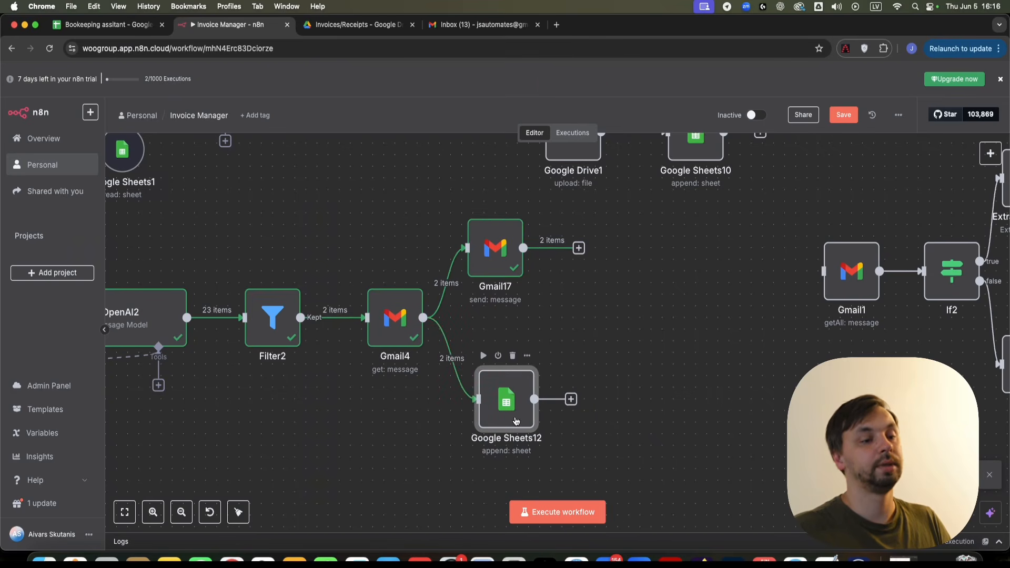
- Clear the Invoice URL expression in Google Sheets12
double_click(516, 421)
scroll(531, 343, down, 6)
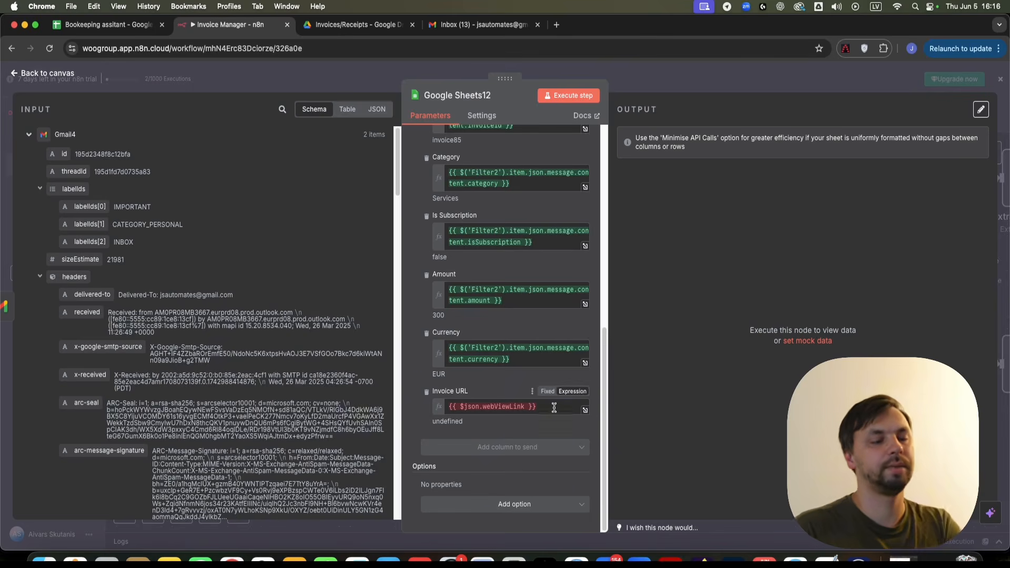
drag(554, 409, 449, 405)
key(BackSpace)
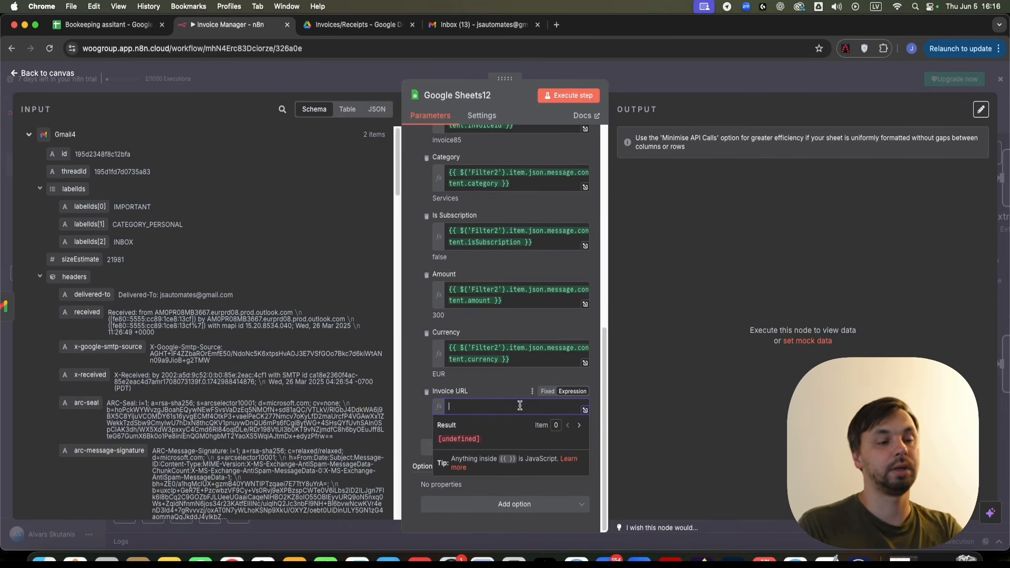
click(484, 385)
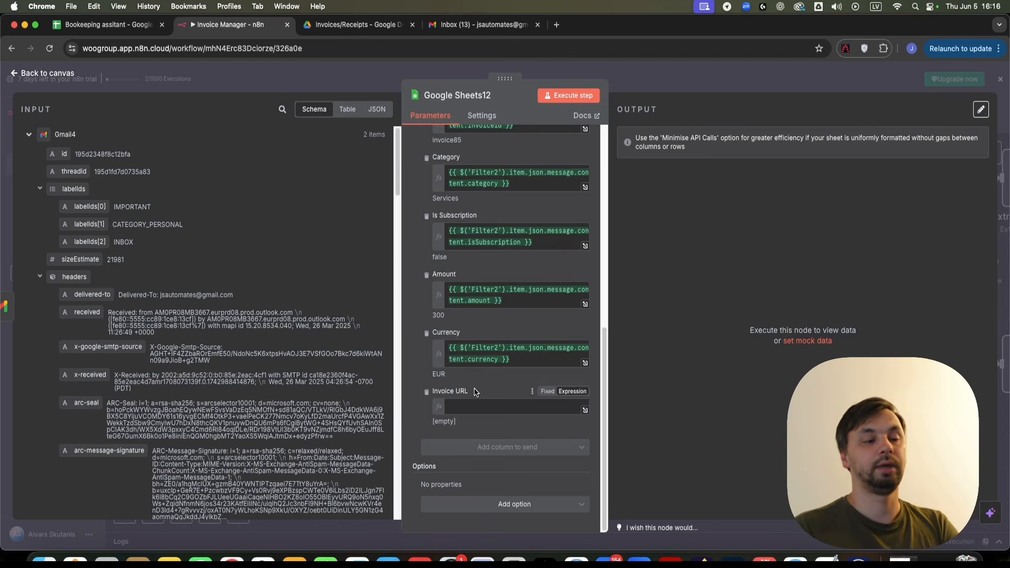
click(671, 84)
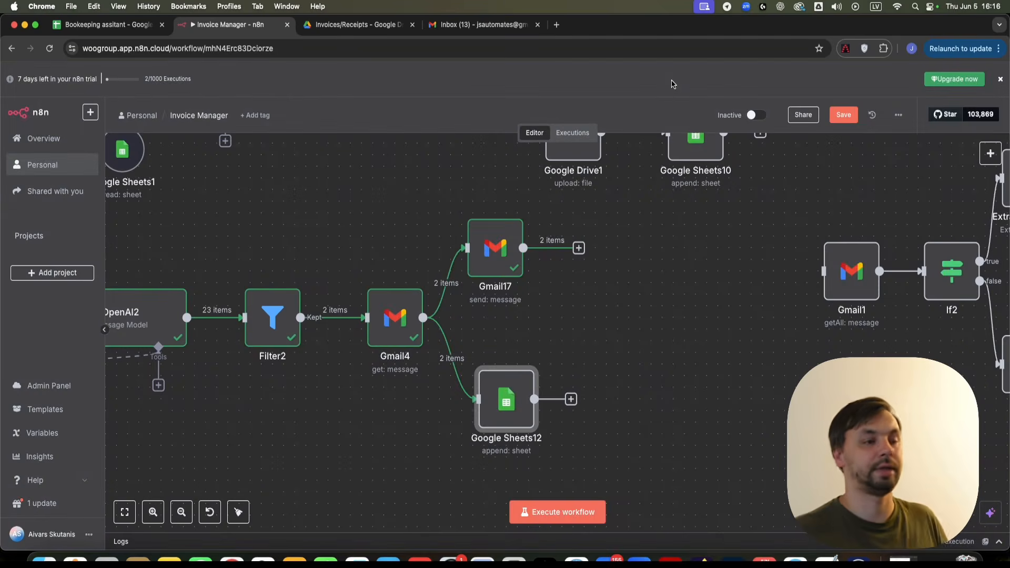
- Select and copy all nodes of the top-left invoice workflow
scroll(521, 175, down, 5)
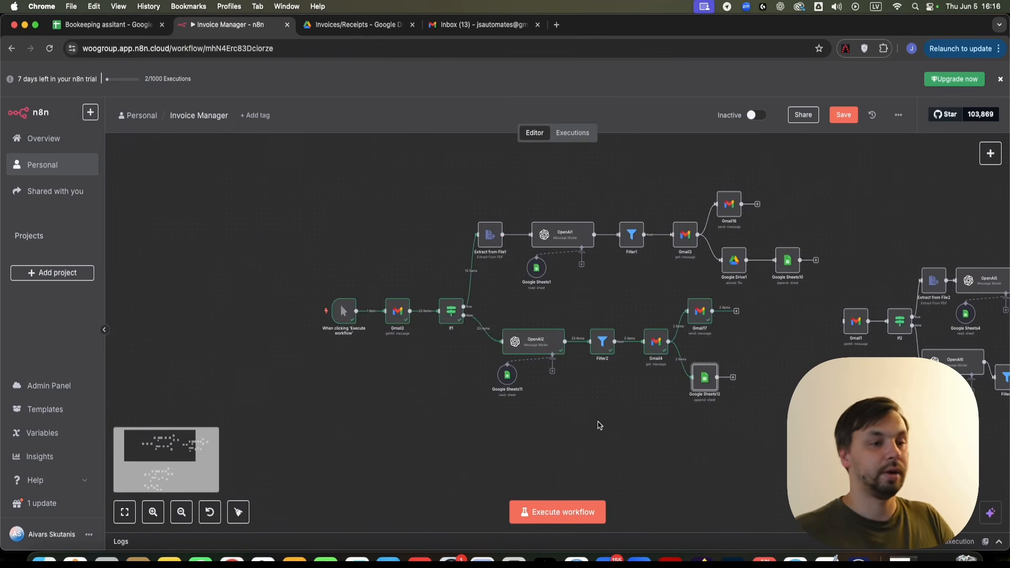
scroll(219, 300, down, 5)
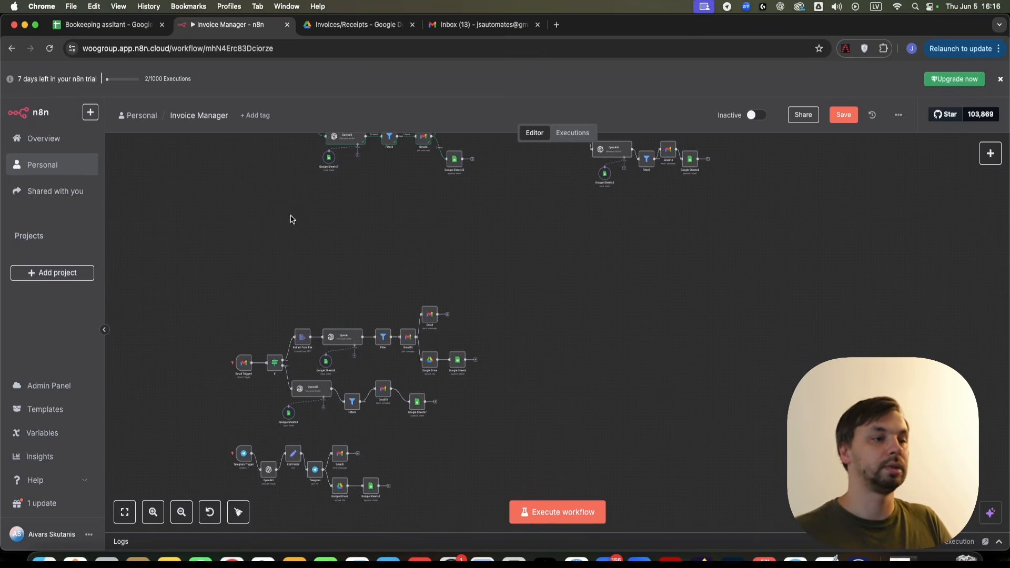
drag(292, 219, 446, 335)
drag(664, 328, 417, 136)
scroll(423, 248, up, 10)
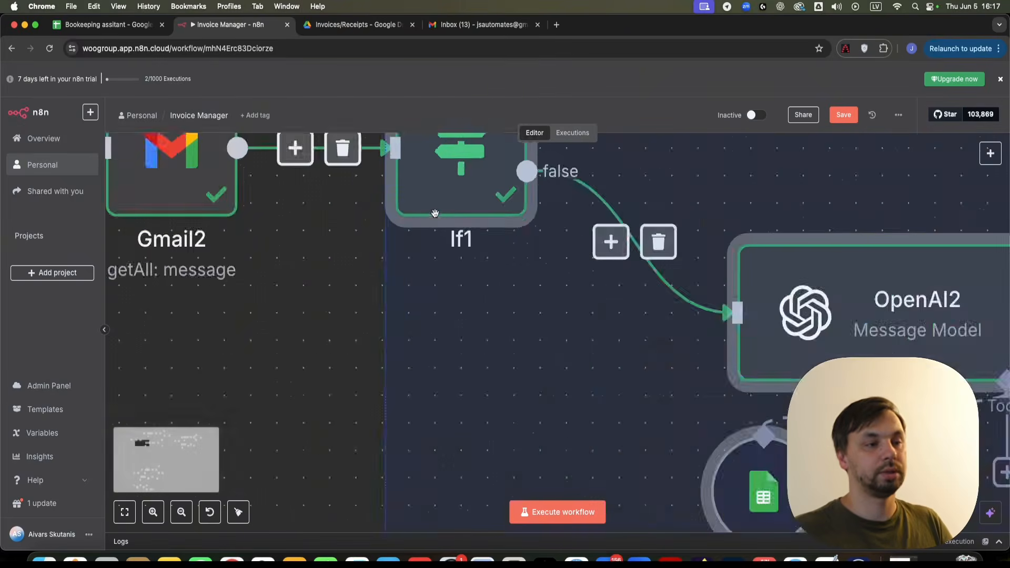
scroll(415, 284, down, 9)
key(super+c)
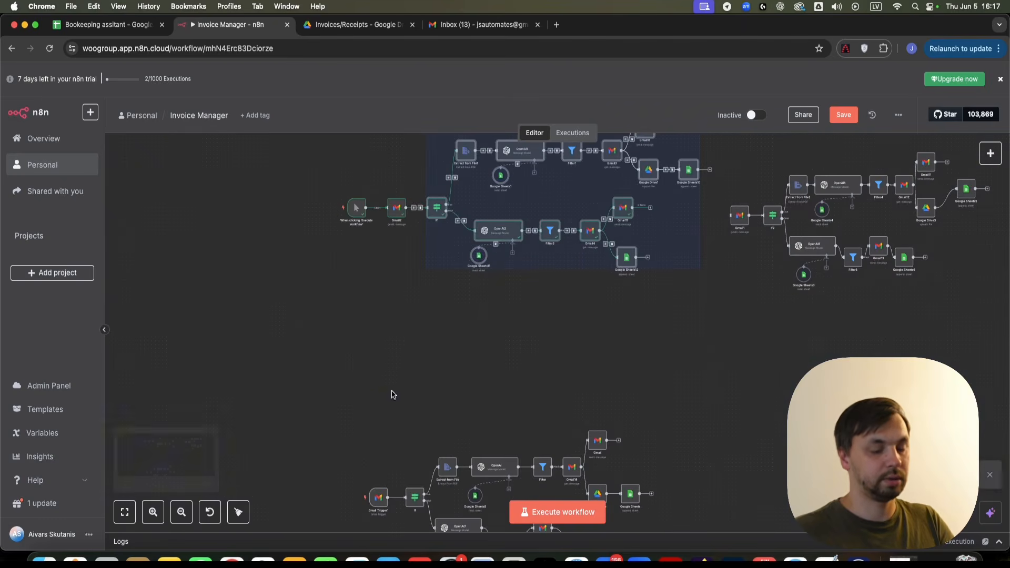
- Paste the copy and place the If3 branch in the empty middle area
drag(382, 404, 397, 322)
key(super+v)
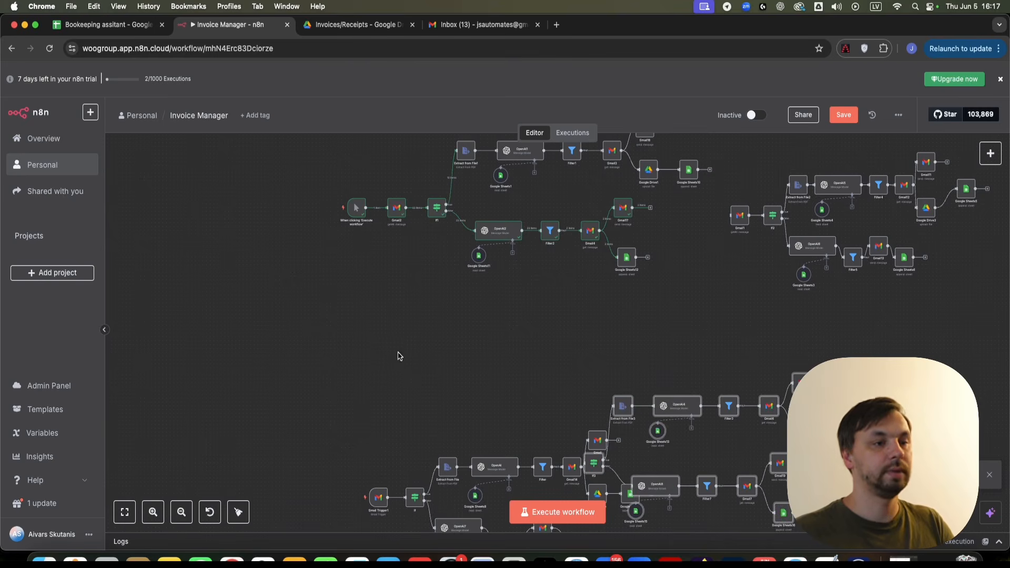
drag(662, 399, 420, 296)
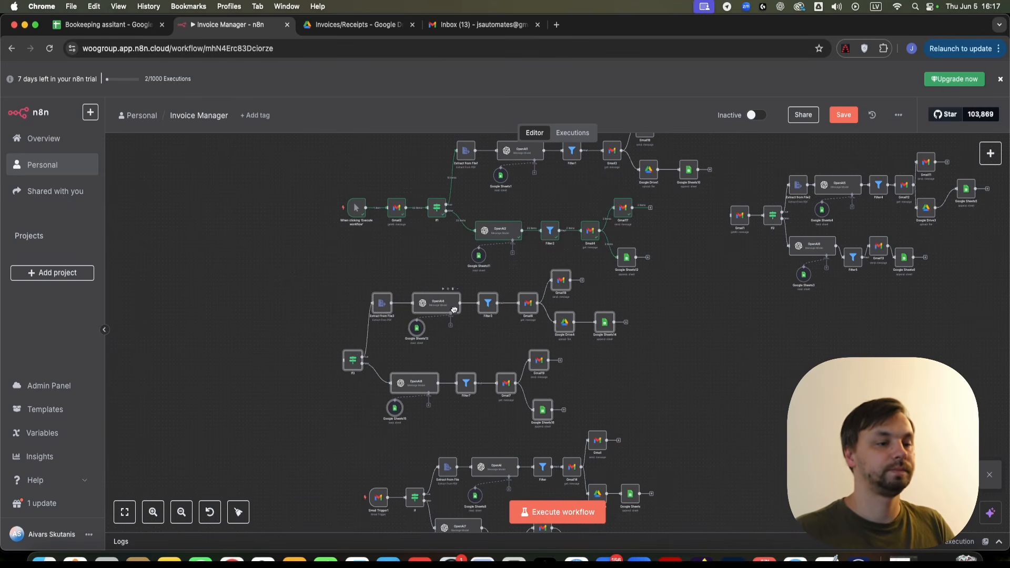
drag(288, 428, 363, 302)
scroll(343, 250, up, 5)
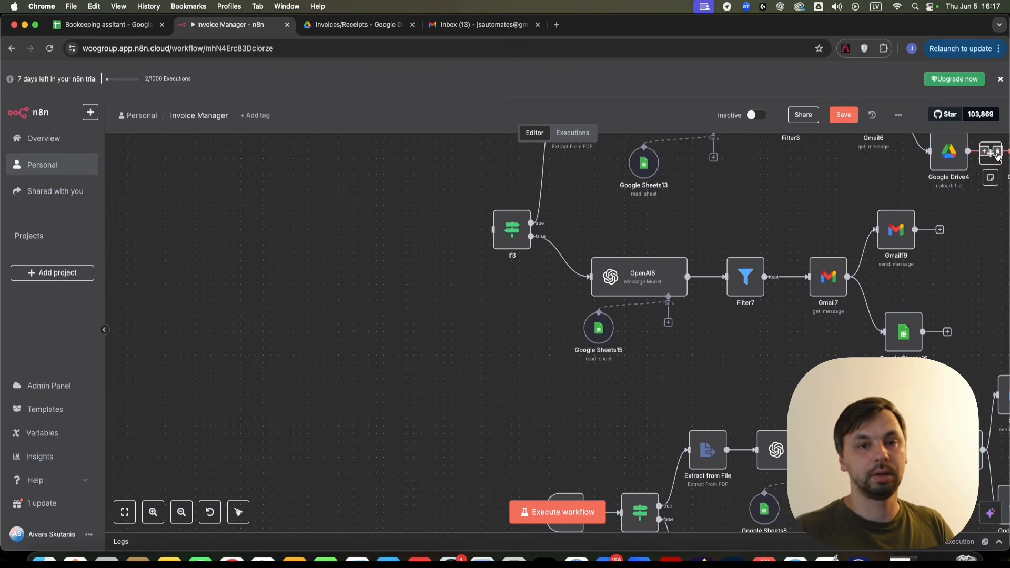
- Add a Gmail Trigger node from the node search and open its settings
click(991, 157)
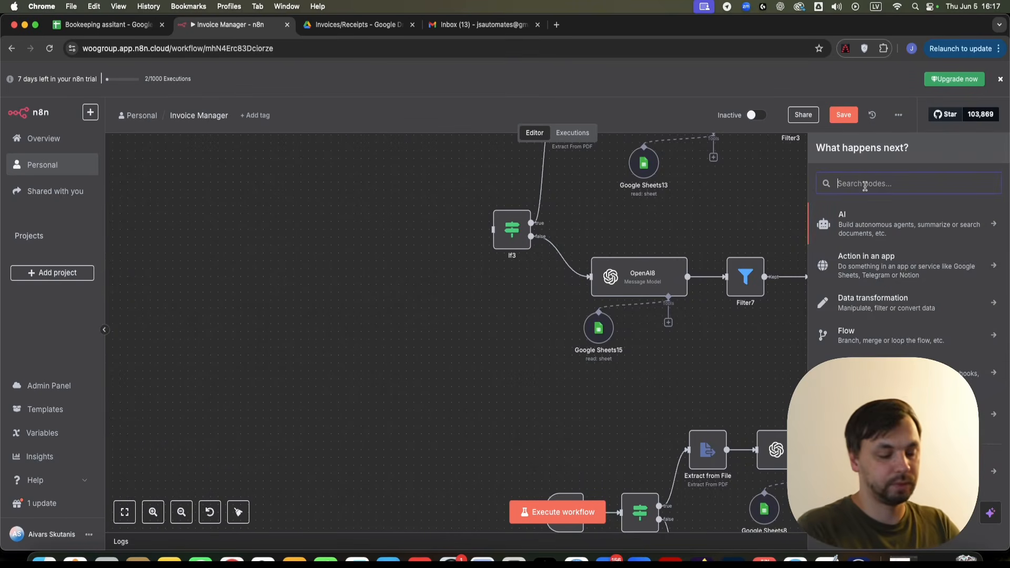
text(gmail)
click(889, 221)
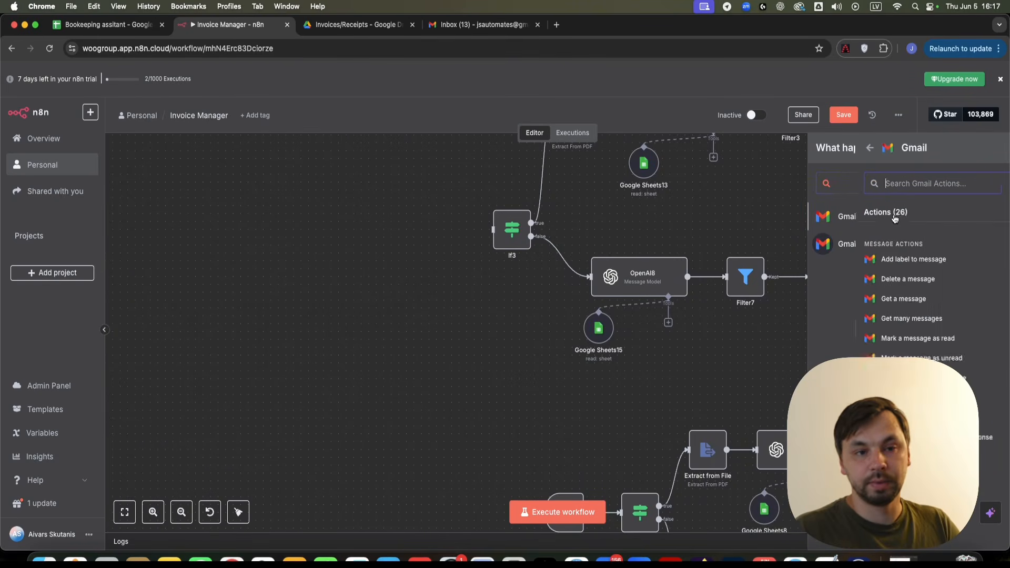
scroll(909, 290, down, 5)
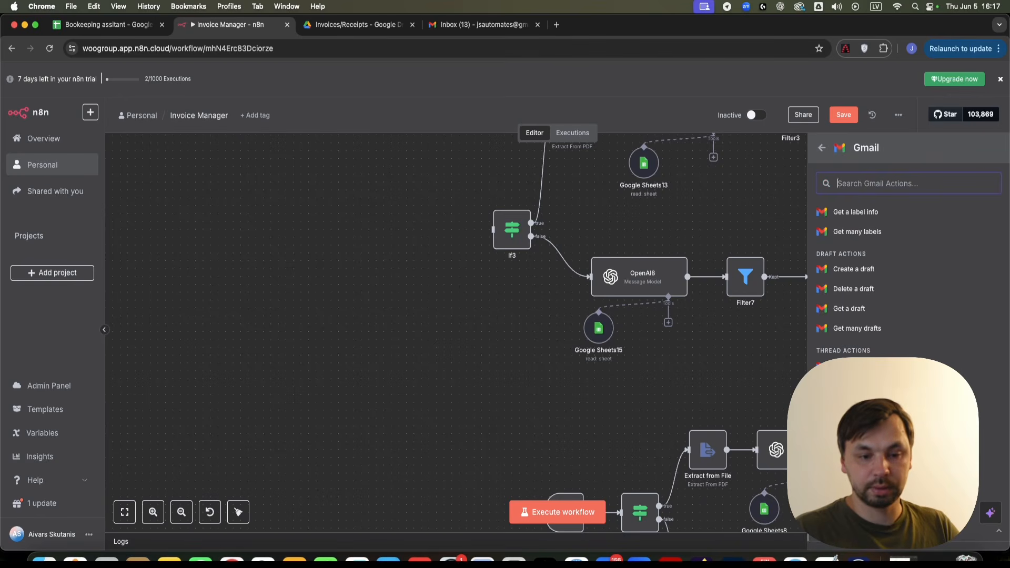
scroll(908, 274, down, 1)
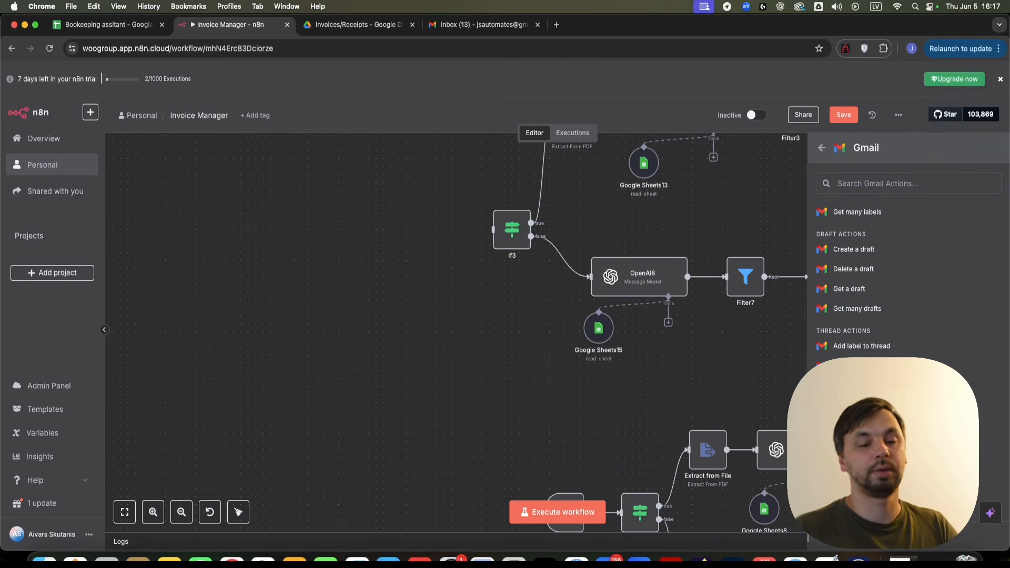
click(873, 518)
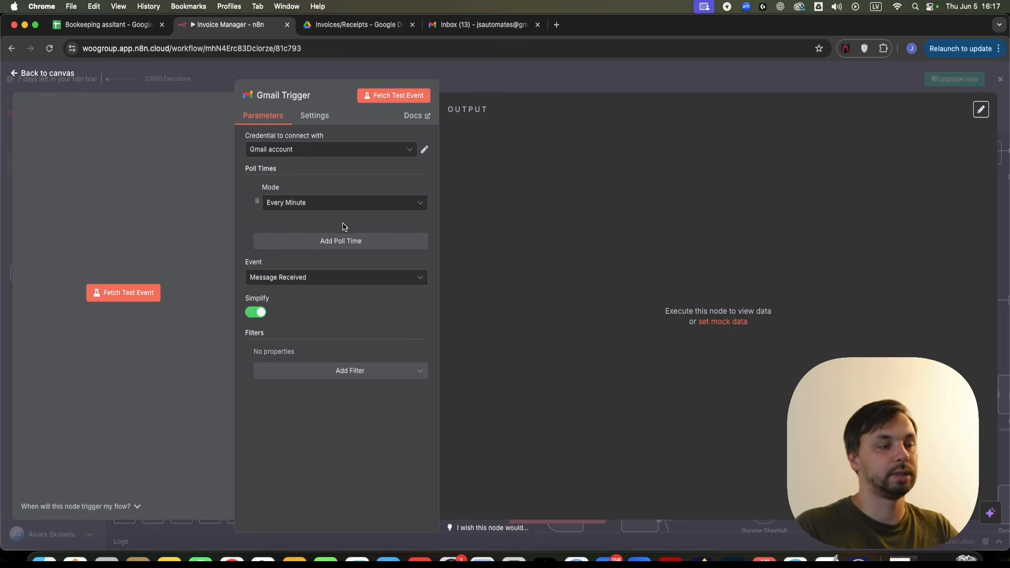
- Keep polling Every Minute for Message Received, with Simplify turned off
click(327, 205)
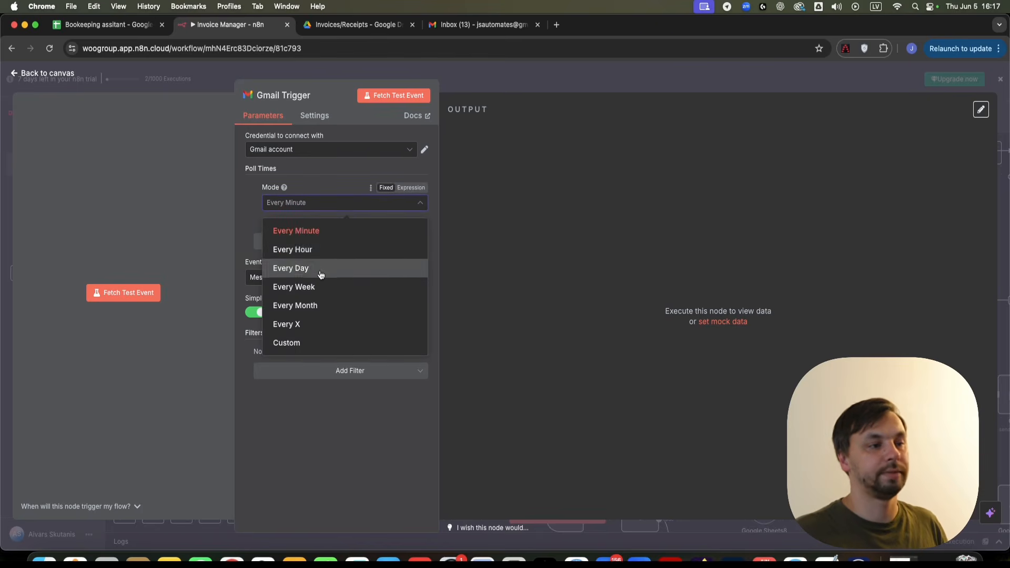
click(335, 237)
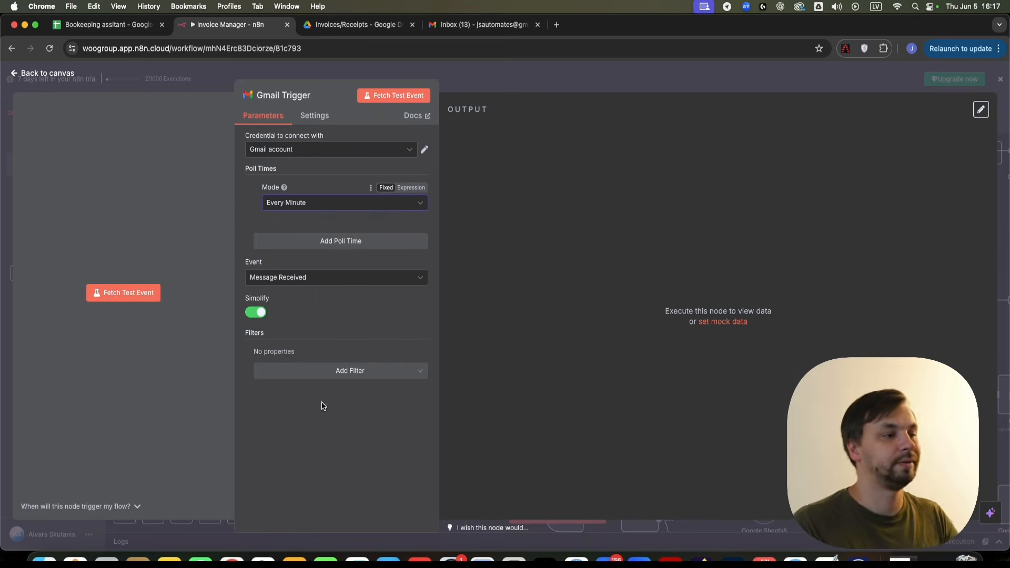
click(252, 313)
click(283, 276)
click(286, 304)
- Add an INBOX label filter and a Search filter, then return to the canvas
click(366, 370)
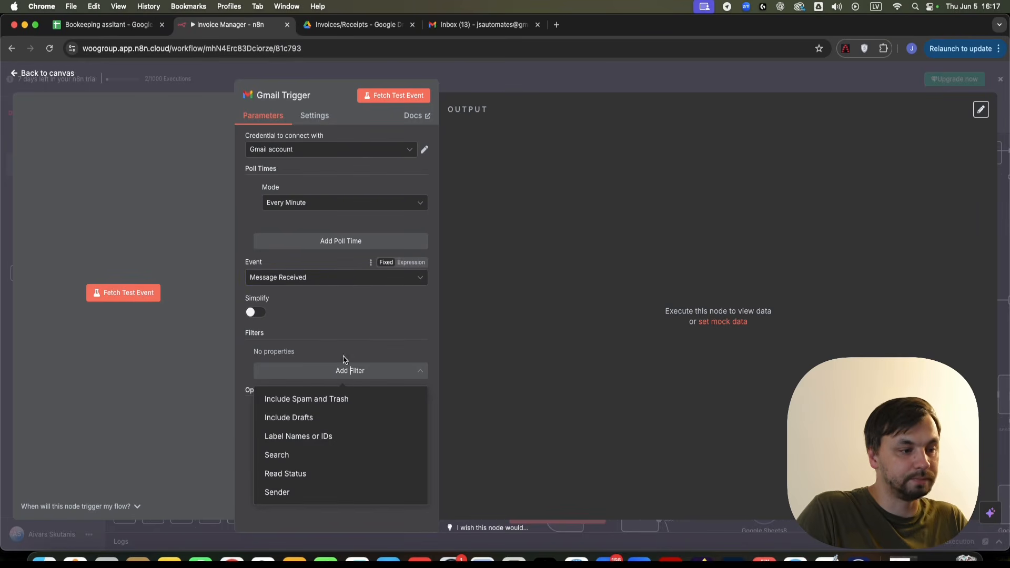
click(318, 438)
click(312, 367)
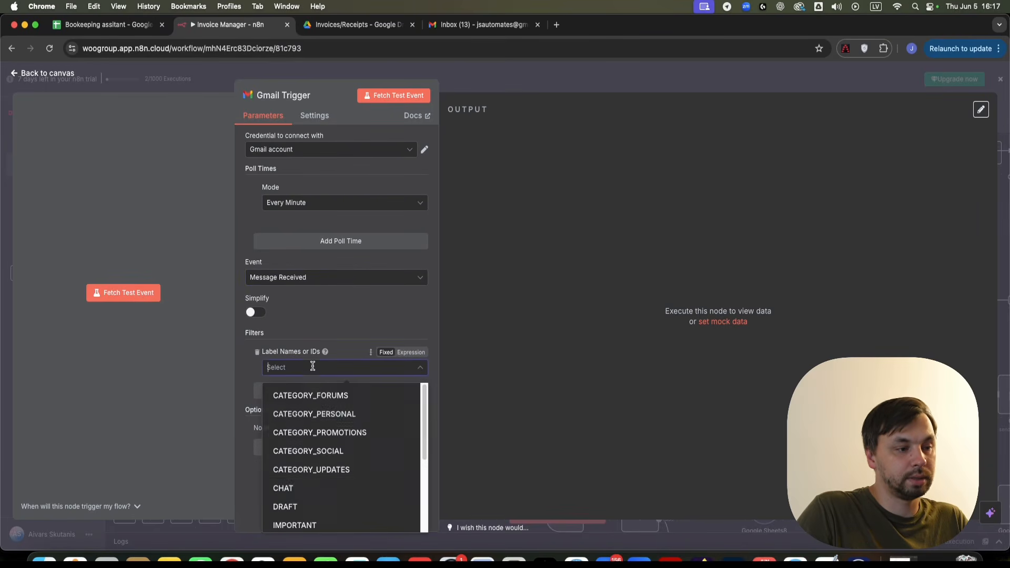
scroll(316, 490, down, 3)
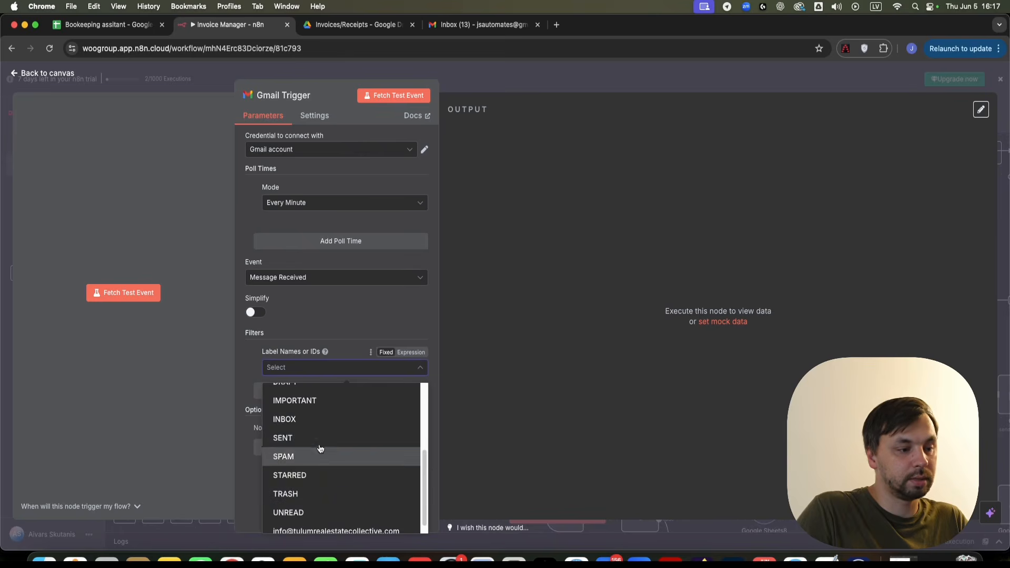
click(322, 420)
click(338, 324)
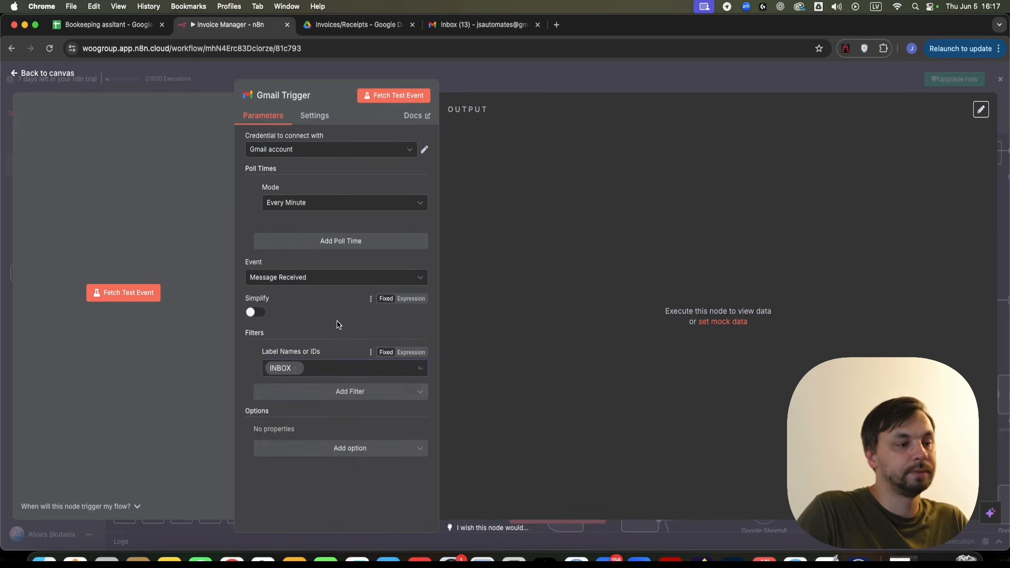
click(312, 394)
click(312, 457)
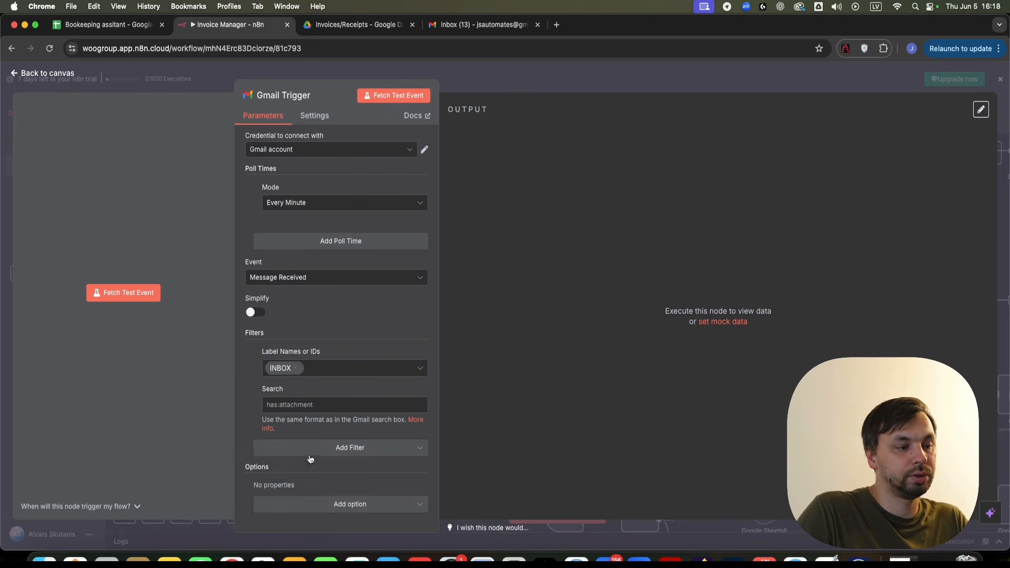
click(580, 73)
click(362, 378)
scroll(362, 379, down, 5)
drag(455, 155, 455, 195)
- Copy the invoice subject search query from Gmail2
scroll(466, 213, up, 1)
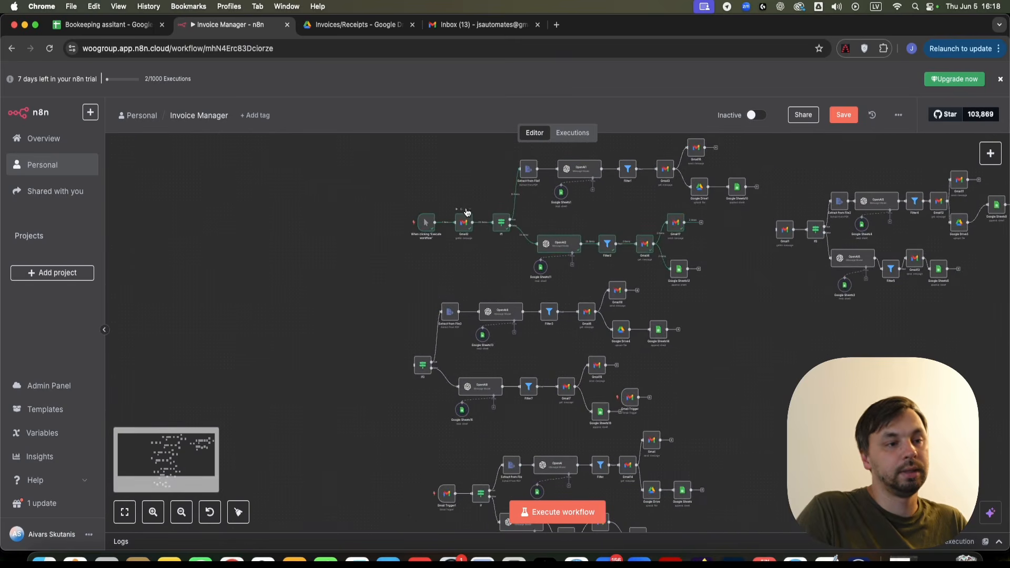
double_click(464, 223)
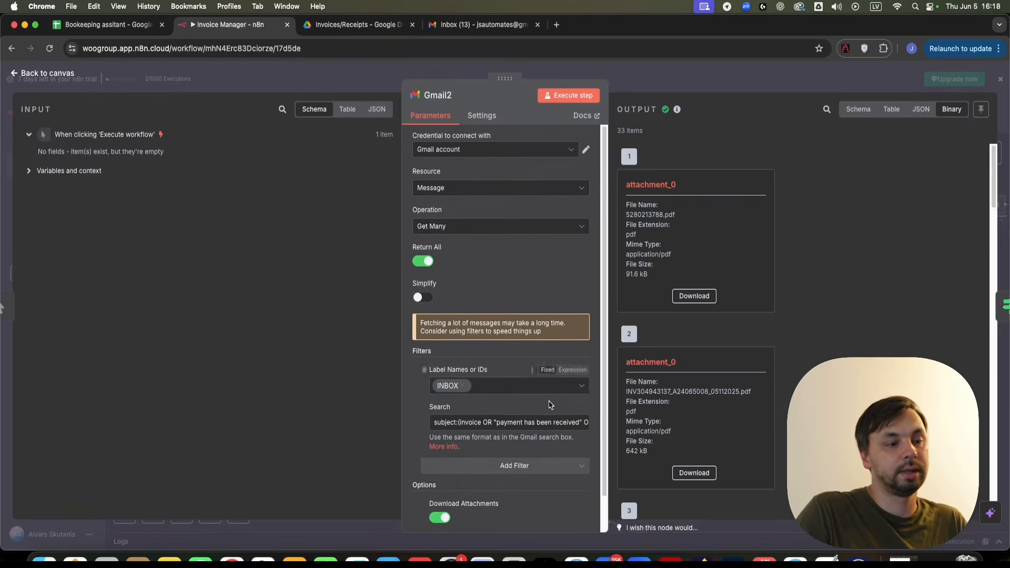
scroll(535, 415, down, 1)
click(531, 388)
key(super+a)
key(super+c)
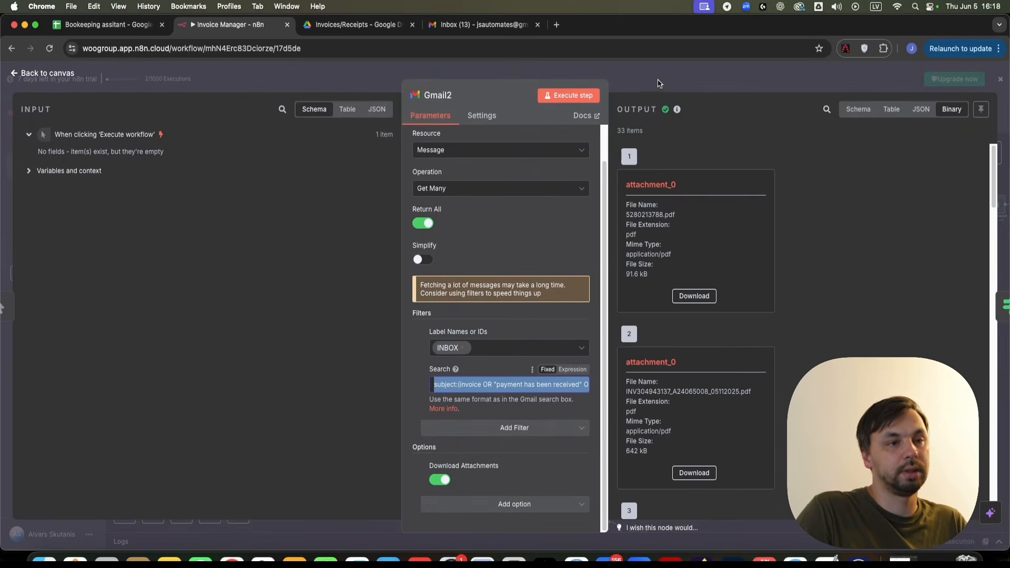
click(659, 84)
- Move the Gmail Trigger next to If3 and paste the query into its Search
scroll(417, 426, down, 2)
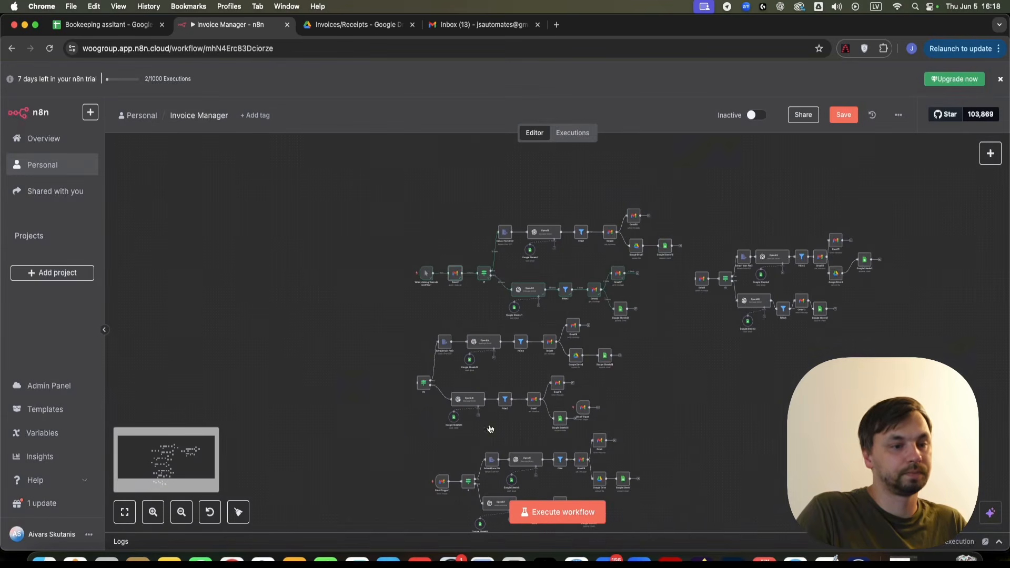
scroll(500, 439, up, 1)
drag(598, 412, 381, 376)
scroll(383, 390, up, 5)
double_click(383, 389)
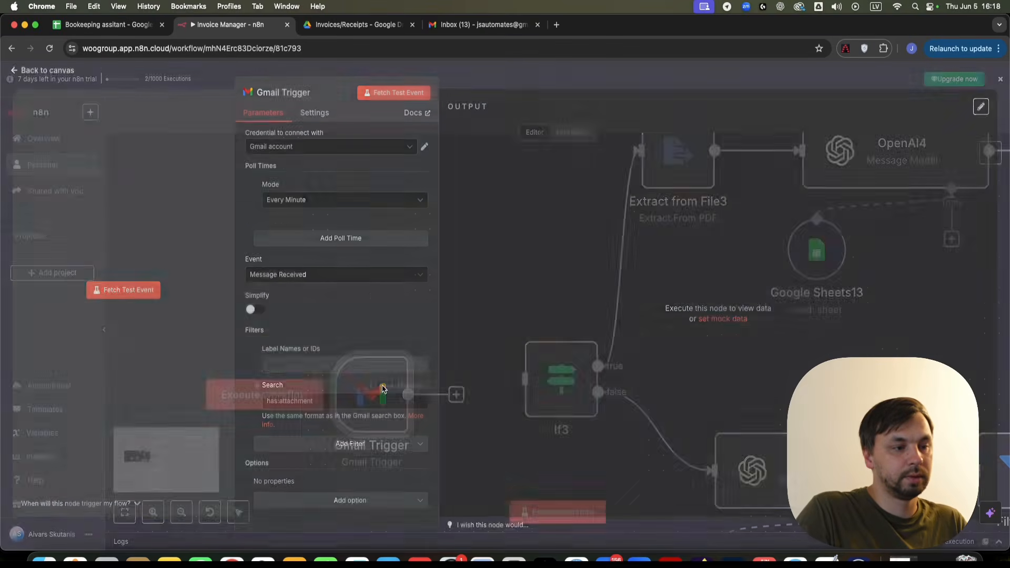
key(super+v)
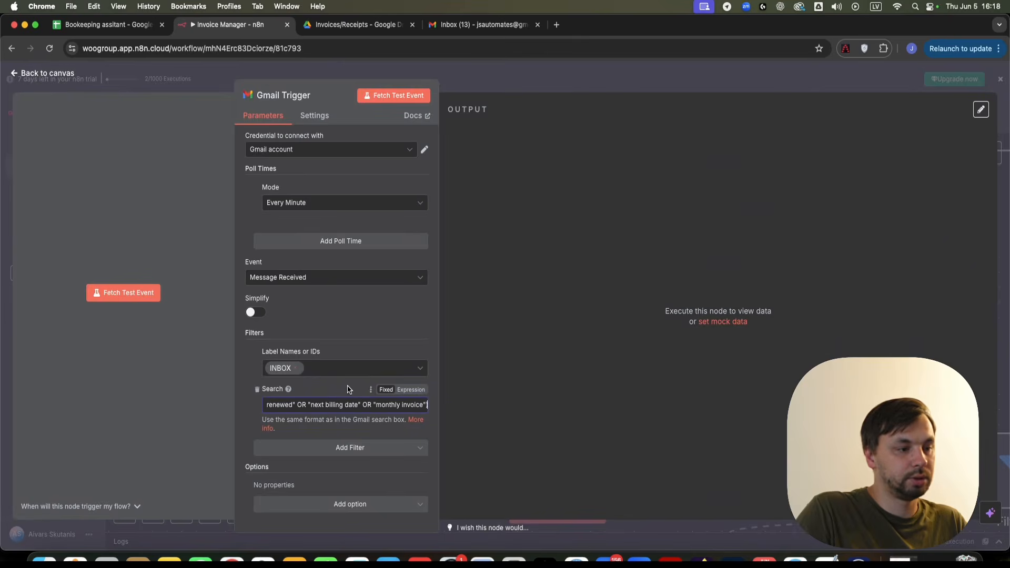
click(427, 410)
click(544, 124)
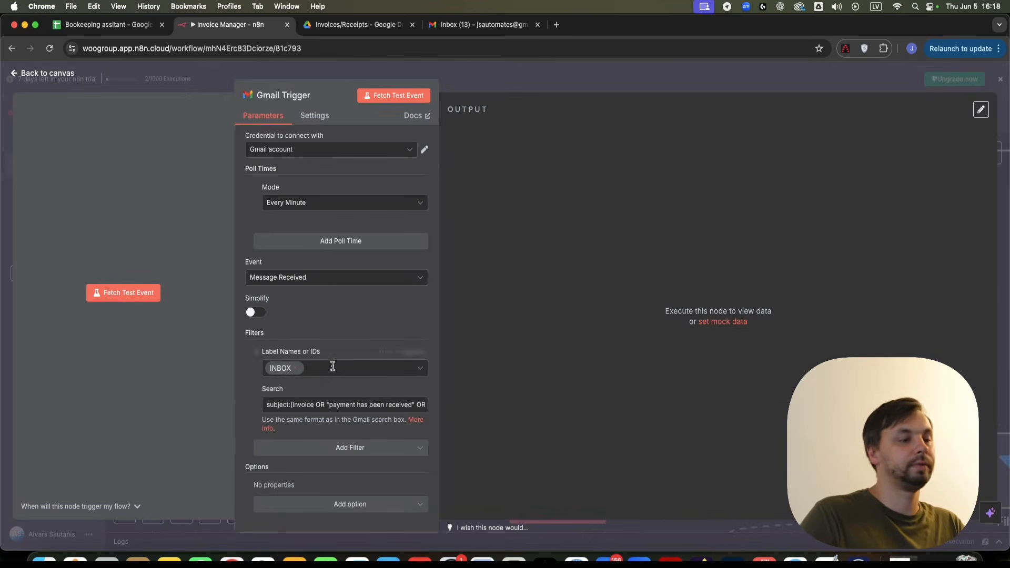
- Add the Download Attachments option to the Gmail Trigger and enable it
click(334, 503)
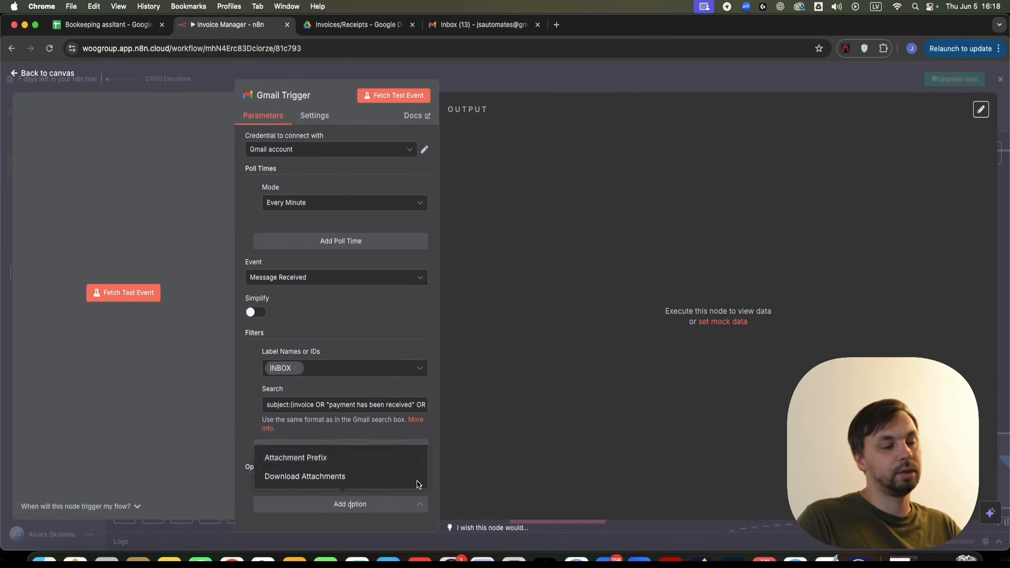
click(290, 476)
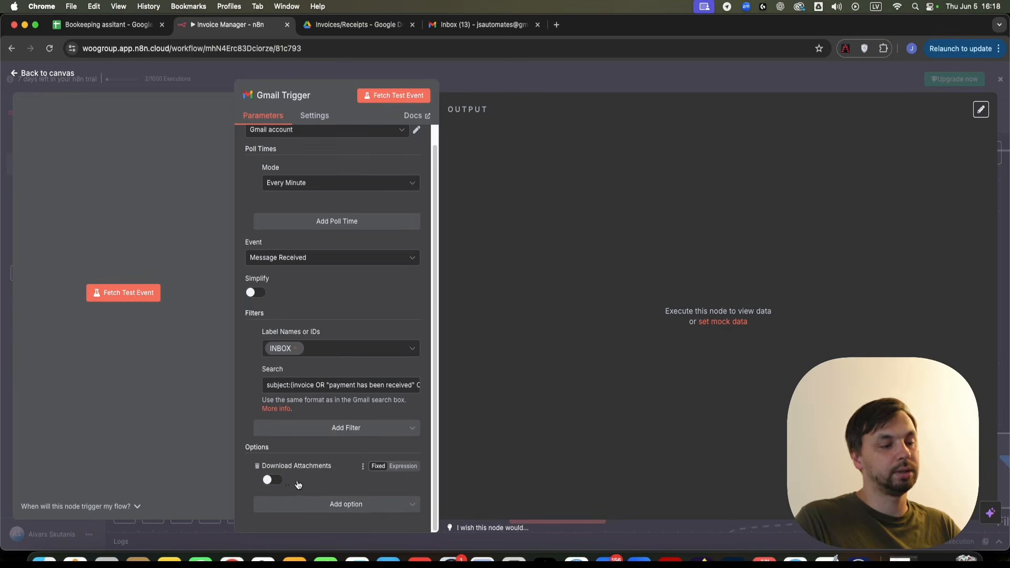
click(274, 480)
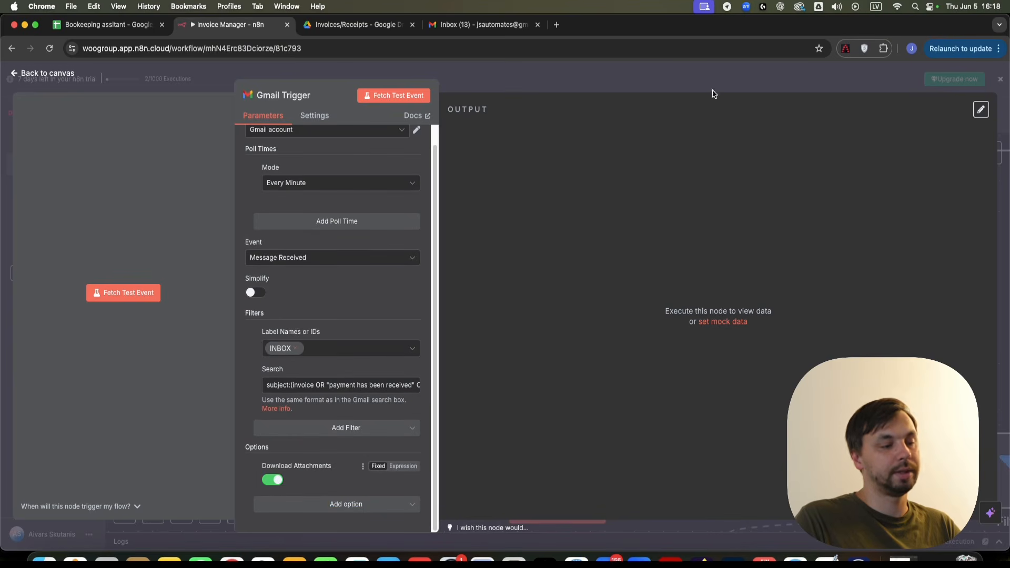
click(634, 80)
drag(490, 286, 362, 294)
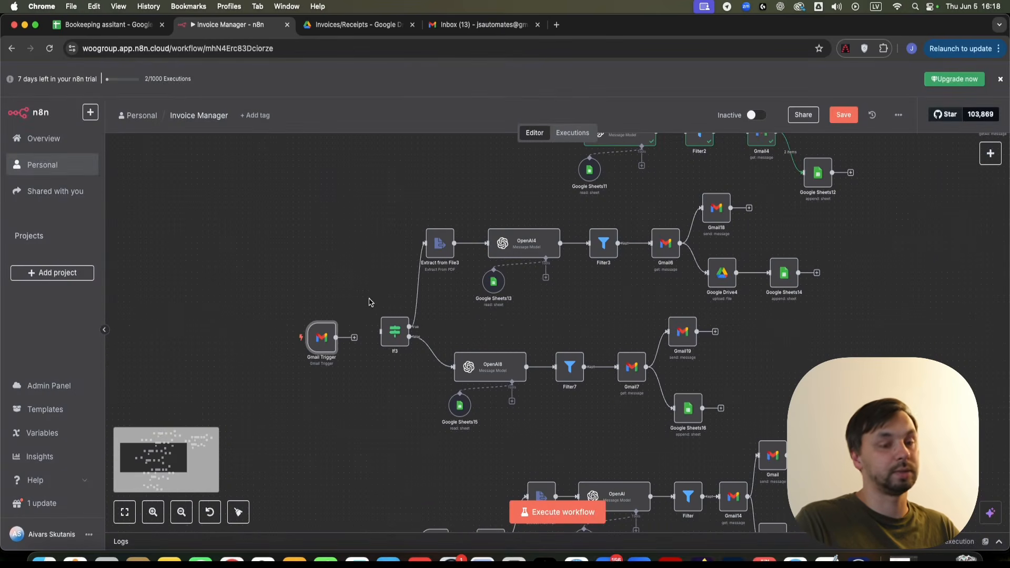
- Move the Gmail Trigger closer to If3 and check If3's pdf condition
scroll(368, 293, down, 5)
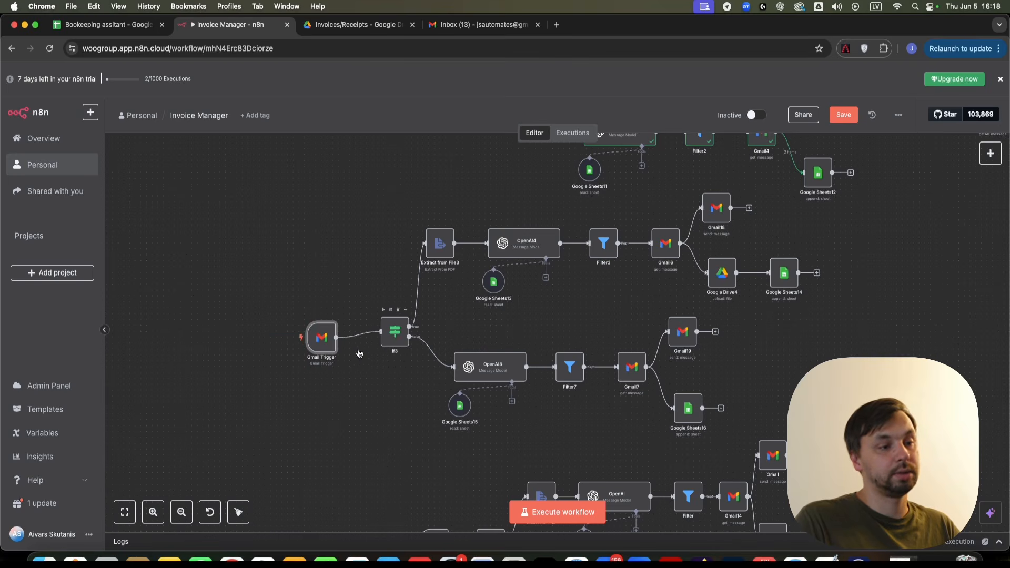
drag(322, 339, 339, 333)
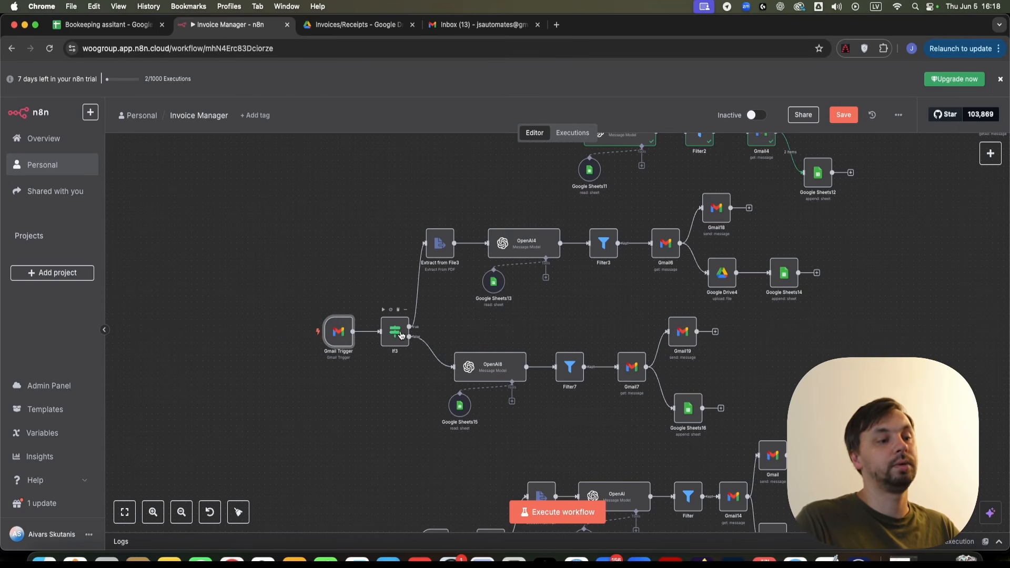
scroll(401, 336, up, 3)
double_click(376, 350)
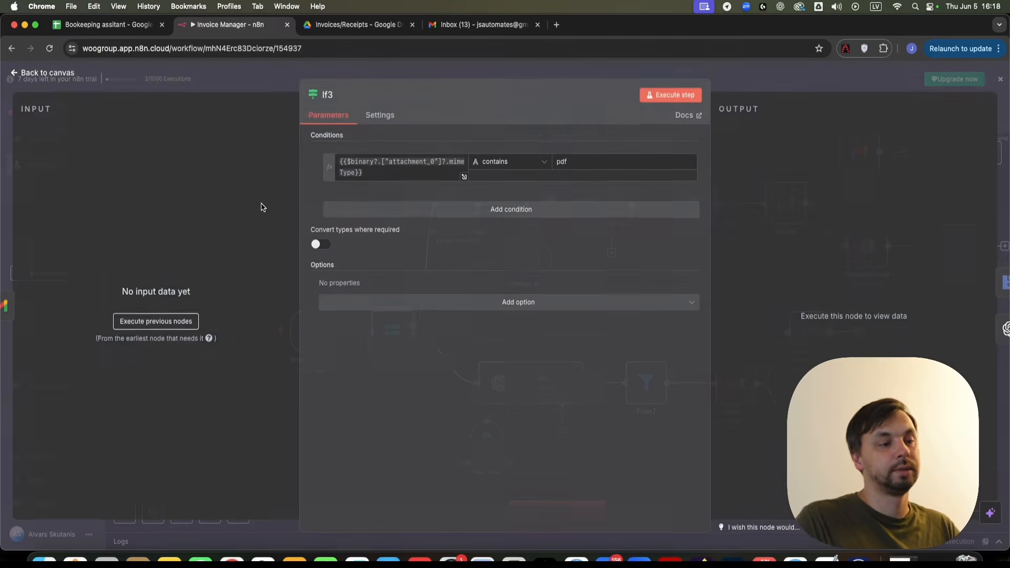
- Inspect Gmail6's Message ID expression, then recenter the invoice branch
scroll(714, 258, right, 5)
scroll(714, 258, up, 2)
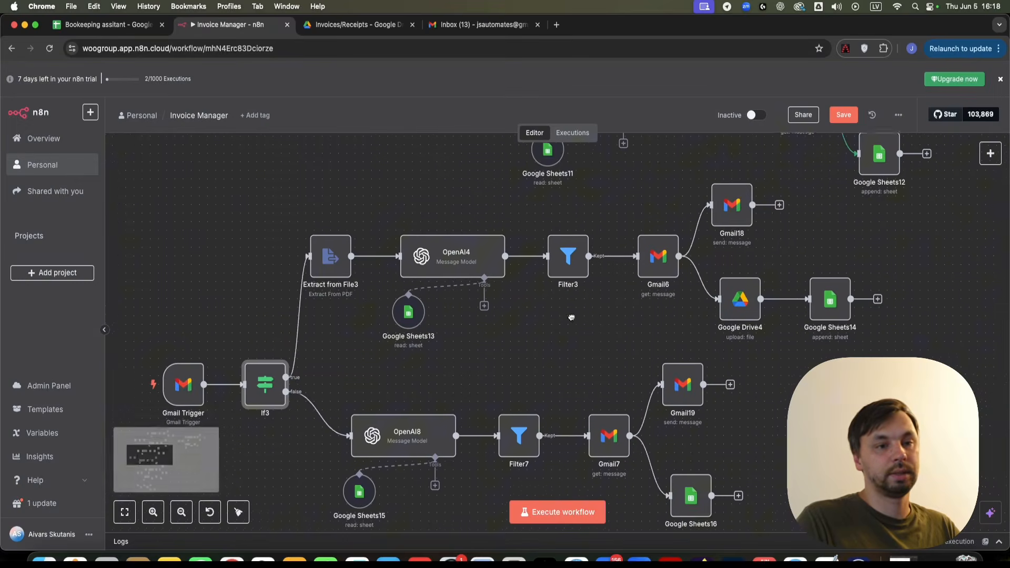
double_click(649, 257)
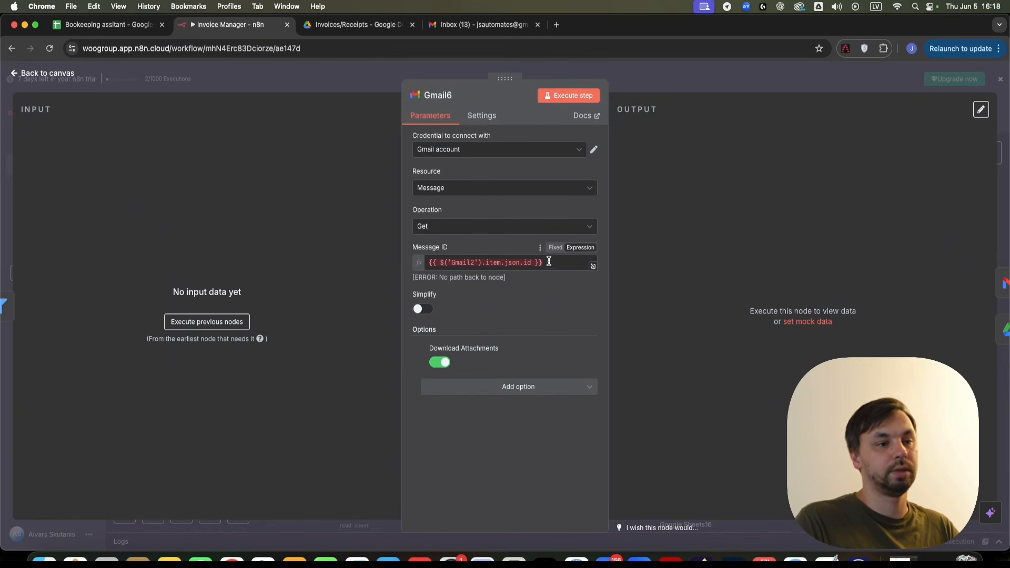
drag(548, 263, 343, 243)
click(726, 77)
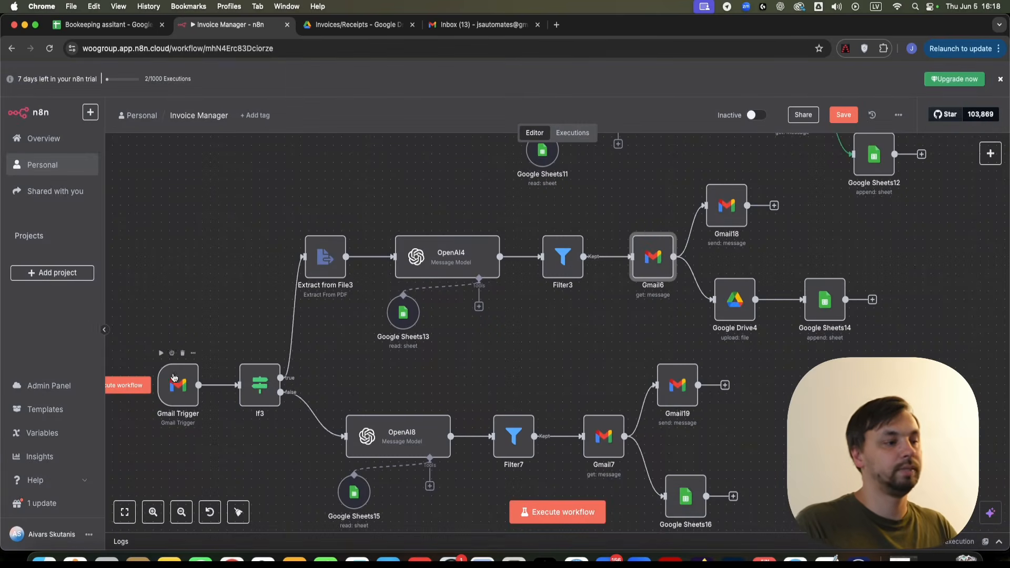
drag(164, 338, 279, 315)
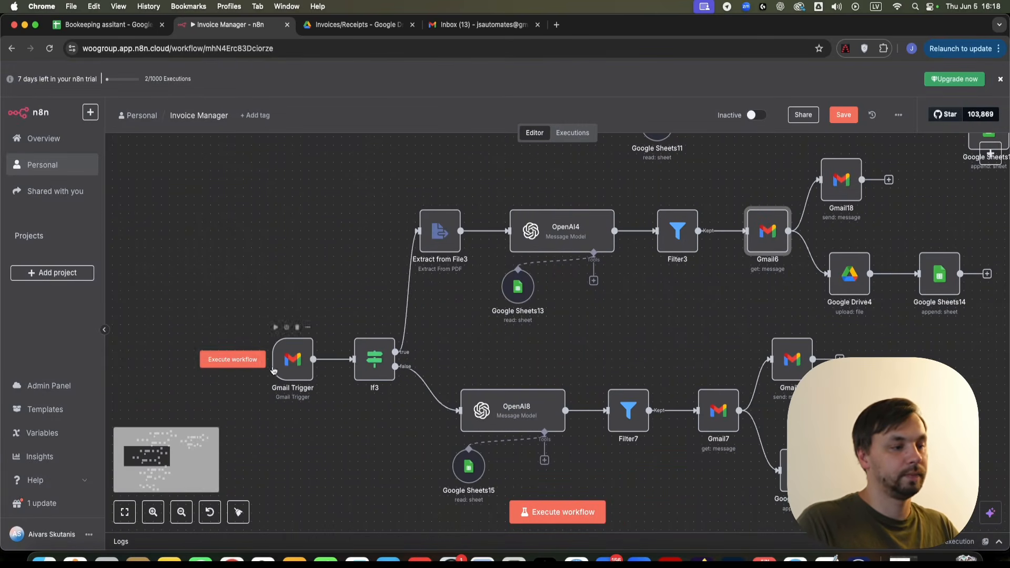
- In Mail, open the Google Cloud invoice email
click(611, 561)
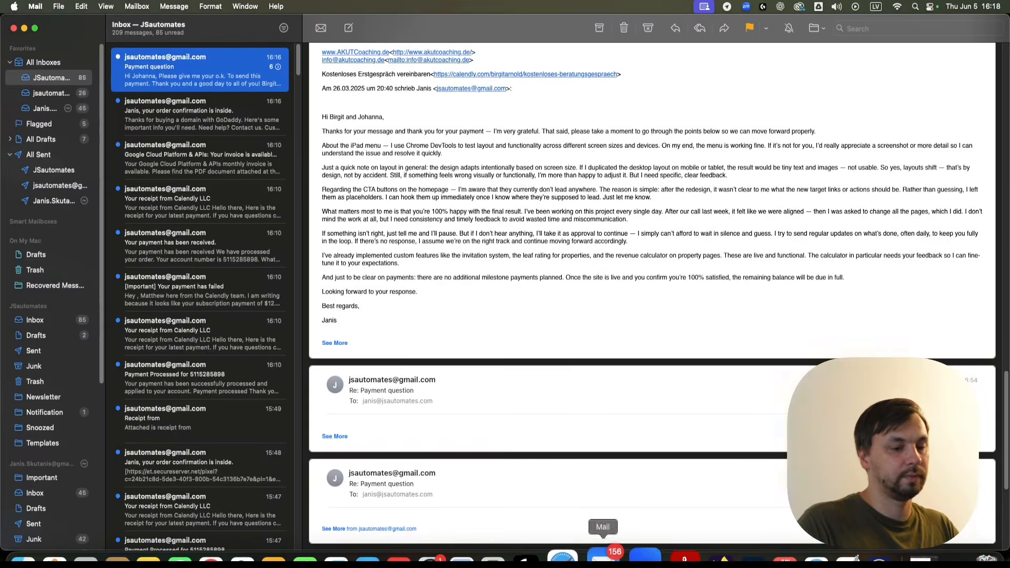
click(223, 136)
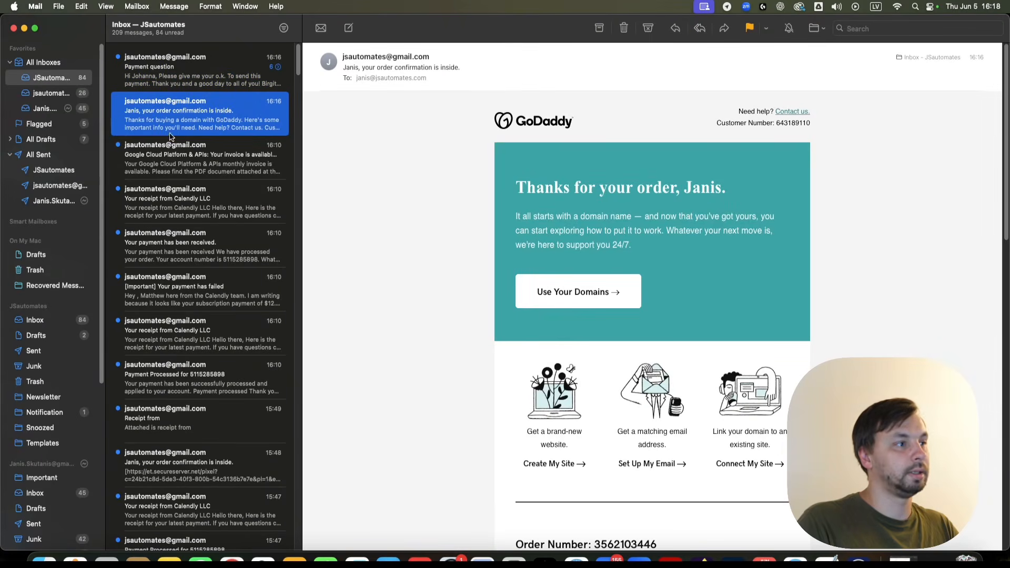
click(162, 166)
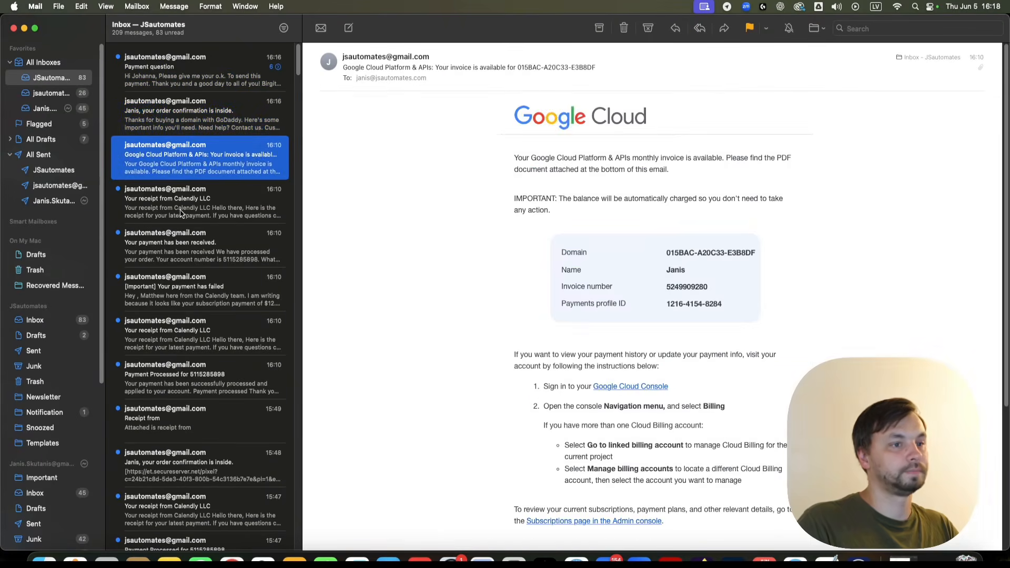
- Forward the invoice to the suggested Gmail address, send it, and hide Mail
click(724, 28)
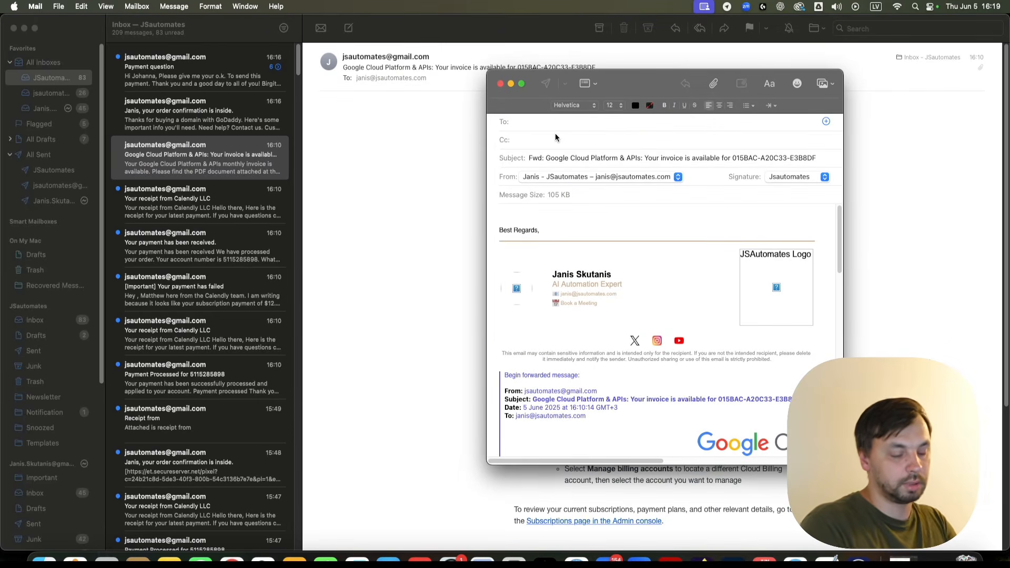
text(js)
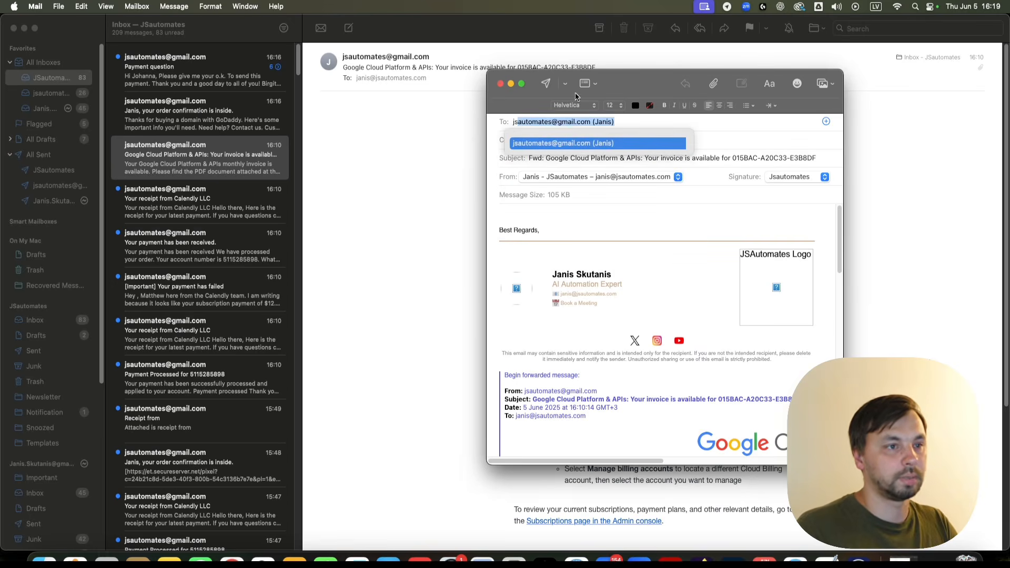
click(588, 143)
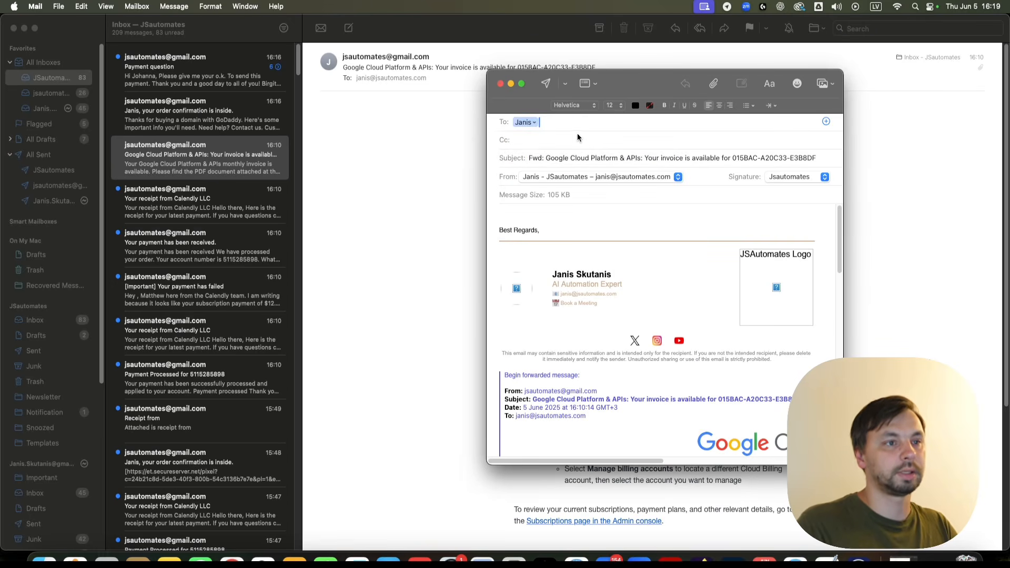
click(547, 84)
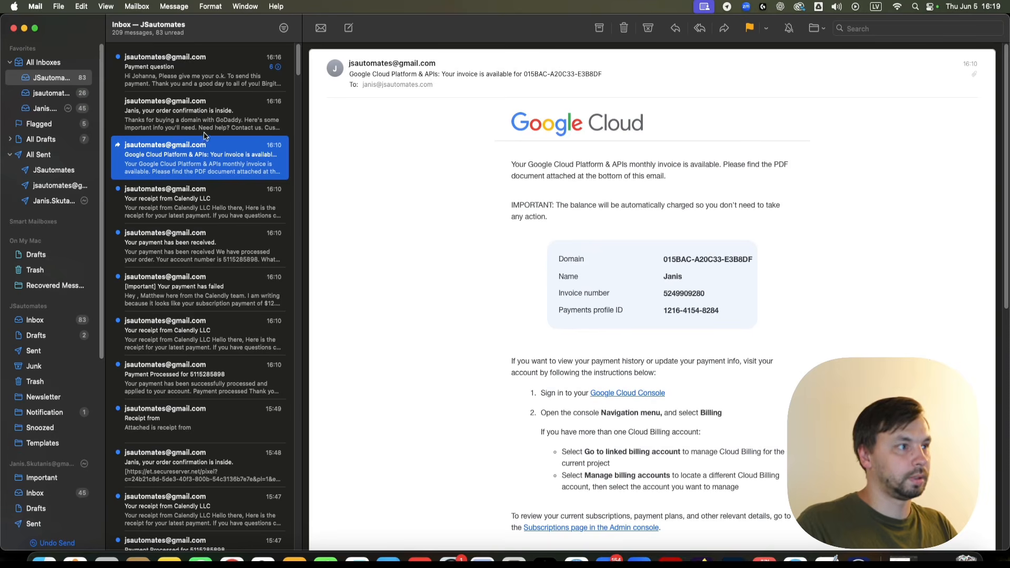
click(24, 27)
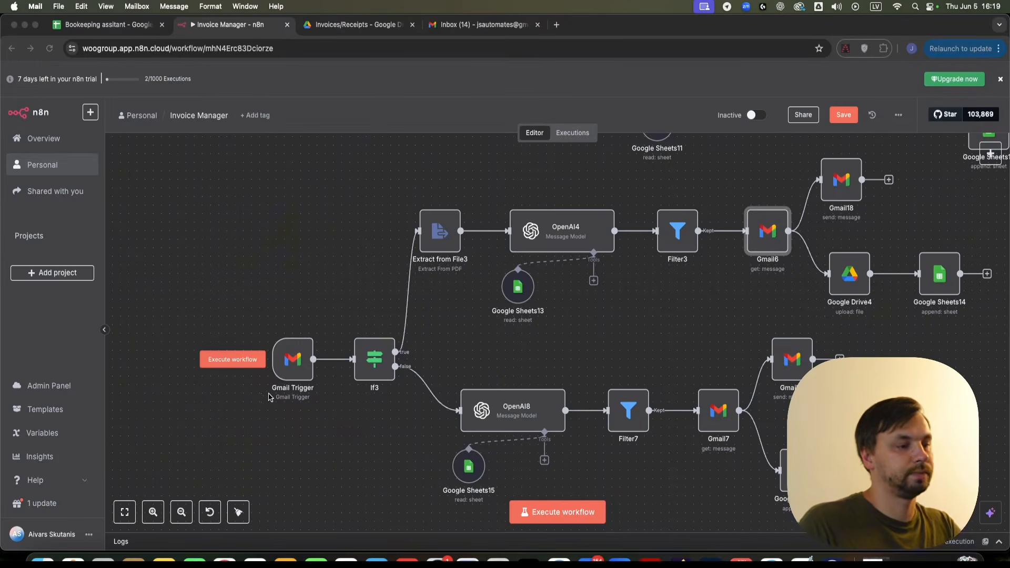
- Execute the Gmail Trigger step to fetch the forwarded invoice email
right_click(290, 368)
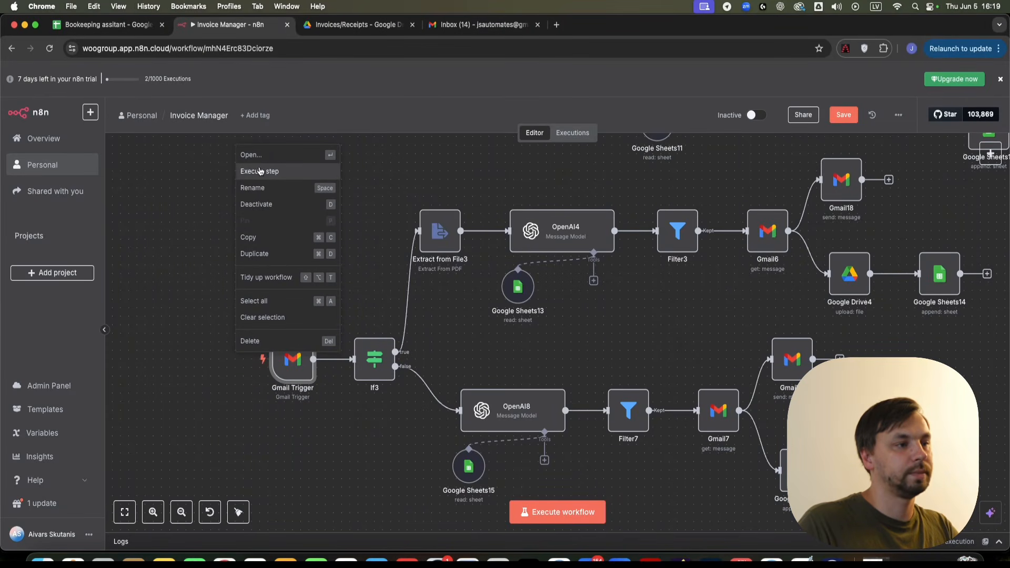
click(260, 171)
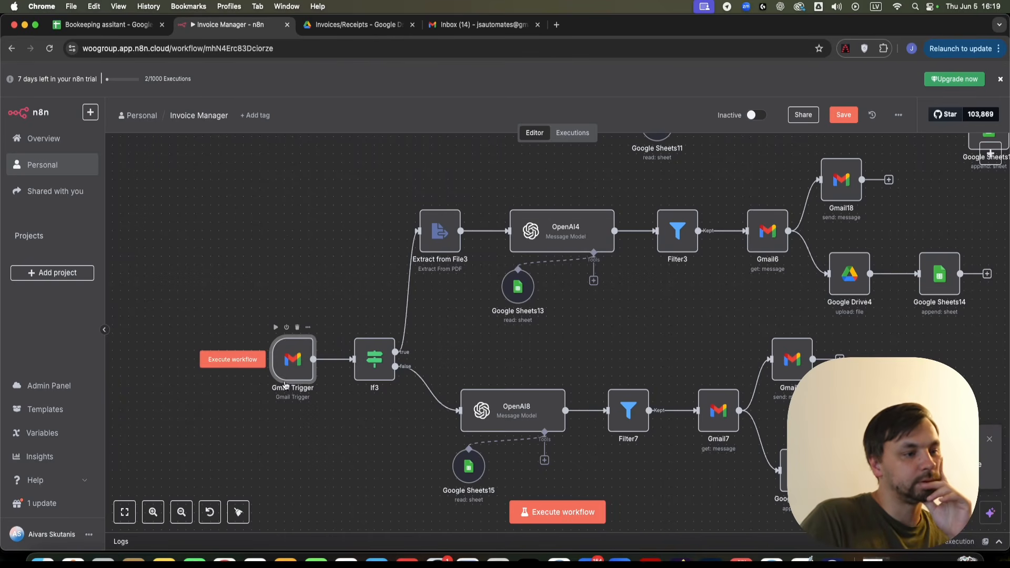
click(244, 360)
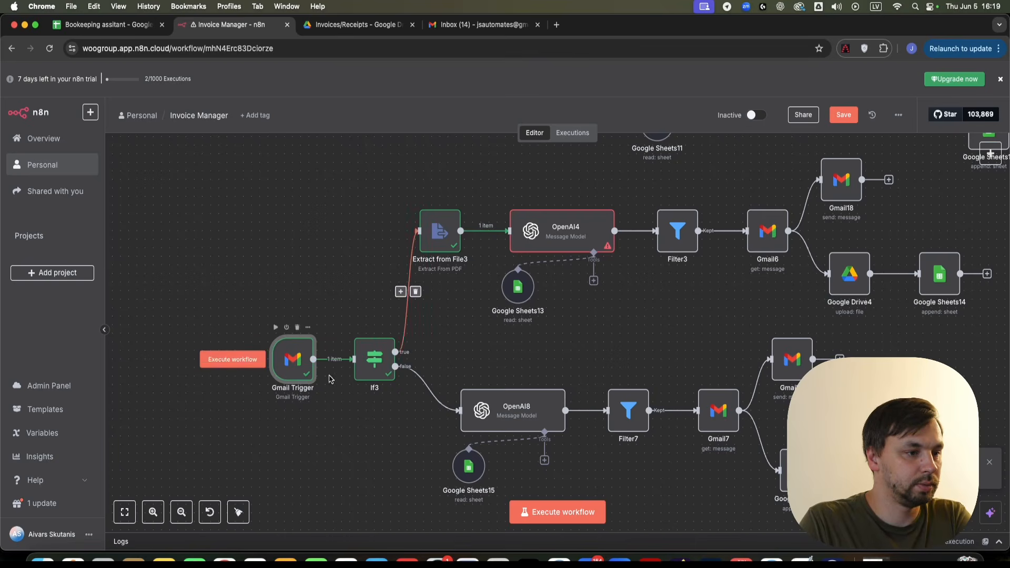
- Delete the broken Email Subject expression in OpenAI4's prompt
double_click(550, 232)
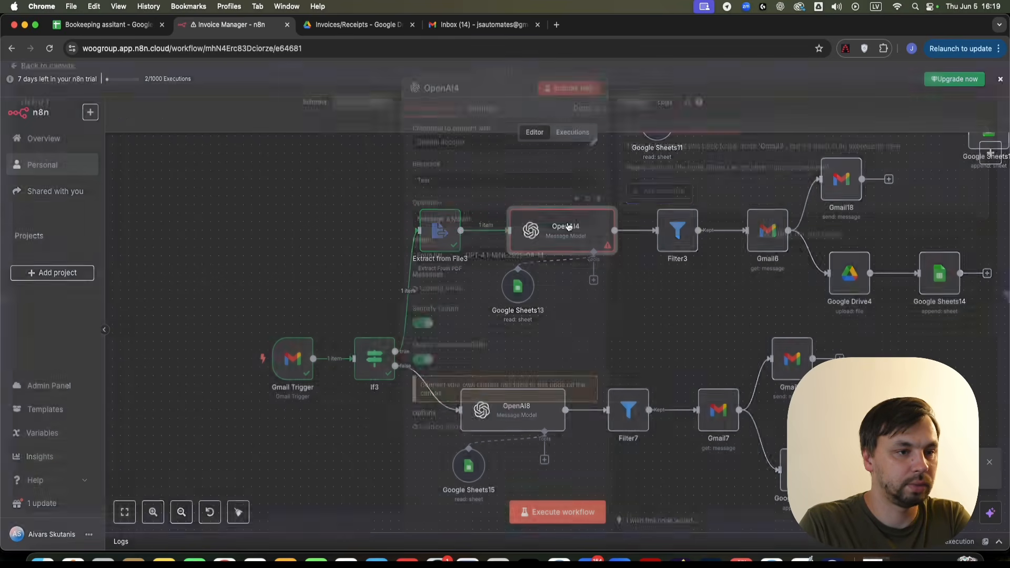
scroll(520, 305, down, 5)
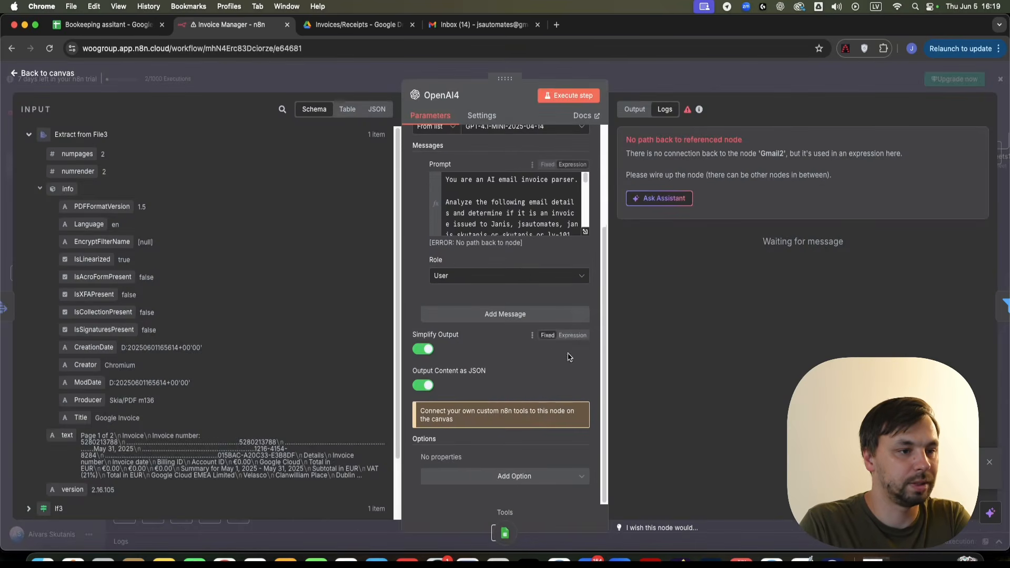
click(585, 233)
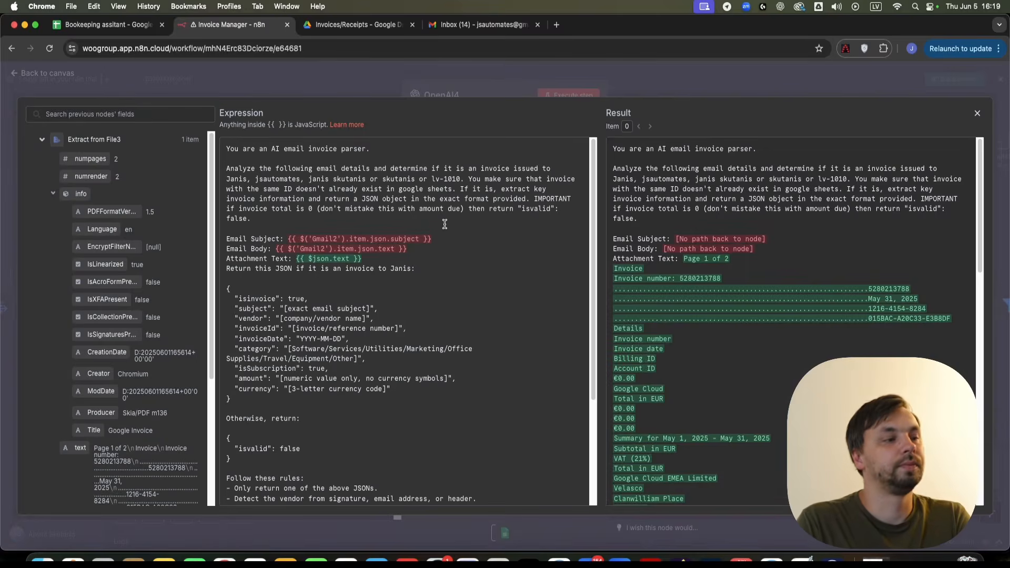
drag(431, 240, 287, 241)
key(BackSpace)
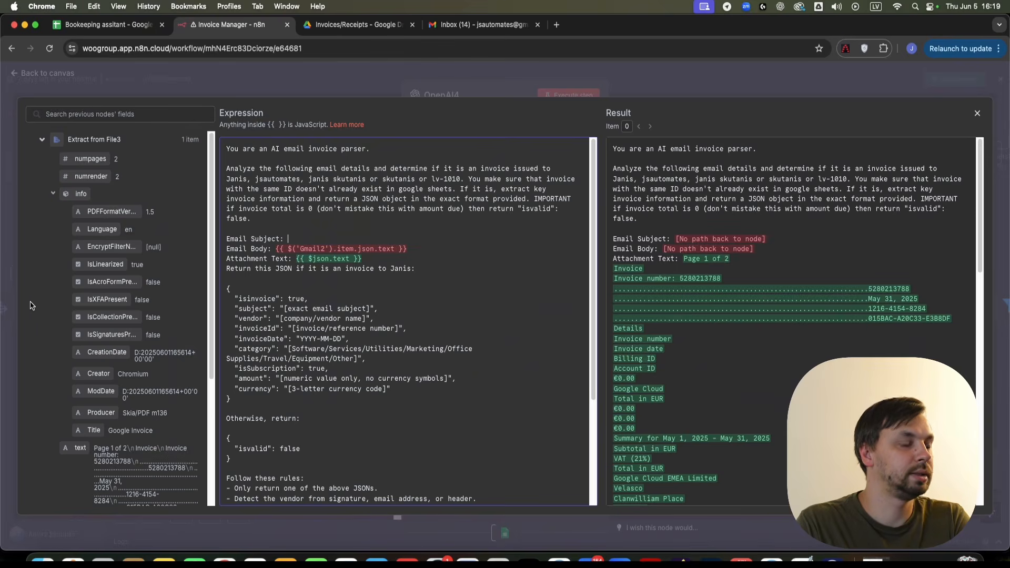
scroll(100, 311, down, 4)
- Insert the Gmail Trigger subject and repoint Email Body from Gmail2 to Gmail Trigger
click(42, 447)
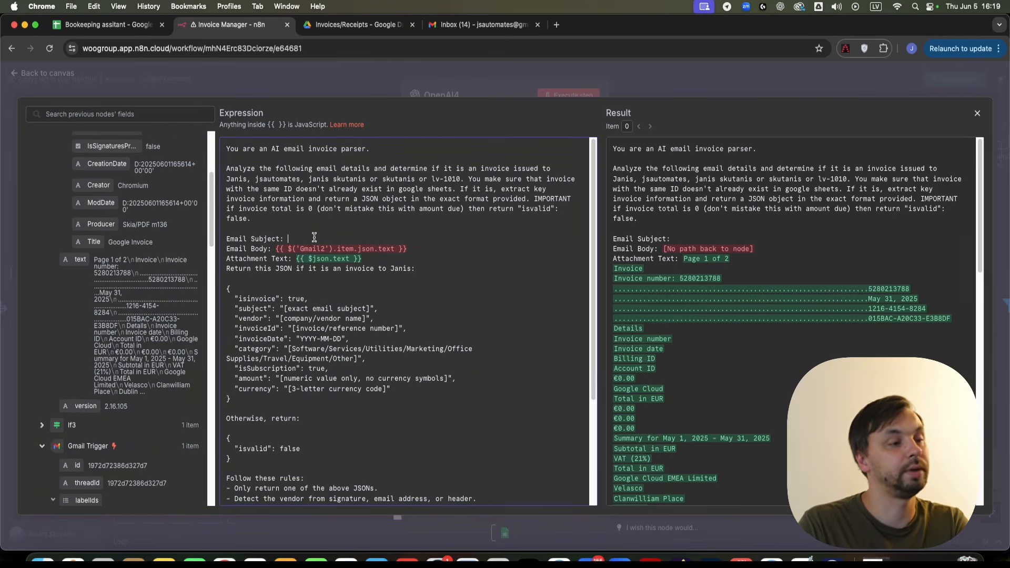
scroll(147, 441, down, 10)
scroll(147, 441, down, 10)
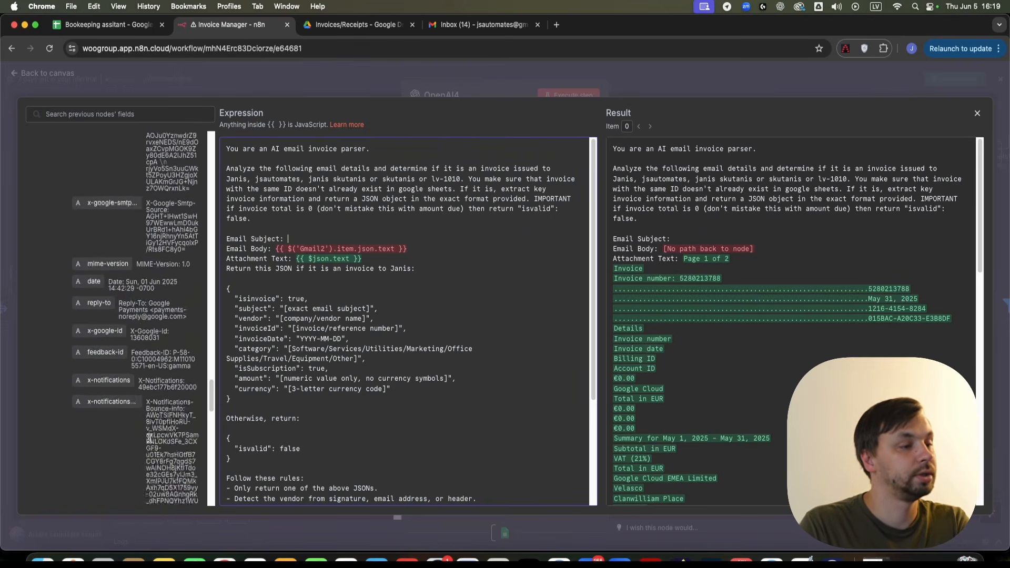
scroll(148, 442, down, 4)
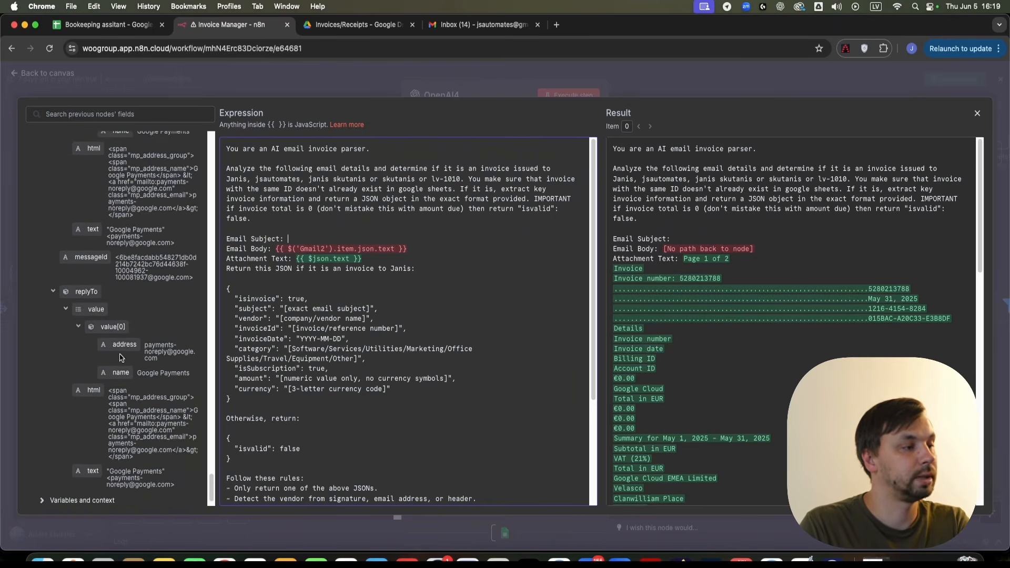
scroll(100, 342, up, 6)
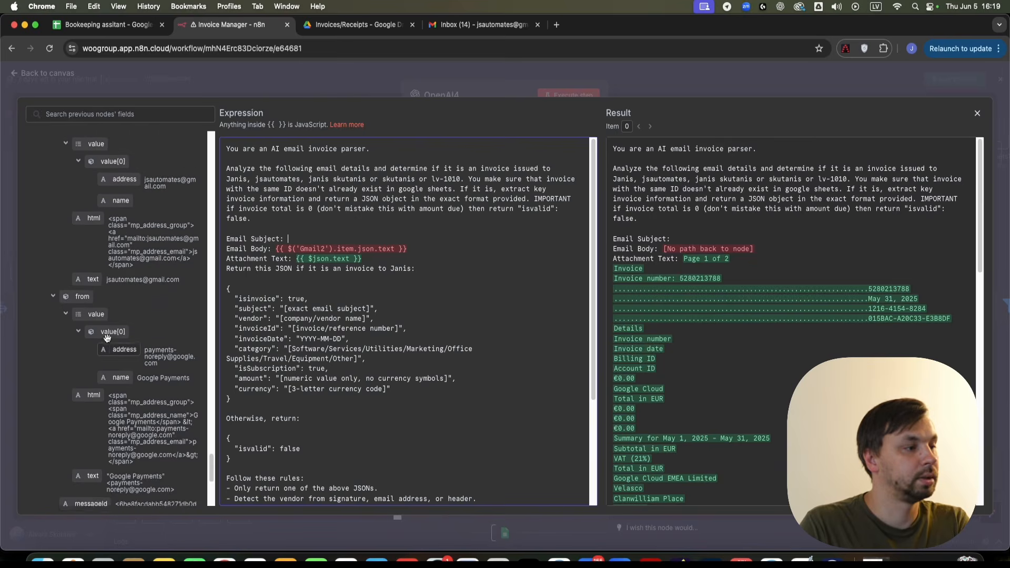
drag(86, 360, 312, 238)
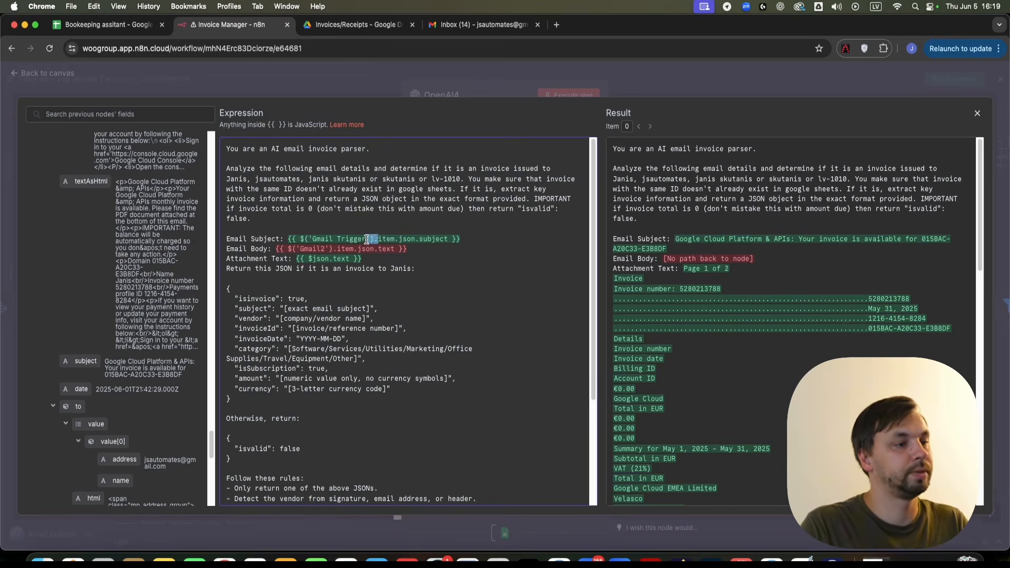
drag(366, 238, 319, 248)
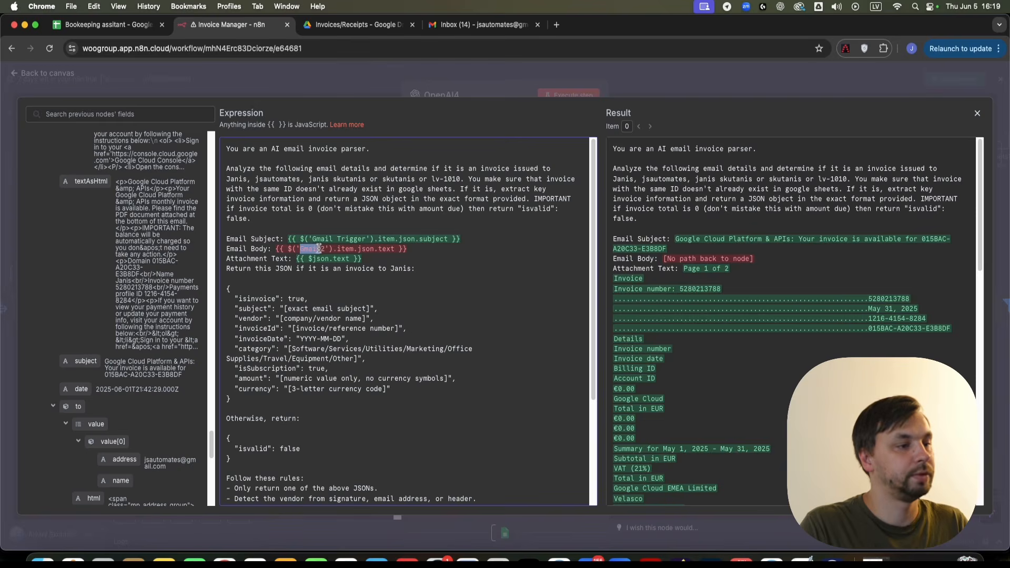
text(Gmail Trigger)
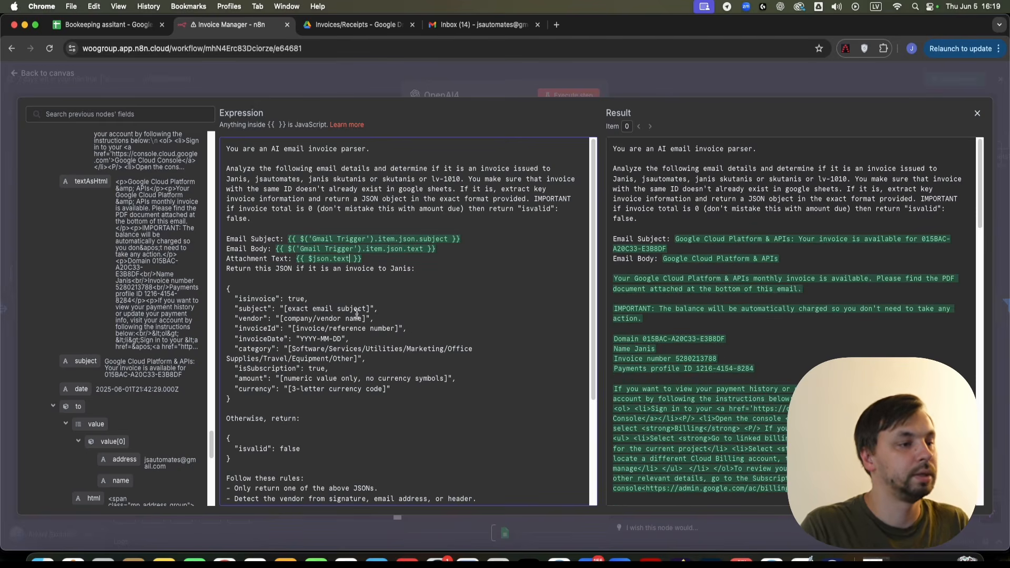
drag(316, 238, 445, 243)
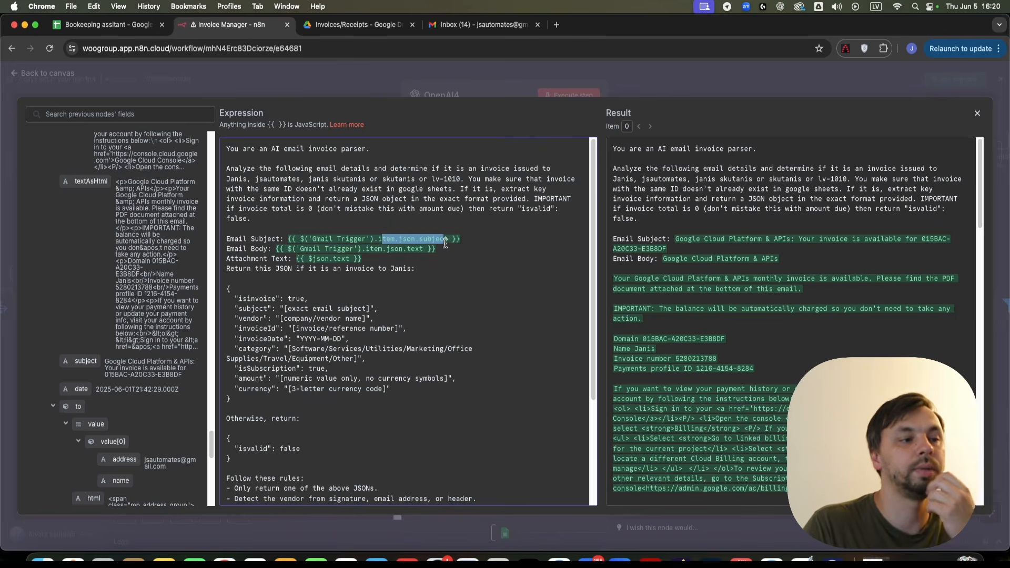
click(448, 240)
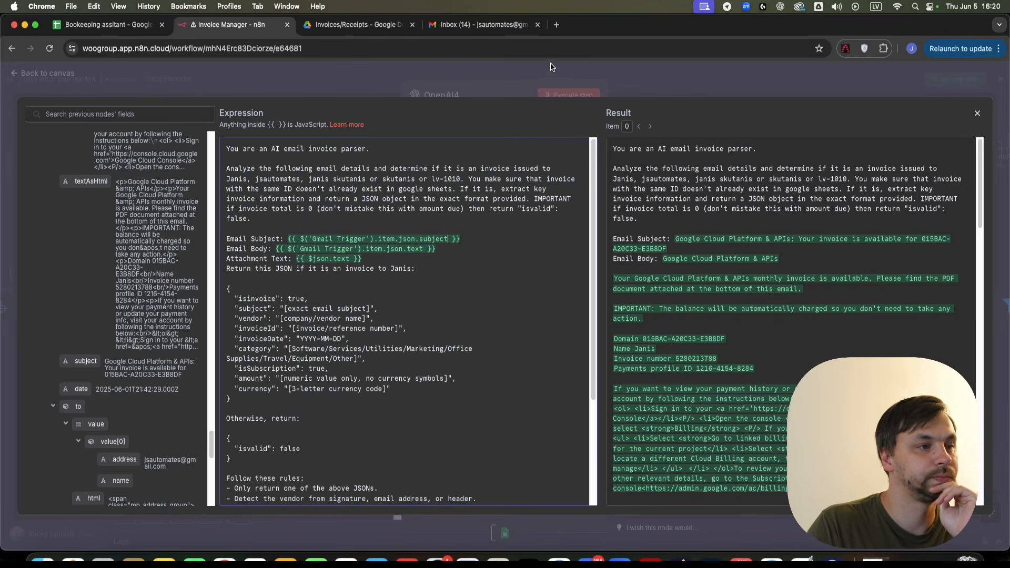
scroll(380, 279, down, 5)
scroll(380, 278, up, 5)
key(Escape)
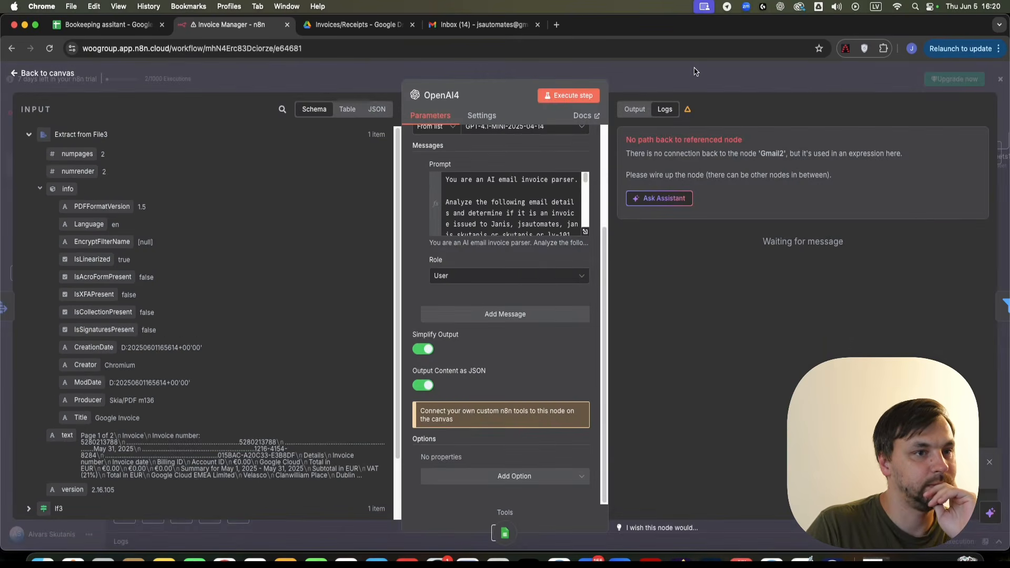
key(Escape)
- In OpenAI8's prompt, change the Email Subject and Email Body references from Gmail2 to Gmail Trigger
double_click(445, 398)
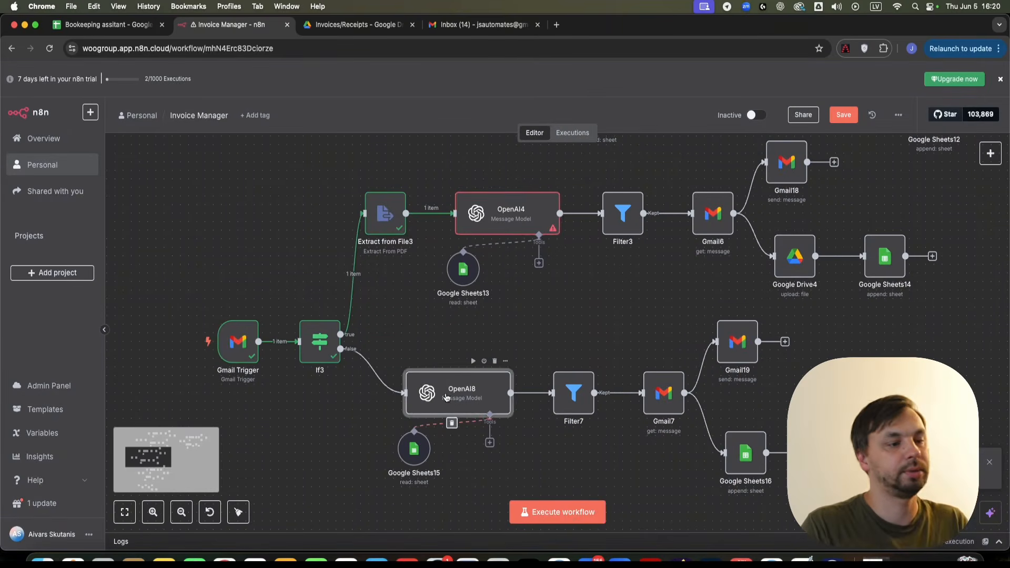
click(585, 367)
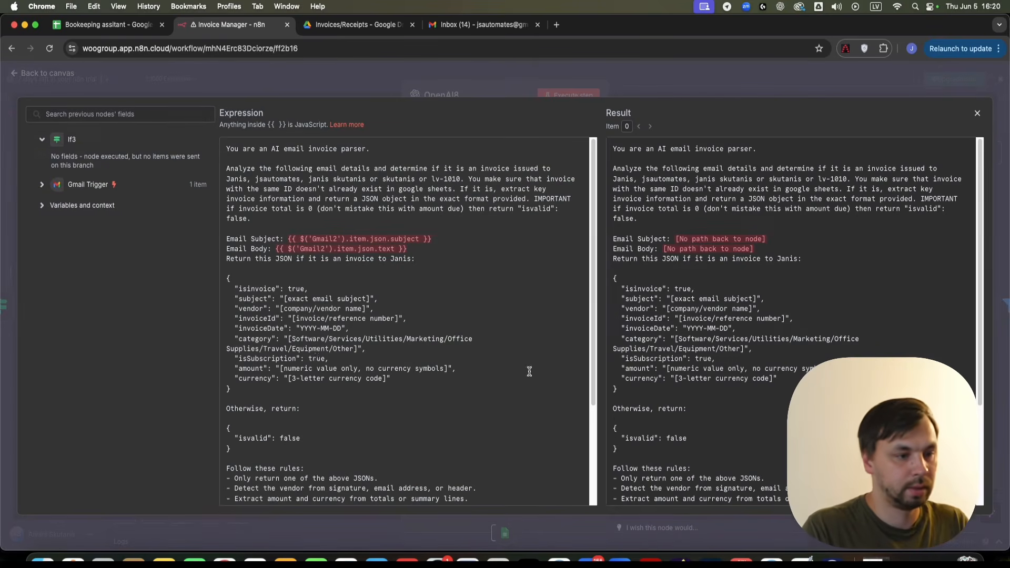
drag(432, 239, 305, 238)
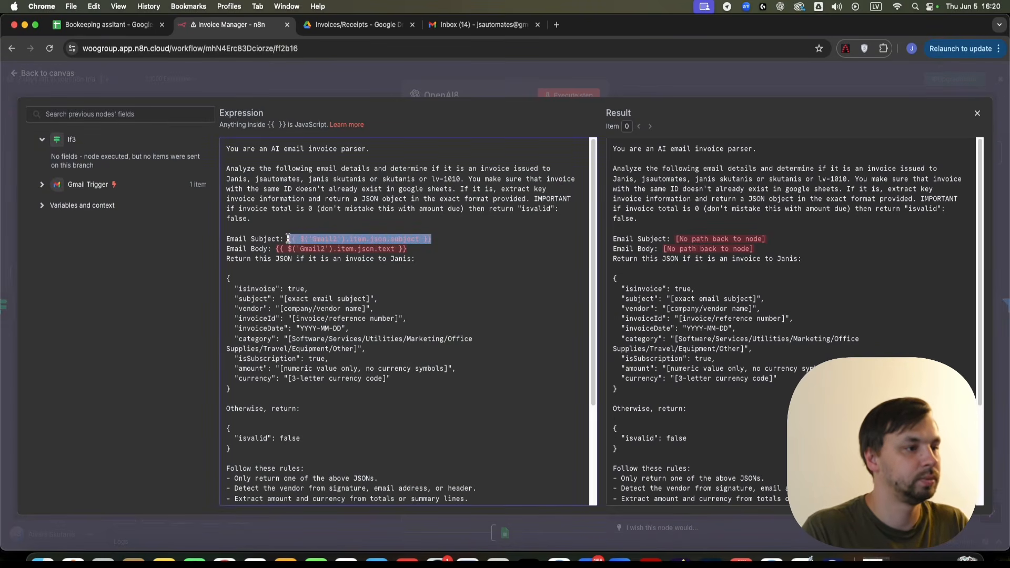
text(Gmail Trigger)
key(super+z)
double_click(326, 239)
text(Gmail Trigger)
double_click(307, 249)
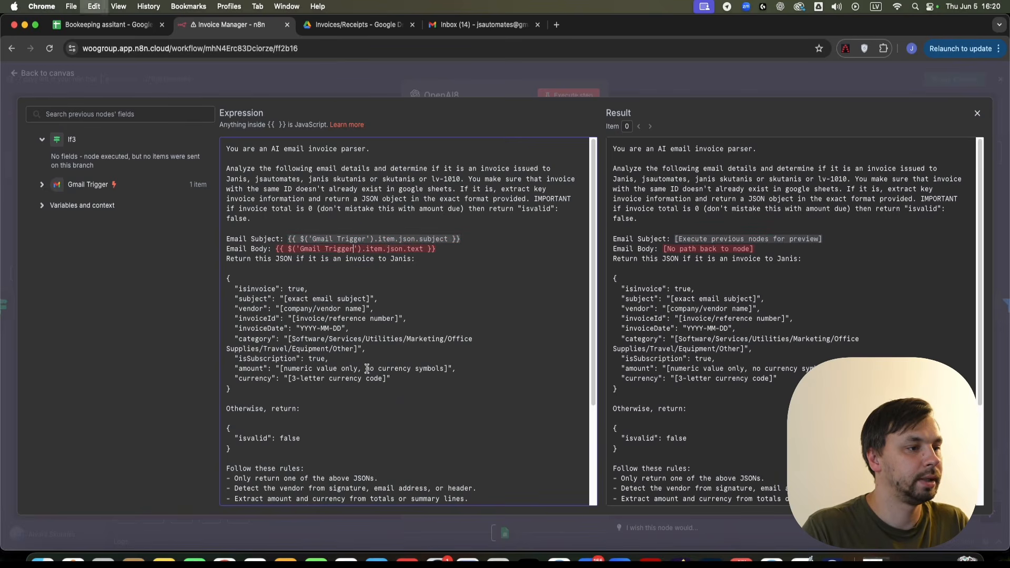
text(Gmail Trigger)
click(544, 73)
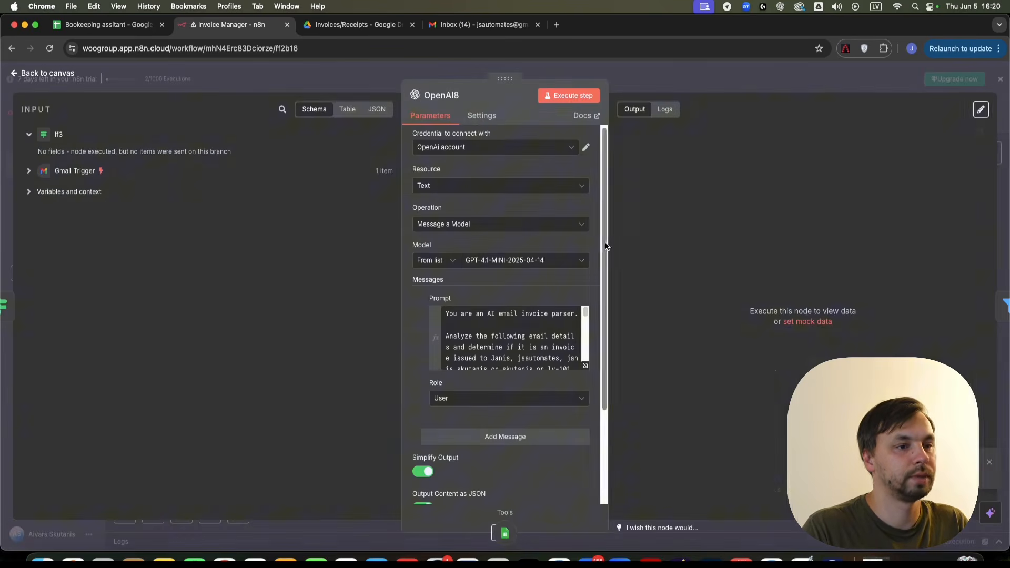
click(673, 77)
- After a look at Filter3, point Gmail6's Message ID at Gmail Trigger instead of Gmail2
key(1)
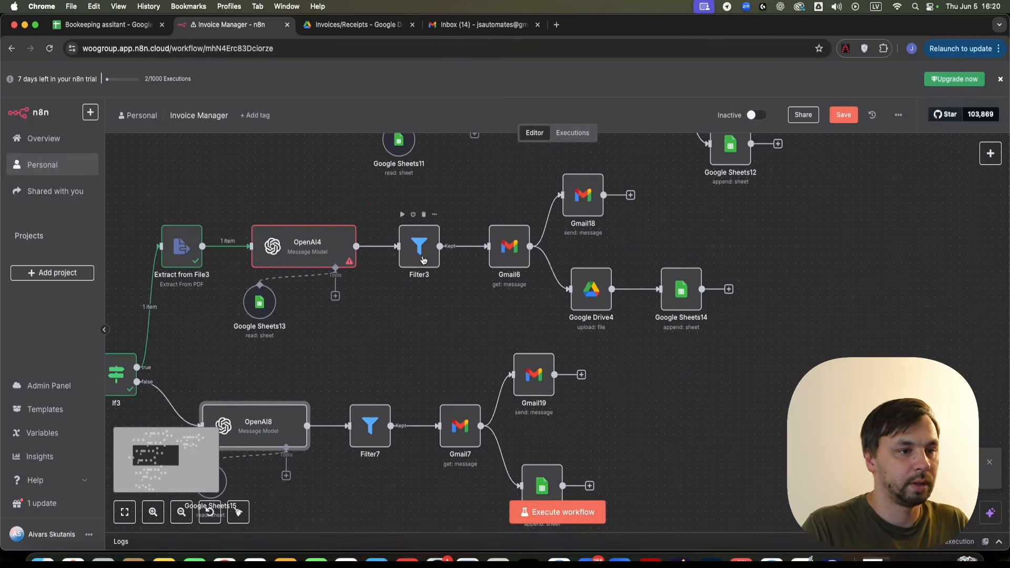
double_click(418, 241)
click(411, 71)
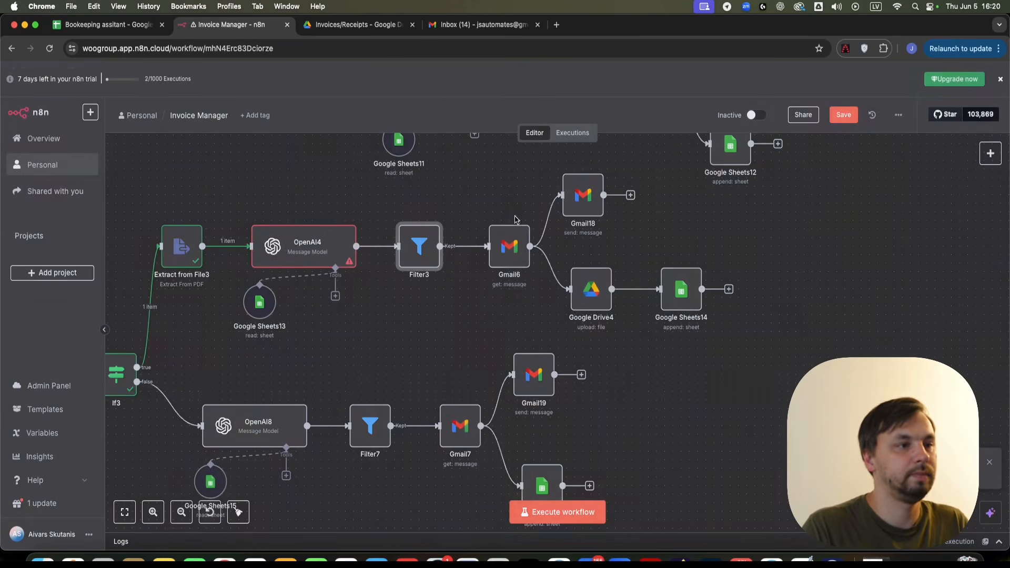
double_click(516, 251)
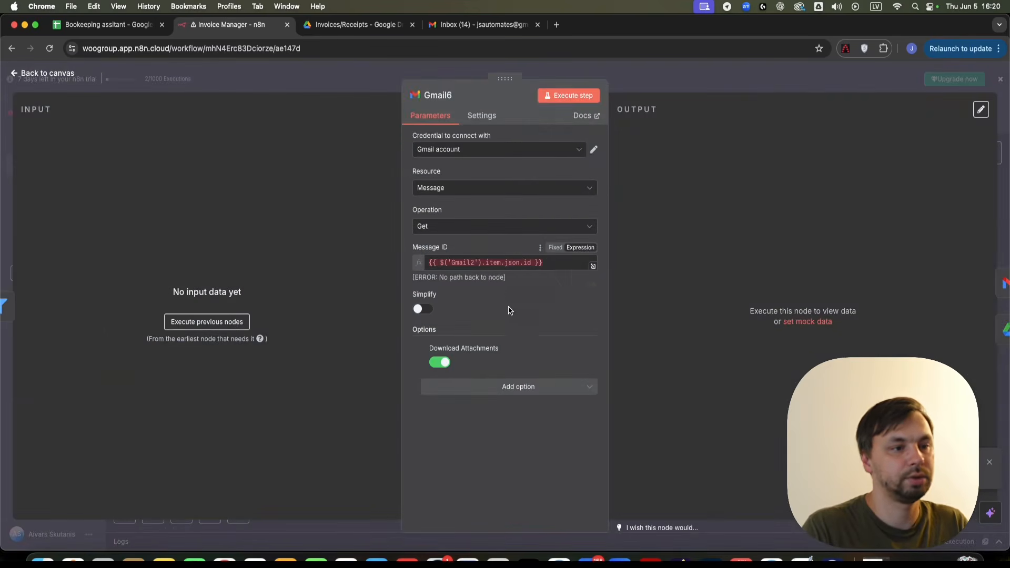
double_click(468, 263)
text(Gmail Trigger)
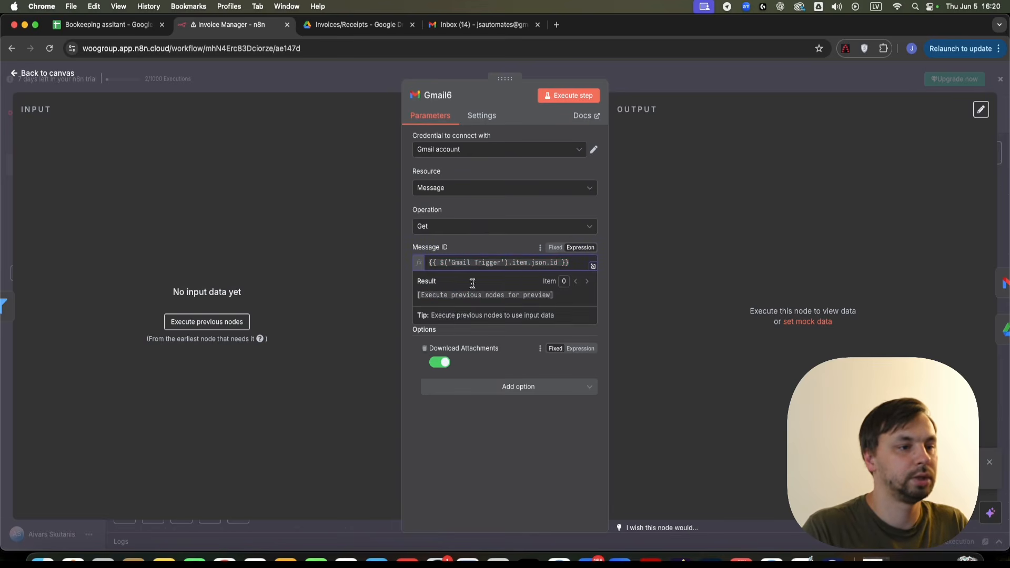
click(671, 66)
- Inspect the Gmail18 and Google Drive4 node settings
click(585, 190)
double_click(588, 207)
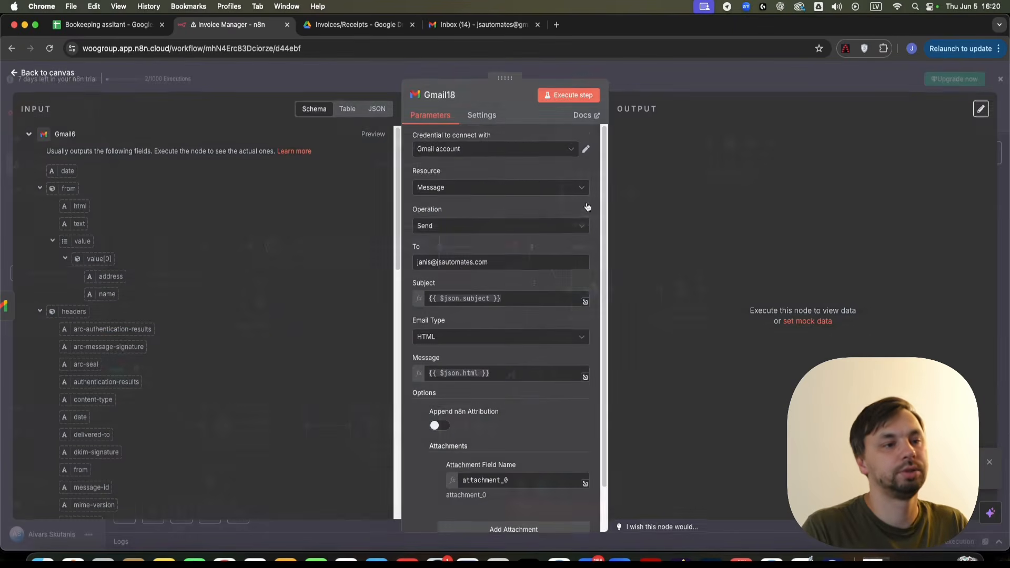
scroll(505, 288, down, 3)
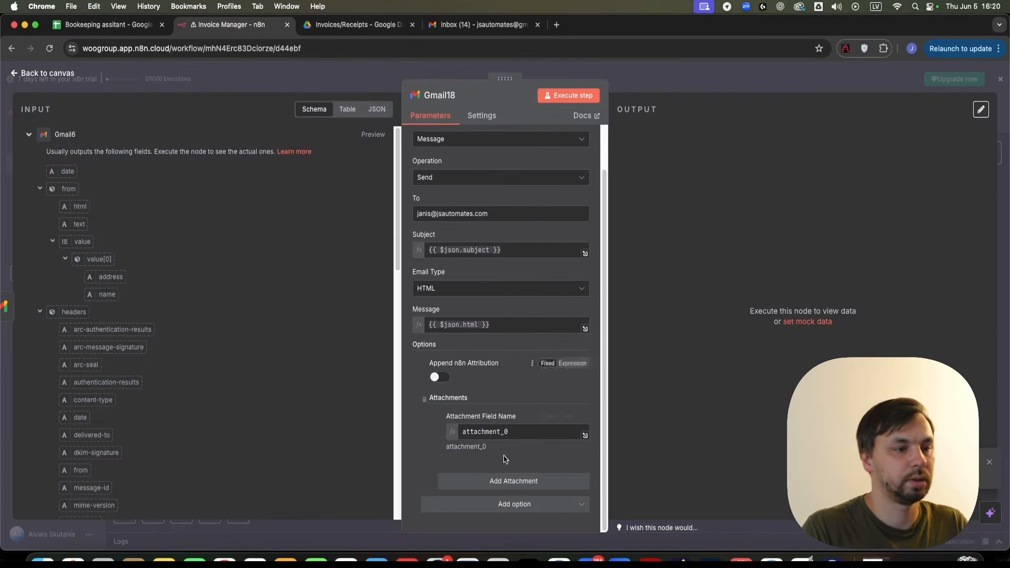
click(705, 86)
double_click(604, 301)
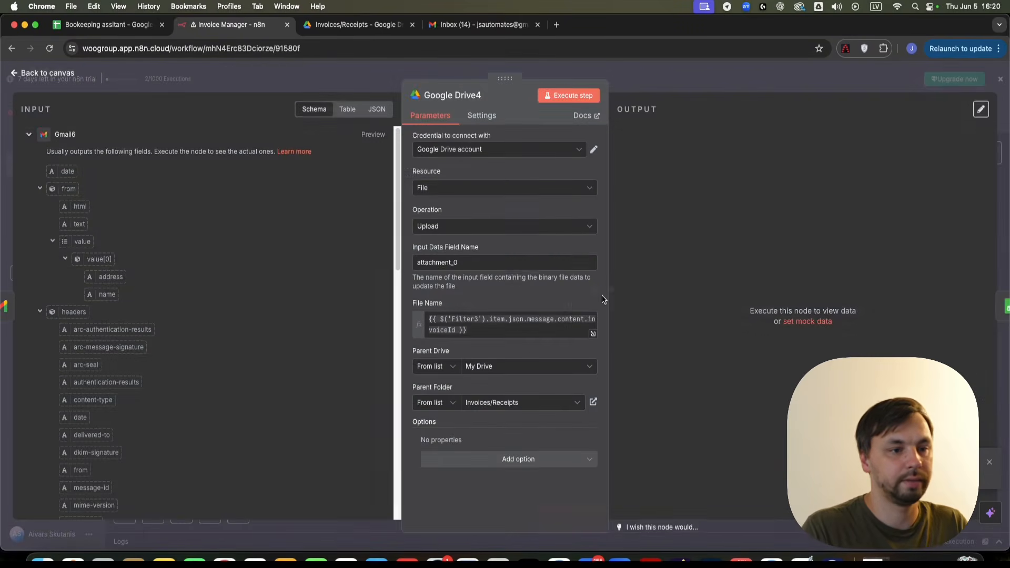
key(Escape)
scroll(526, 352, down, 2)
scroll(530, 316, left, 2)
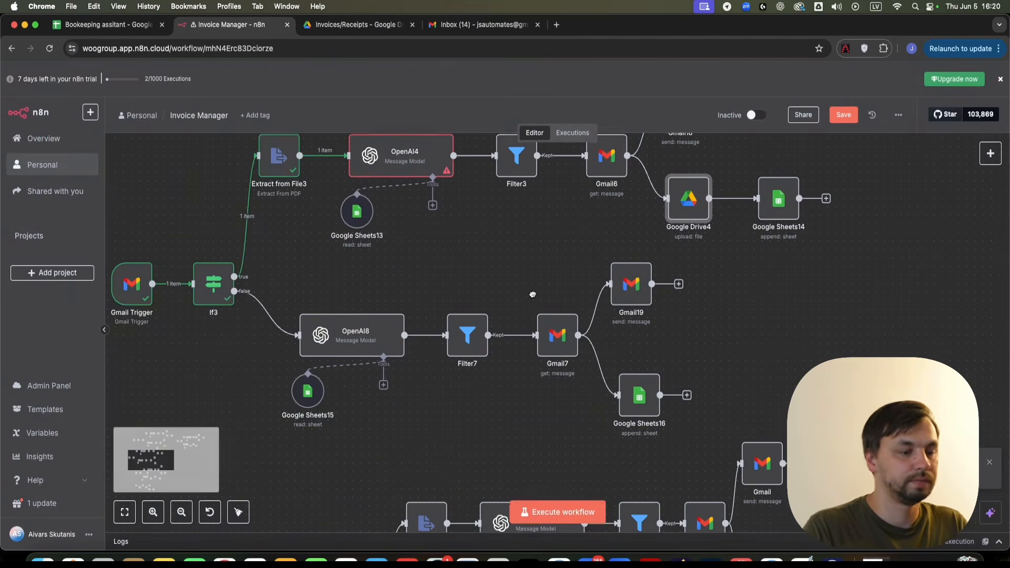
- Replace Gmail2 with Gmail Trigger in Gmail7's Message ID expression
double_click(564, 338)
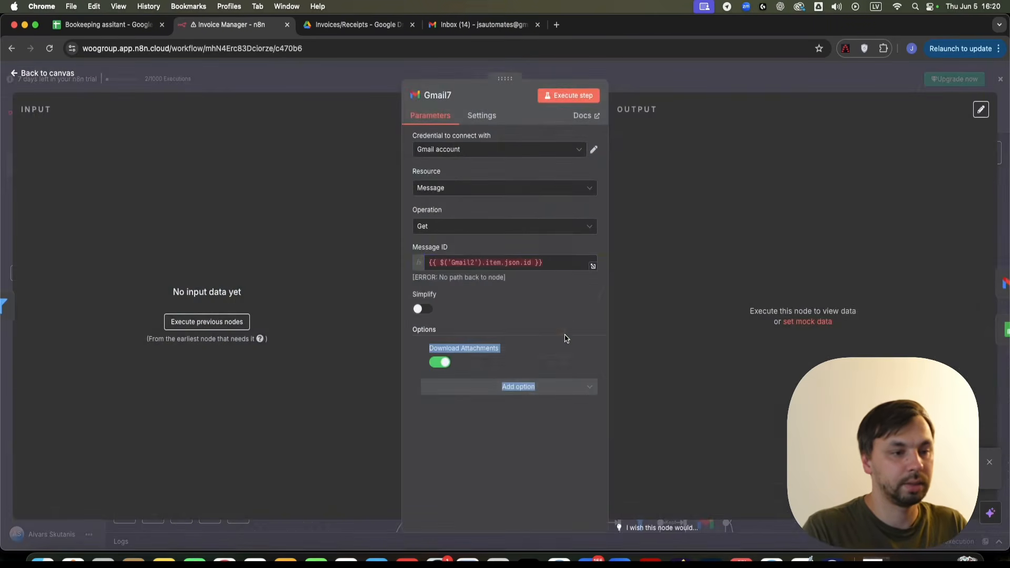
double_click(468, 264)
text(Gmail Trigger)
click(660, 71)
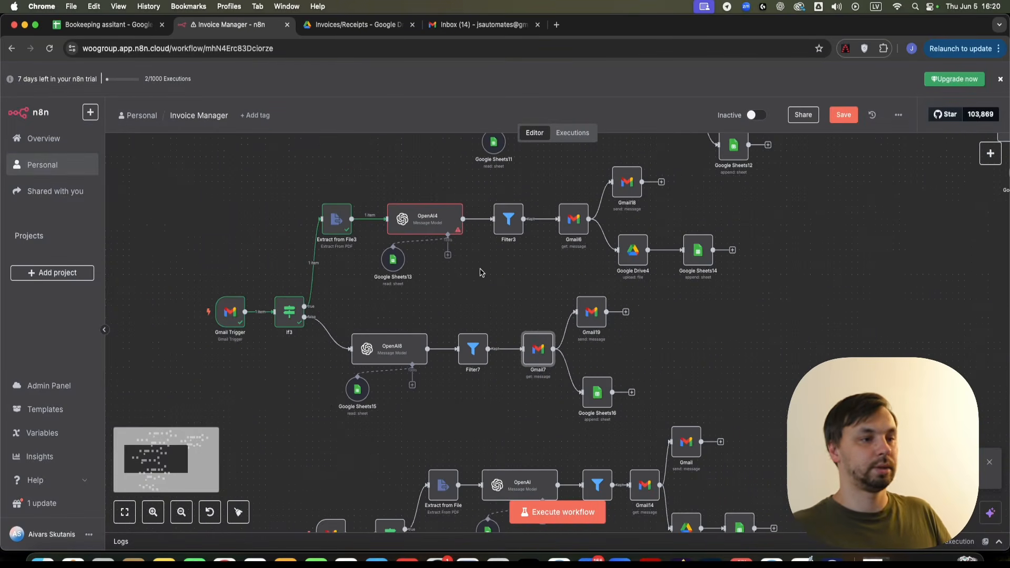
- Execute the OpenAI4 and Filter3 steps individually, then glance at the Bookkeeping assitant spreadsheet
right_click(410, 213)
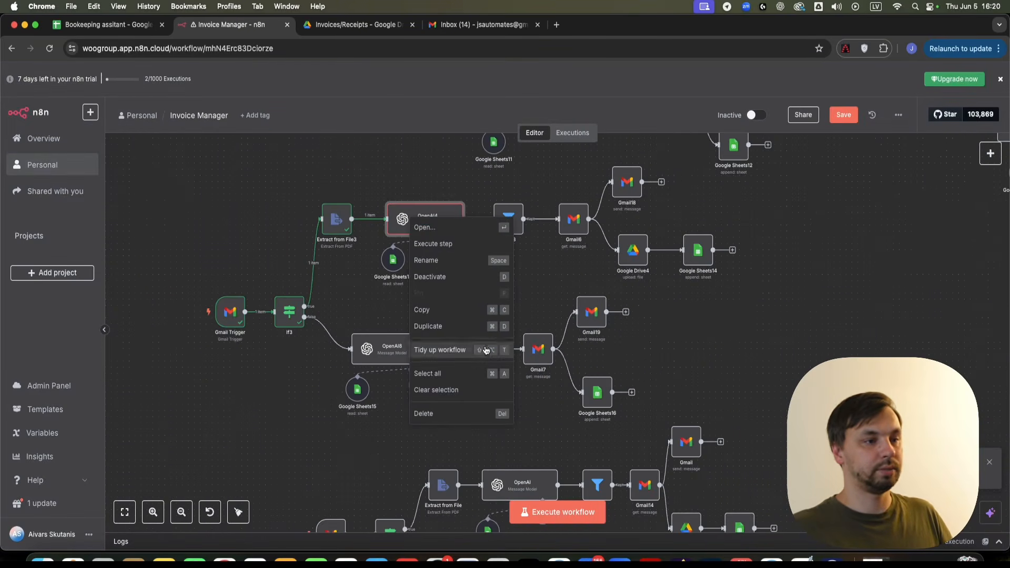
click(443, 245)
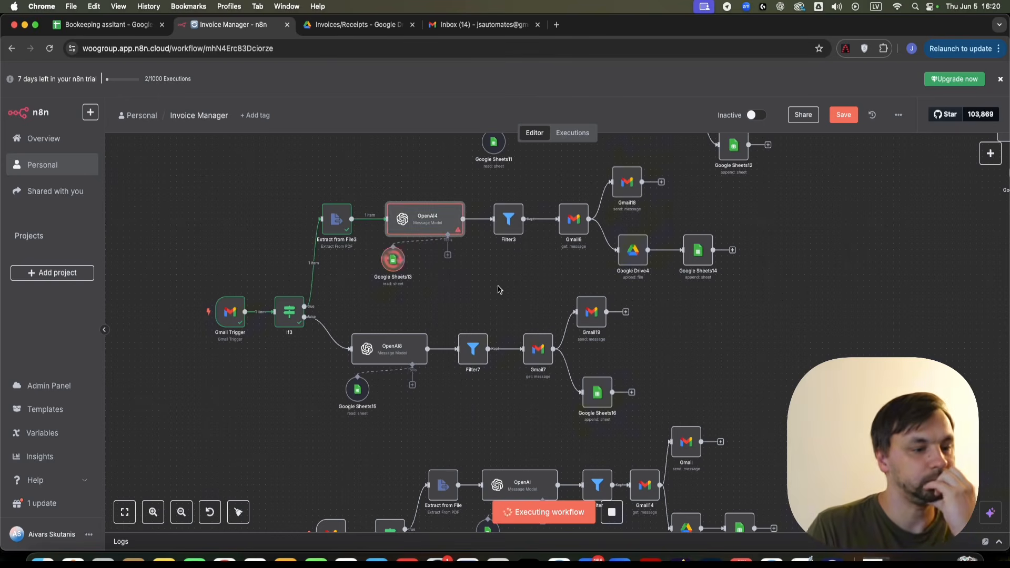
right_click(509, 216)
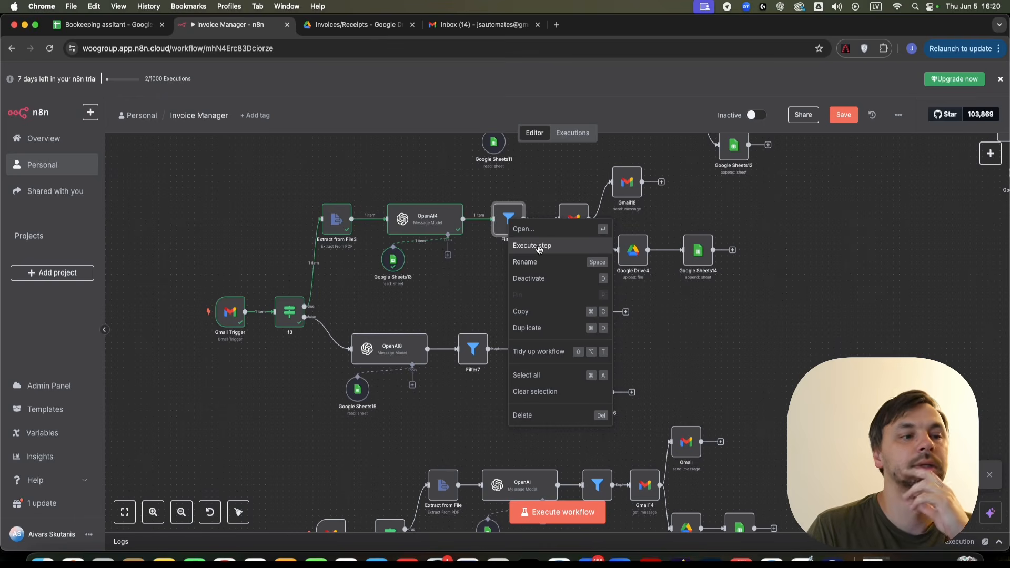
click(538, 247)
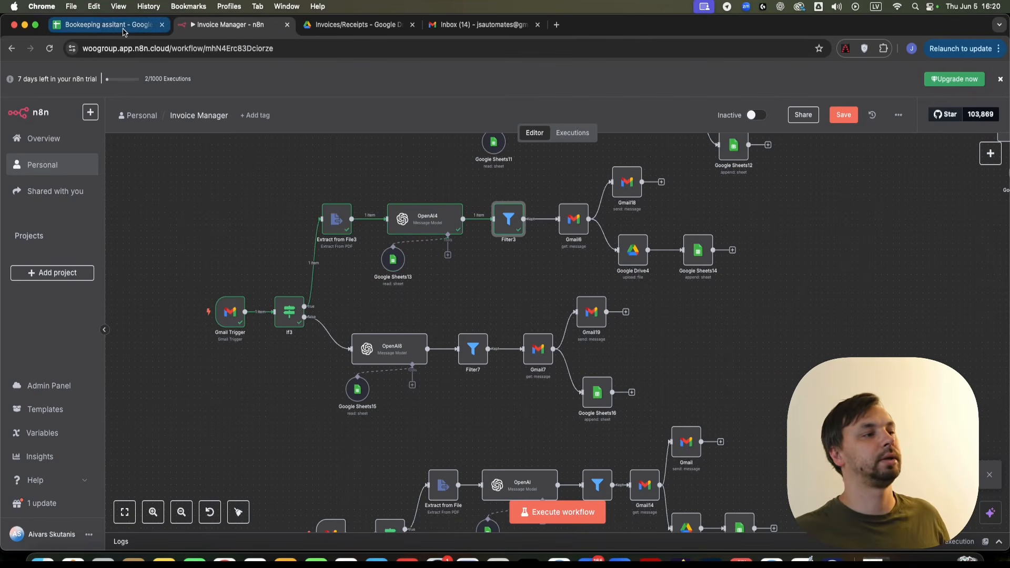
click(106, 24)
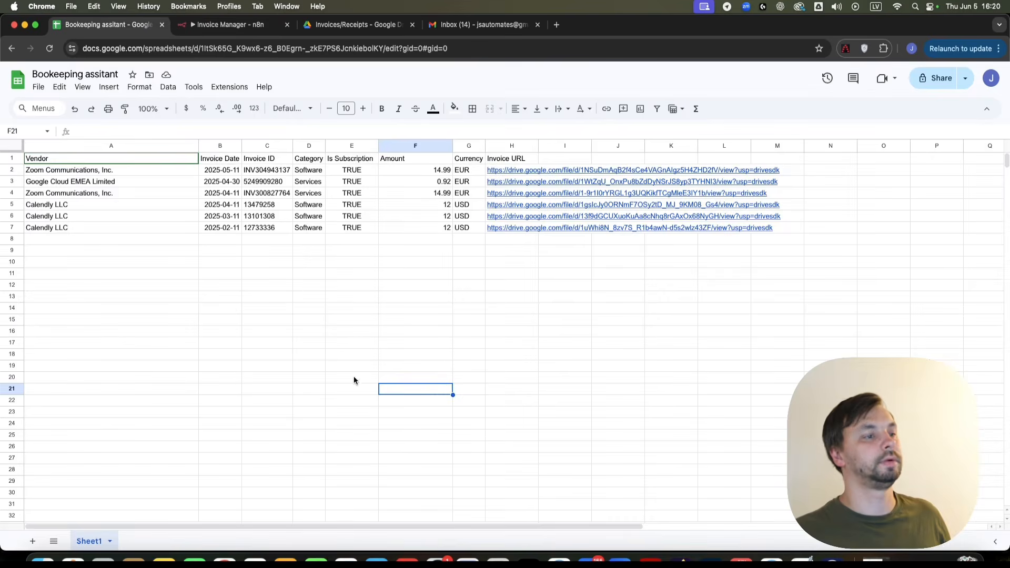
click(229, 25)
- Box-select the second invoice workflow group and drag it far to the right
scroll(605, 405, down, 2)
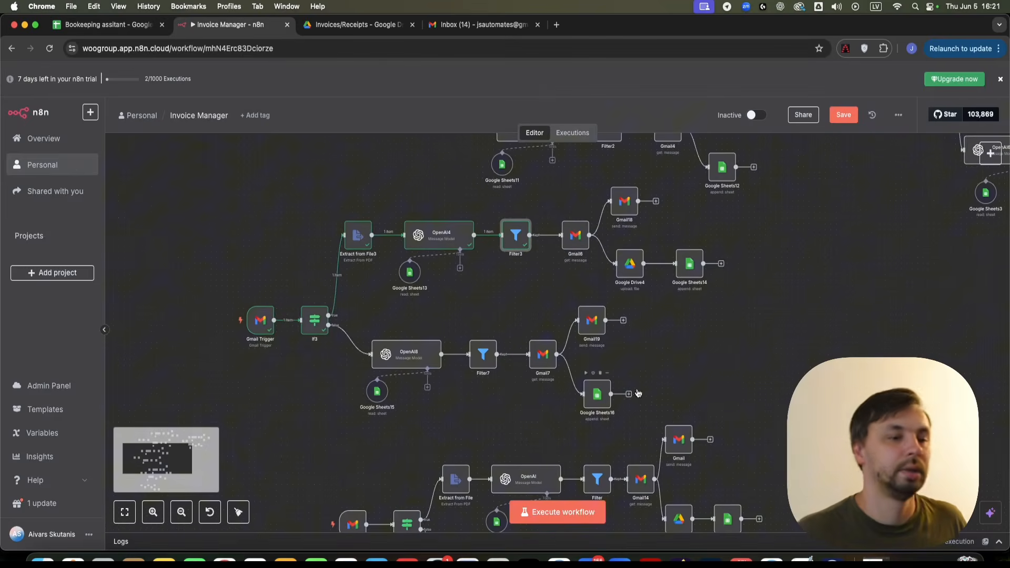
drag(727, 351, 735, 287)
scroll(741, 295, down, 3)
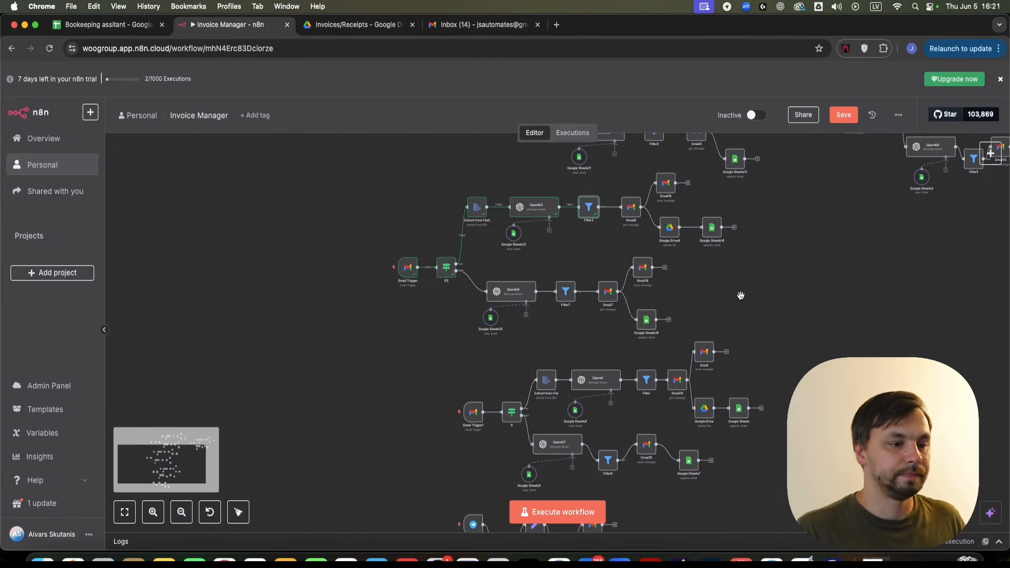
drag(766, 366, 655, 311)
drag(718, 442, 342, 347)
drag(407, 360, 874, 233)
- Zoom and pan across the Gmail workflows until the Telegram workflow is in view
scroll(778, 355, down, 5)
scroll(778, 355, up, 5)
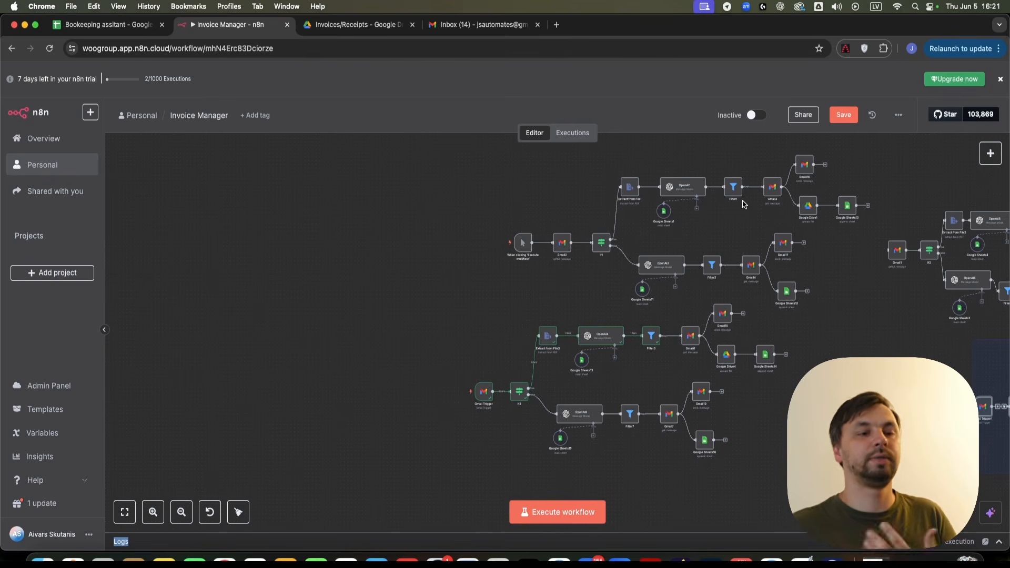
scroll(463, 338, right, 5)
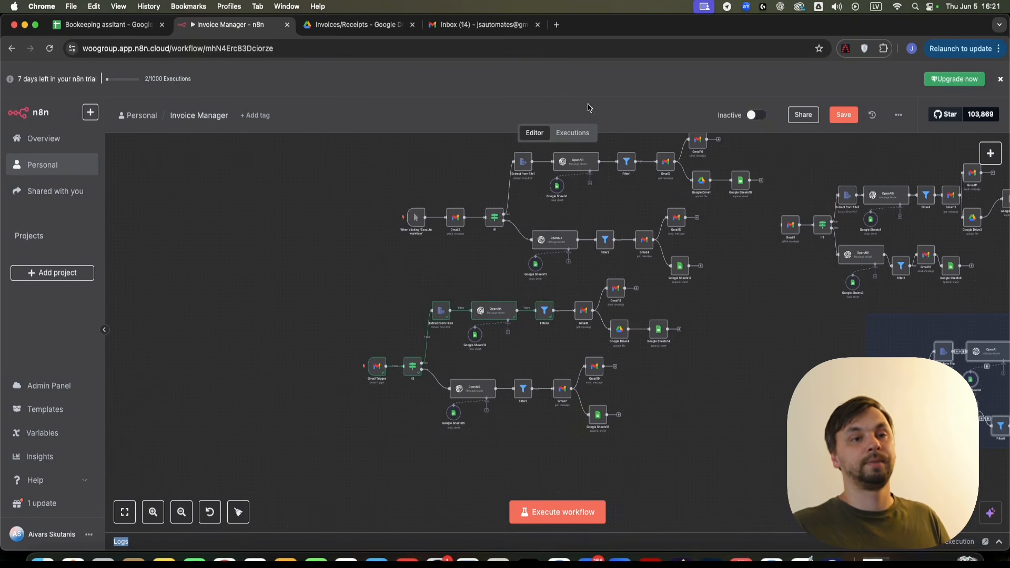
scroll(751, 244, down, 10)
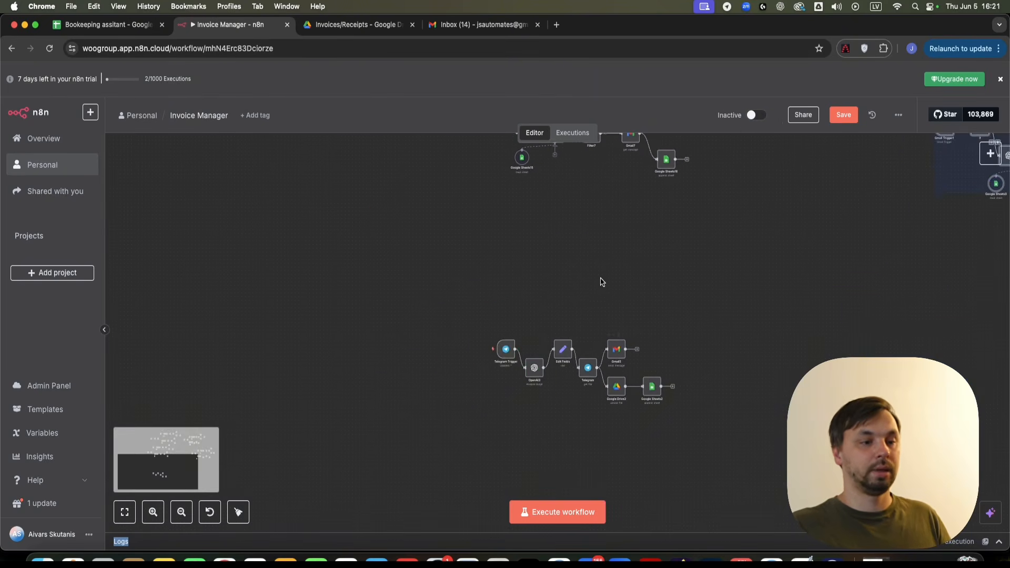
scroll(520, 346, up, 3)
drag(511, 344, 390, 359)
drag(261, 258, 290, 242)
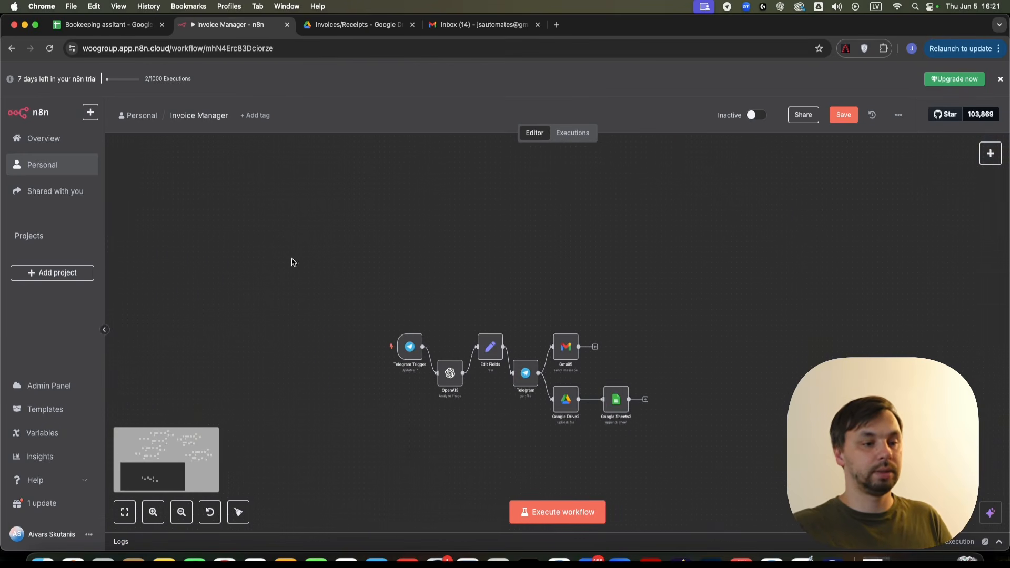
drag(383, 219, 386, 296)
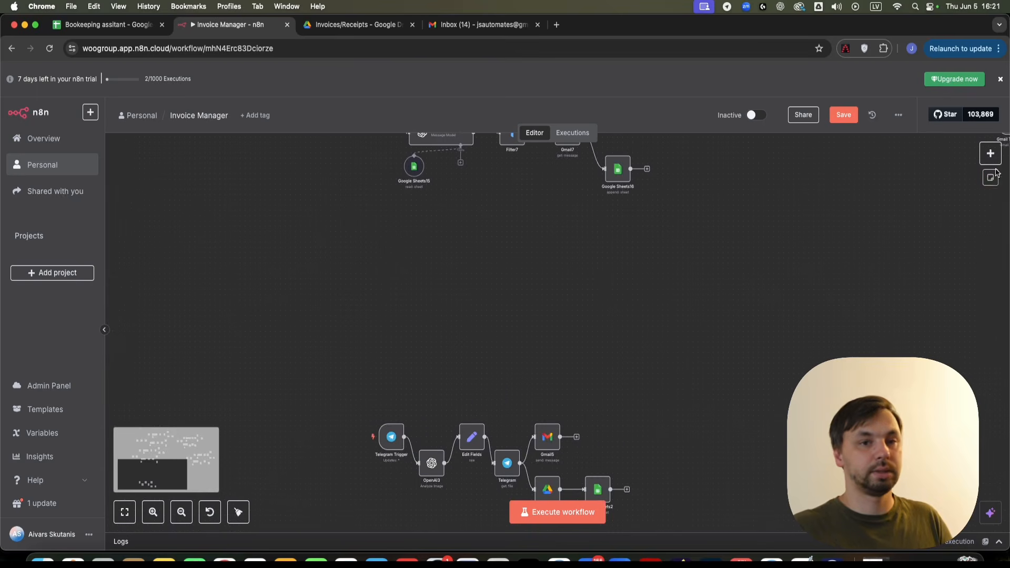
- Add a Telegram Trigger node, found by searching 'tele', that fires On message
click(990, 153)
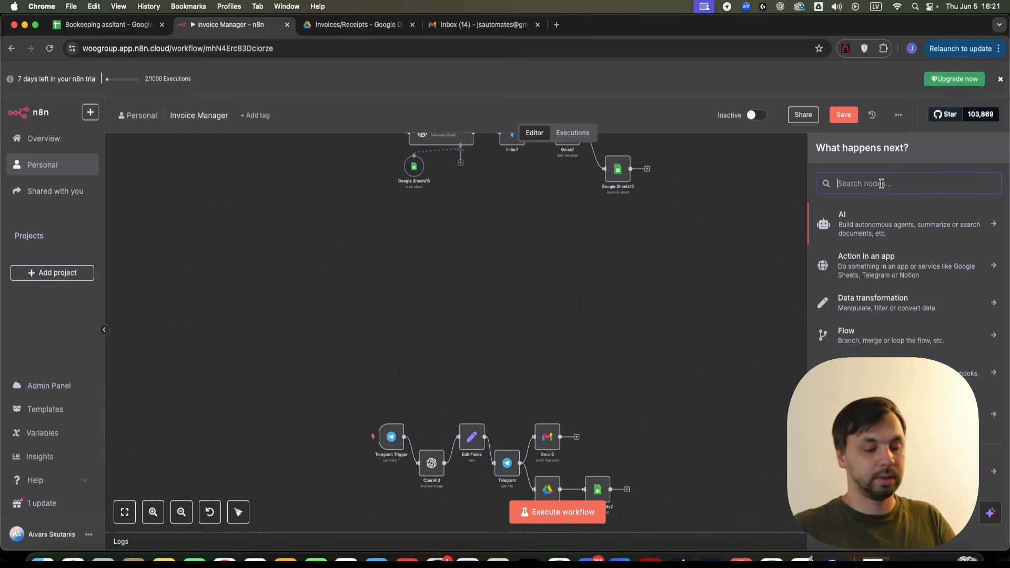
text(tele)
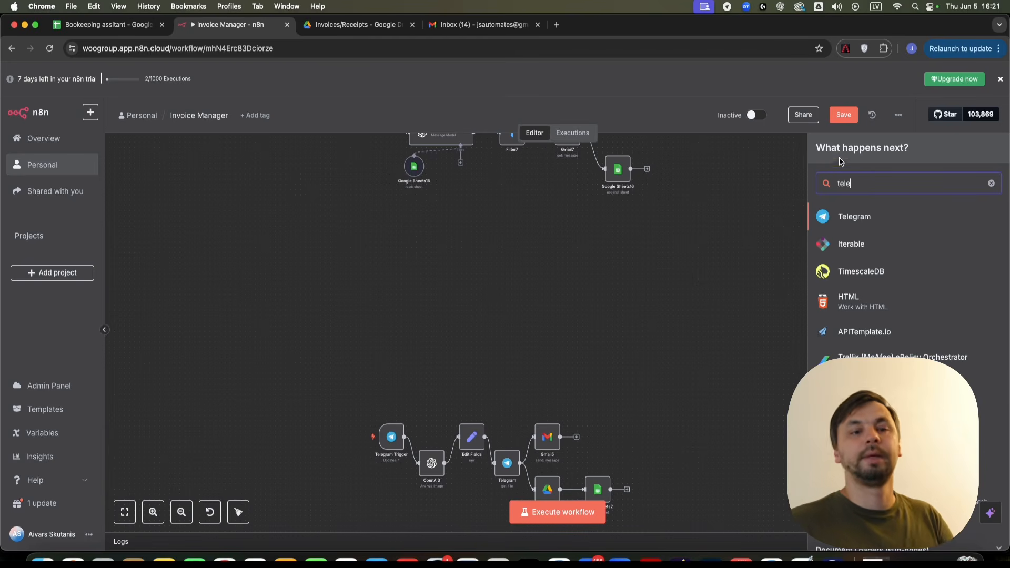
click(858, 220)
scroll(894, 289, down, 5)
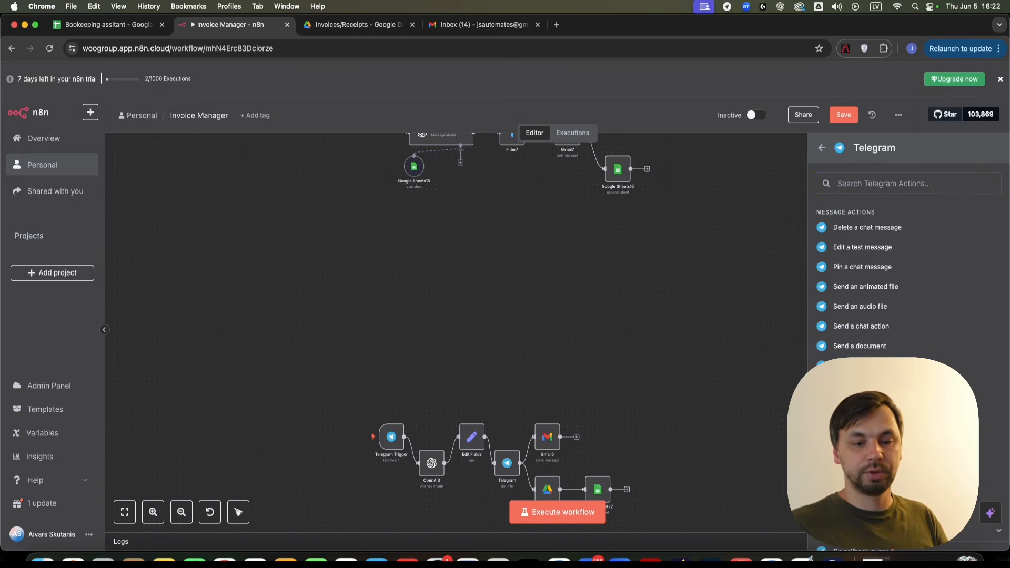
scroll(905, 273, down, 3)
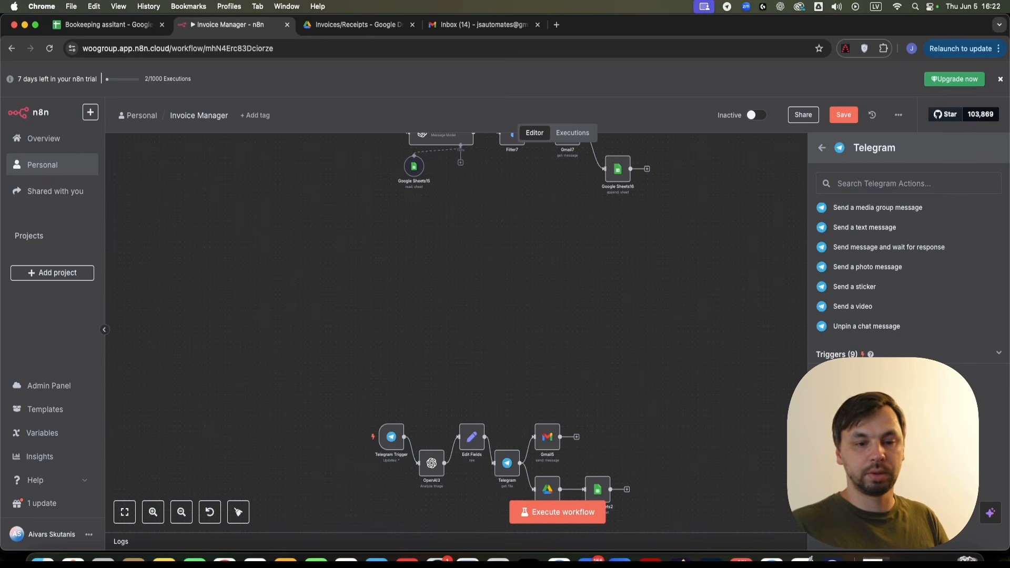
click(858, 473)
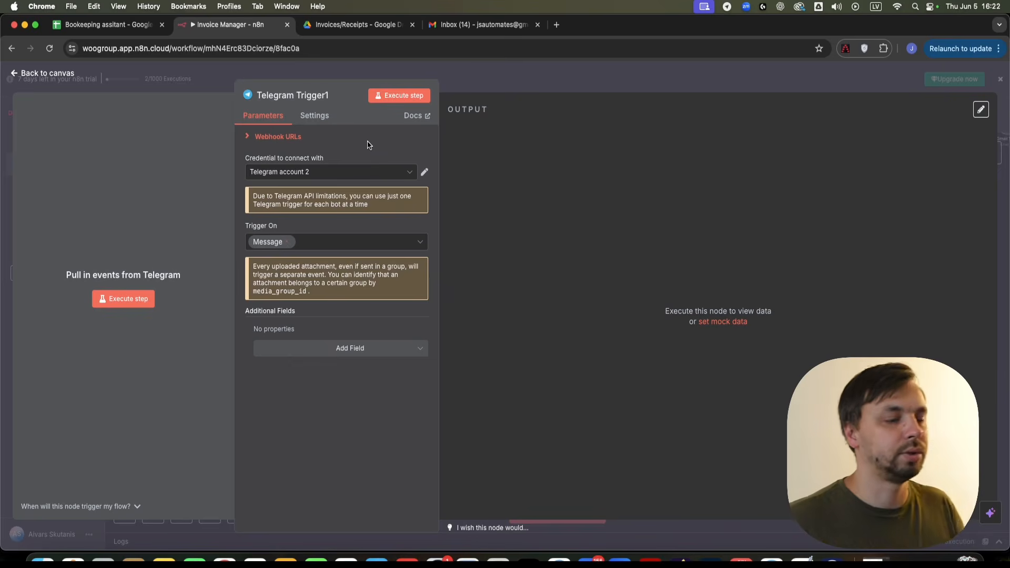
- Start a new Telegram credential, Telegram account 3, from the Telegram Trigger credential dropdown
click(425, 173)
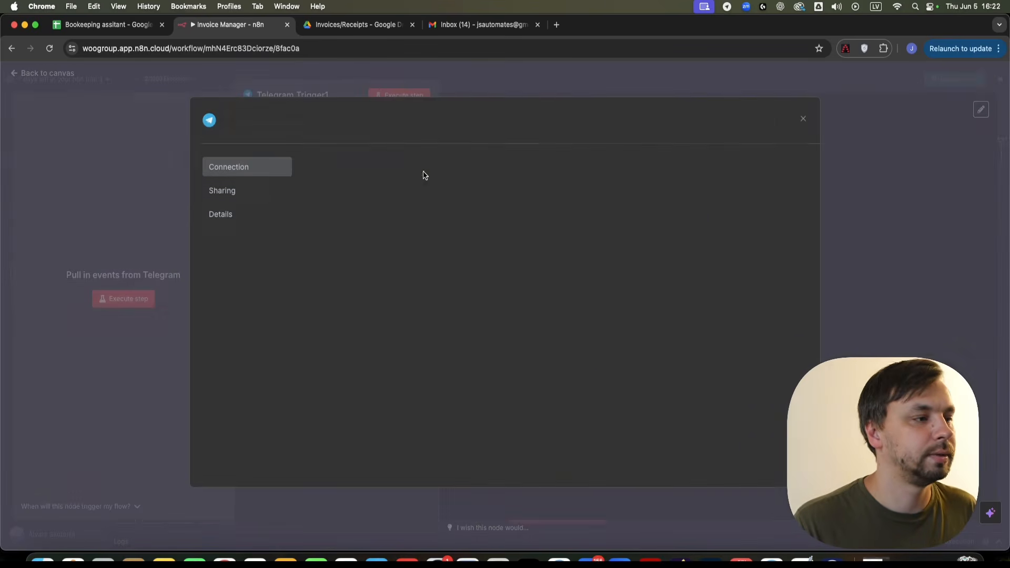
click(805, 120)
click(284, 171)
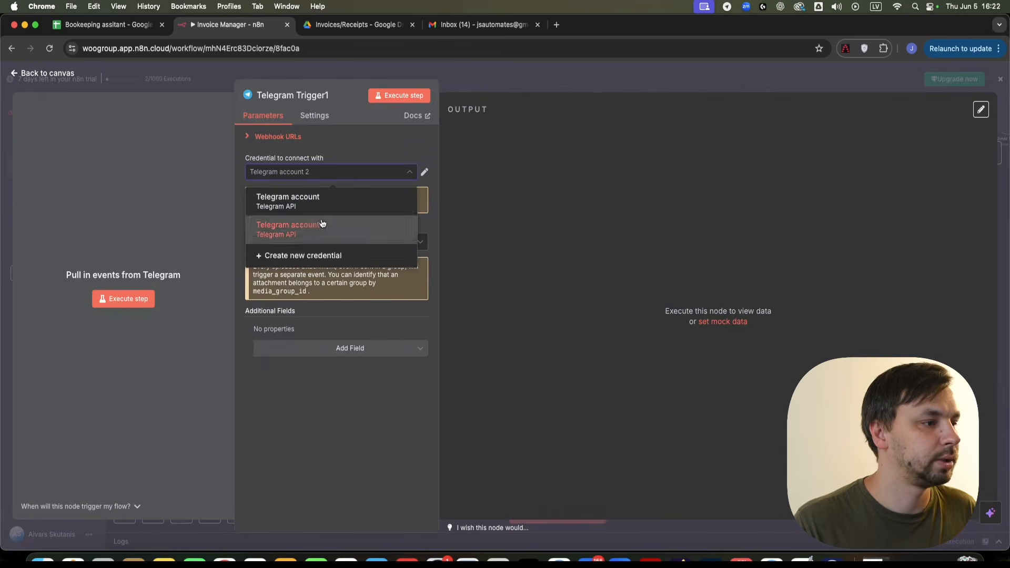
click(279, 260)
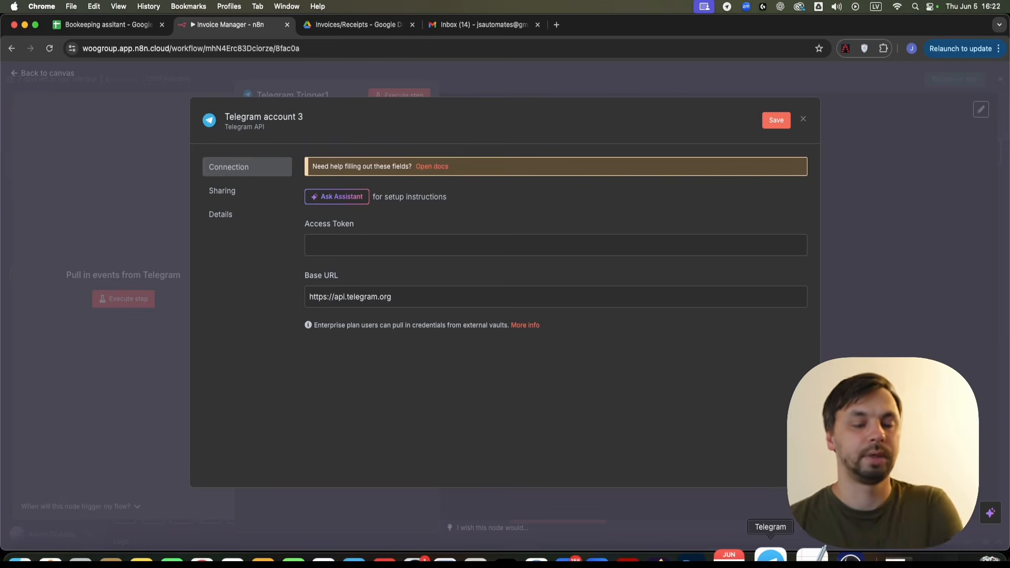
- In Telegram's BotFather chat, send /newbot to begin creating a bot
click(771, 558)
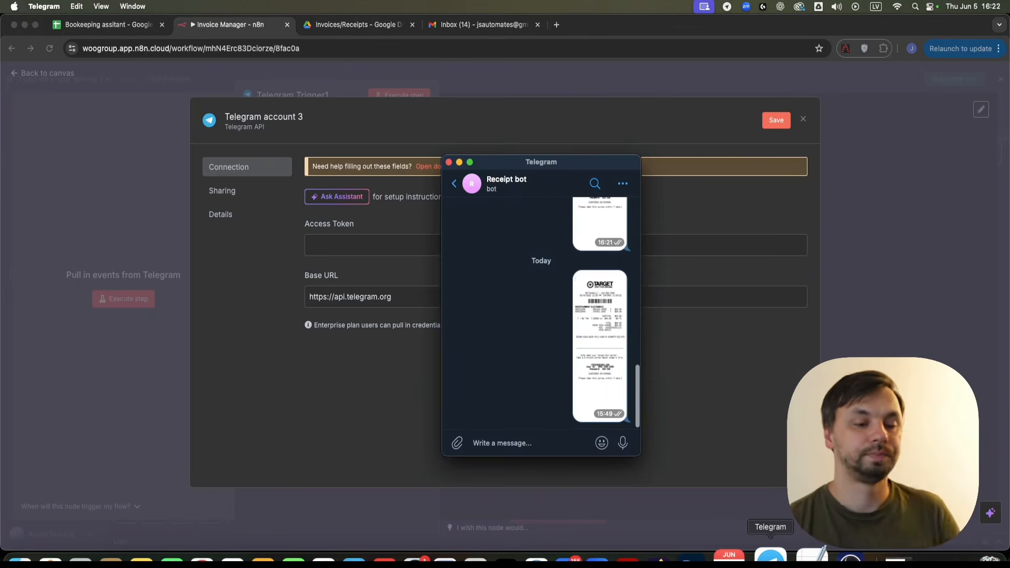
click(455, 184)
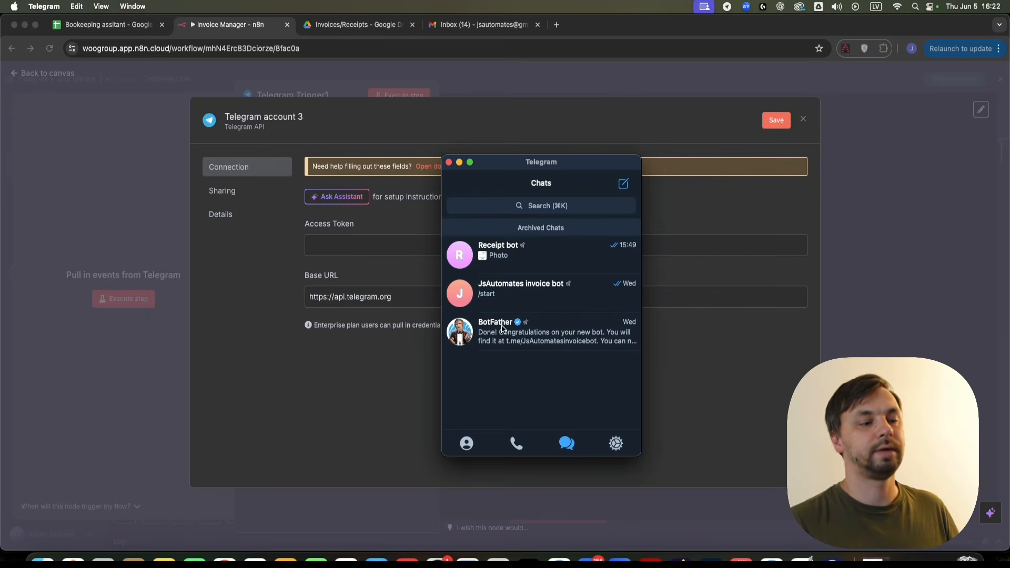
click(495, 349)
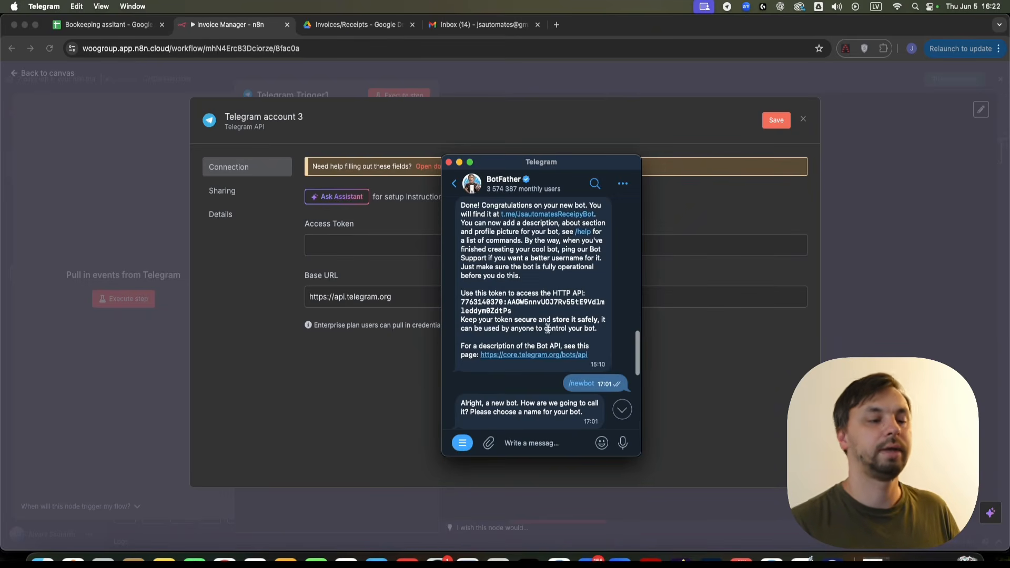
scroll(552, 288, up, 15)
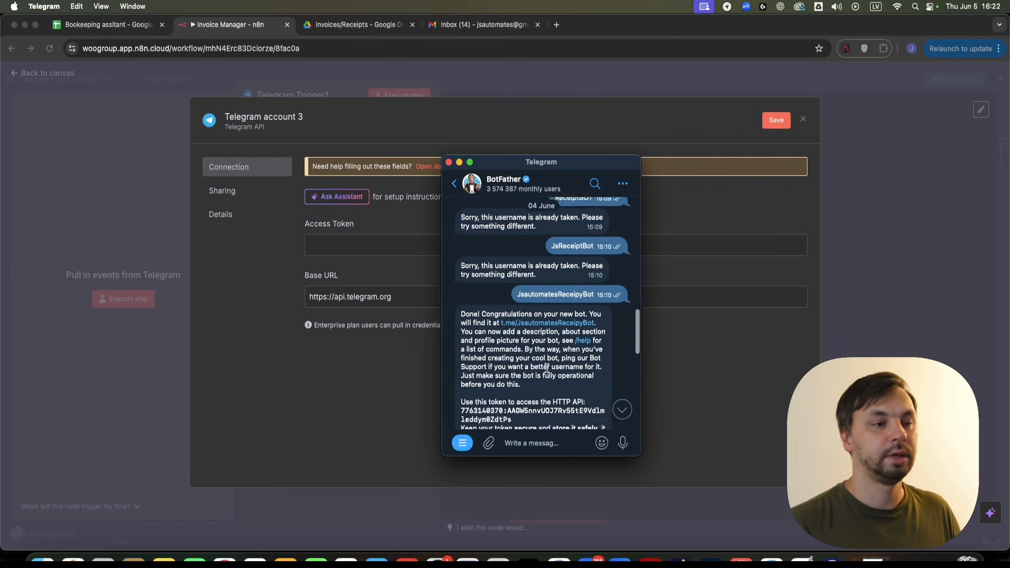
scroll(558, 314, down, 10)
scroll(547, 347, up, 5)
scroll(546, 358, up, 3)
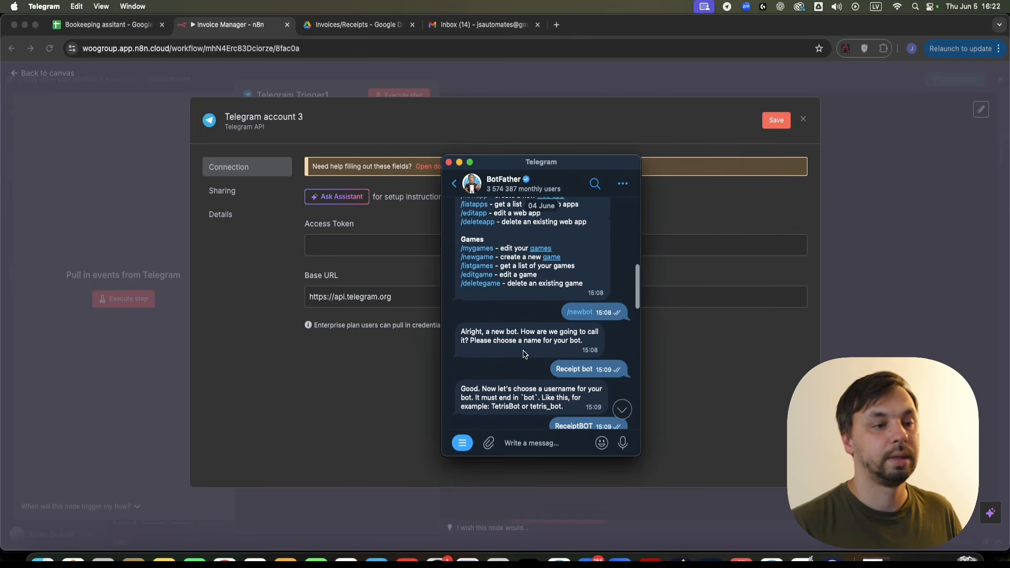
text(/newbot)
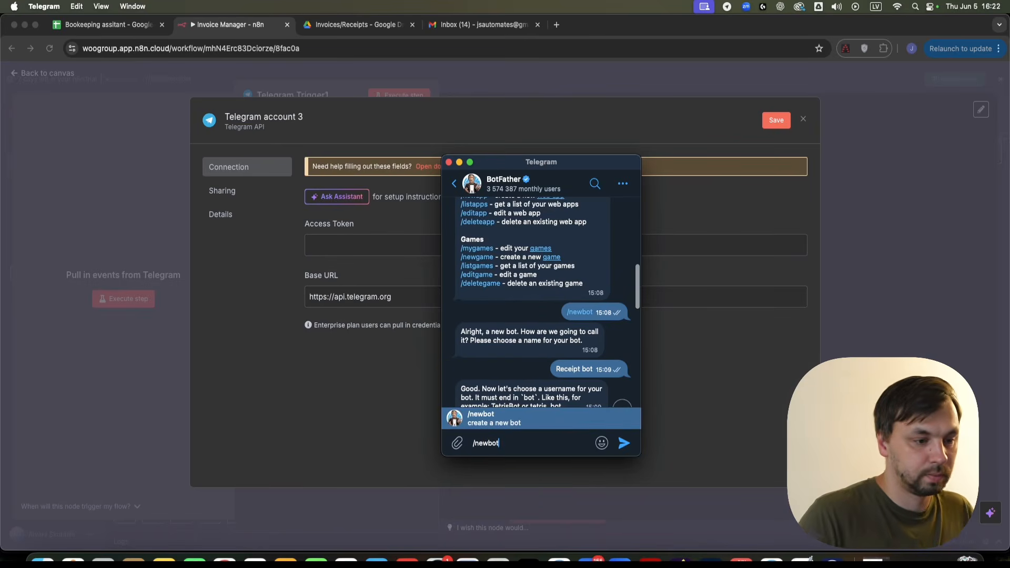
click(495, 420)
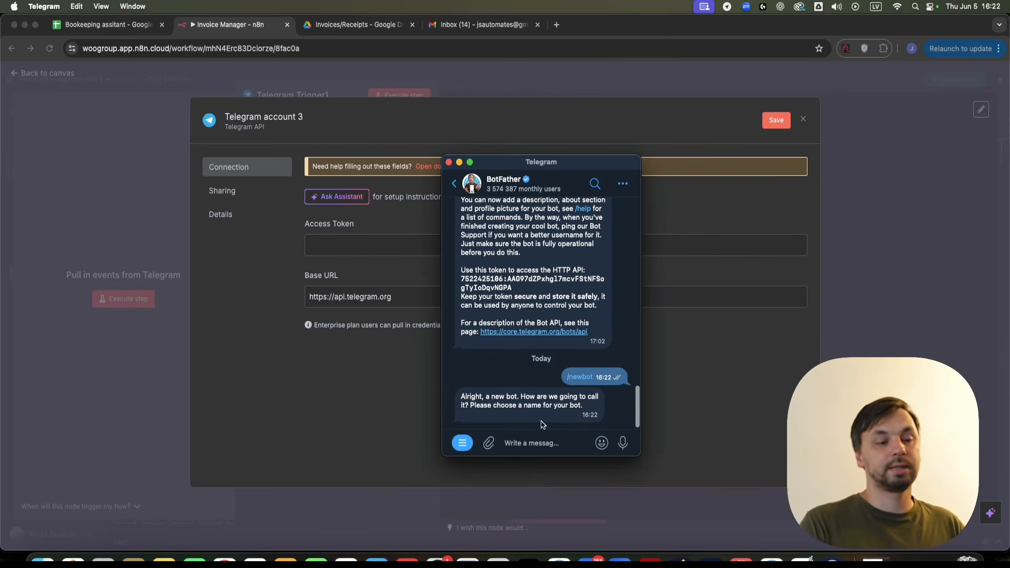
- Name the bot 'Jsautomates video' with username 'jsautomates'
click(542, 439)
text(Jsa)
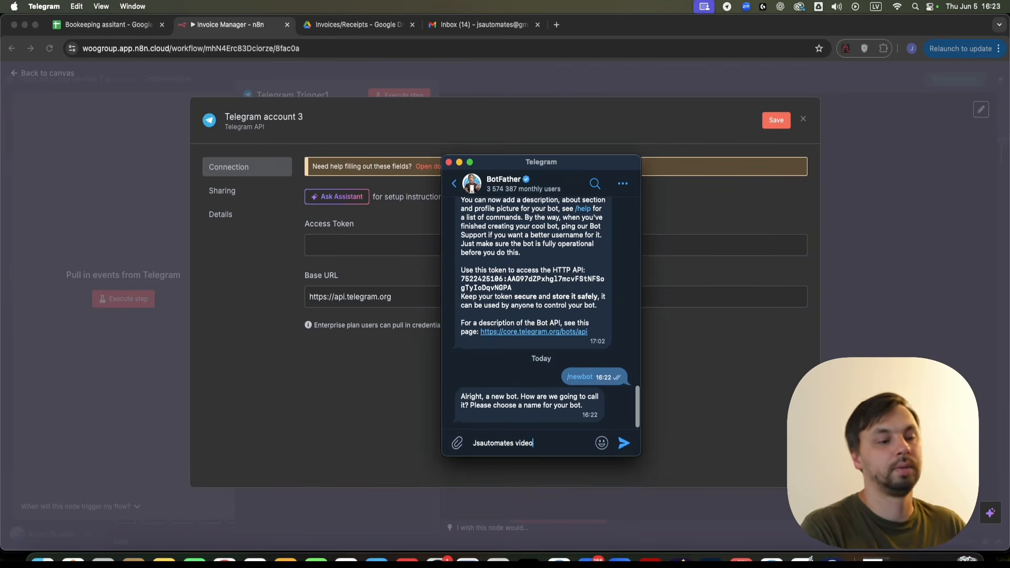
text(utomates video)
key(Return)
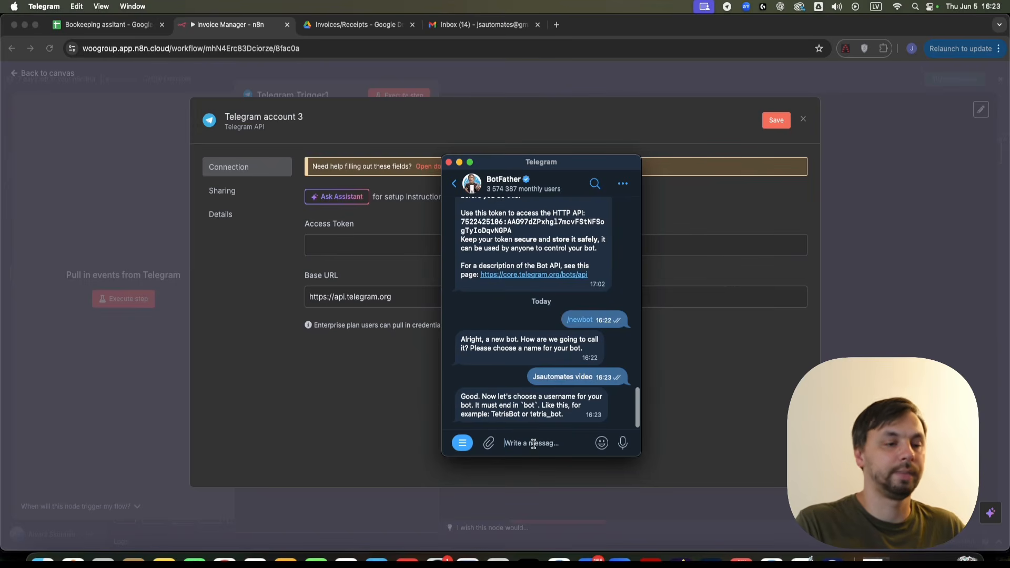
text(jsautomatesvideobot)
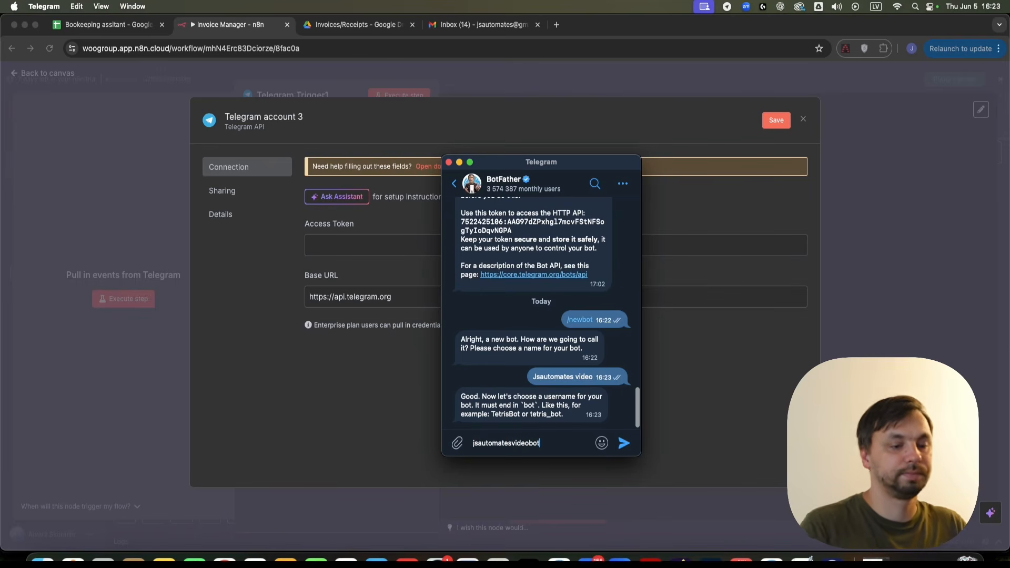
key(Return)
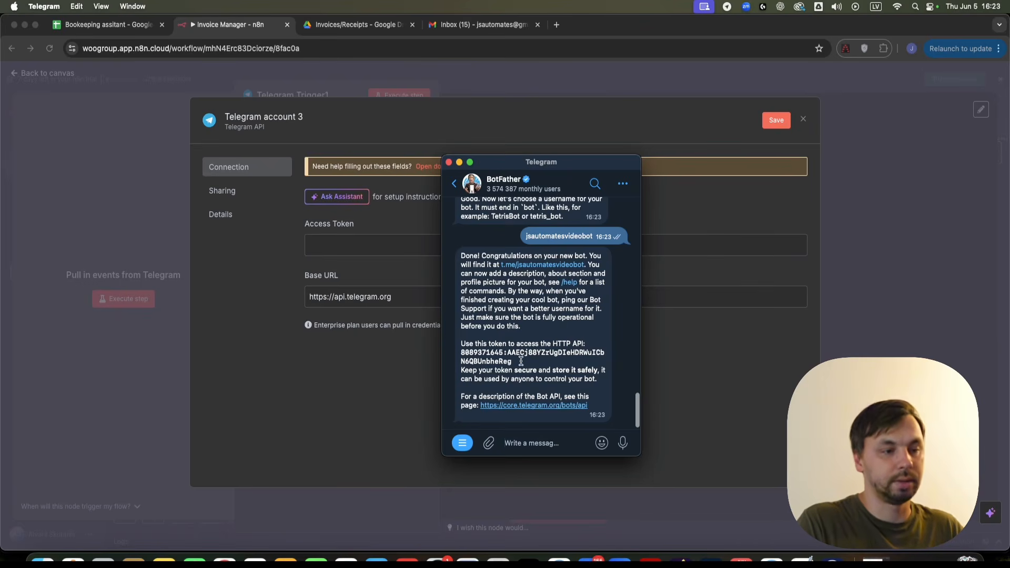
- Paste the new bot's token into n8n's Access Token field and save the credential
click(328, 245)
key(super+v)
click(764, 125)
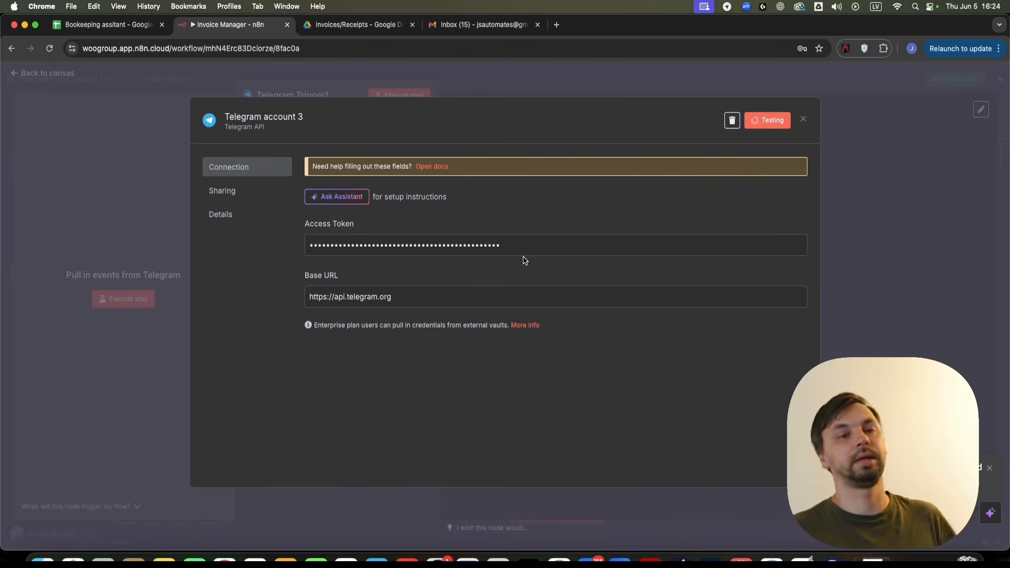
- Start a conversation with the new bot in Telegram
click(772, 561)
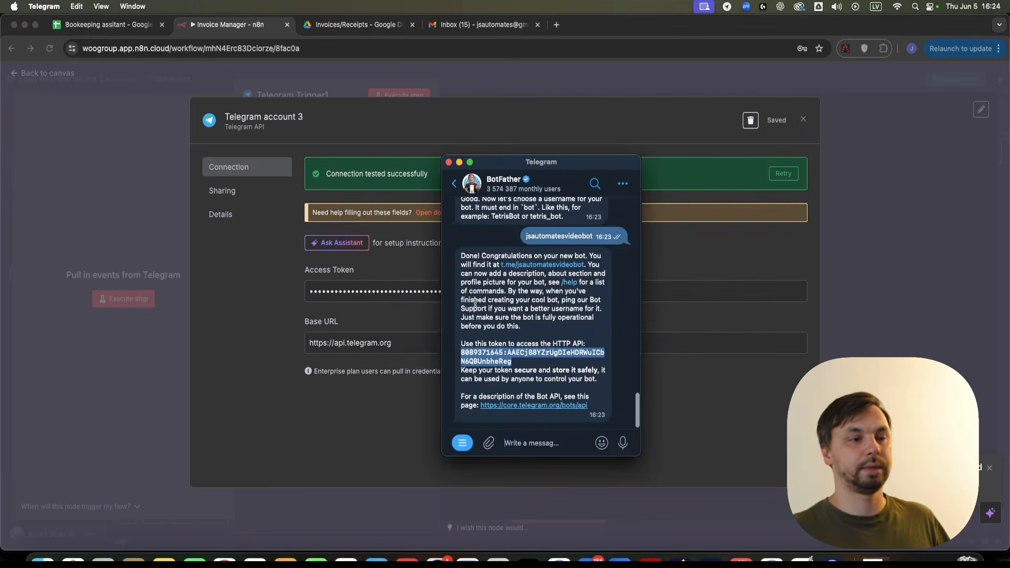
click(543, 265)
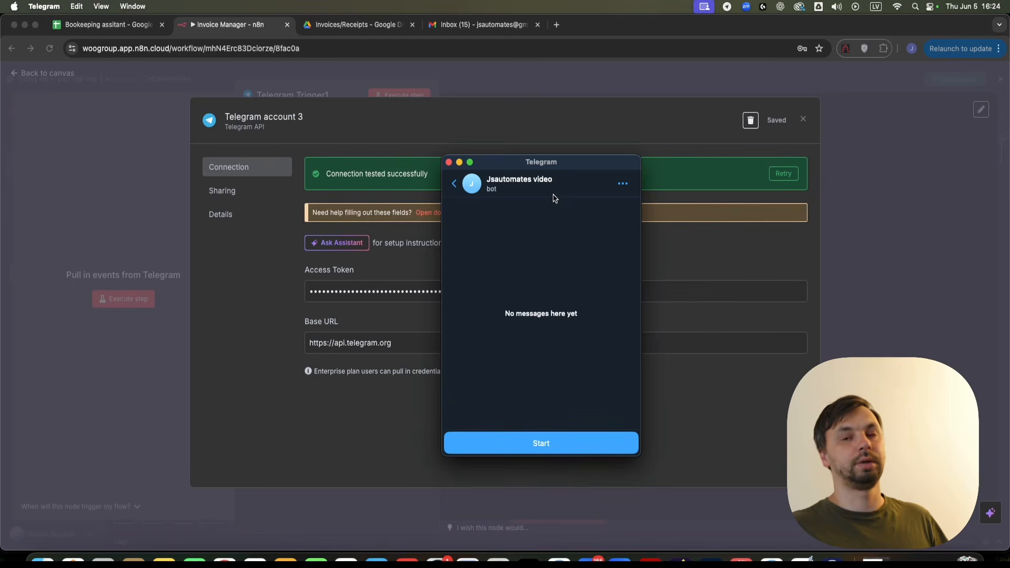
click(557, 447)
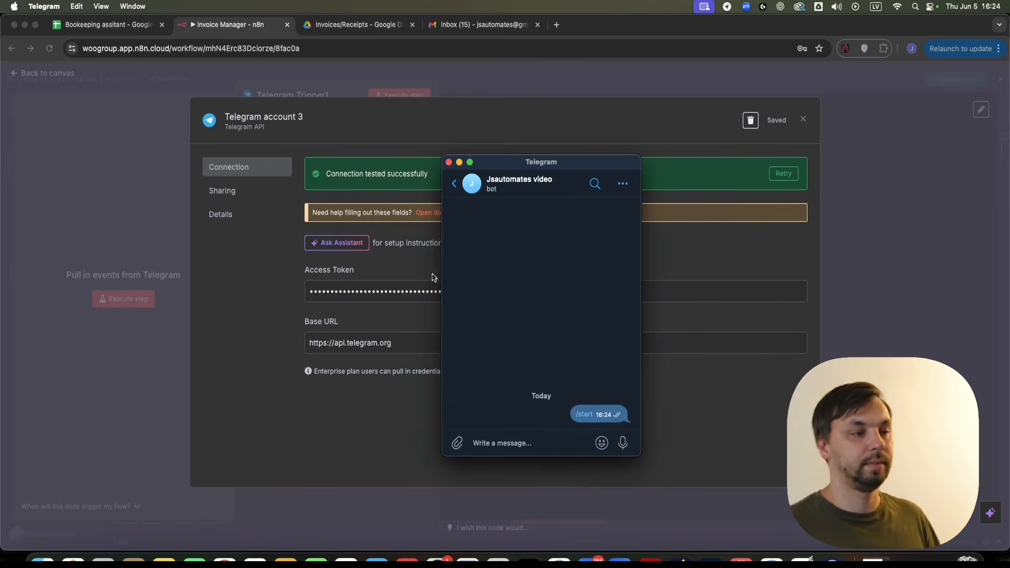
click(564, 131)
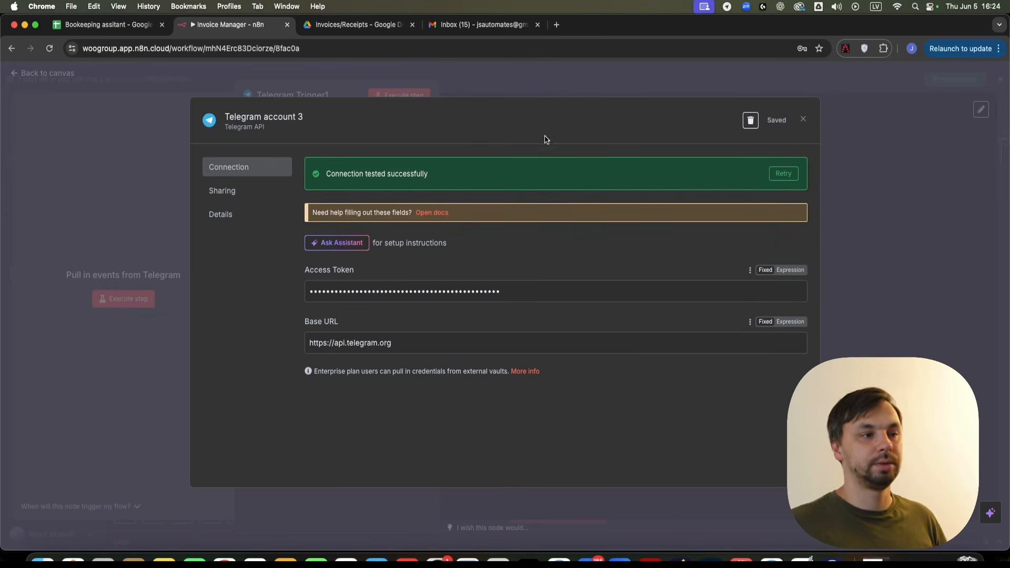
- Make Telegram Trigger1 fire on * All updates instead of Message
click(805, 120)
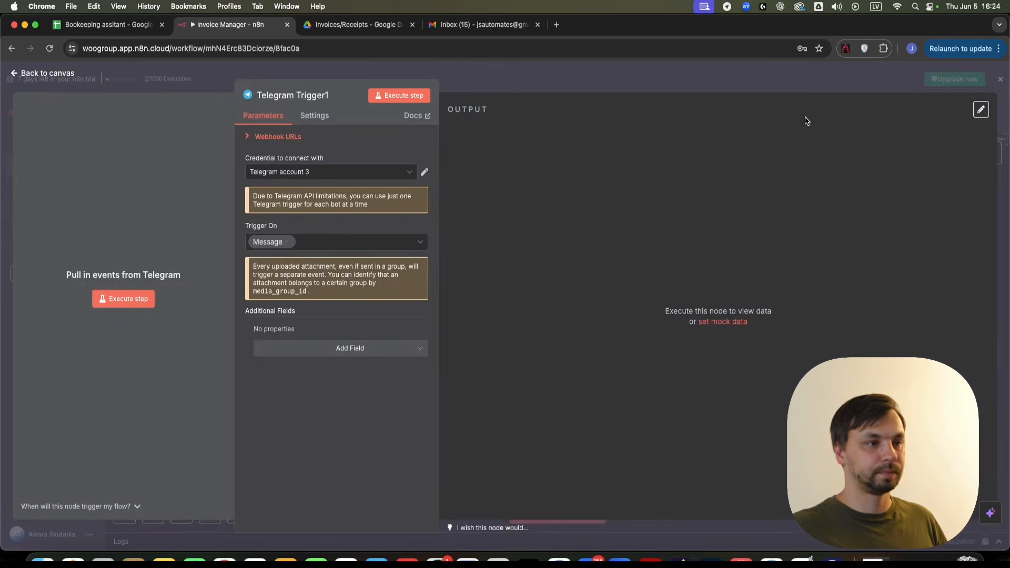
click(288, 242)
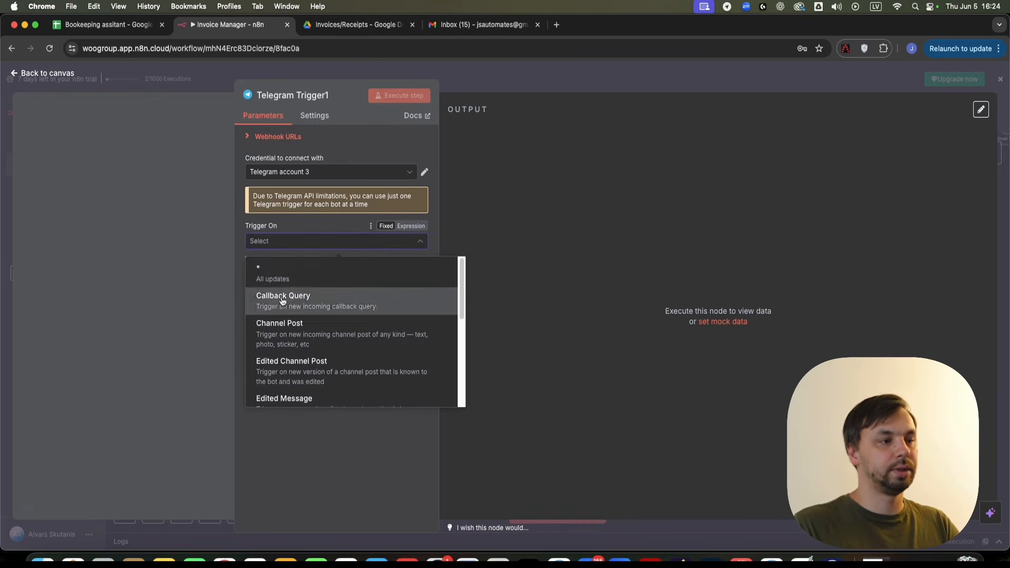
click(261, 275)
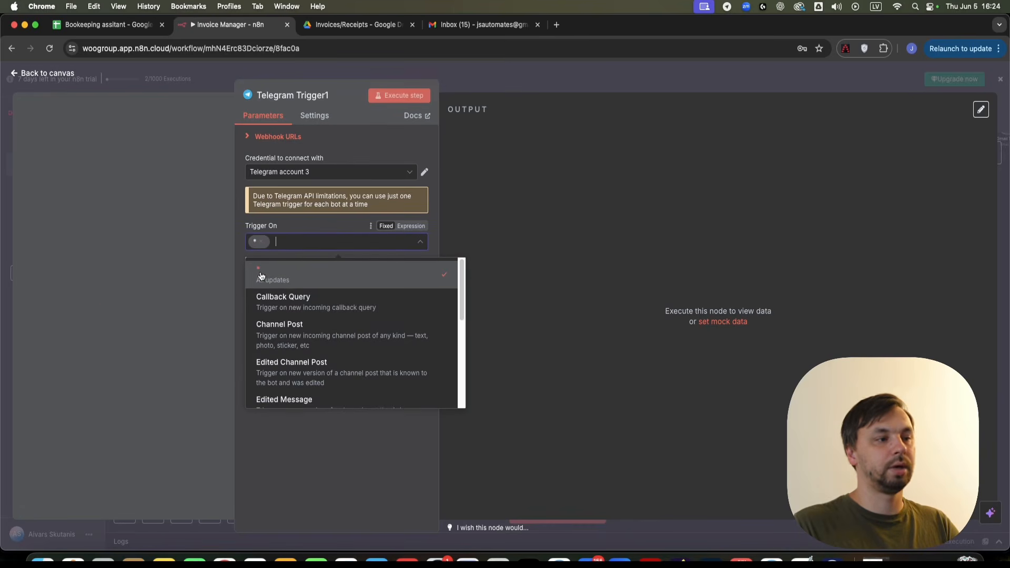
click(302, 466)
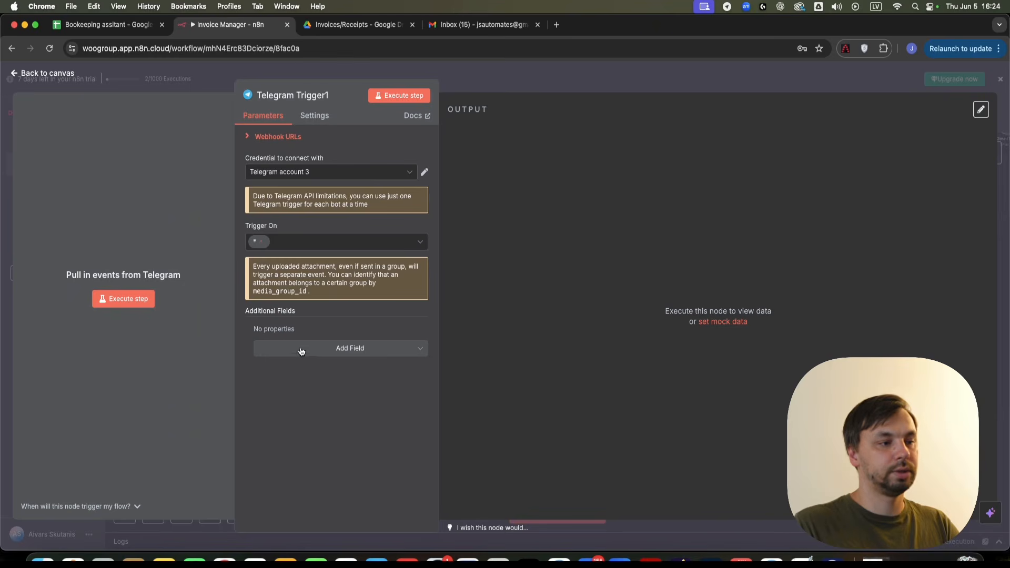
click(344, 350)
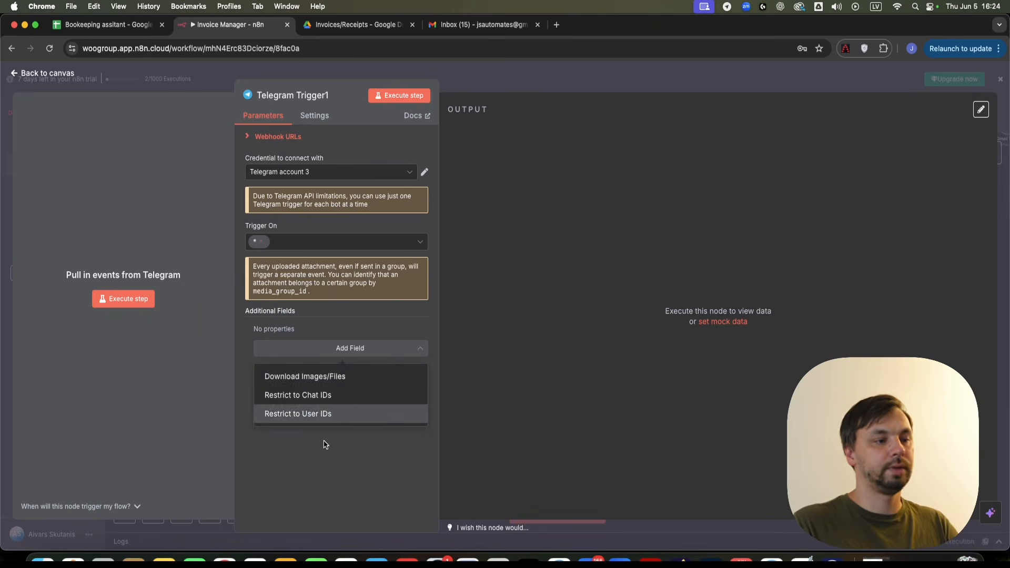
- Enable Download Images/Files, then send the Target receipt photo to the bot while the trigger listens
click(319, 378)
click(277, 345)
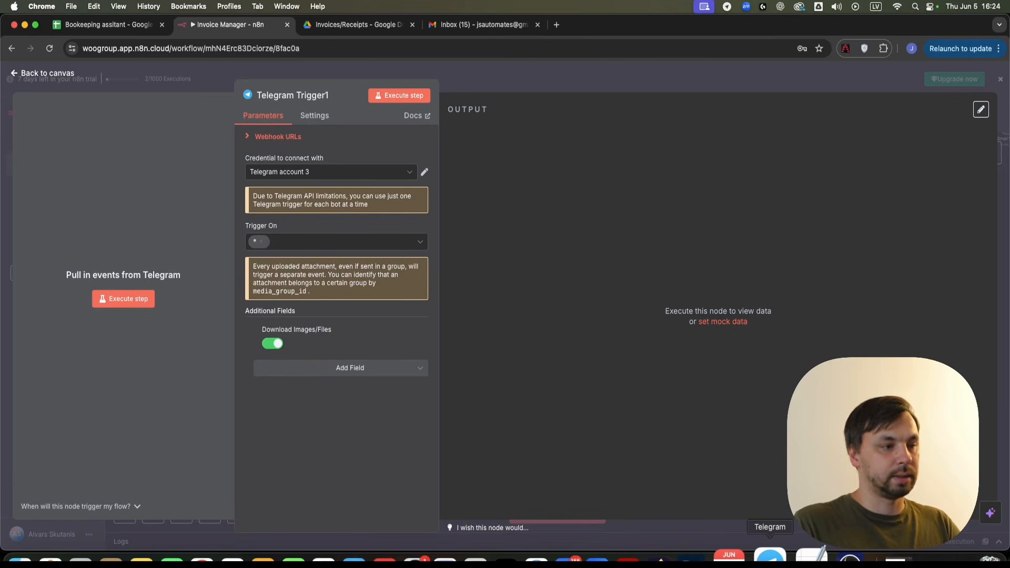
click(769, 556)
click(457, 443)
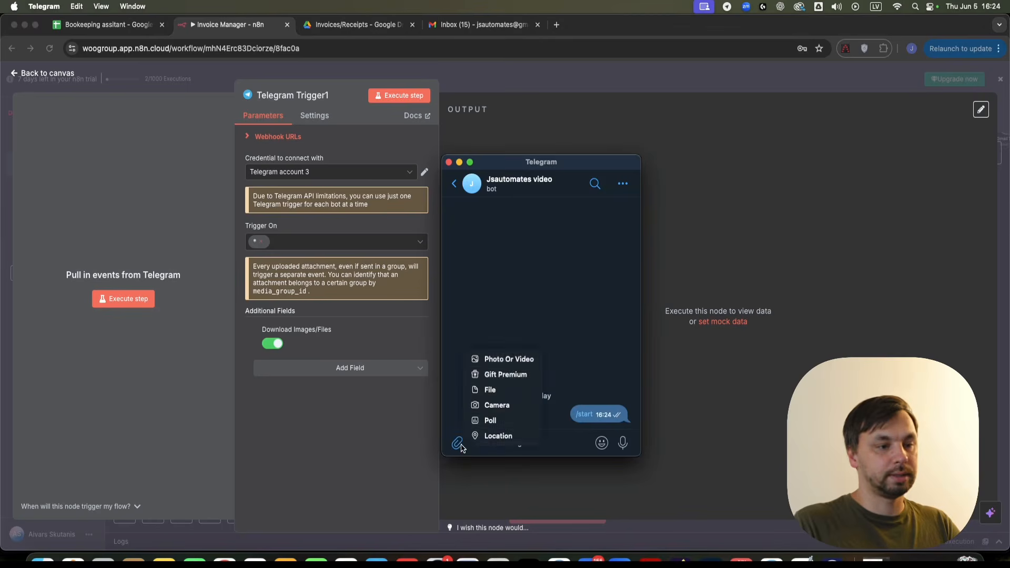
click(509, 362)
click(439, 360)
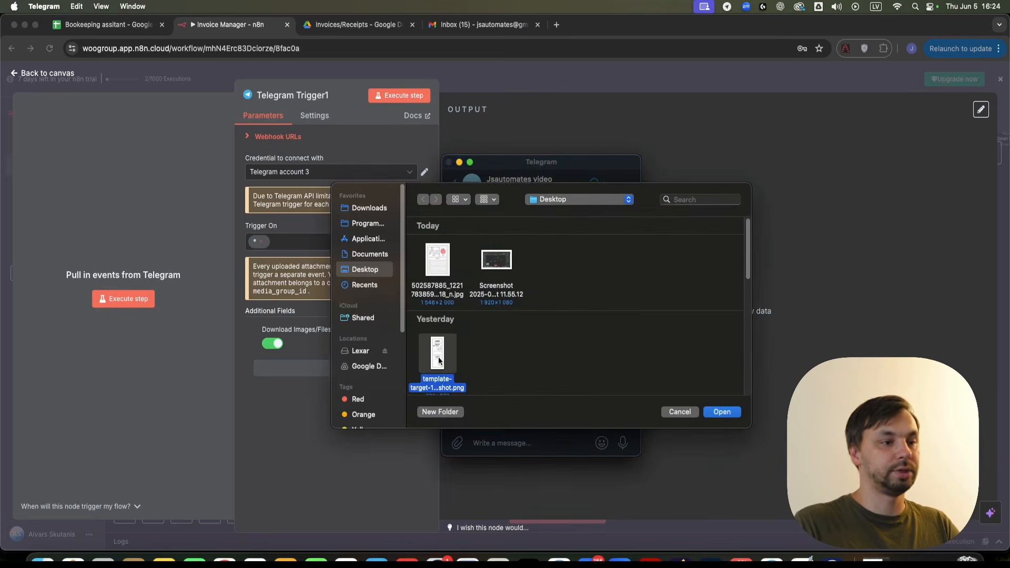
double_click(439, 361)
click(614, 417)
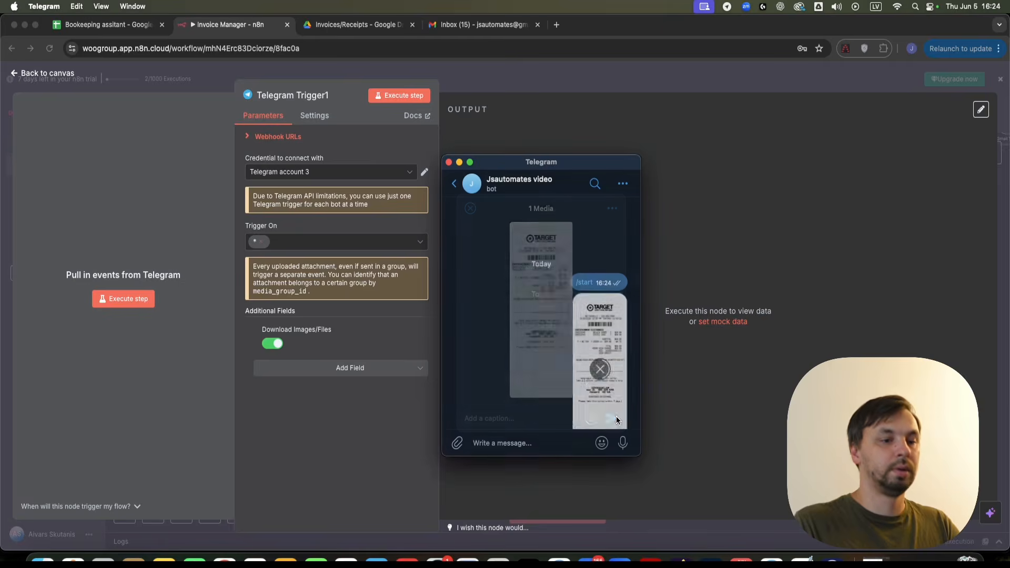
click(111, 299)
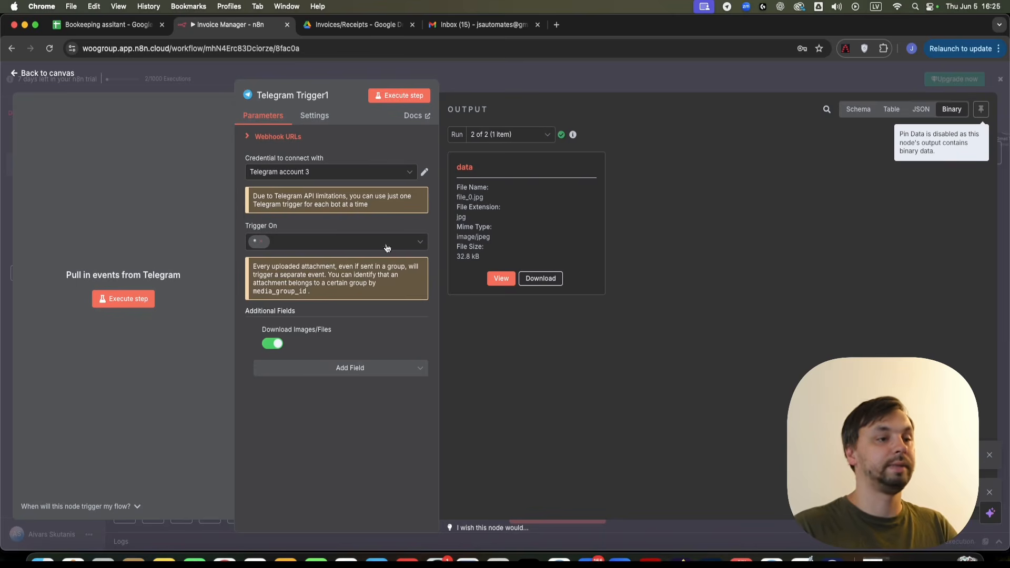
- Compare Telegram Trigger1's Run 1 and Run 2 outputs, the second holding the image
click(509, 77)
scroll(369, 415, down, 5)
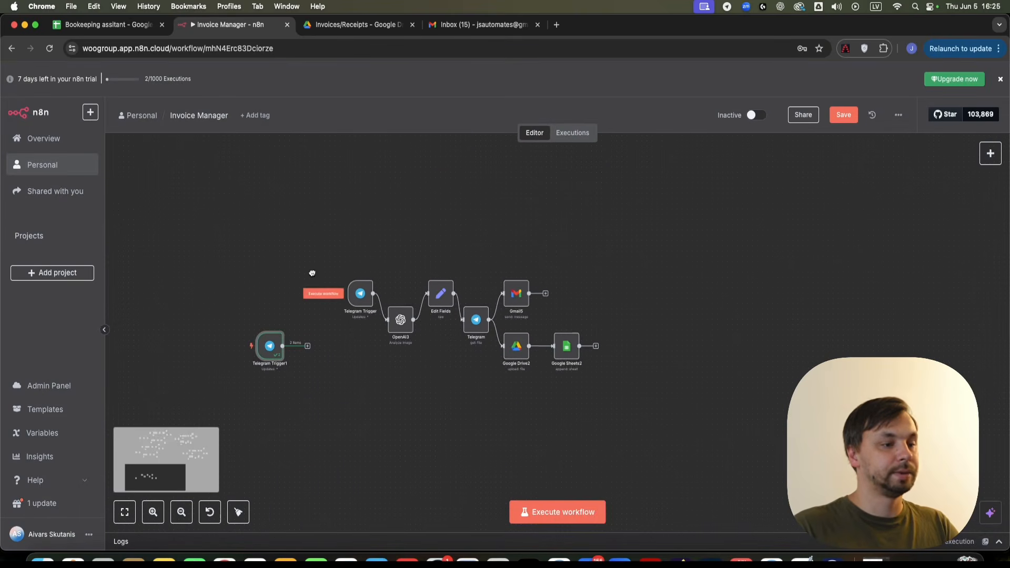
scroll(280, 393, up, 5)
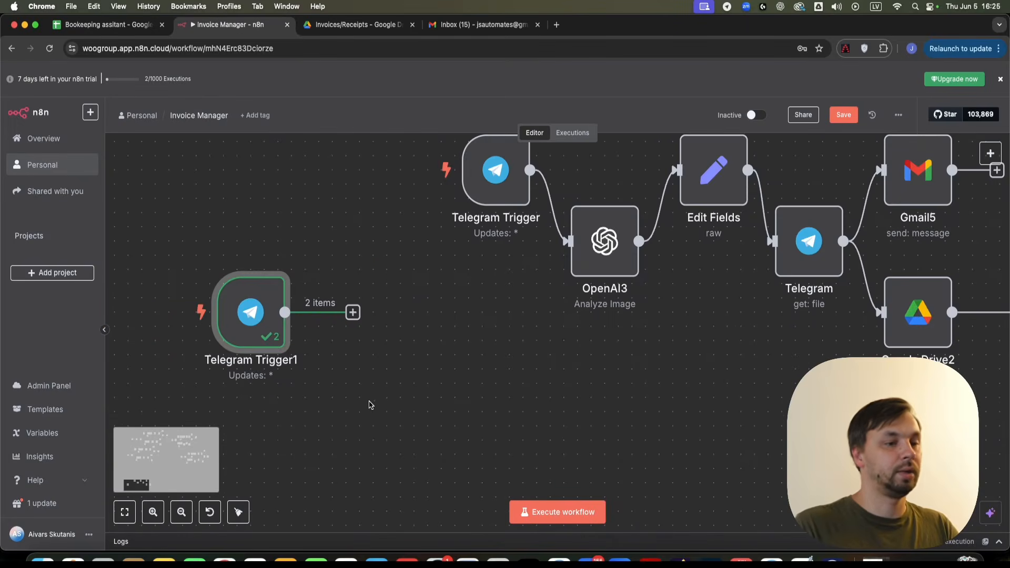
scroll(368, 407, up, 5)
click(480, 292)
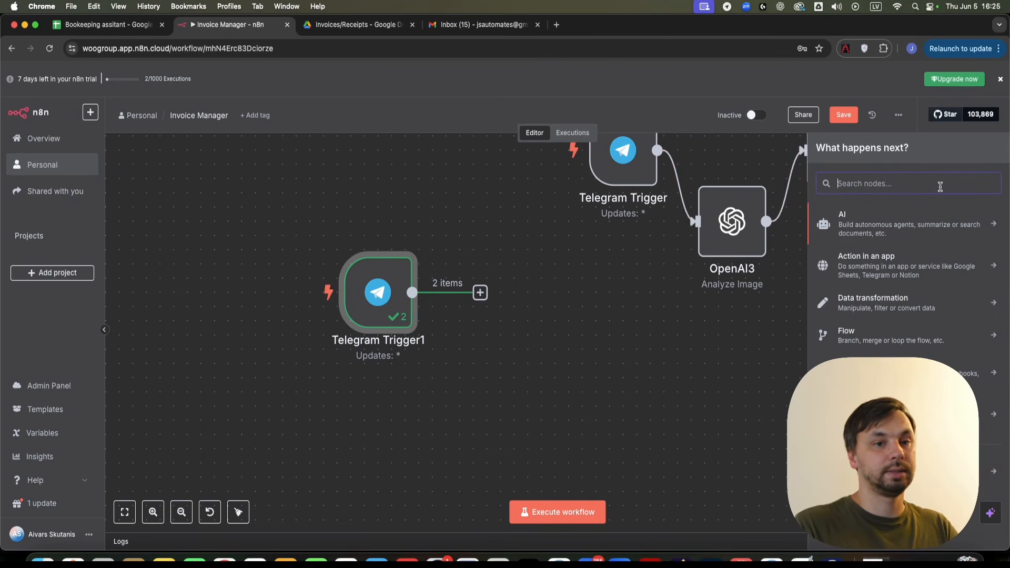
double_click(373, 293)
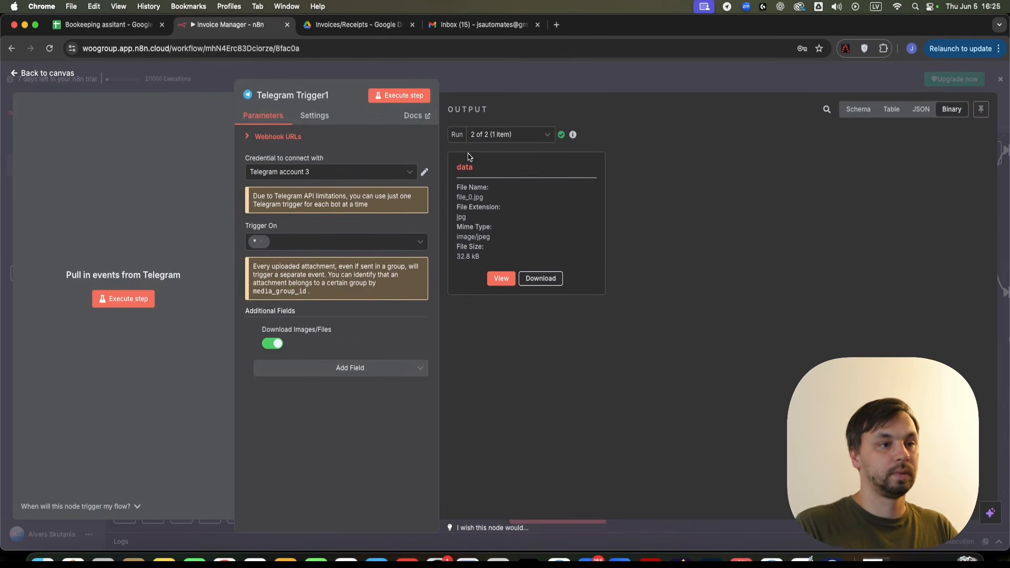
click(500, 136)
click(500, 136)
click(501, 136)
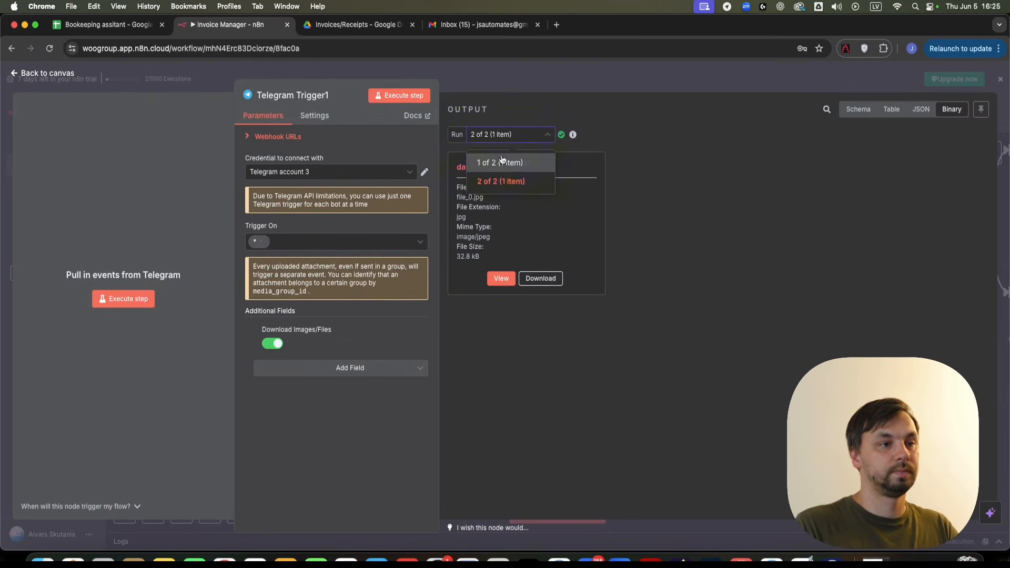
click(503, 160)
click(523, 137)
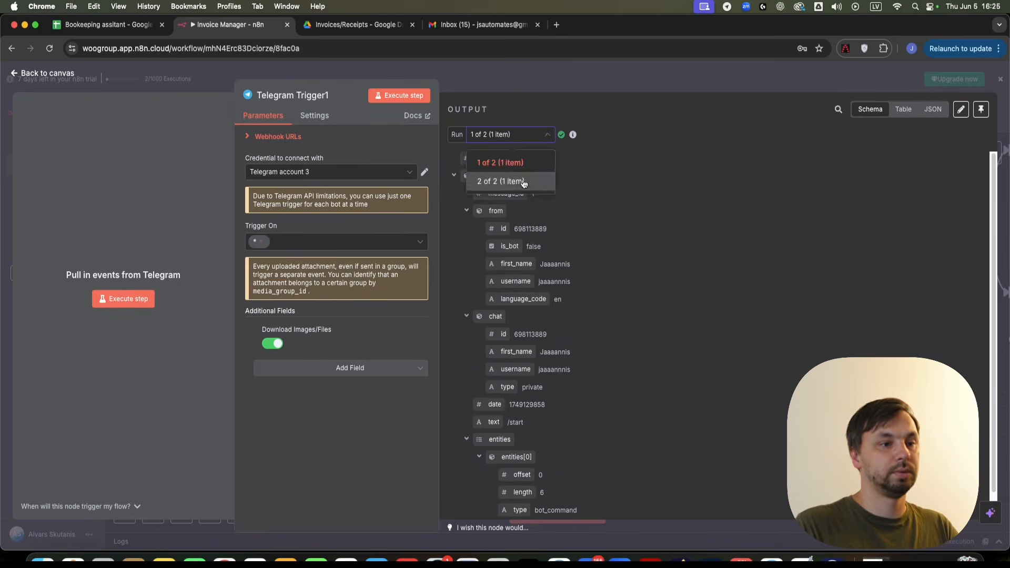
click(523, 182)
click(649, 82)
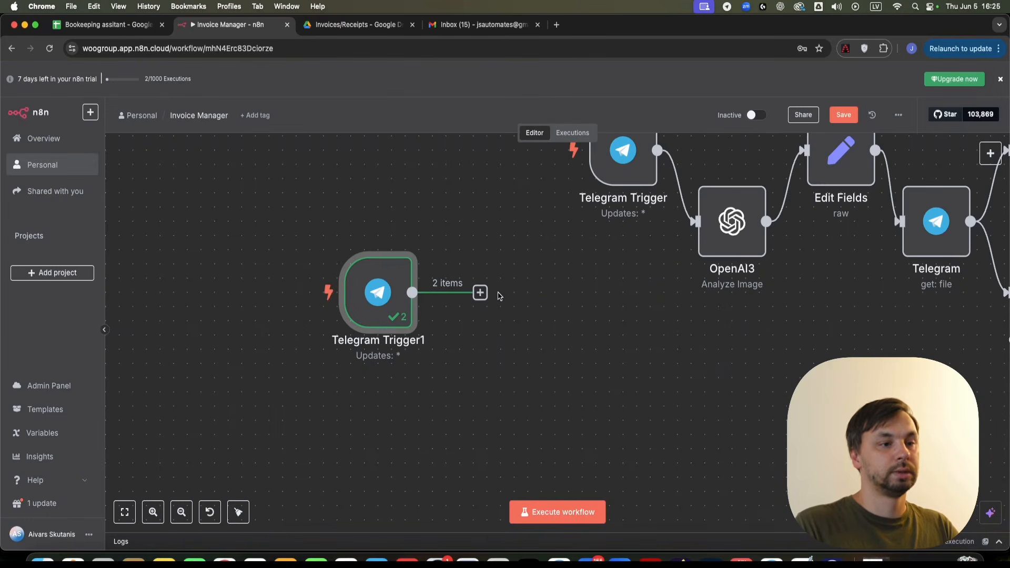
- Search 'open' for a step after Telegram Trigger1 and choose OpenAI
click(480, 293)
double_click(916, 192)
click(919, 180)
text(i)
key(BackSpace)
text(open)
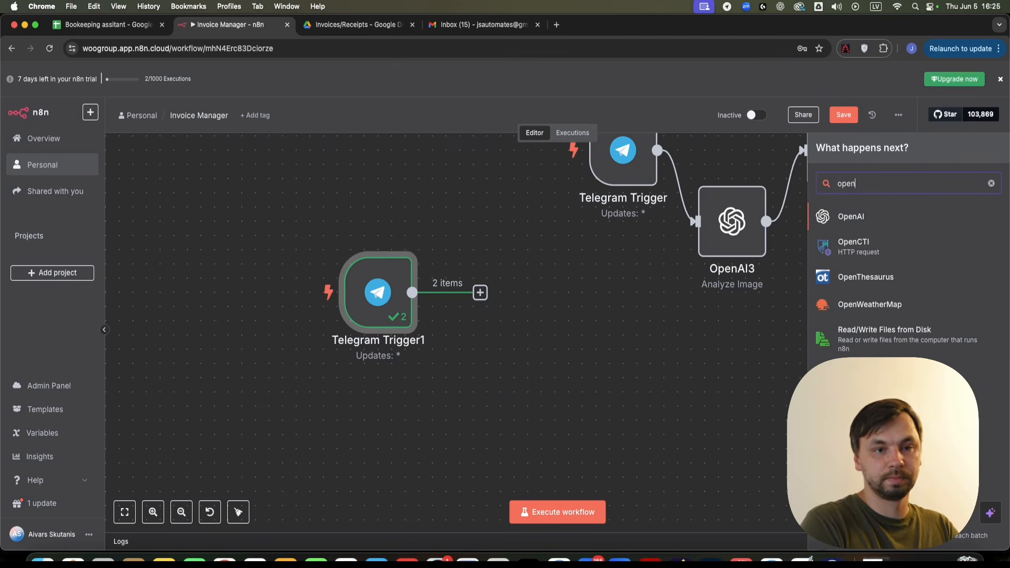
click(894, 217)
scroll(897, 247, down, 4)
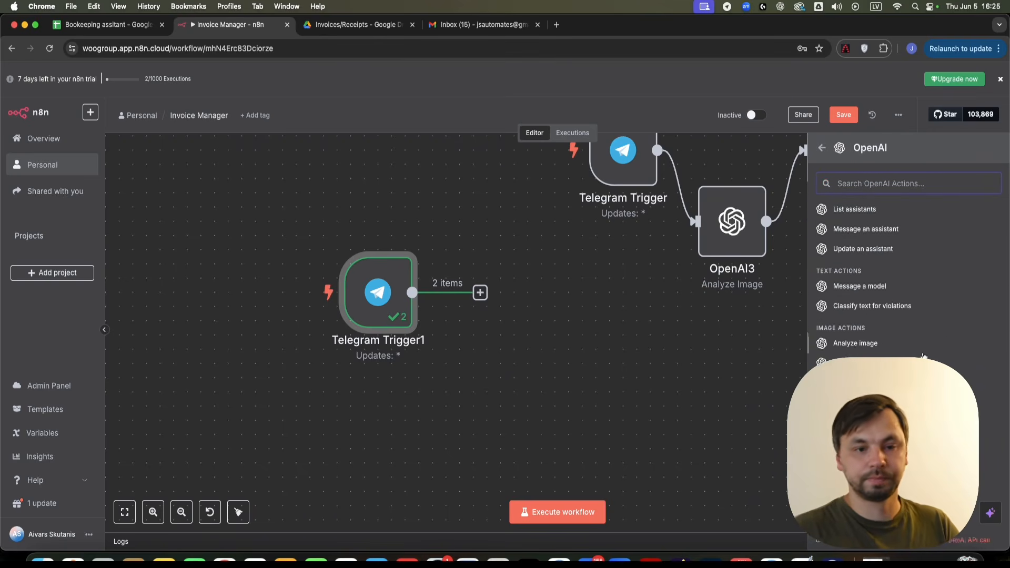
- Add an OpenAI Analyze image node using model GPT-4O-MINI-2024-07-18
click(856, 339)
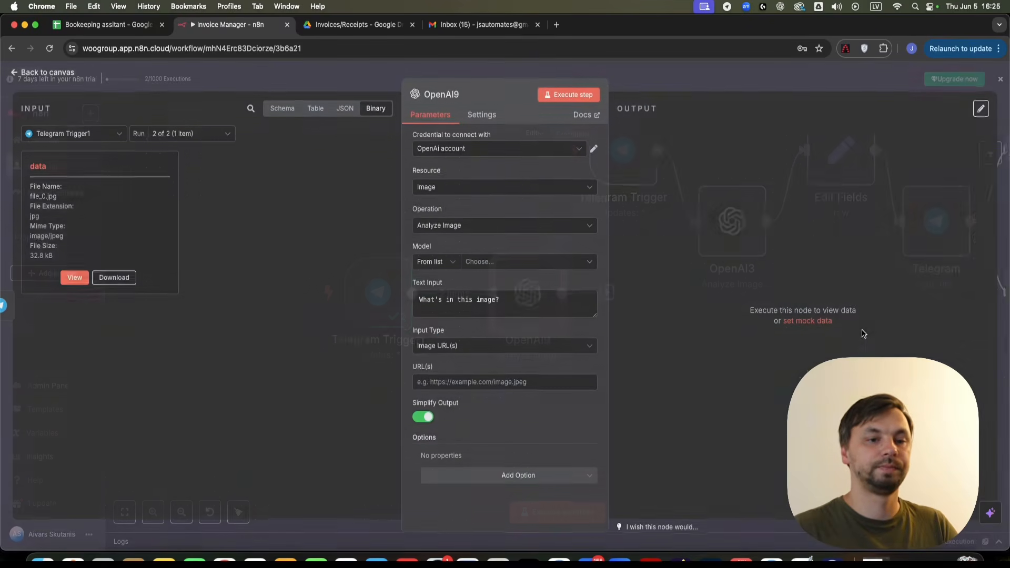
click(502, 266)
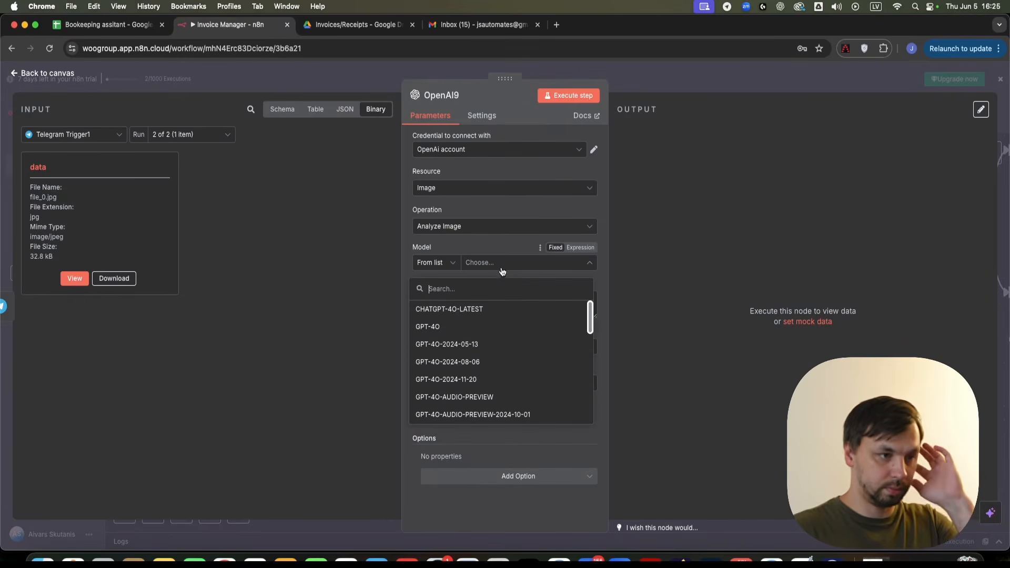
scroll(519, 350, down, 2)
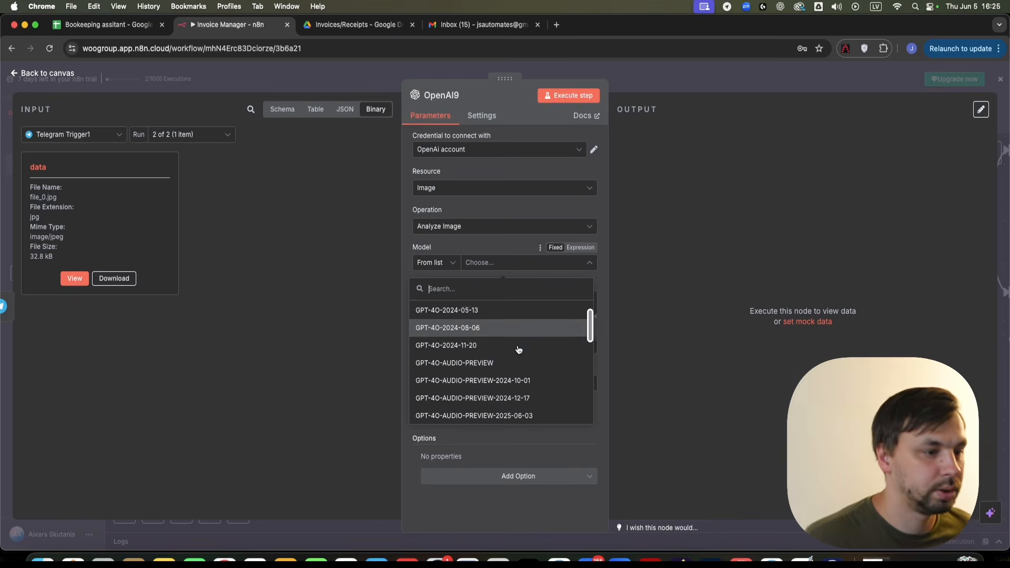
scroll(519, 361, down, 3)
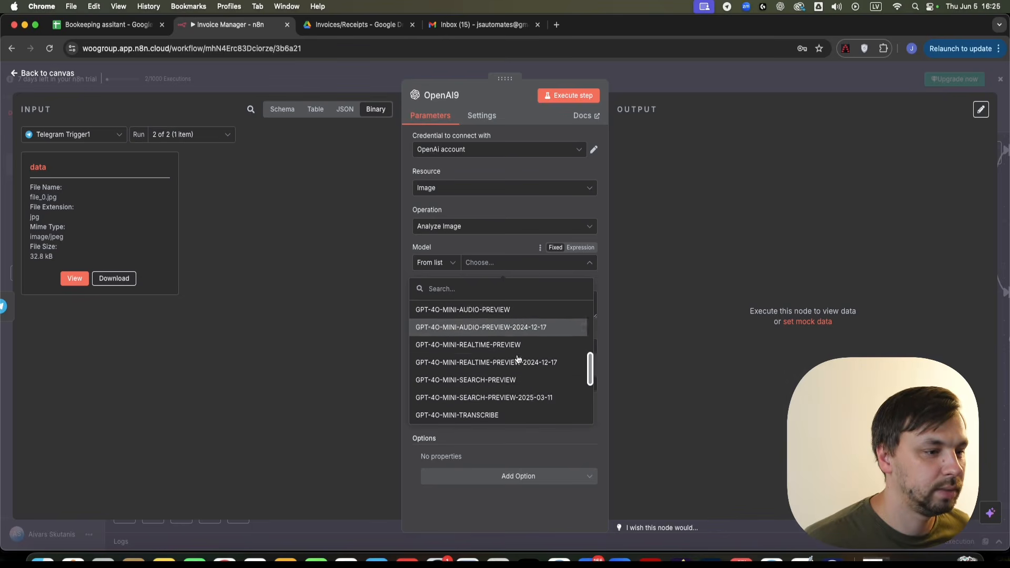
scroll(496, 383, up, 2)
click(495, 392)
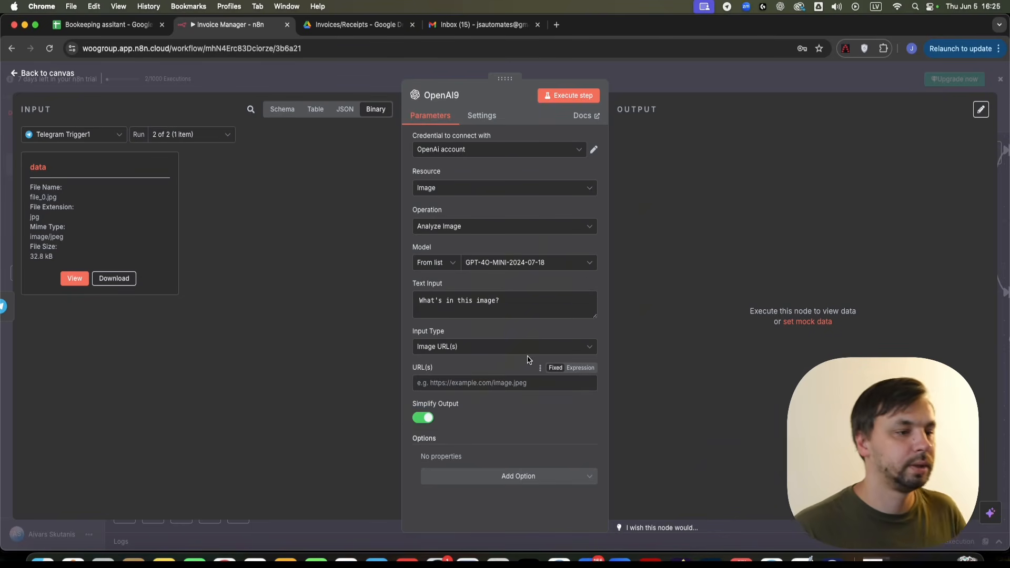
click(719, 75)
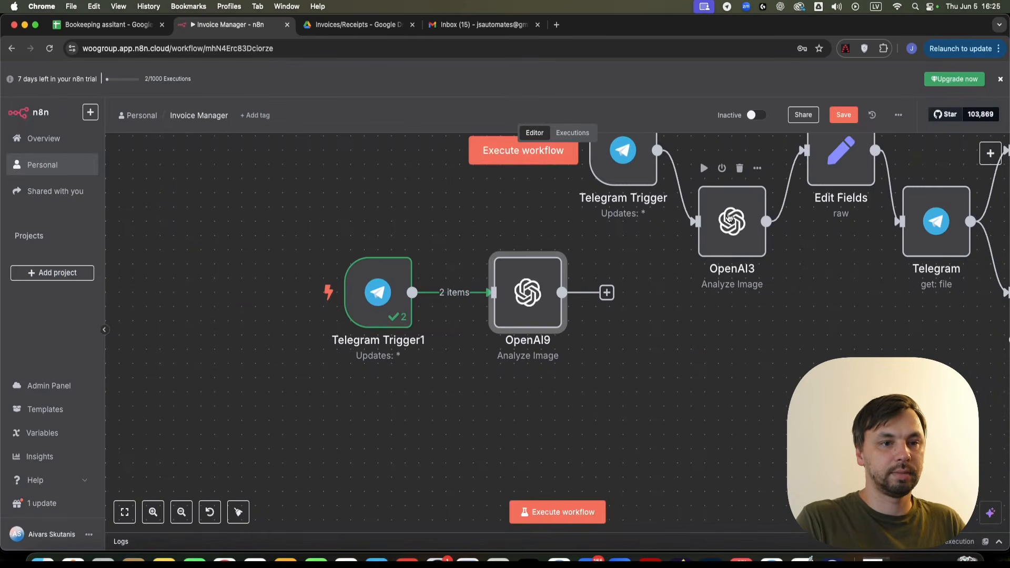
- Replace OpenAI9's default prompt with OpenAI3's receipt-parsing prompt
double_click(731, 221)
click(489, 338)
key(super+a)
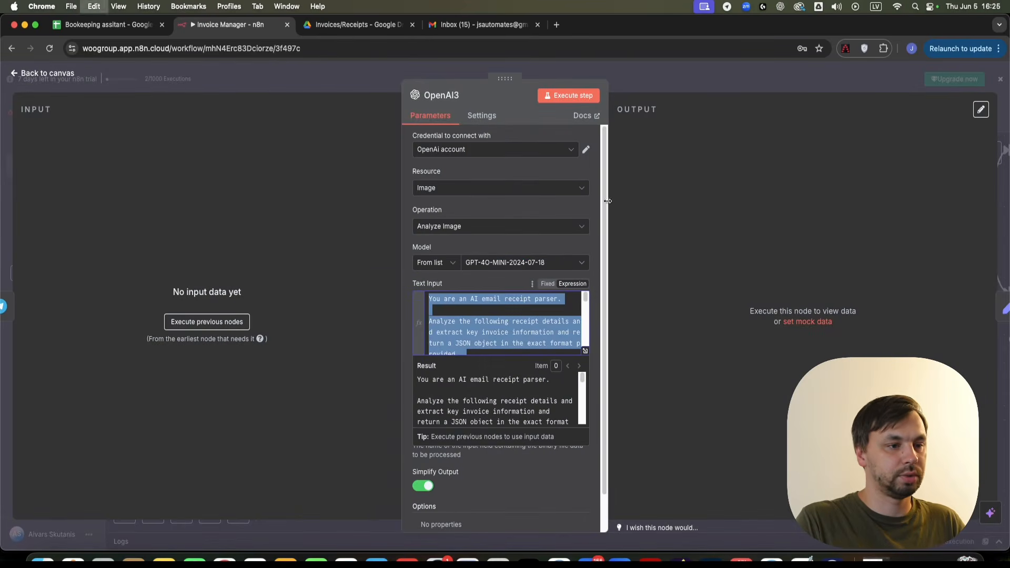
click(759, 73)
double_click(524, 311)
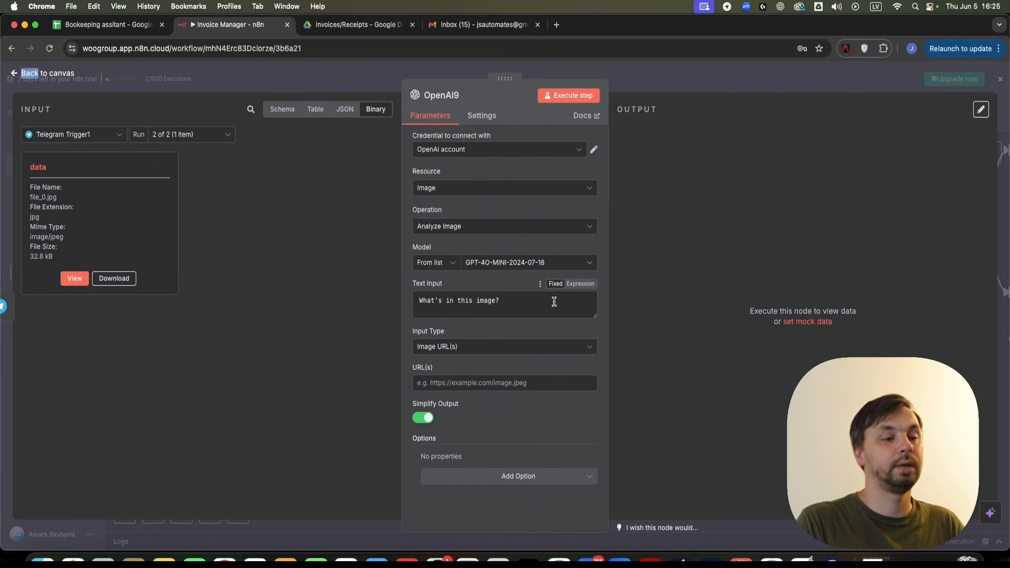
click(532, 304)
key(super+a)
key(super+v)
drag(595, 314, 600, 534)
scroll(553, 426, down, 4)
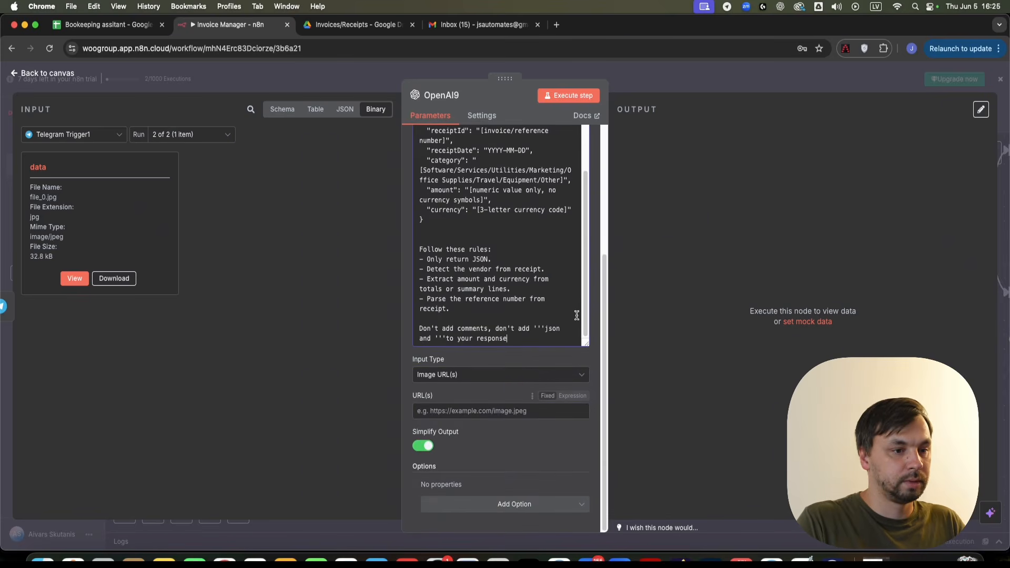
scroll(547, 318, up, 8)
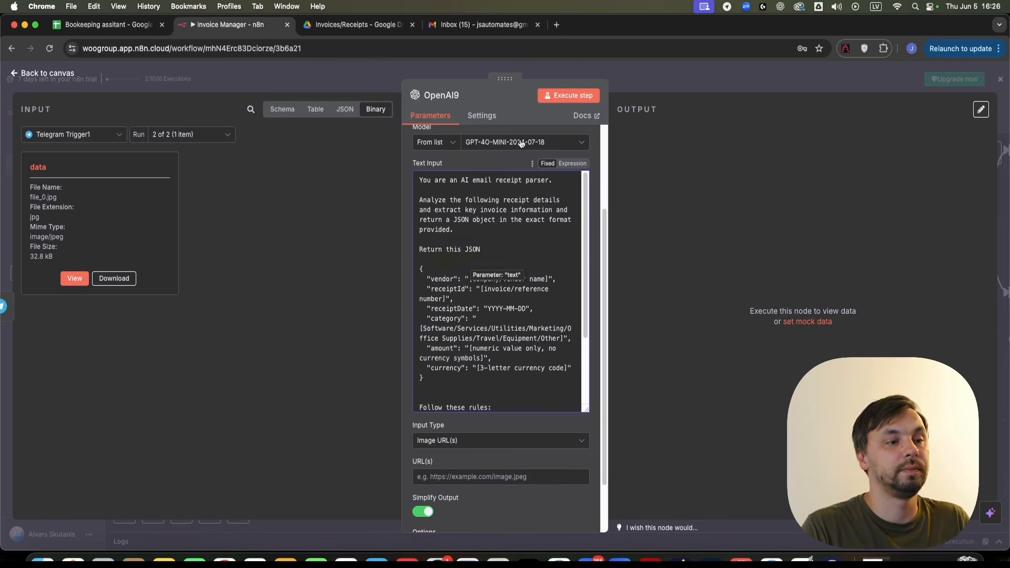
- Set OpenAI9's Input Type to Binary File(s) using the data field
scroll(508, 291, down, 5)
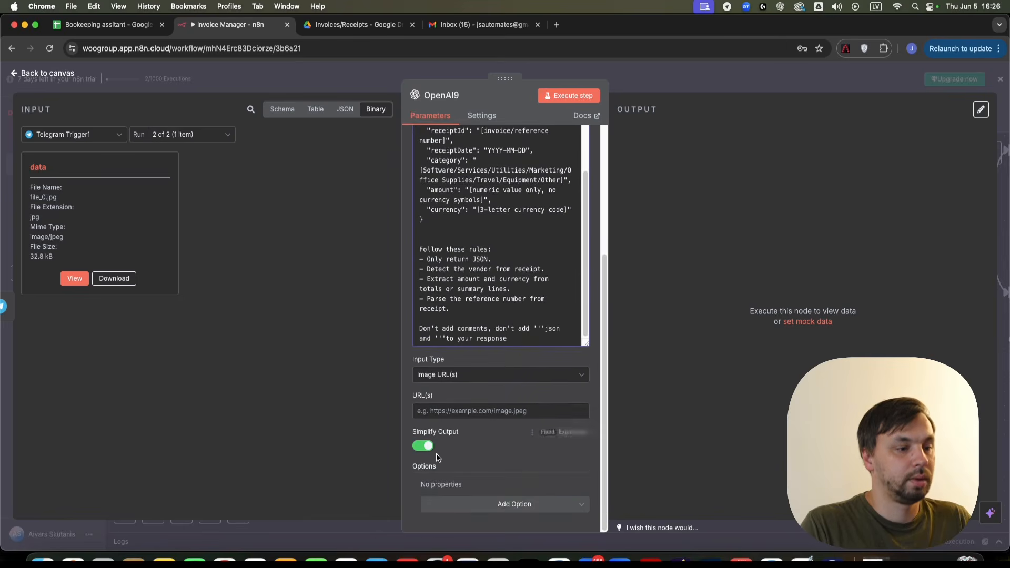
click(463, 375)
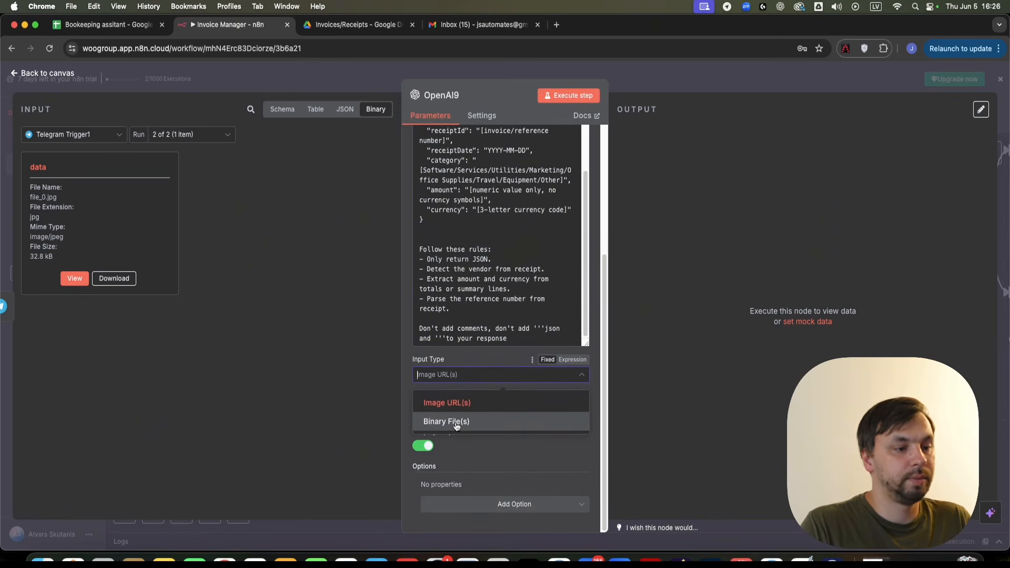
click(456, 427)
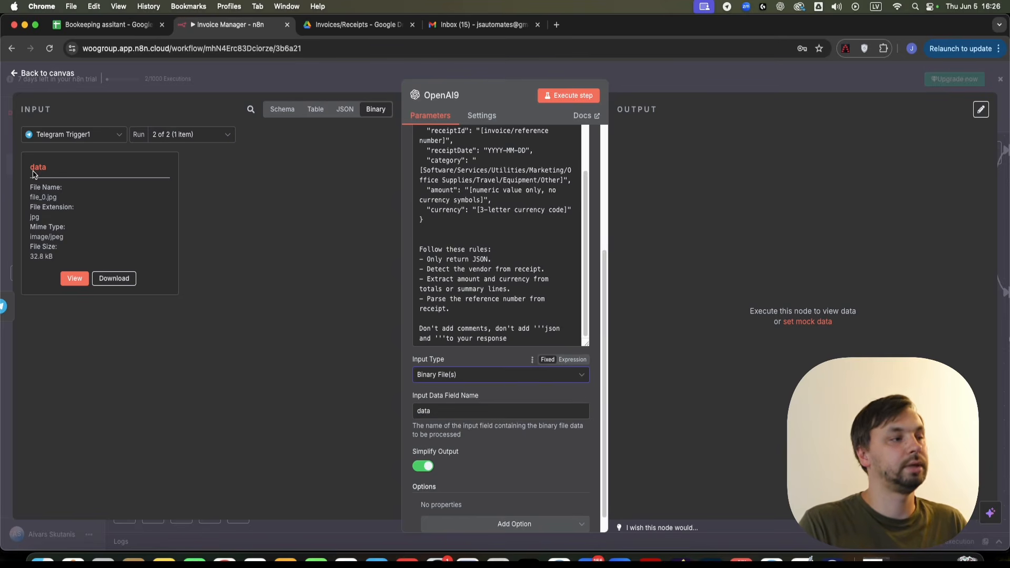
scroll(425, 460, down, 1)
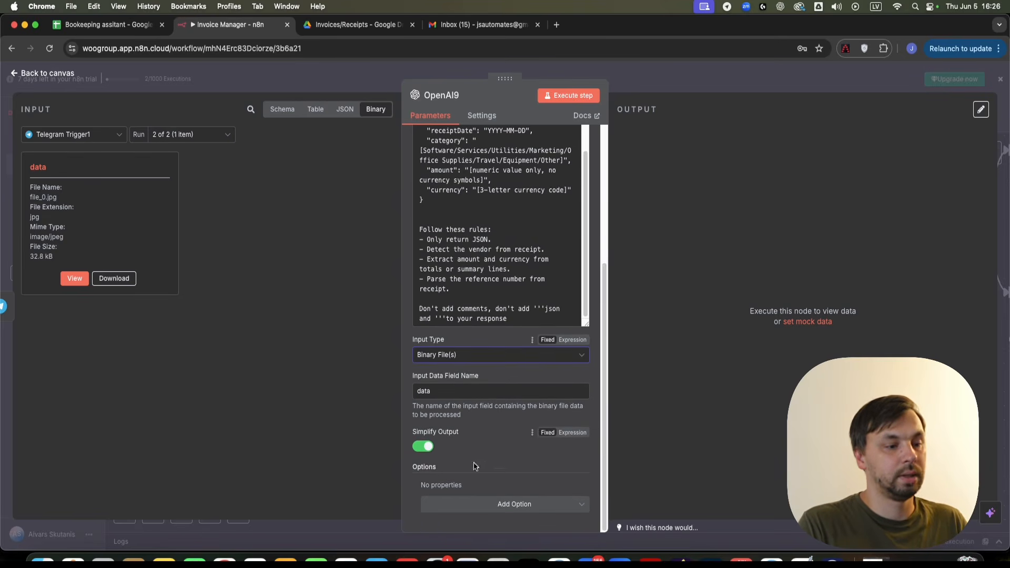
click(656, 73)
- Run the OpenAI9 step and move the node below Telegram Trigger1's level
right_click(518, 327)
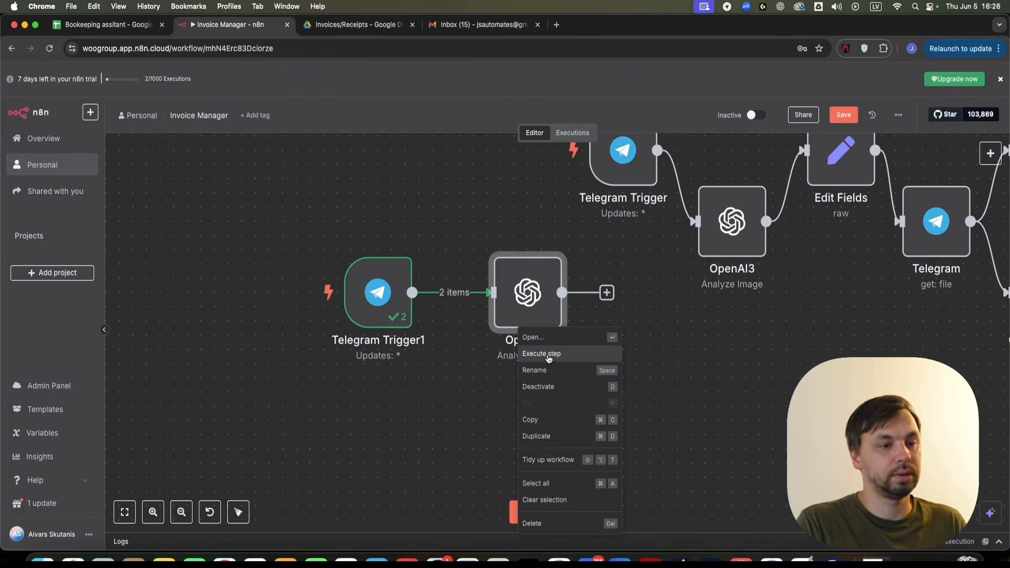
click(547, 354)
scroll(550, 415, right, 5)
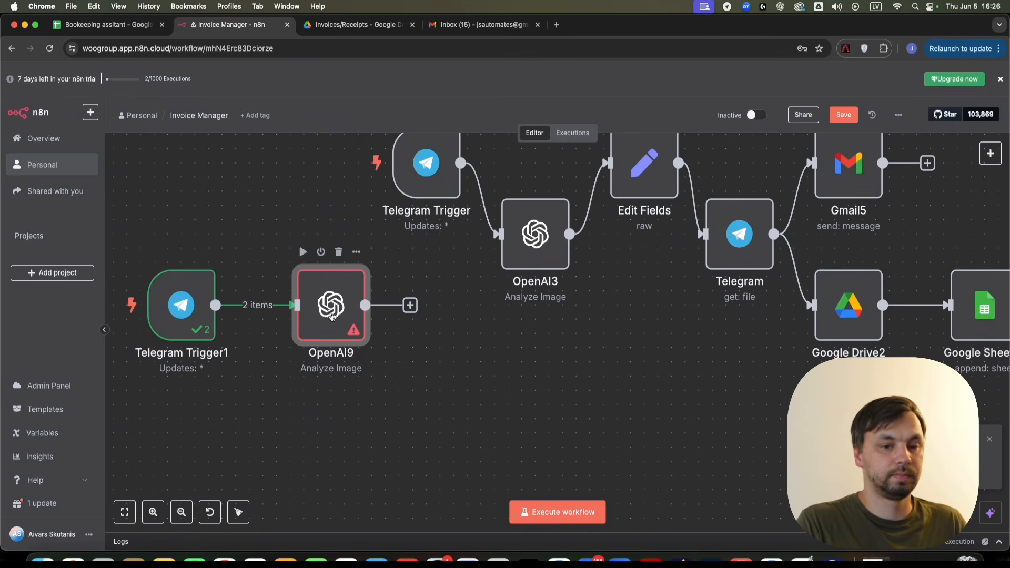
drag(333, 314, 325, 364)
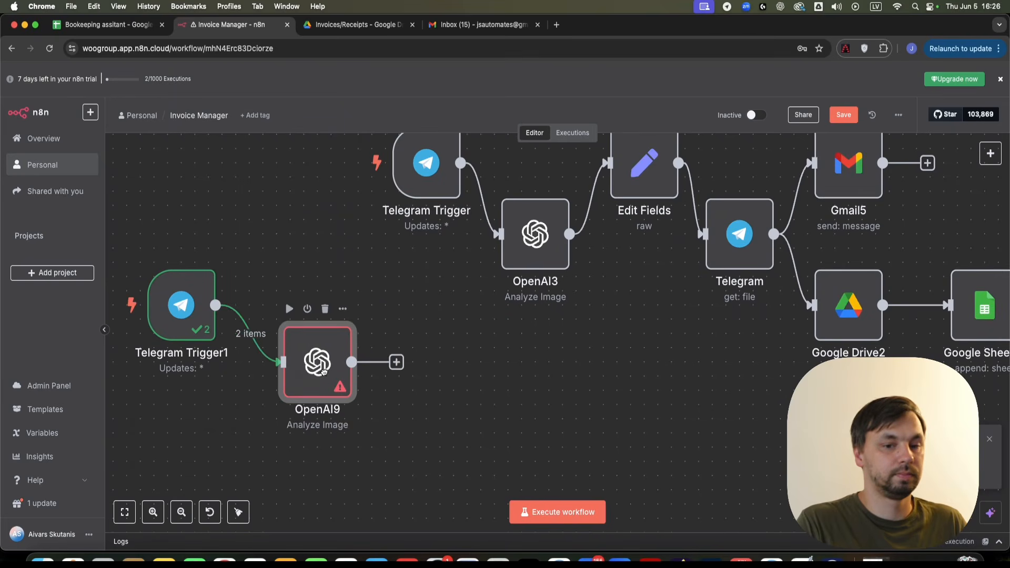
- Rerun Telegram Trigger1 to fetch a fresh receipt, then rerun OpenAI9 on it
double_click(181, 305)
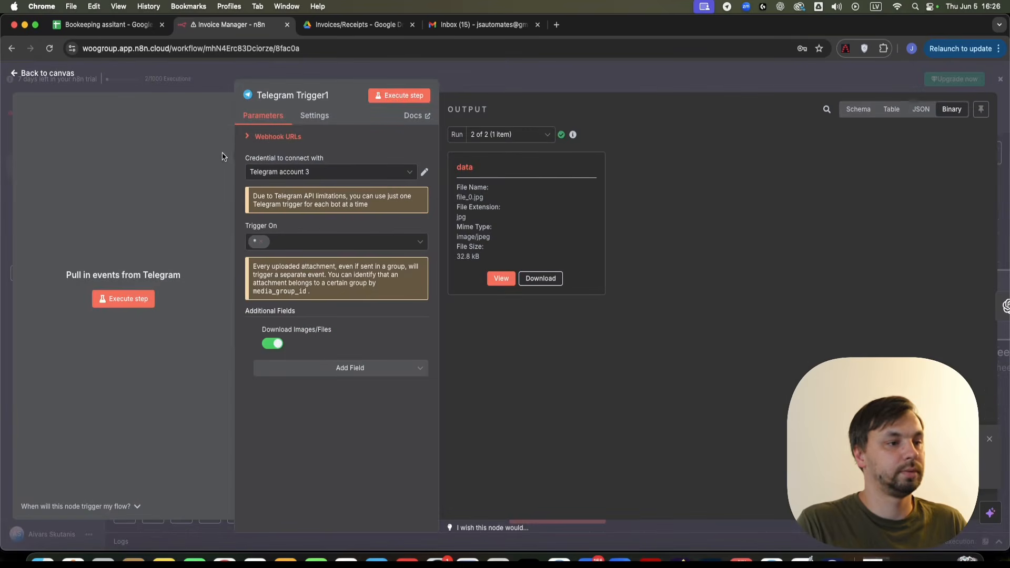
click(513, 83)
right_click(204, 305)
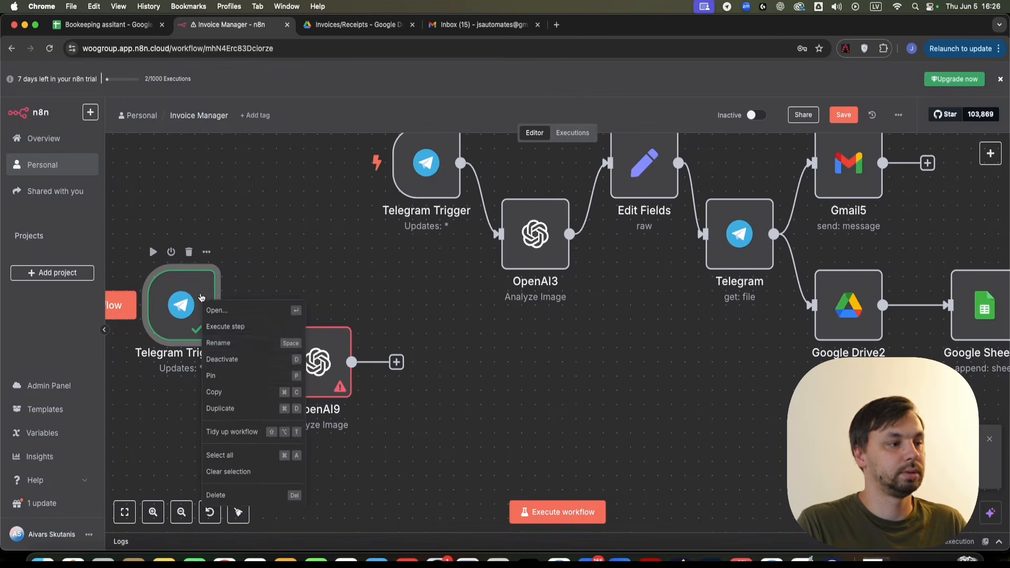
click(242, 328)
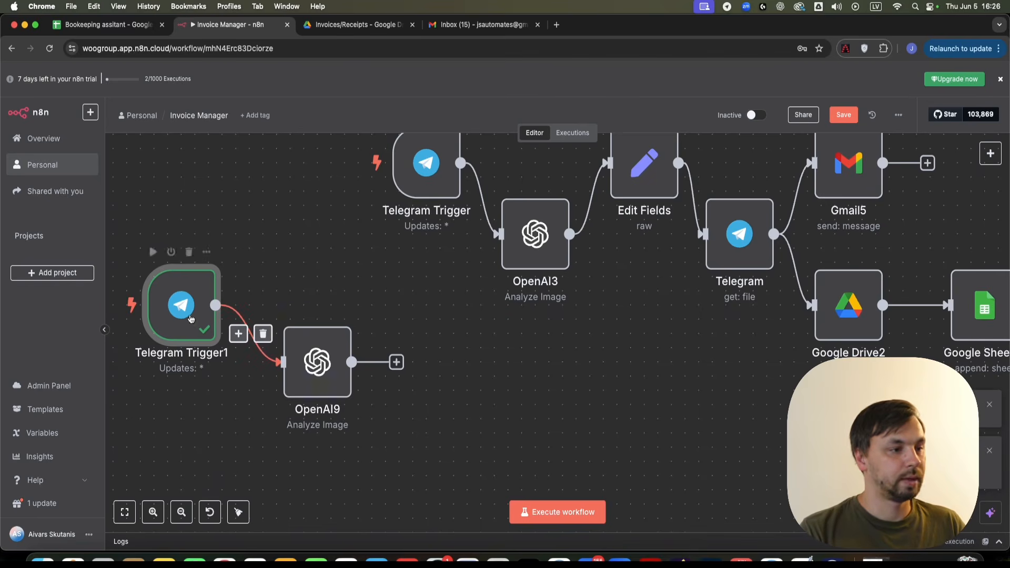
click(307, 377)
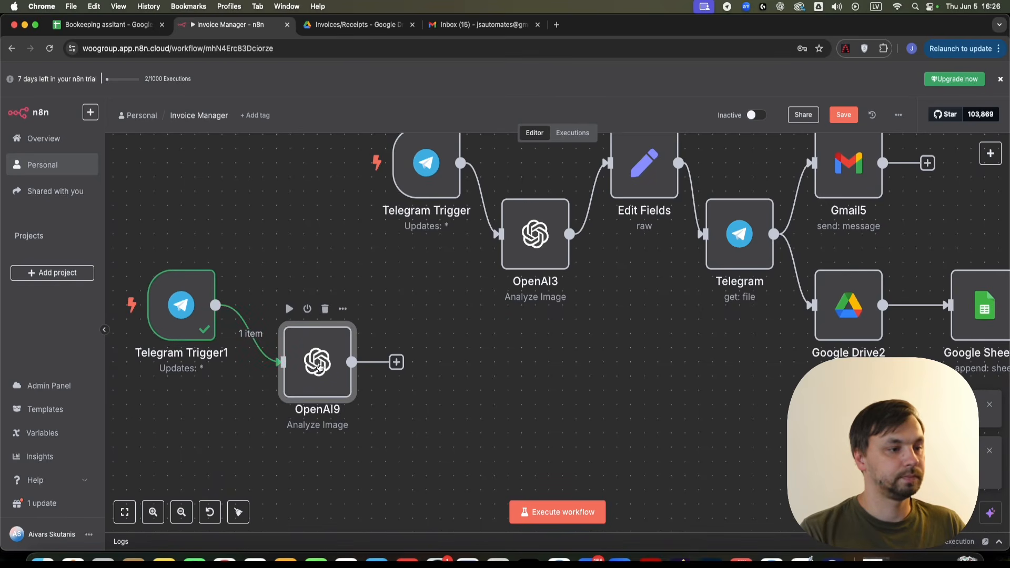
right_click(315, 363)
click(312, 182)
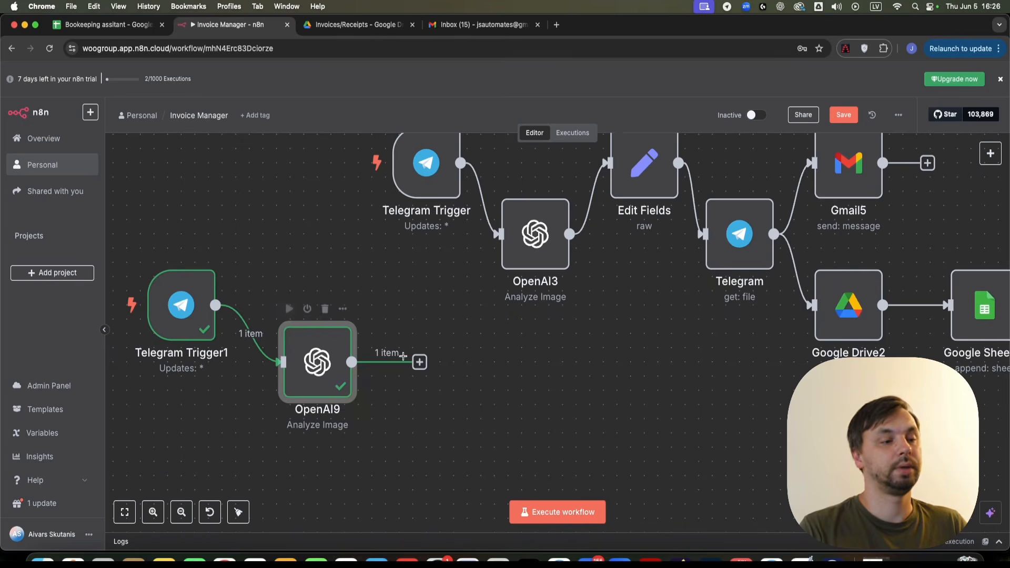
- Add an Edit Fields (Set) node after OpenAI9
click(420, 362)
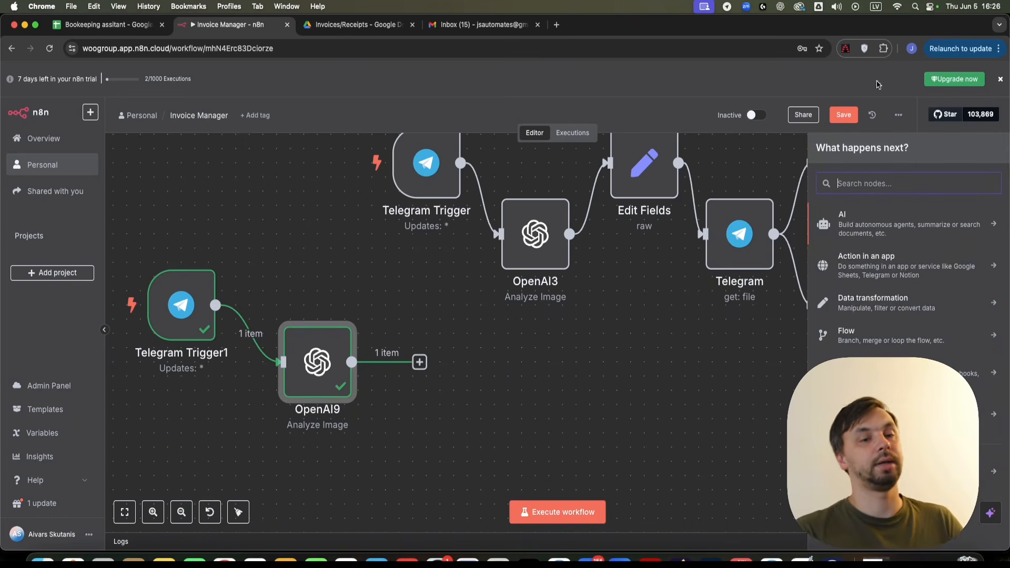
text(edit)
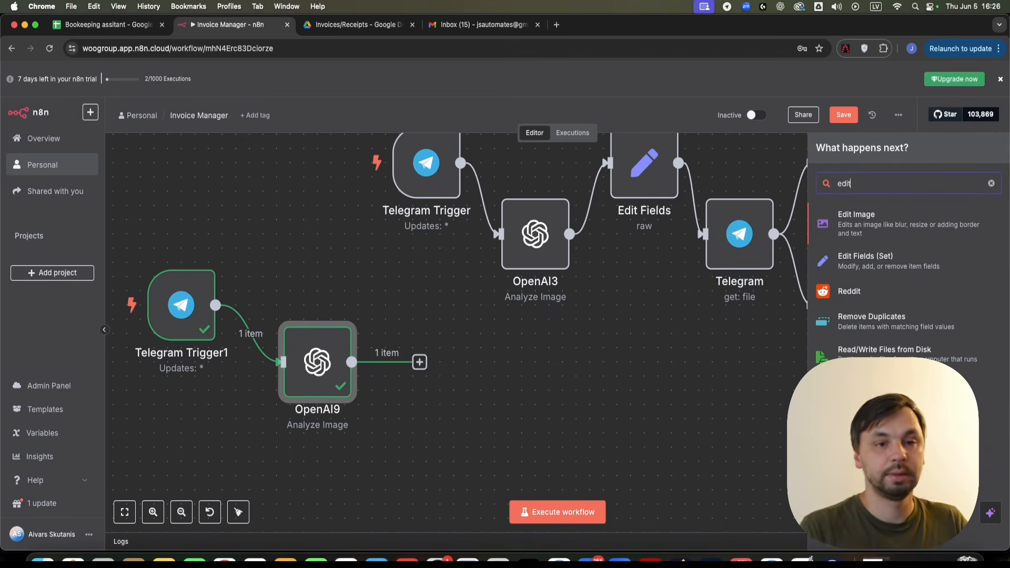
click(920, 237)
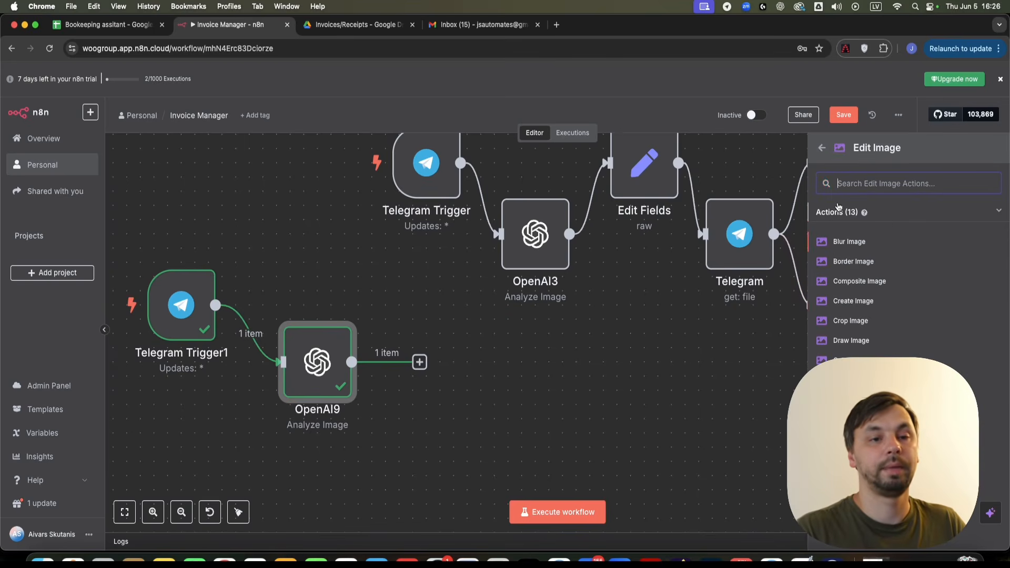
click(821, 149)
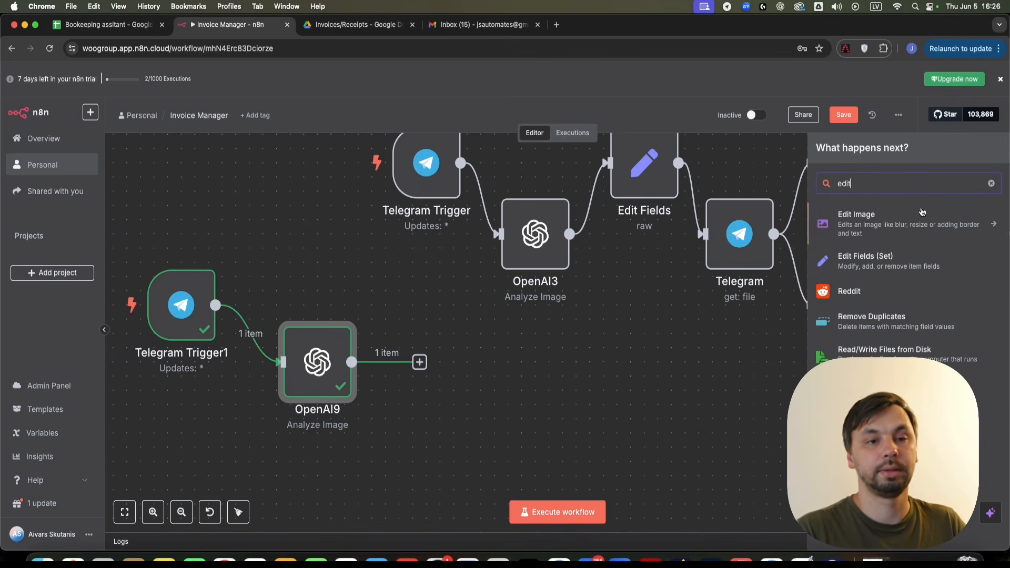
click(877, 261)
- Switch Edit Fields1 to JSON mode with value {{ $json.content }}, and place it beside OpenAI9
click(457, 157)
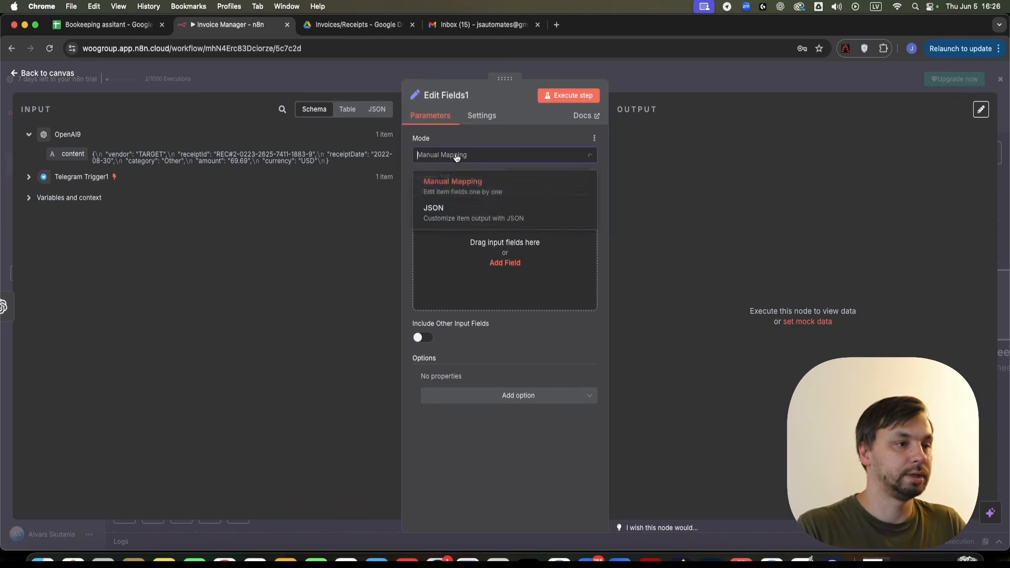
click(447, 214)
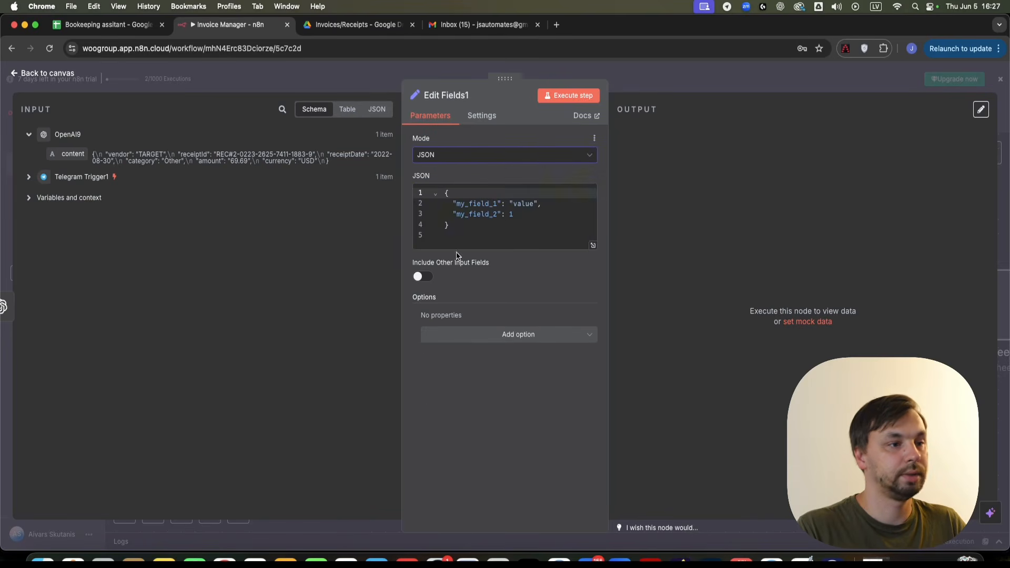
drag(458, 238, 487, 184)
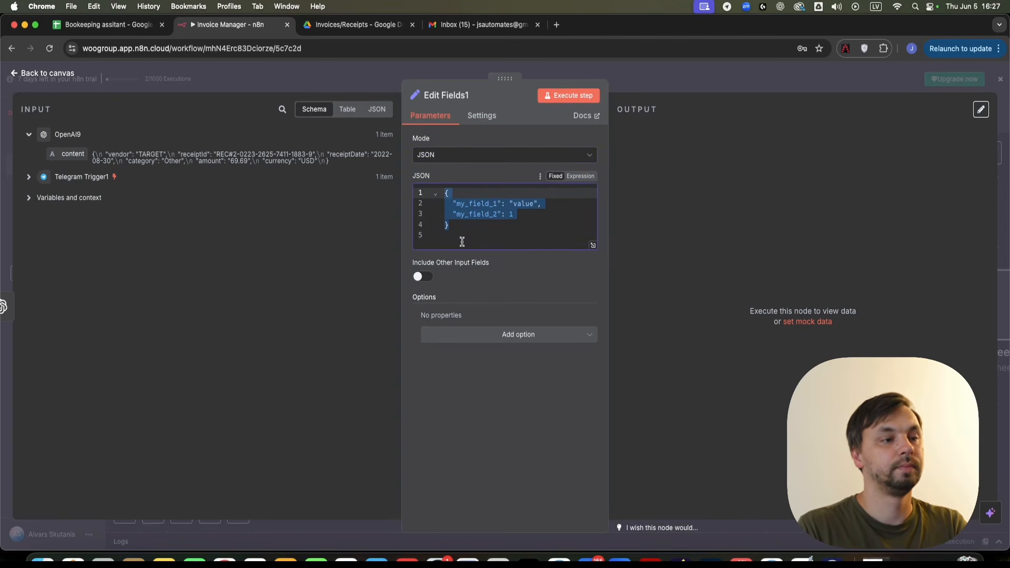
key(BackSpace)
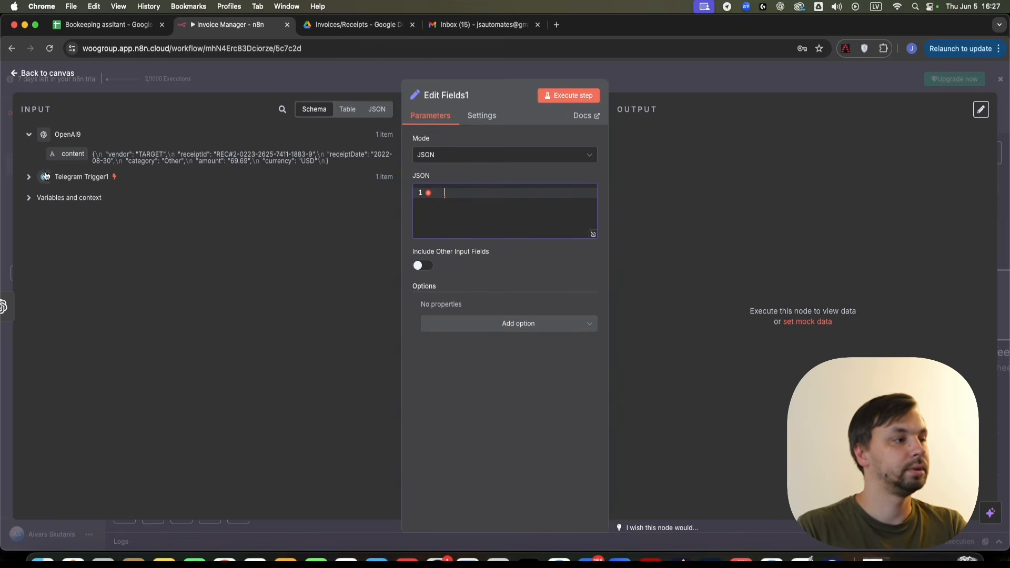
drag(67, 153, 522, 211)
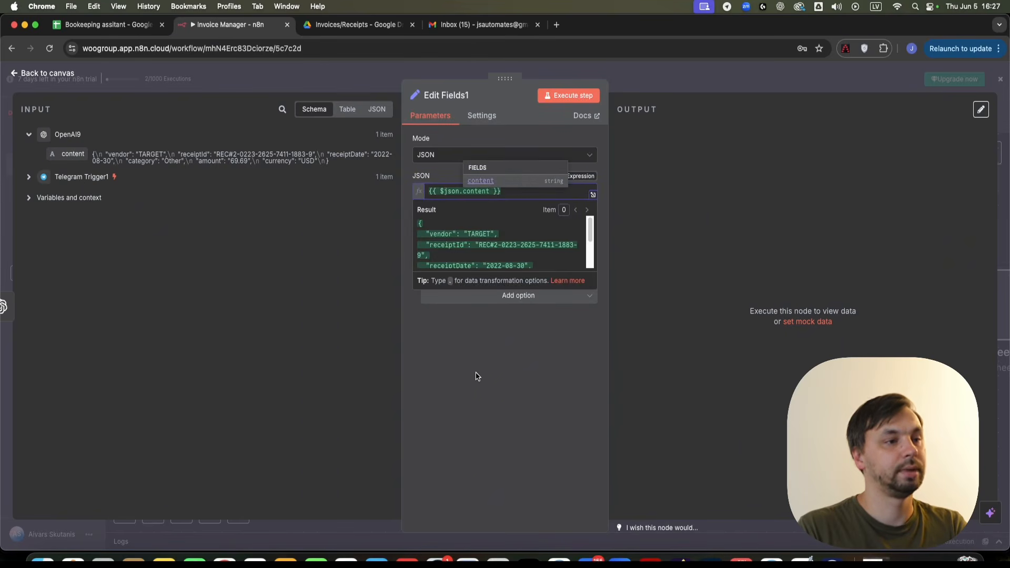
click(163, 126)
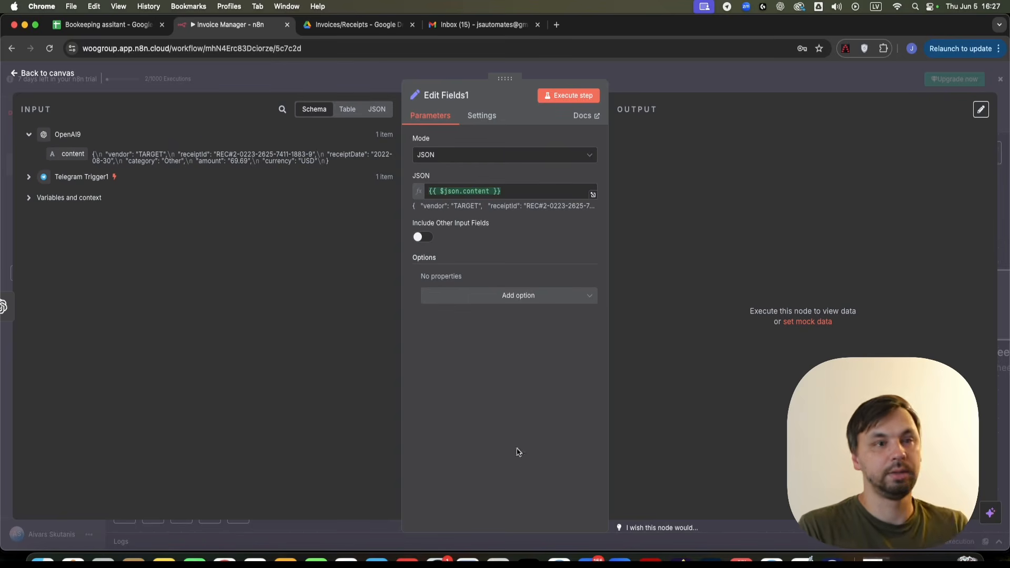
key(Escape)
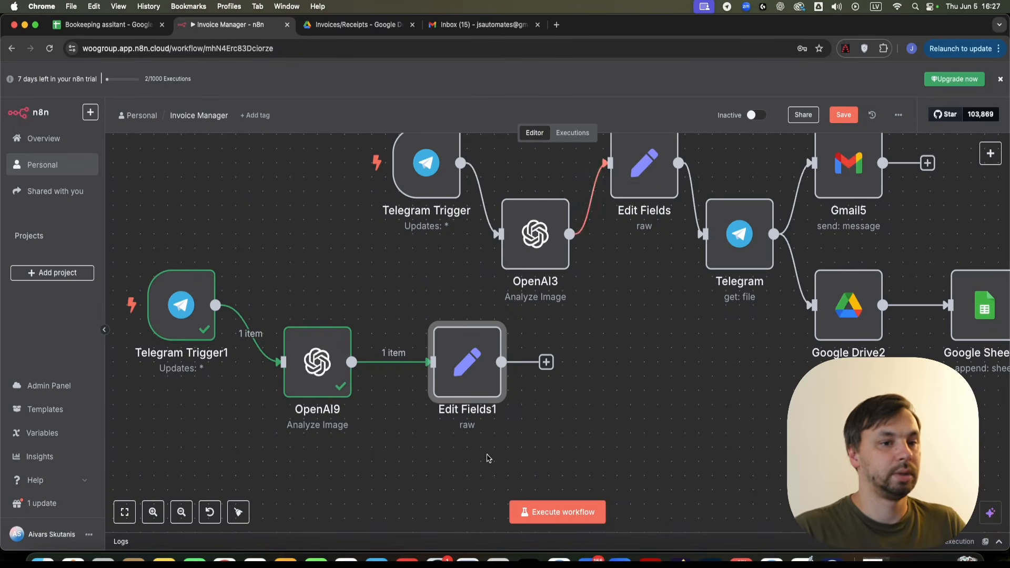
scroll(488, 458, right, 5)
scroll(487, 458, down, 3)
drag(363, 316, 350, 358)
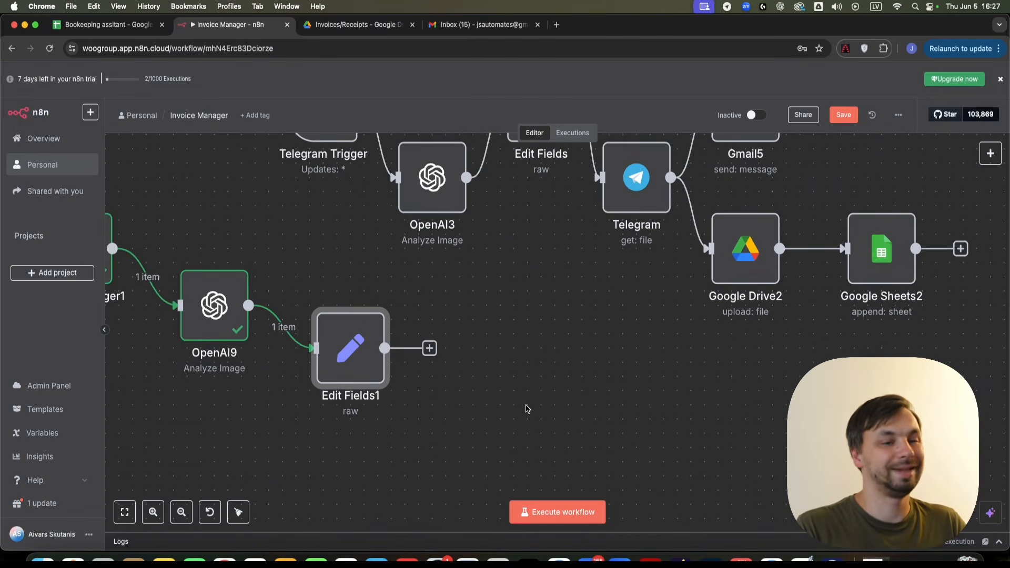
scroll(527, 409, down, 2)
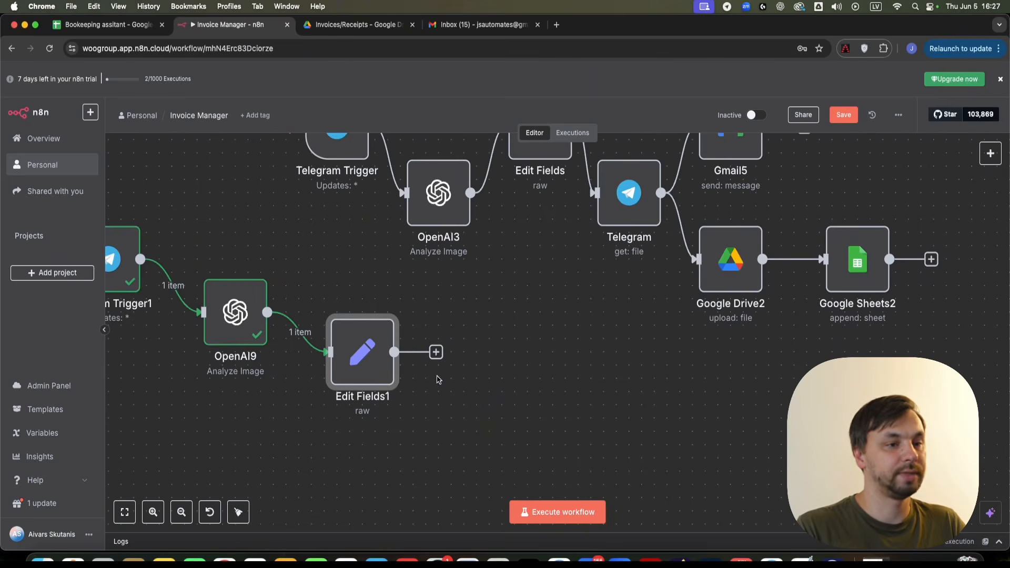
- Add a Telegram 'Get a file' node after Edit Fields1
click(435, 352)
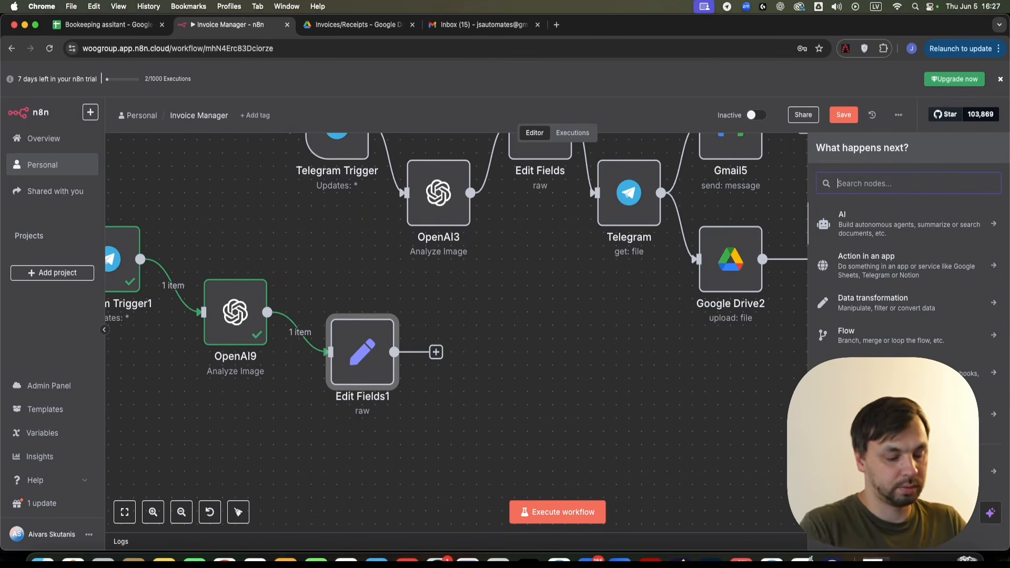
text(tele)
click(891, 223)
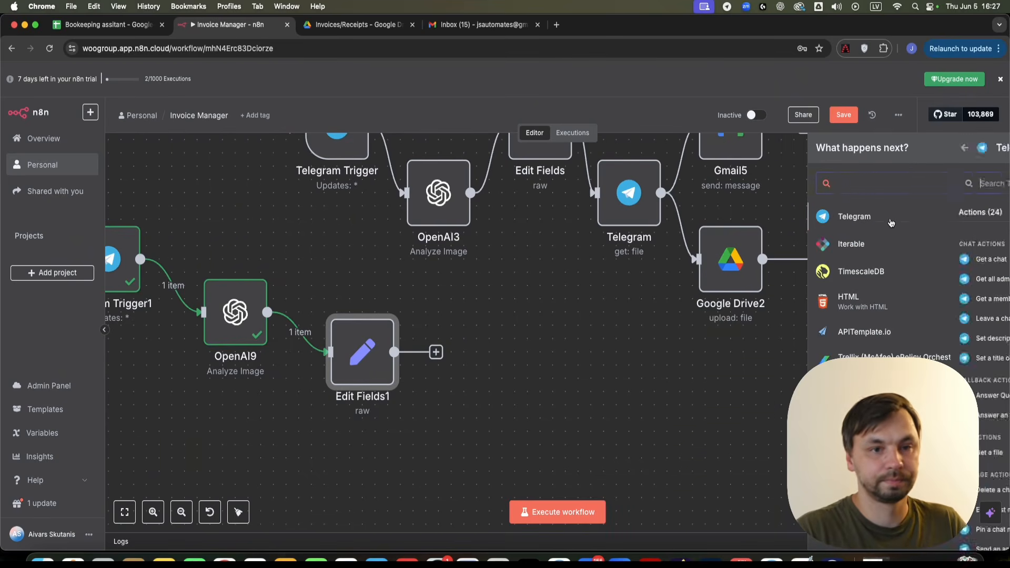
scroll(892, 252, down, 3)
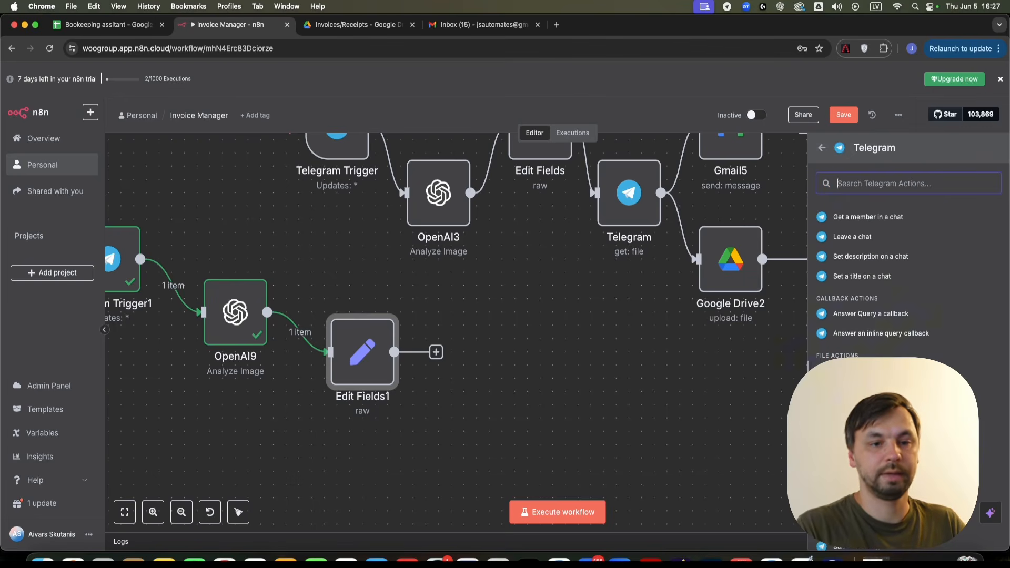
click(863, 371)
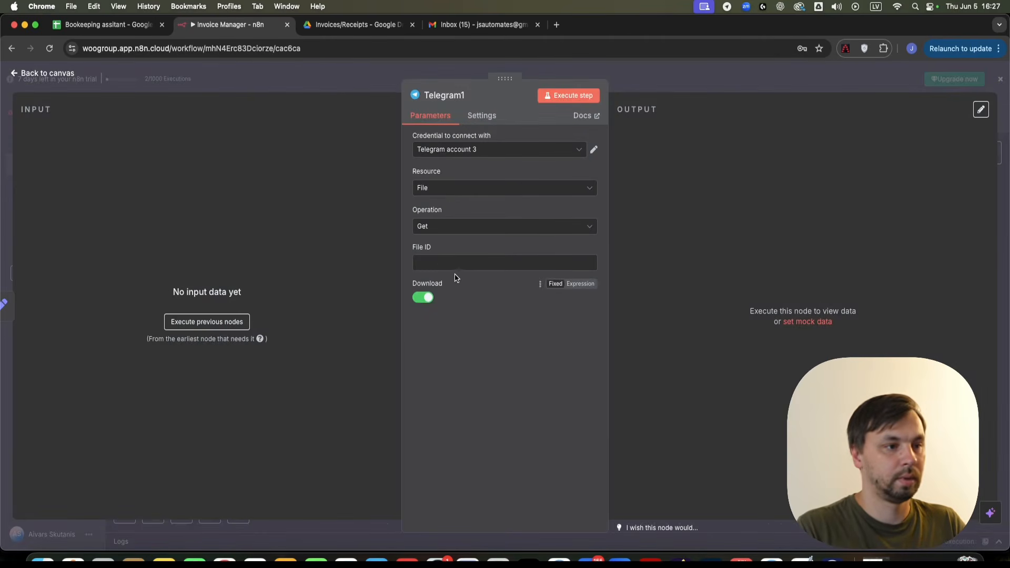
click(732, 76)
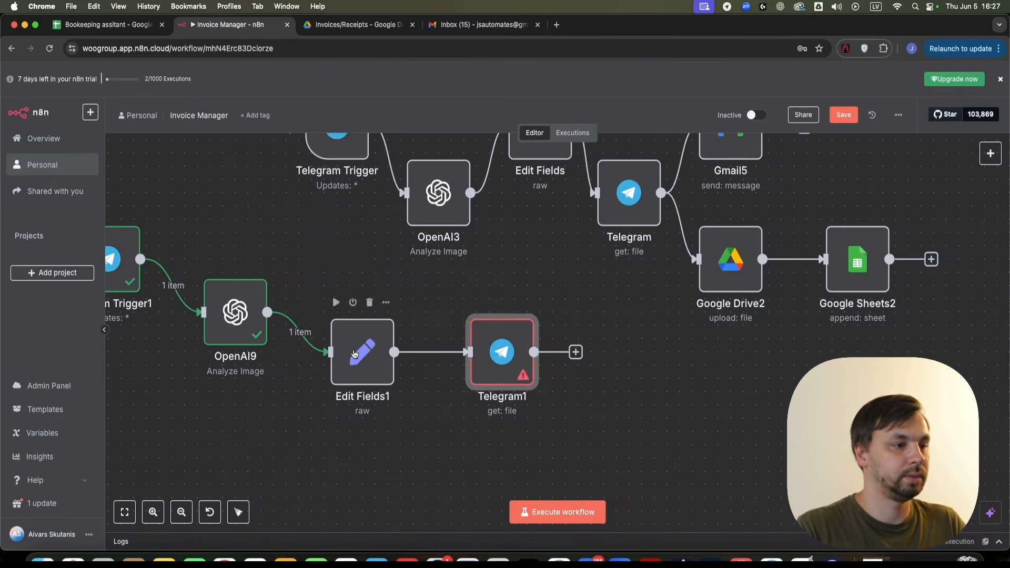
- Run Edit Fields1 and check its vendor, date, amount and currency output
right_click(355, 354)
click(325, 163)
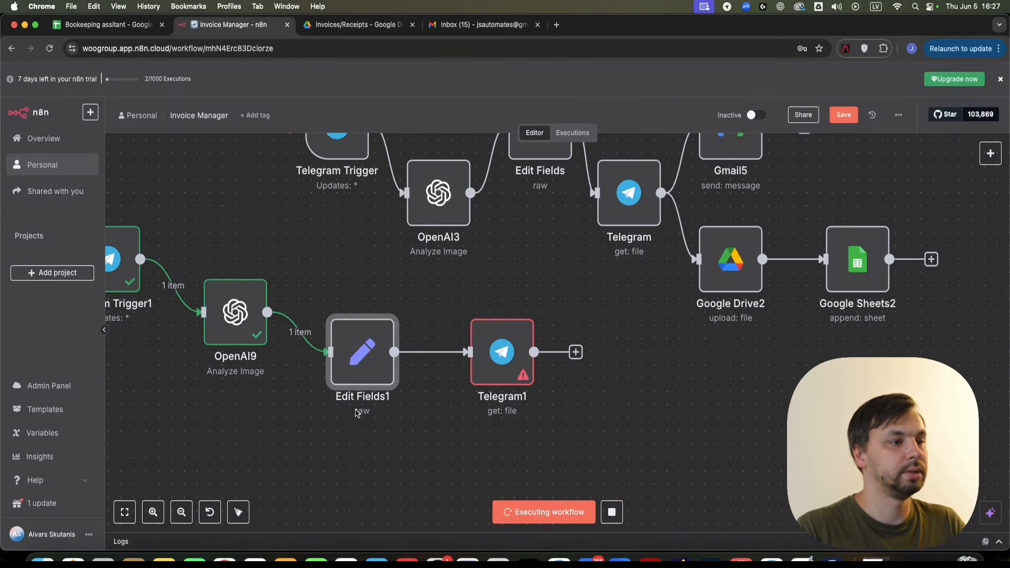
double_click(362, 352)
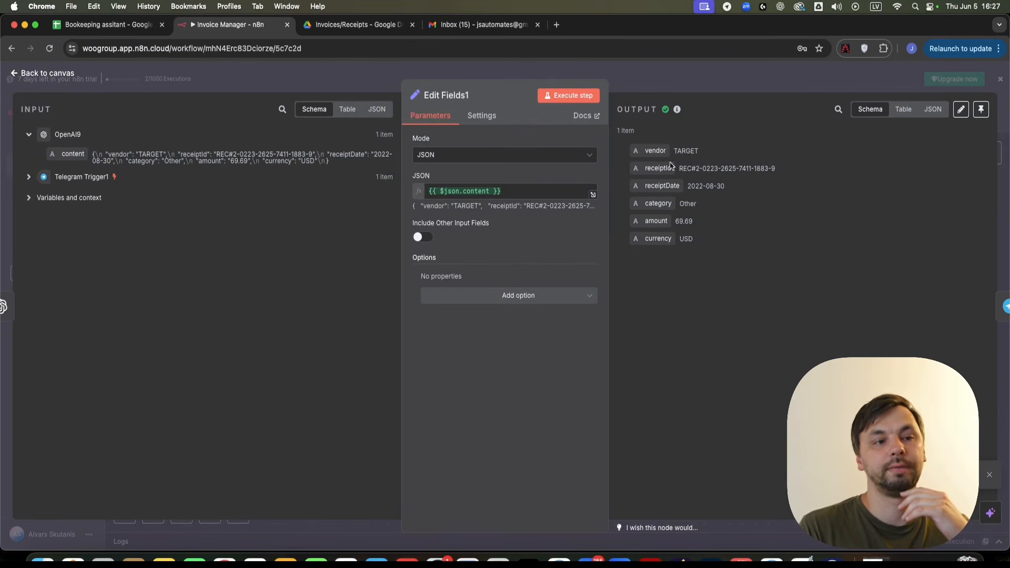
click(702, 77)
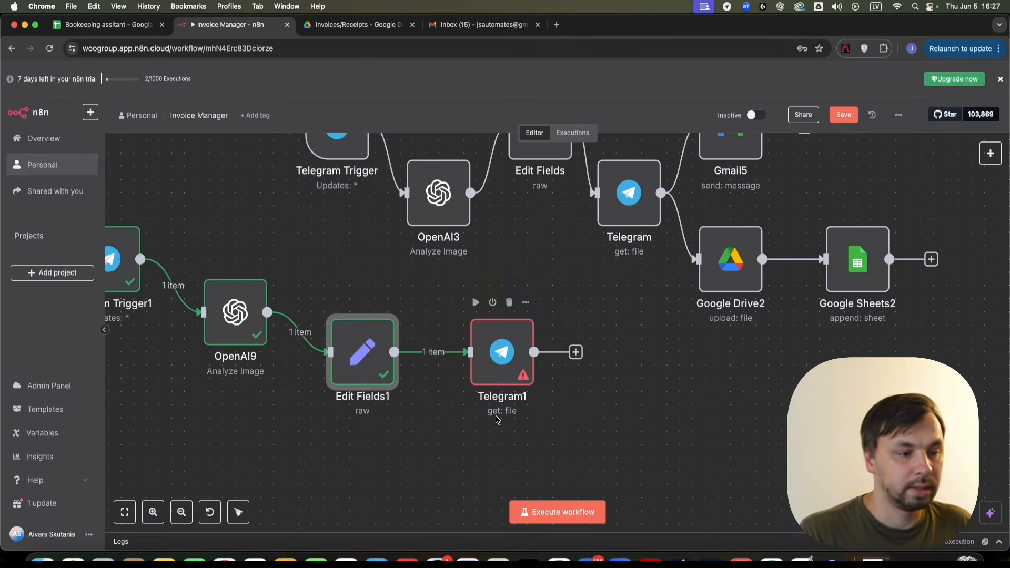
- Map Telegram Trigger1's message.photo[3].file_id into Telegram1's File ID field
double_click(502, 363)
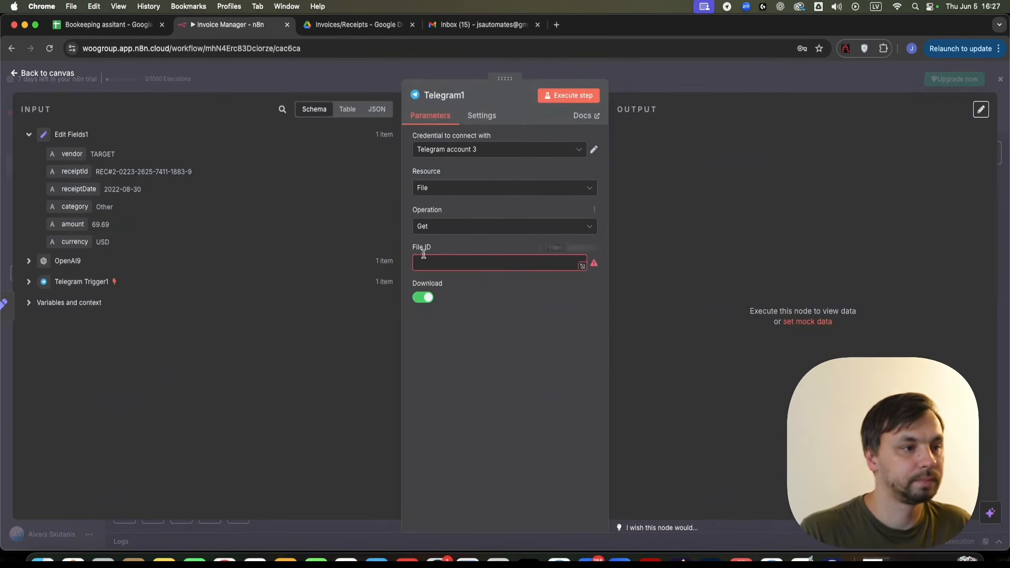
click(444, 262)
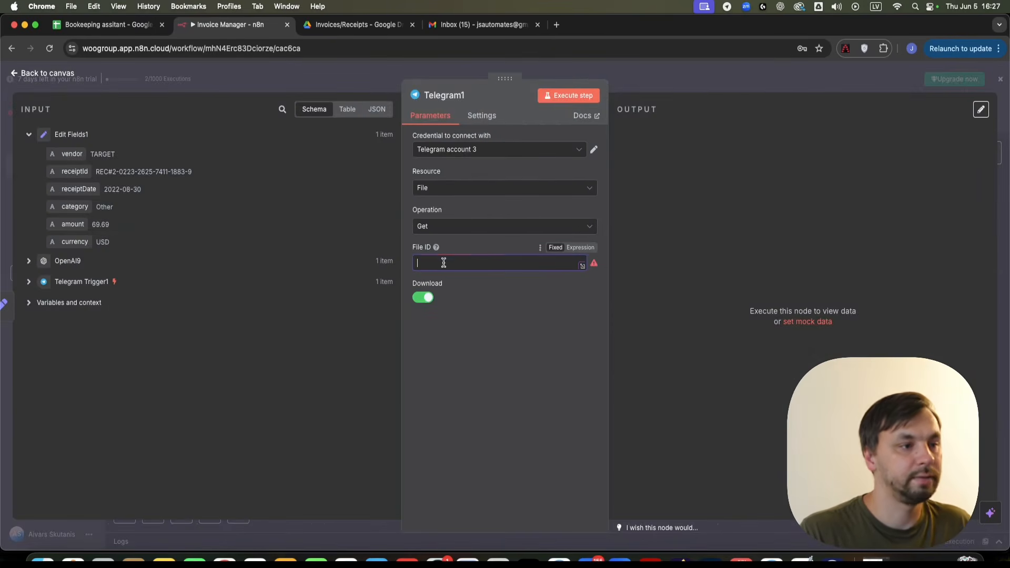
click(29, 282)
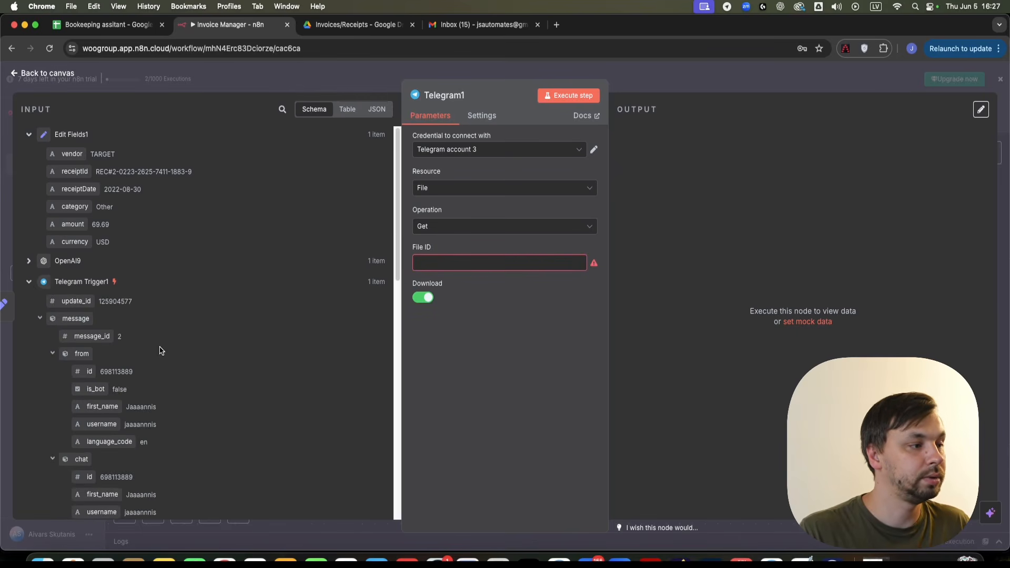
scroll(148, 350, down, 2)
scroll(90, 360, down, 15)
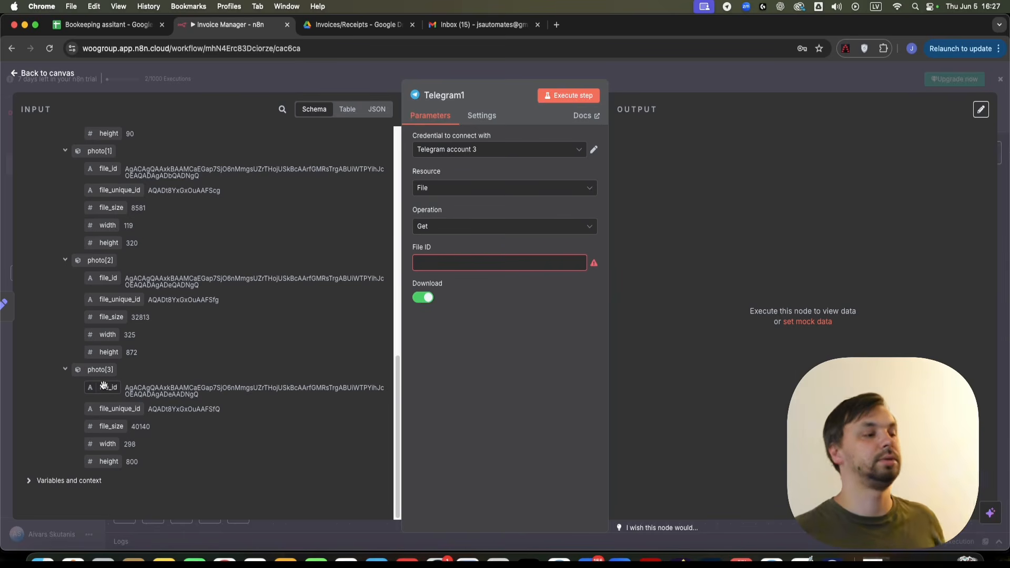
drag(108, 390, 462, 267)
scroll(162, 440, up, 3)
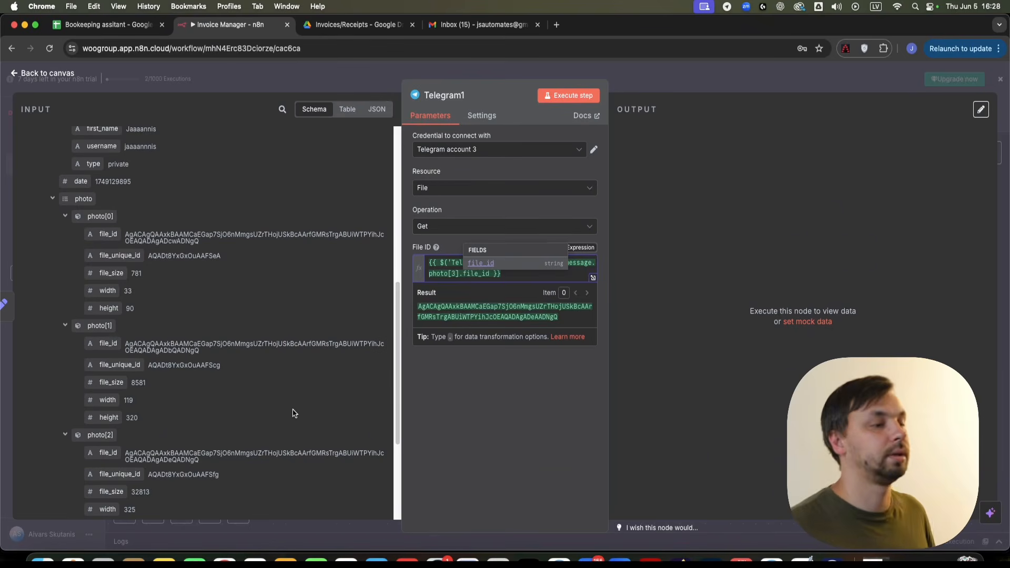
click(587, 420)
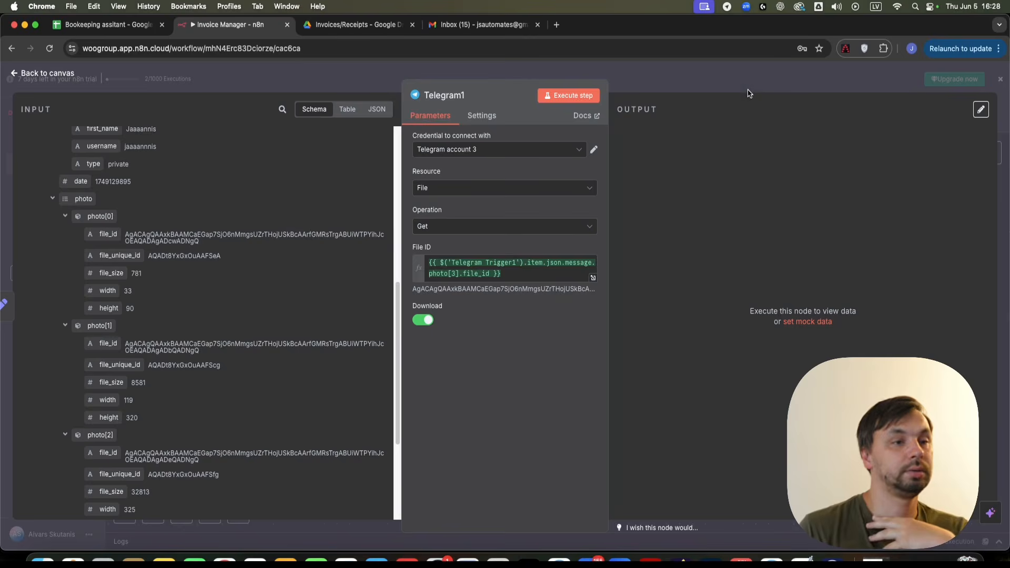
key(Escape)
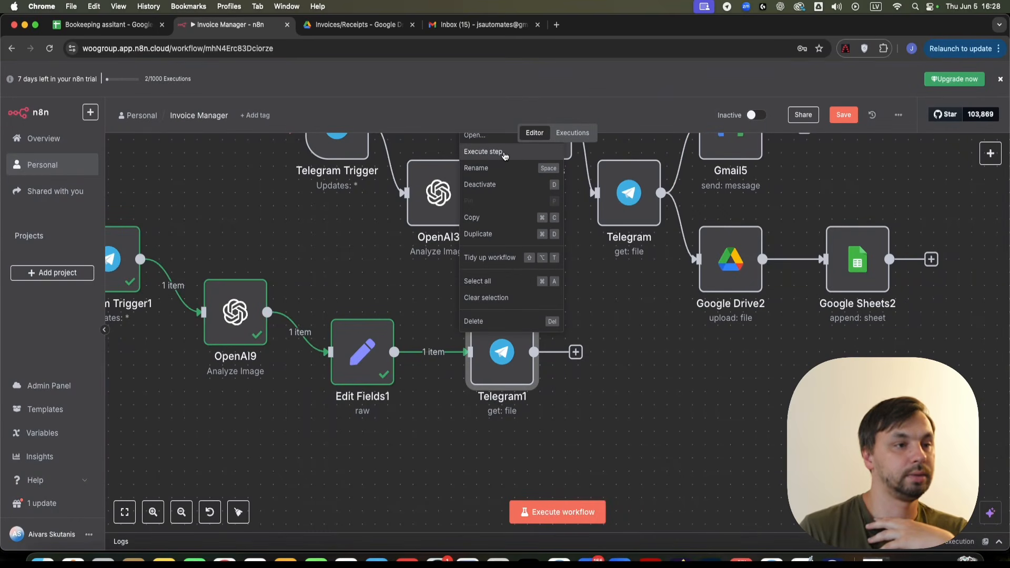
- Move Telegram1 down level with Edit Fields1
drag(701, 434, 500, 441)
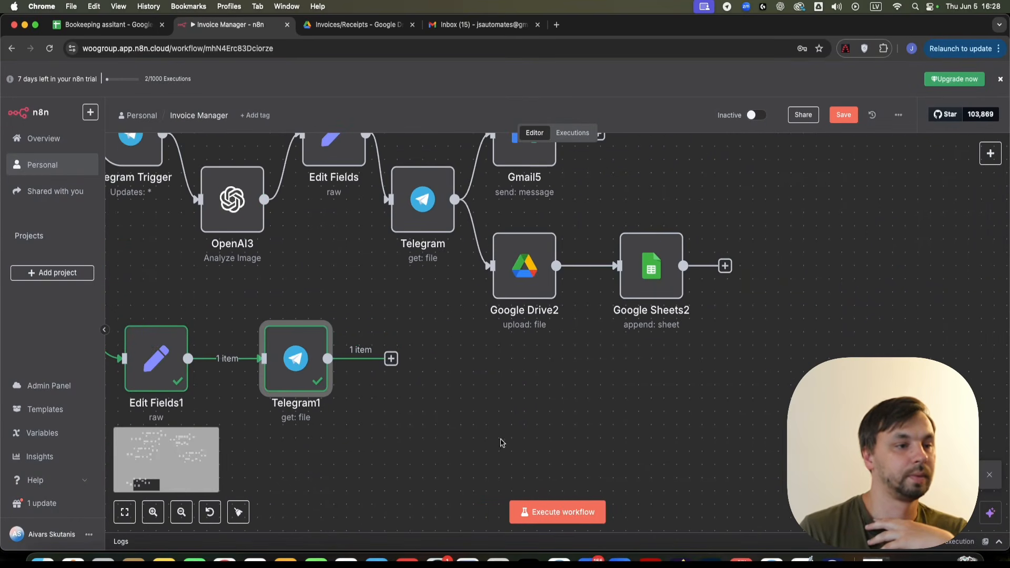
drag(273, 379, 259, 420)
scroll(475, 429, down, 5)
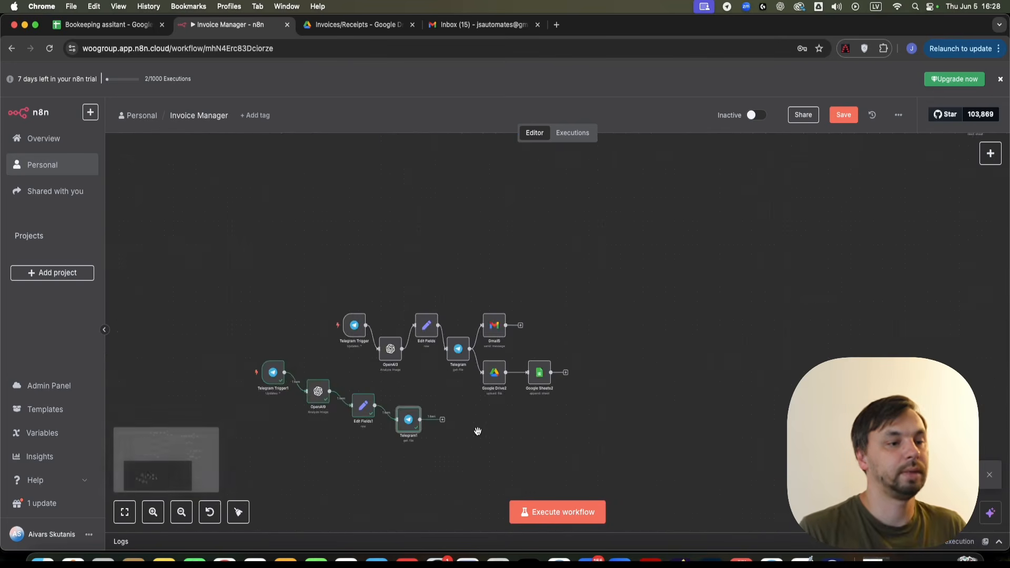
scroll(585, 302, down, 5)
- Copy the Gmail, Google Drive and Google Sheets nodes from another flow below the receipt branch
drag(590, 226, 538, 305)
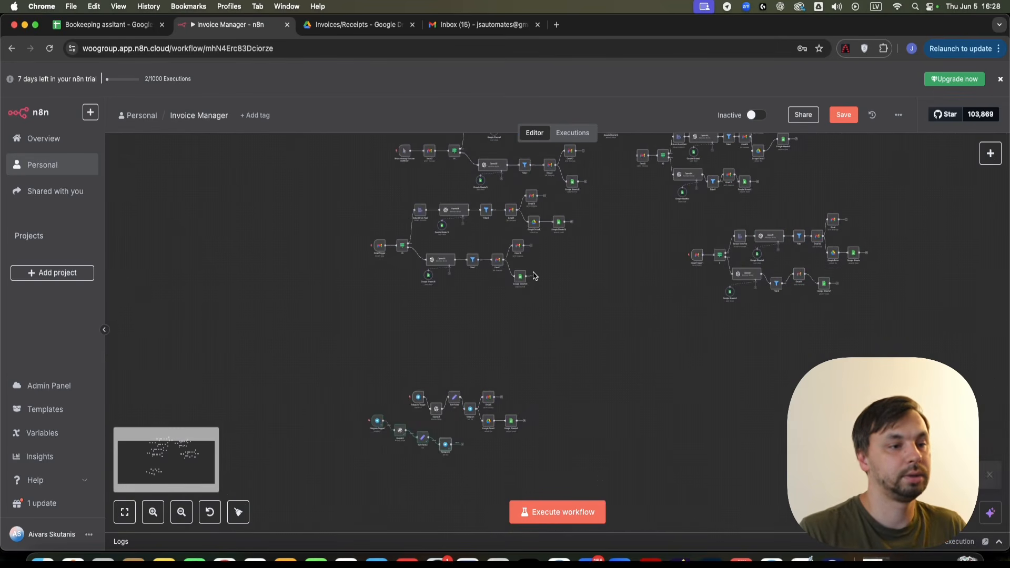
scroll(544, 254, up, 3)
scroll(529, 284, up, 3)
scroll(551, 339, down, 6)
drag(557, 360, 523, 248)
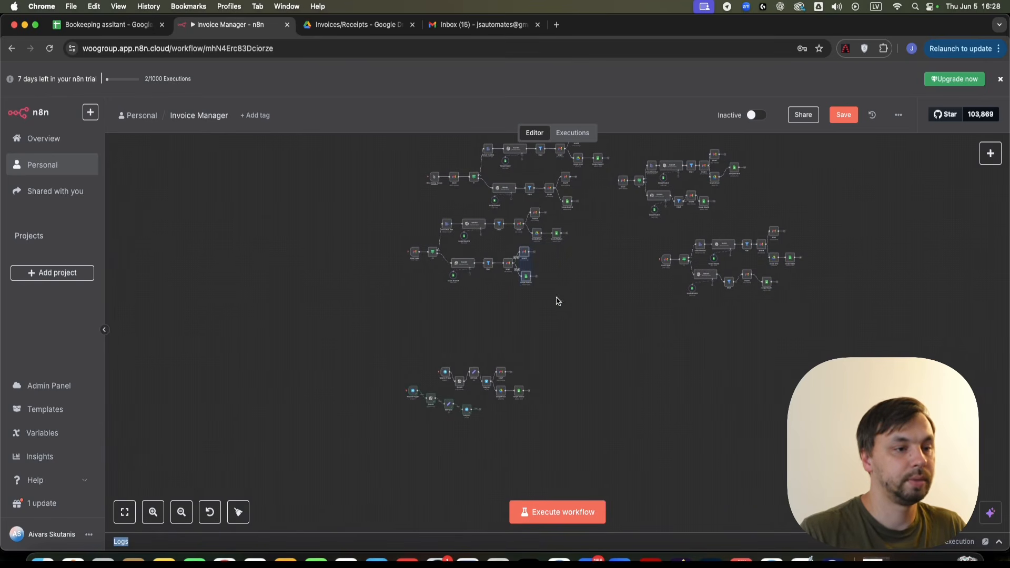
scroll(507, 439, up, 1)
scroll(500, 442, up, 5)
scroll(508, 430, down, 7)
scroll(544, 341, up, 4)
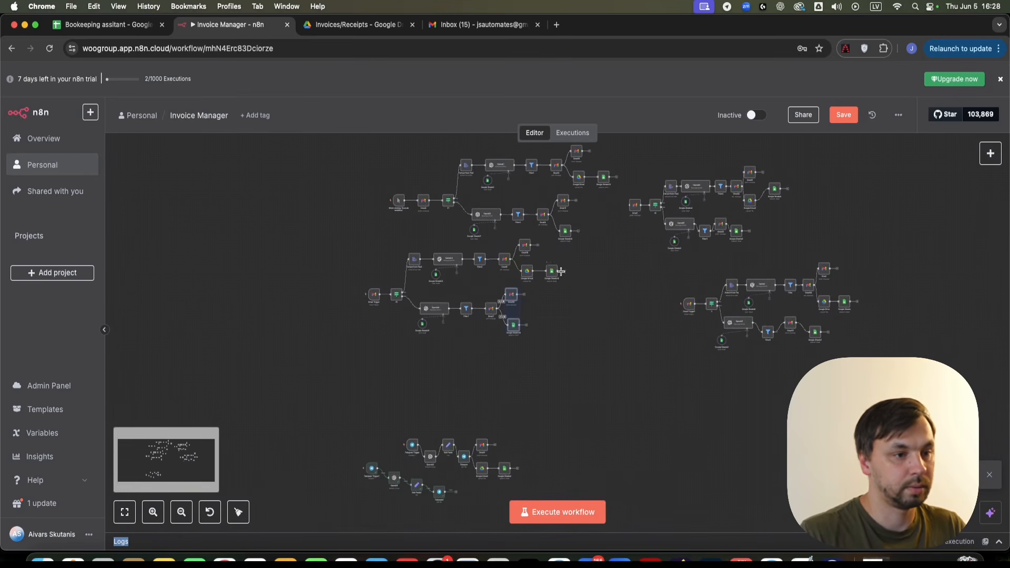
drag(570, 280, 521, 239)
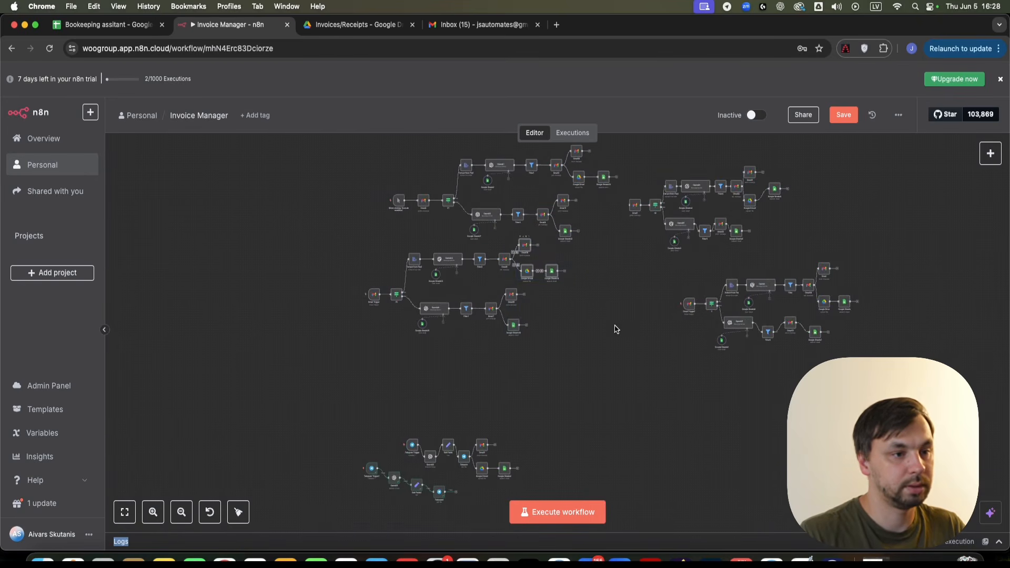
scroll(564, 286, left, 1)
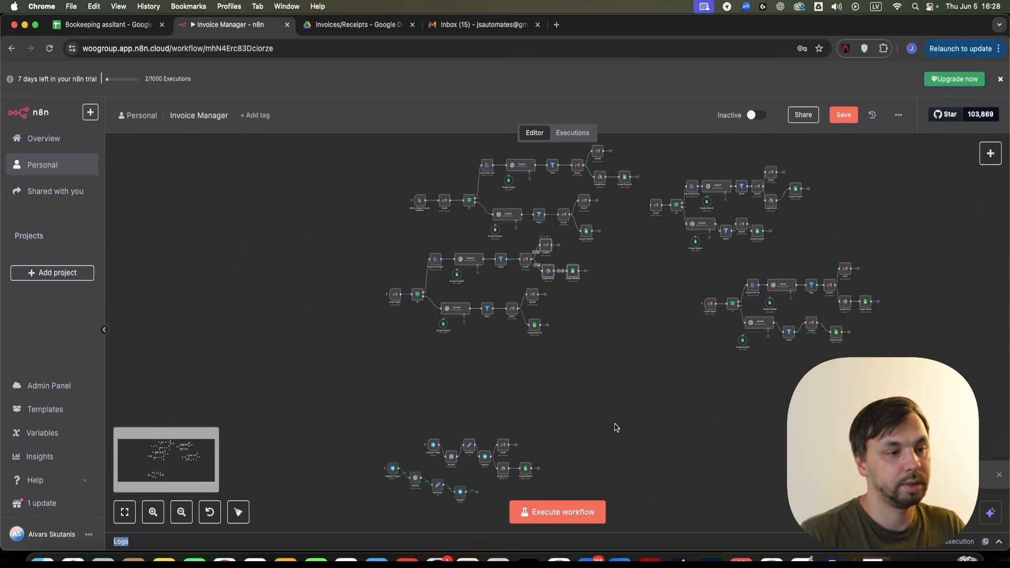
scroll(562, 335, down, 5)
key(super+v)
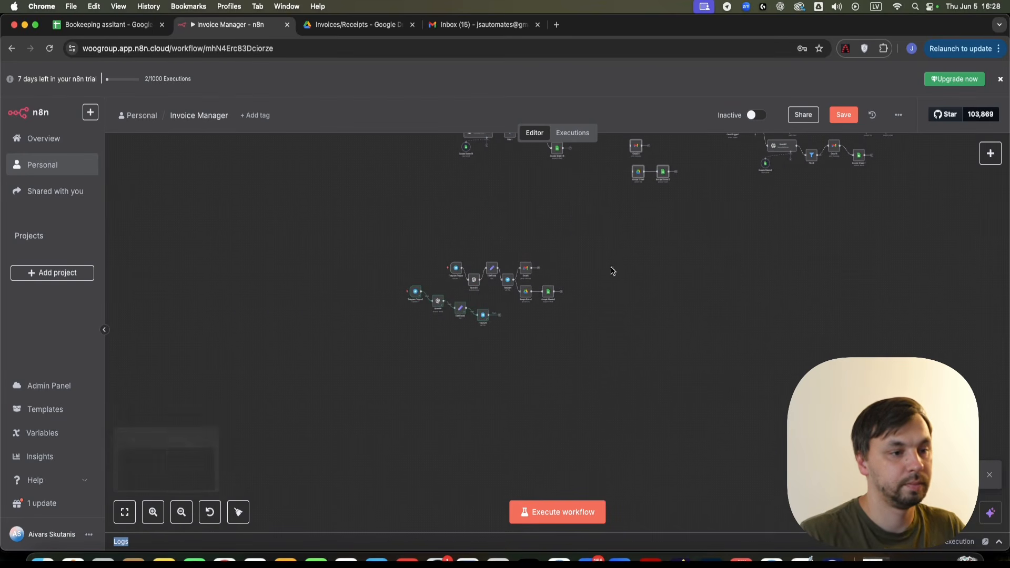
drag(638, 170, 516, 354)
- Connect Telegram1's output to both Gmail20 and Google Drive5
scroll(508, 339, up, 5)
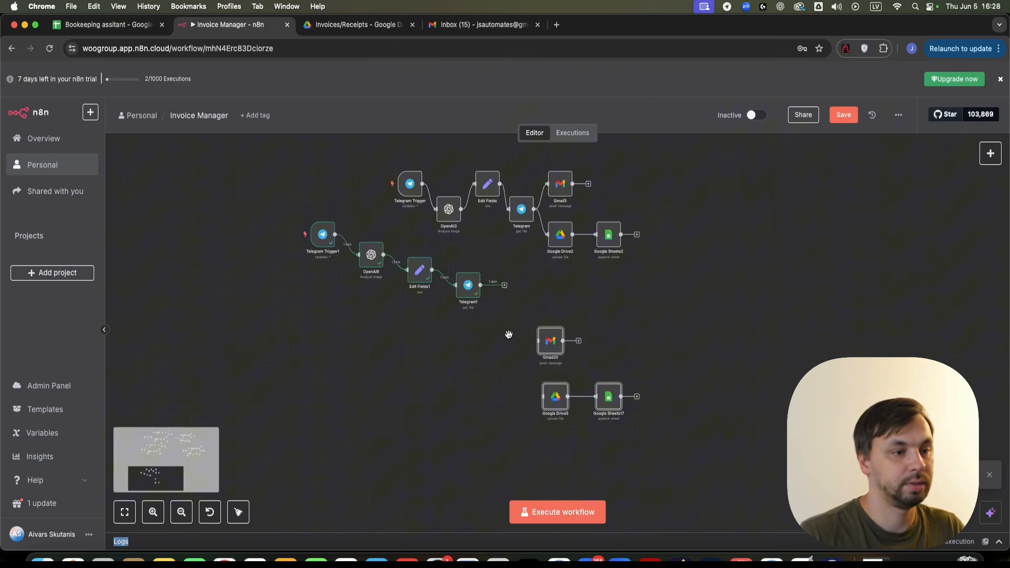
drag(480, 285, 538, 341)
mouse_move(494, 295)
drag(482, 284, 546, 403)
scroll(529, 413, up, 1)
scroll(530, 414, up, 3)
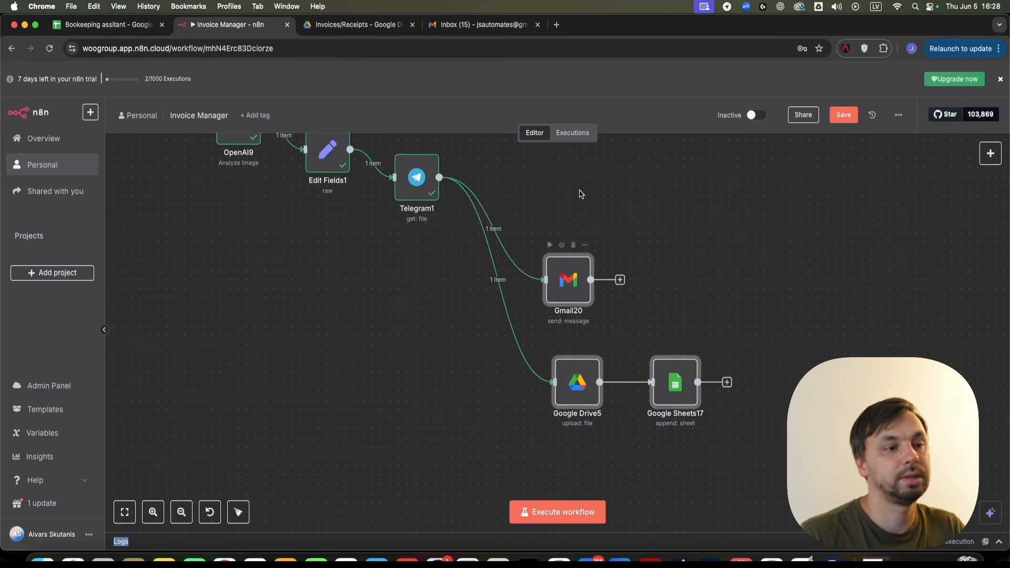
- Set Gmail20's subject to Edit Fields1's receiptId
double_click(575, 274)
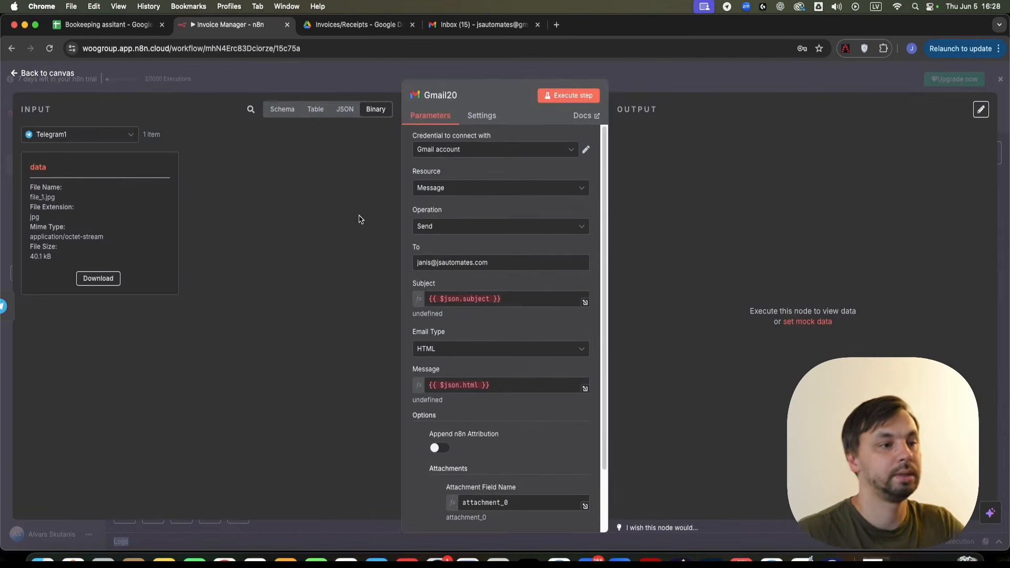
triple_click(484, 298)
key(BackSpace)
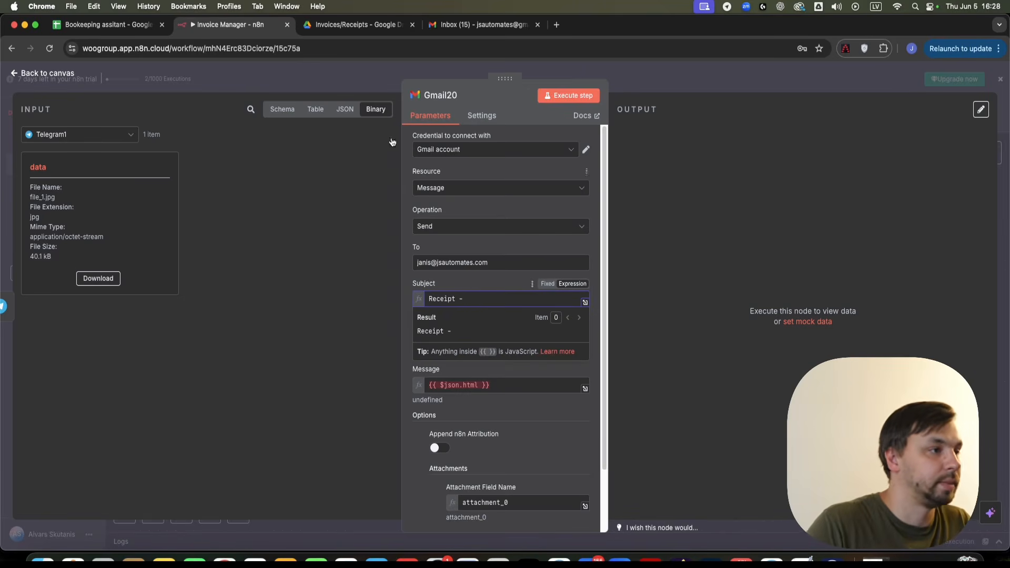
click(273, 113)
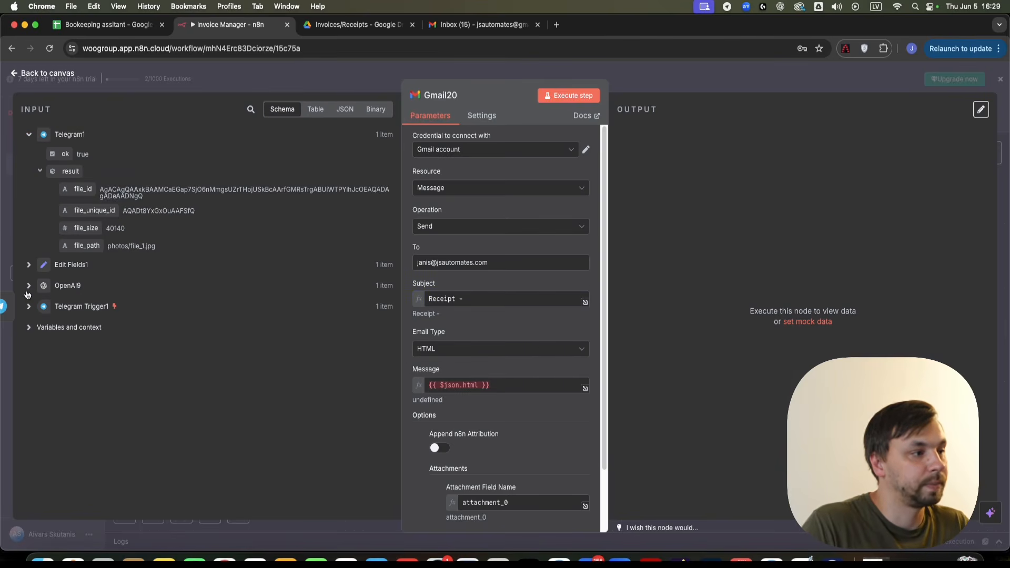
click(28, 265)
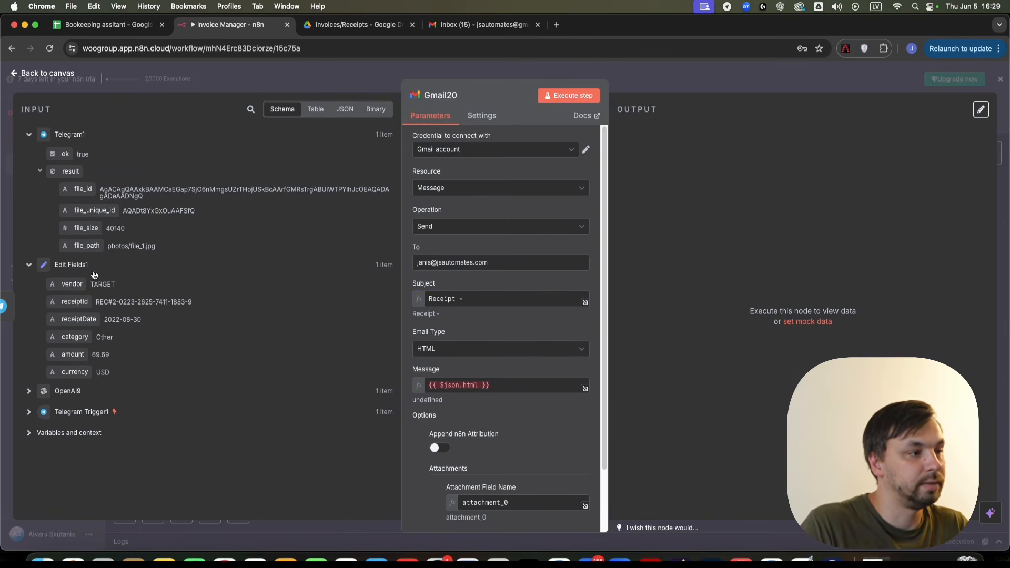
drag(74, 302, 521, 295)
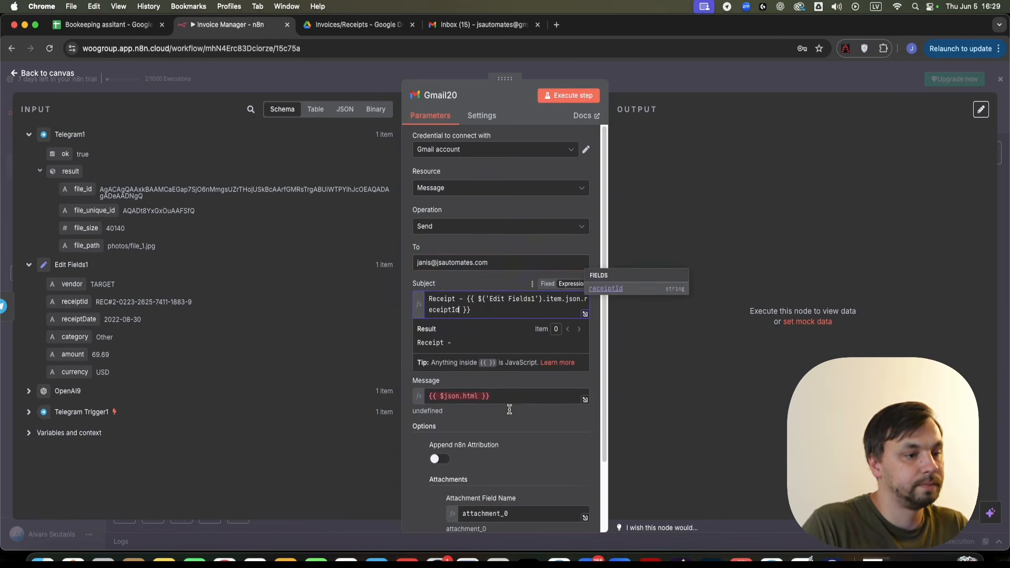
click(452, 420)
- Change Gmail20's message to 'This is my receipt from' plus the vendor field
drag(496, 399, 345, 400)
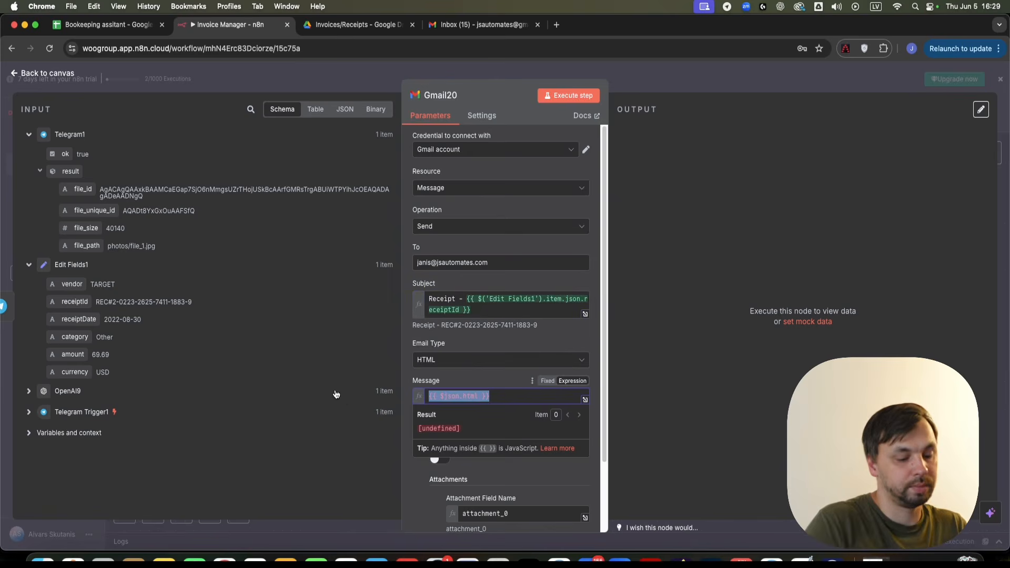
text(This is my )
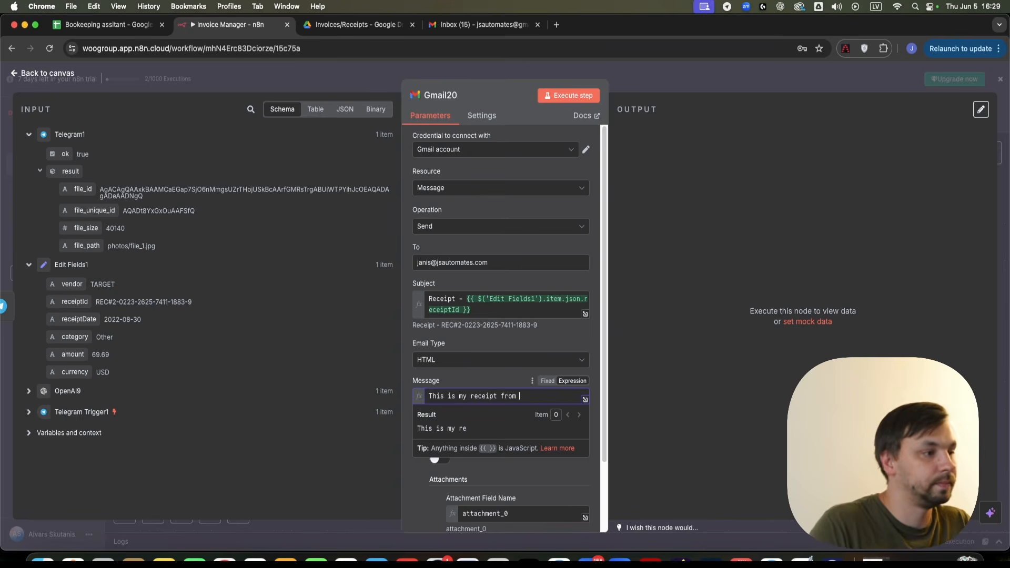
text(receipt from)
drag(71, 287, 557, 400)
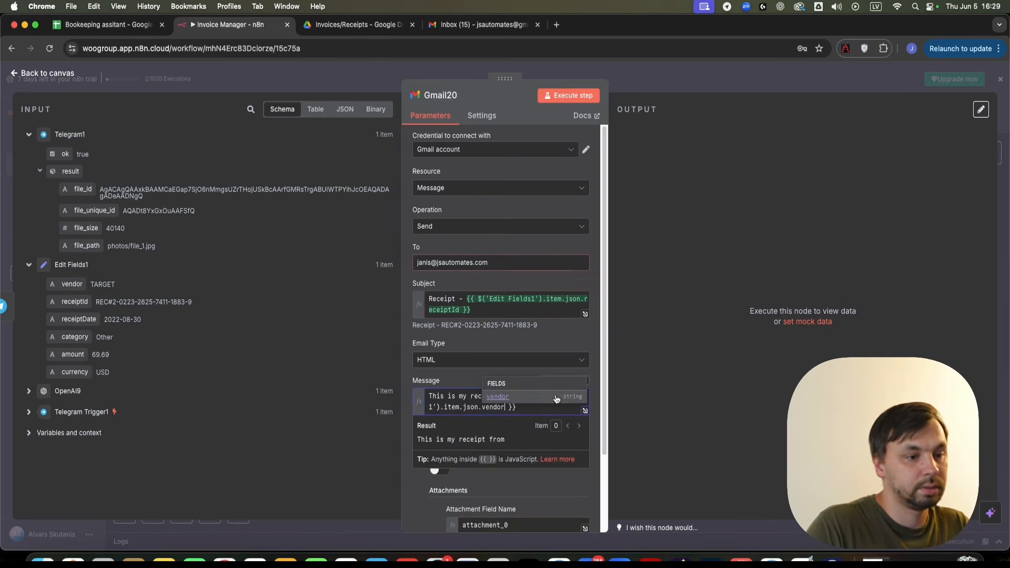
click(477, 378)
- Set Gmail20's attachment field name to the binary property 'data'
scroll(497, 420, down, 3)
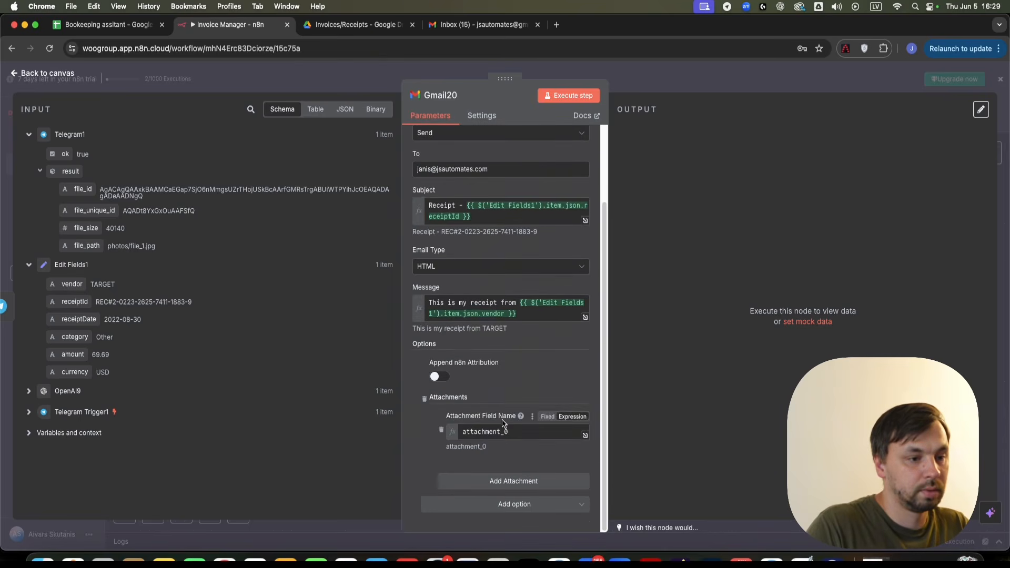
drag(529, 430, 289, 422)
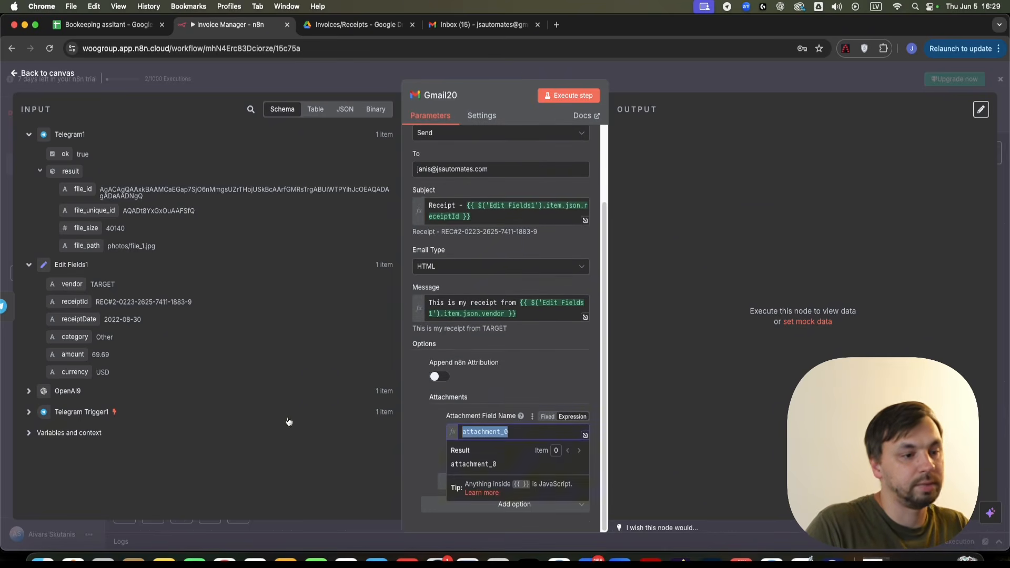
key(BackSpace)
click(369, 111)
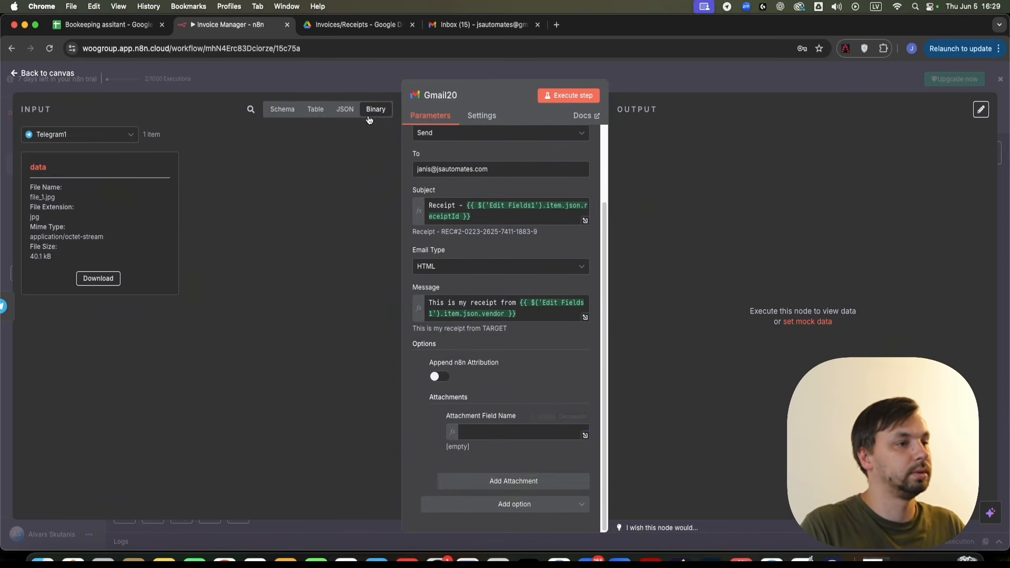
drag(69, 167, 21, 168)
key(super+c)
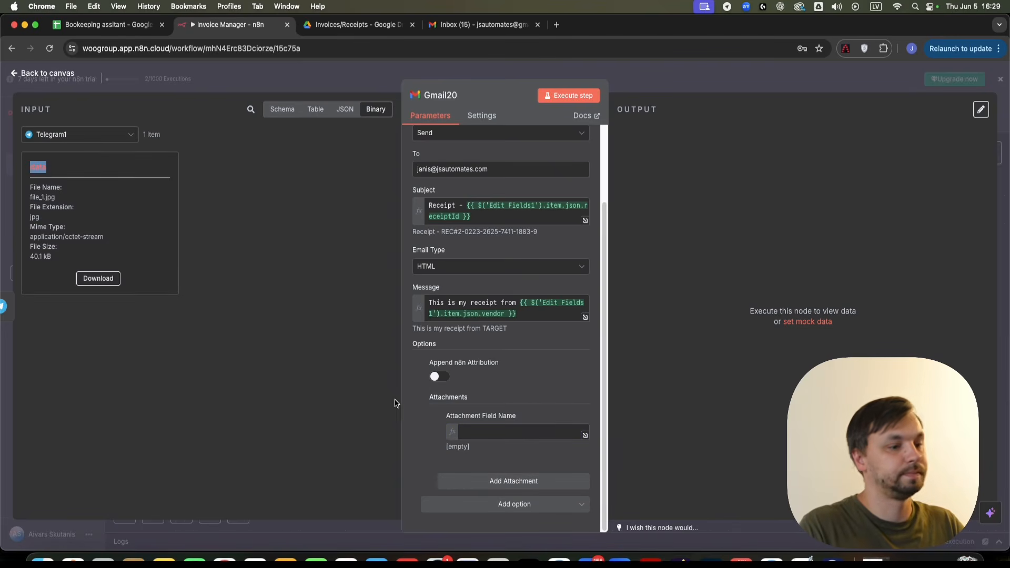
click(530, 433)
key(super+v)
click(523, 380)
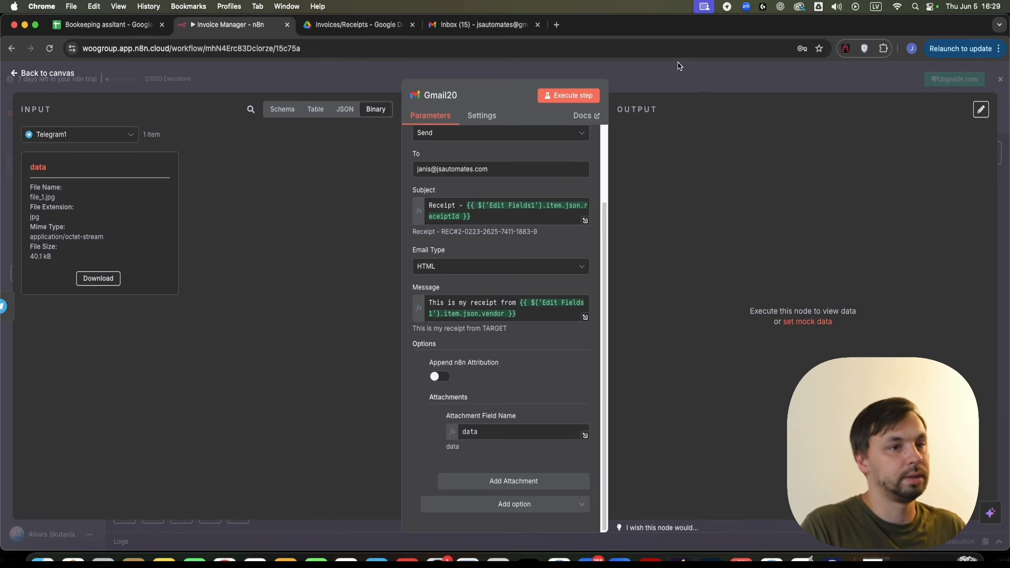
click(667, 84)
scroll(429, 368, right, 3)
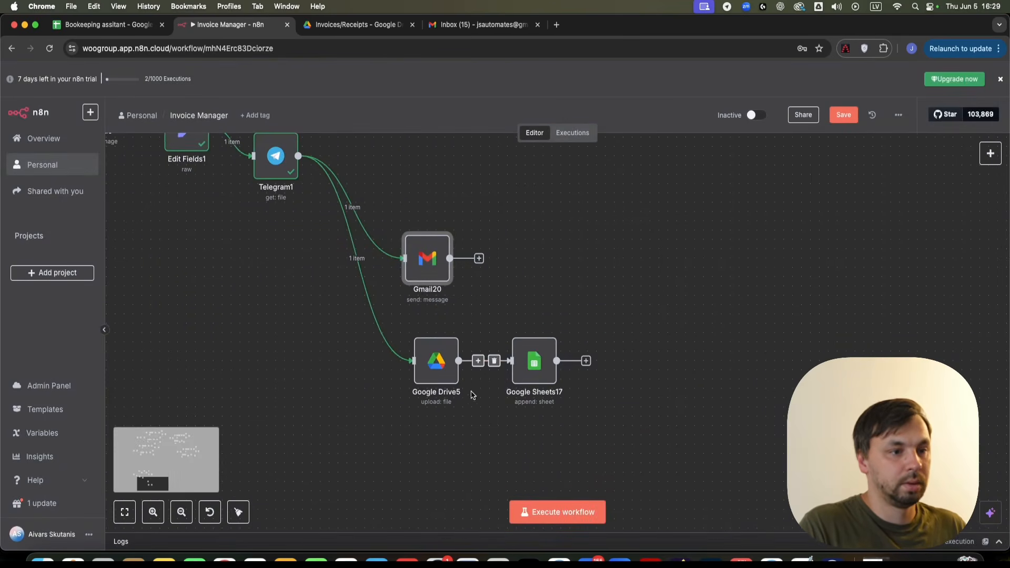
- Replace Google Drive5's File Name with Edit Fields1's receiptId
click(429, 368)
double_click(430, 367)
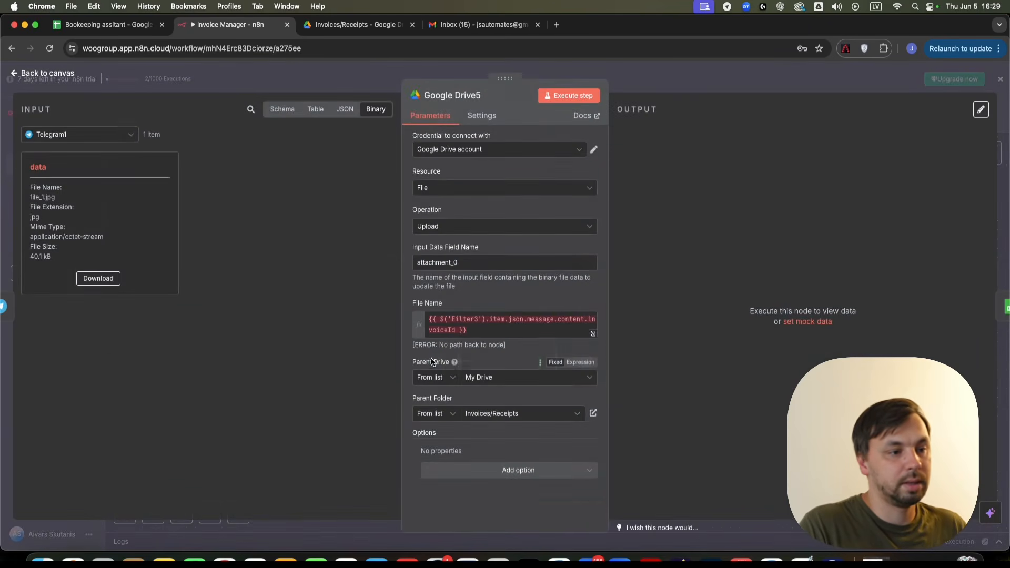
click(510, 334)
key(ctrl+a)
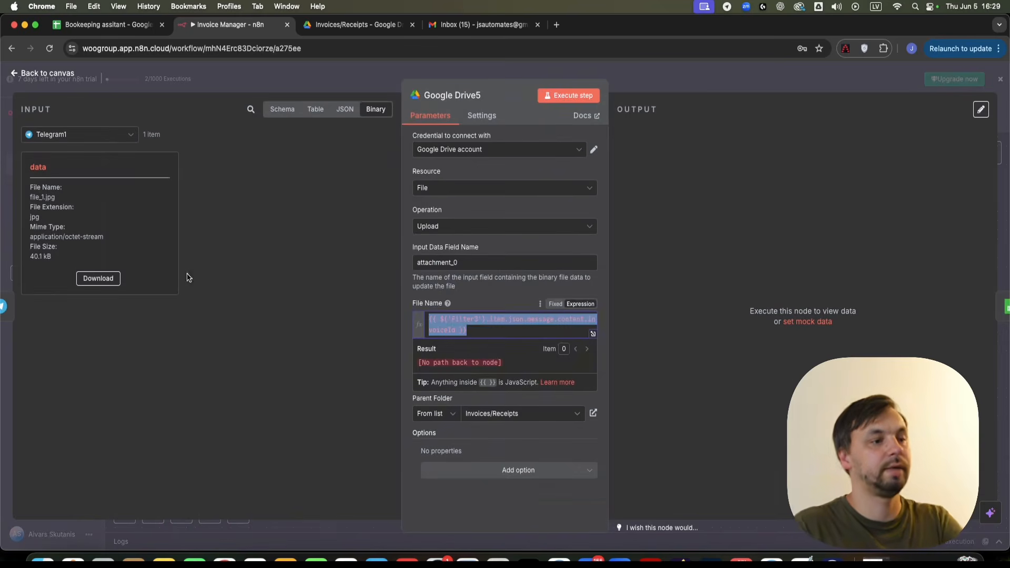
key(BackSpace)
click(282, 111)
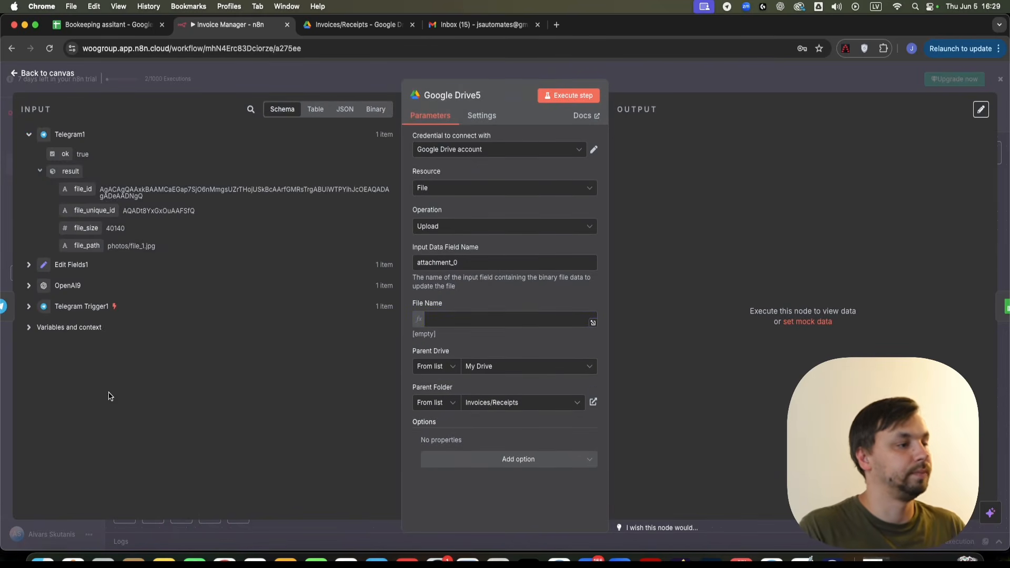
click(28, 266)
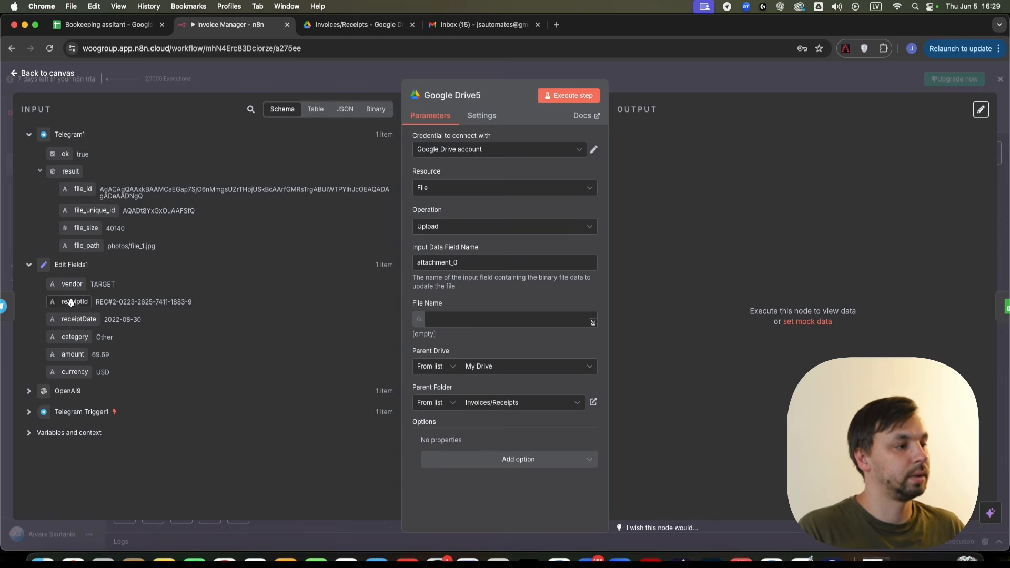
drag(74, 302, 517, 323)
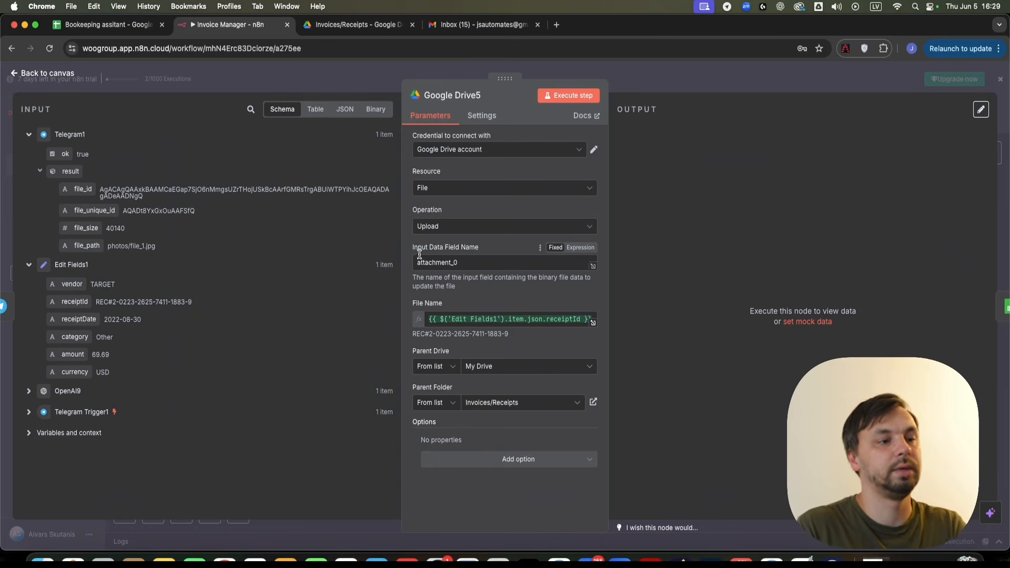
- Change Google Drive5's Input Data Field Name from attachment_0 to 'data'
double_click(478, 258)
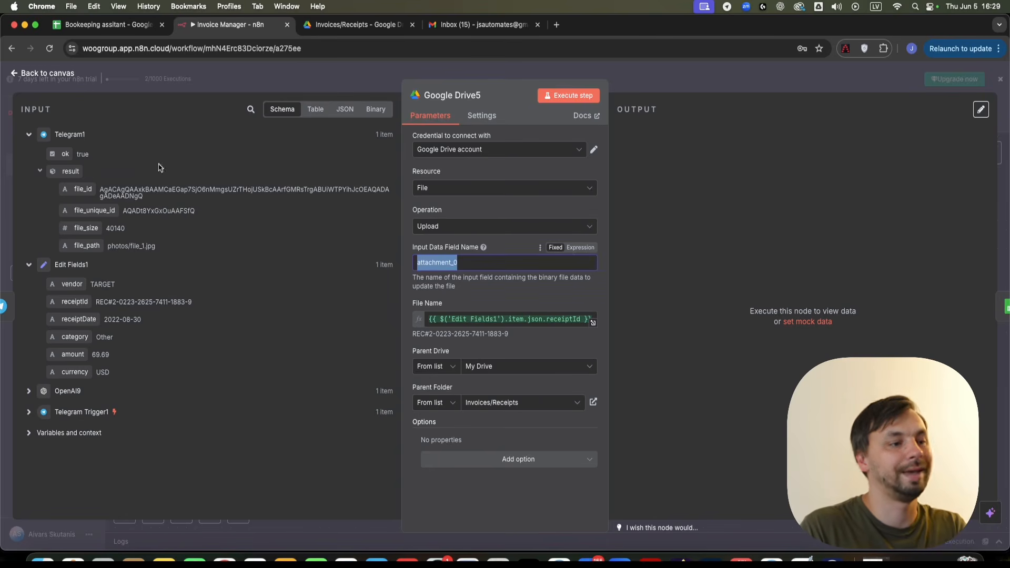
key(BackSpace)
click(367, 109)
click(429, 262)
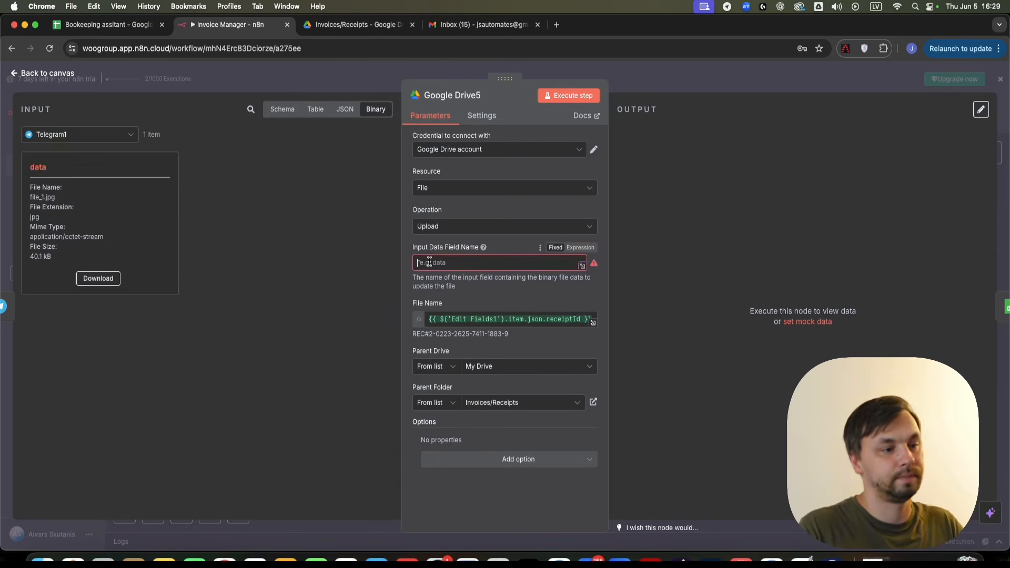
text(data)
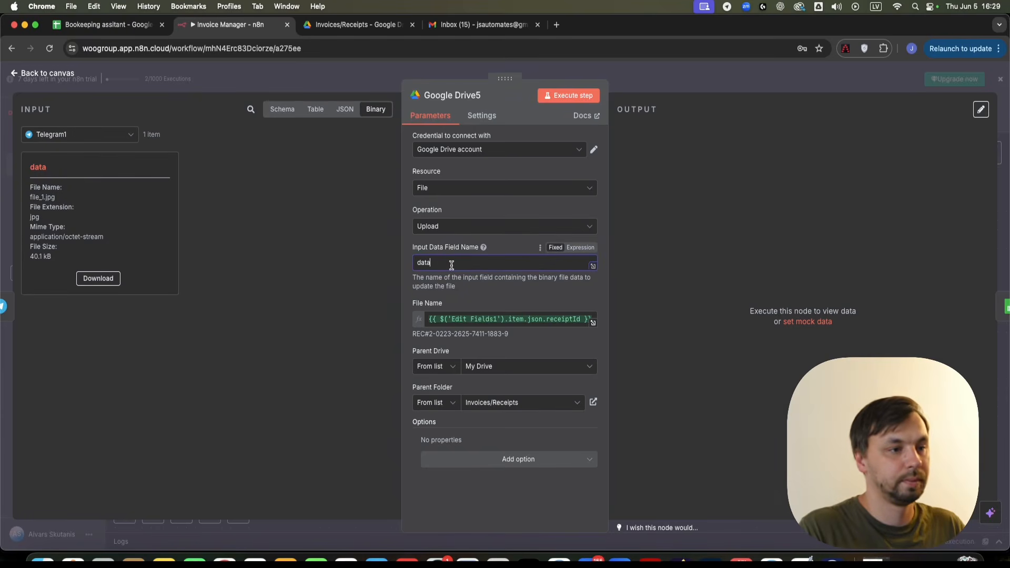
click(640, 85)
scroll(492, 459, right, 3)
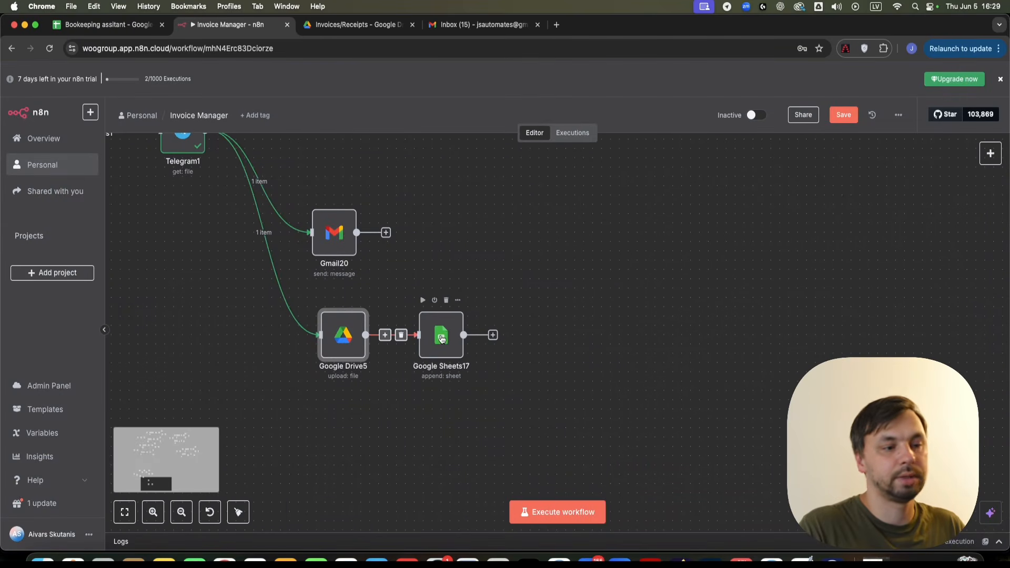
- Clear Google Sheets17's Vendor, Invoice Date and Invoice ID column values
double_click(441, 339)
scroll(514, 332, down, 10)
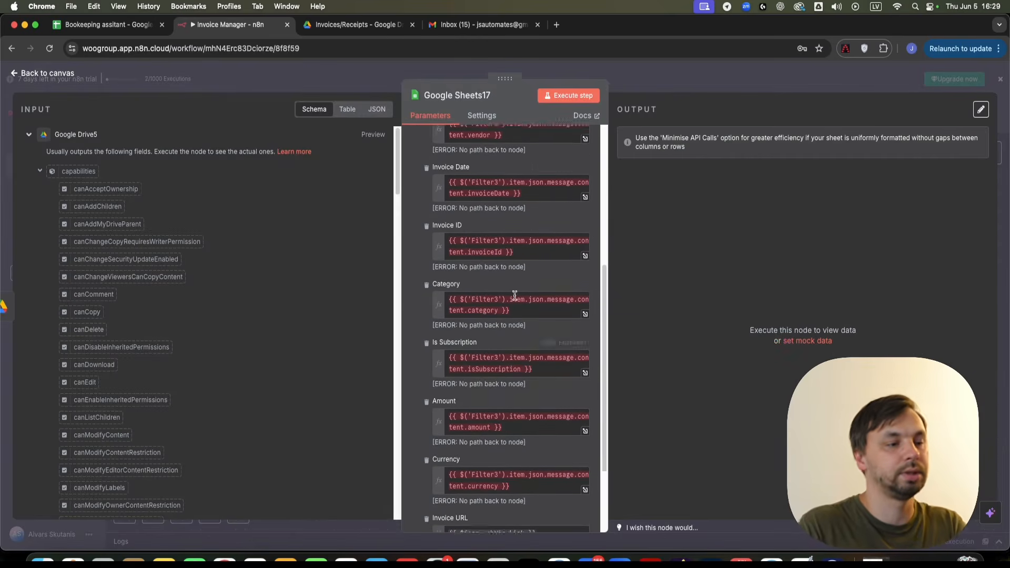
scroll(514, 158, up, 1)
triple_click(514, 153)
key(BackSpace)
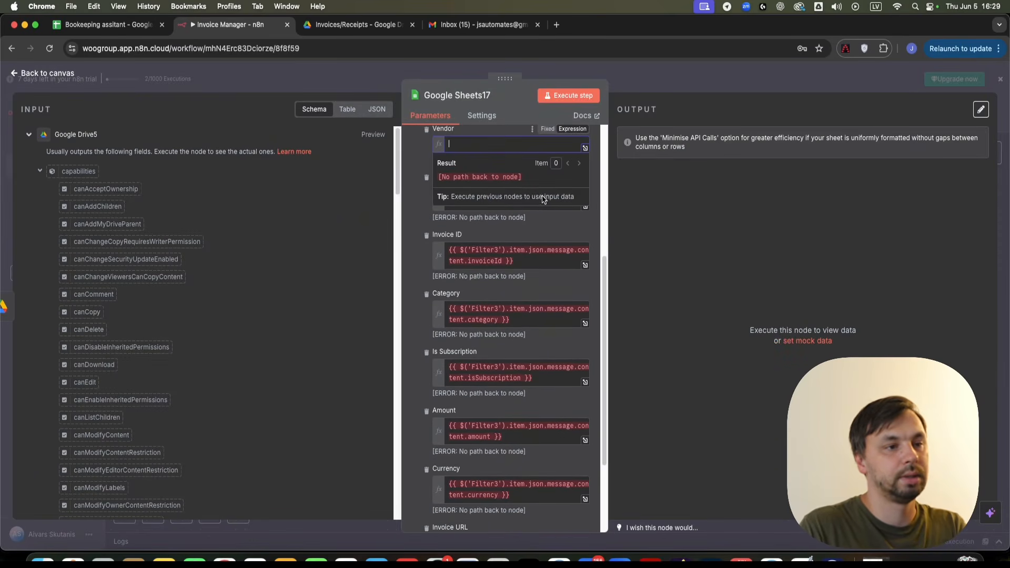
click(526, 255)
triple_click(529, 202)
key(BackSpace)
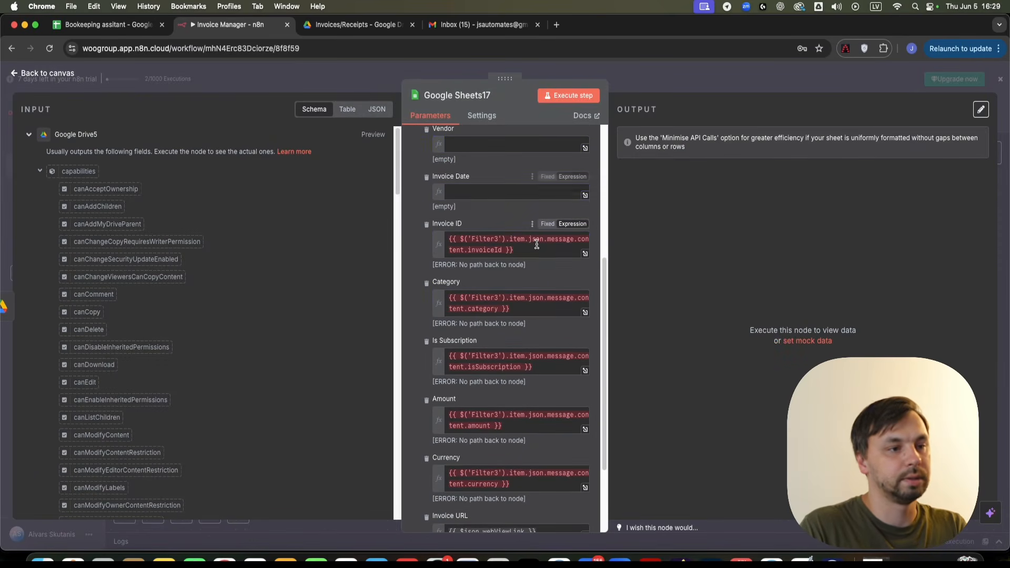
triple_click(534, 245)
key(BackSpace)
- Clear the Category, Is Subscription, Amount, Currency and Invoice URL column values
triple_click(520, 290)
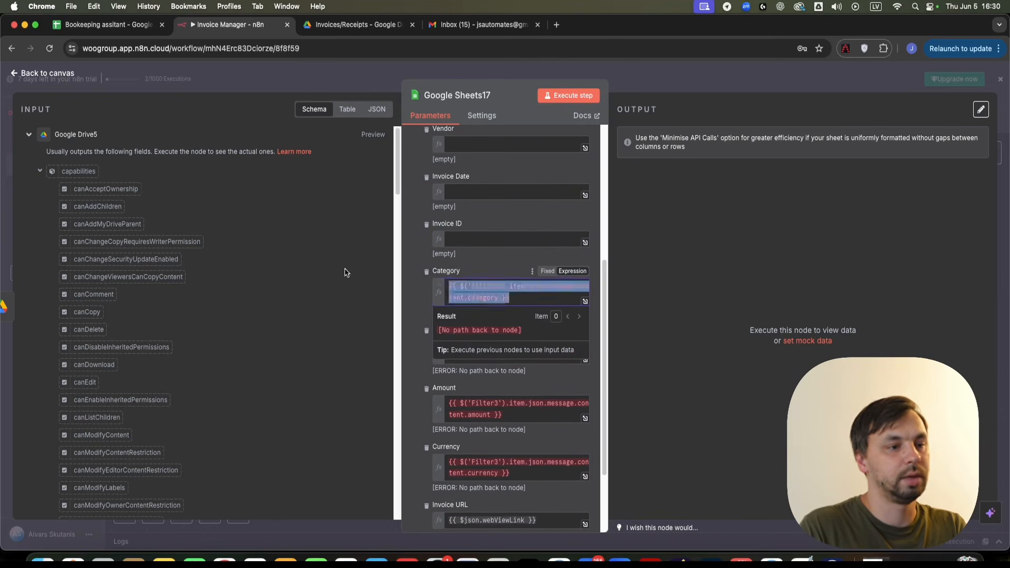
key(BackSpace)
triple_click(526, 341)
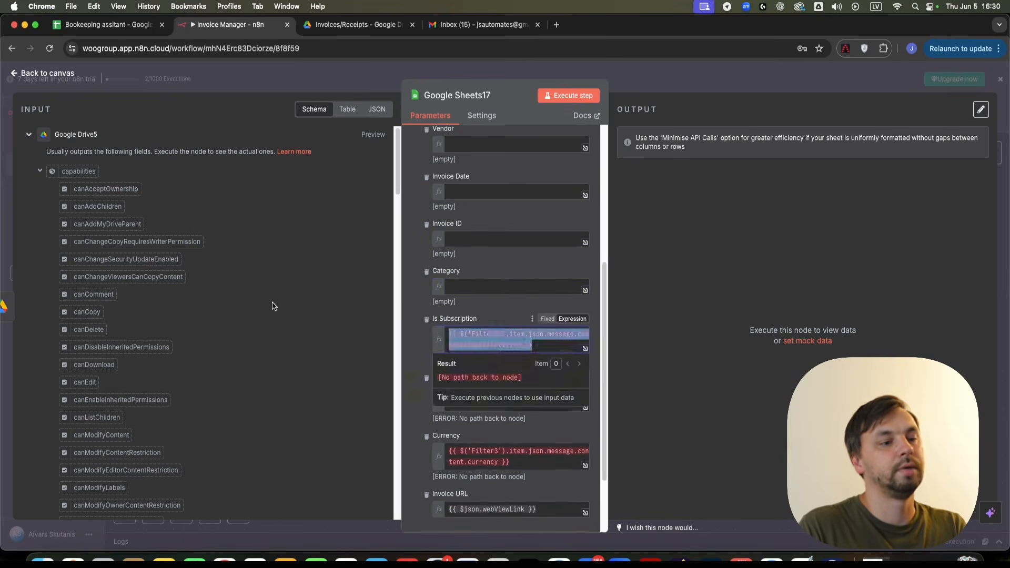
key(BackSpace)
triple_click(531, 382)
key(BackSpace)
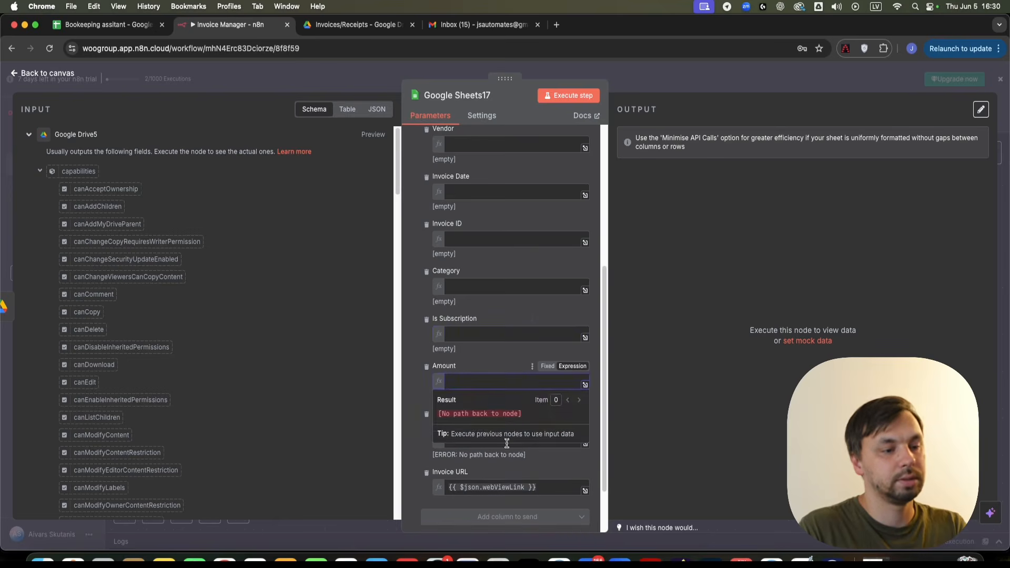
triple_click(520, 437)
key(BackSpace)
click(507, 406)
scroll(516, 421, down, 2)
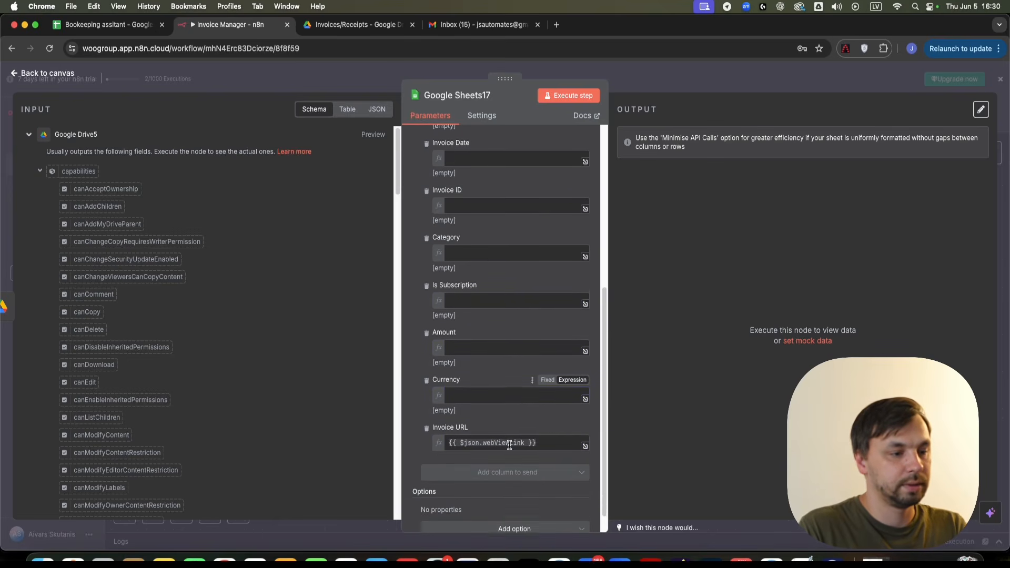
triple_click(557, 447)
key(BackSpace)
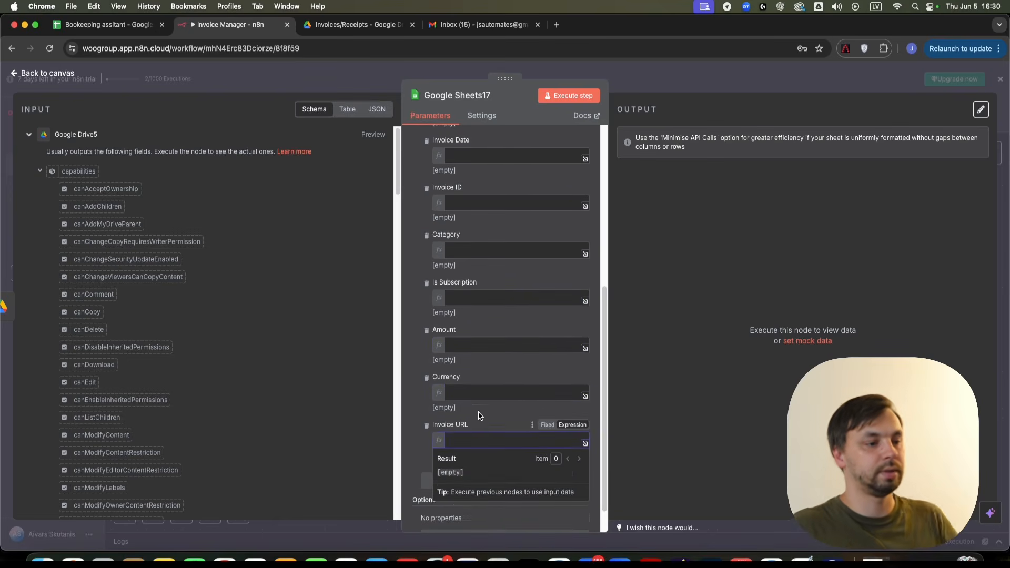
scroll(481, 415, up, 5)
- Run only the Google Drive5 upload, then view the Invoices/Receipts Drive folder
click(643, 84)
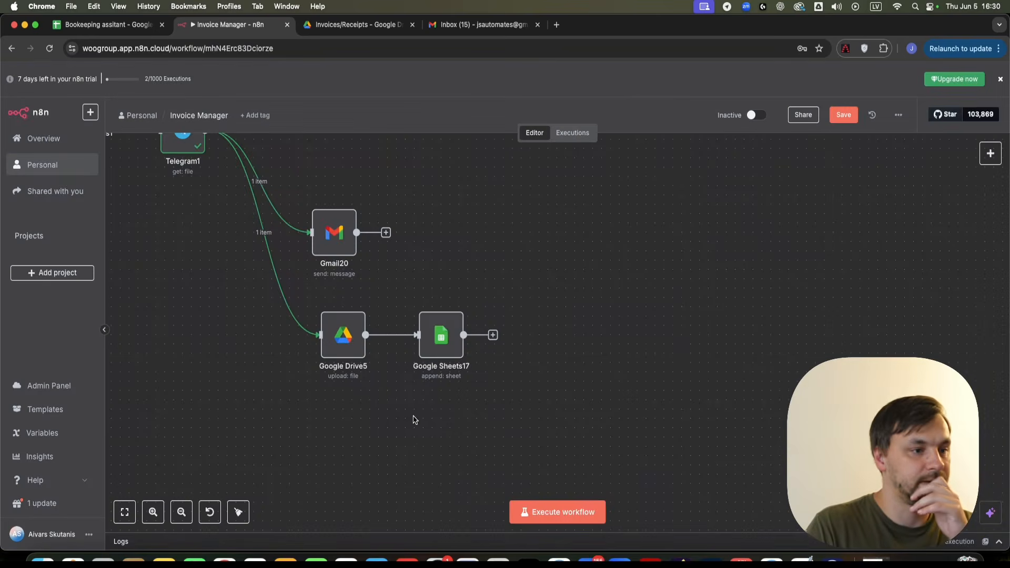
right_click(351, 322)
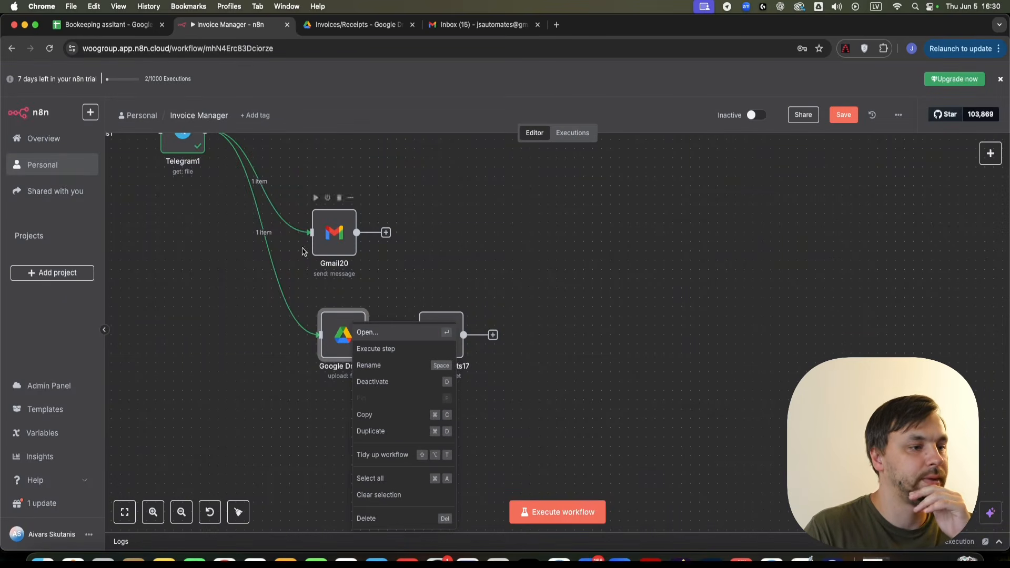
click(392, 349)
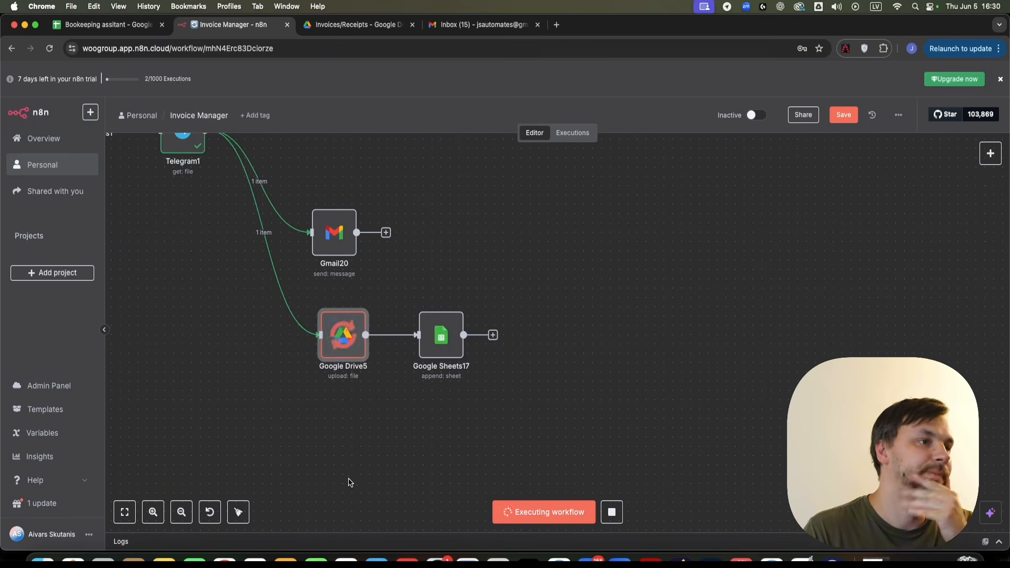
click(357, 25)
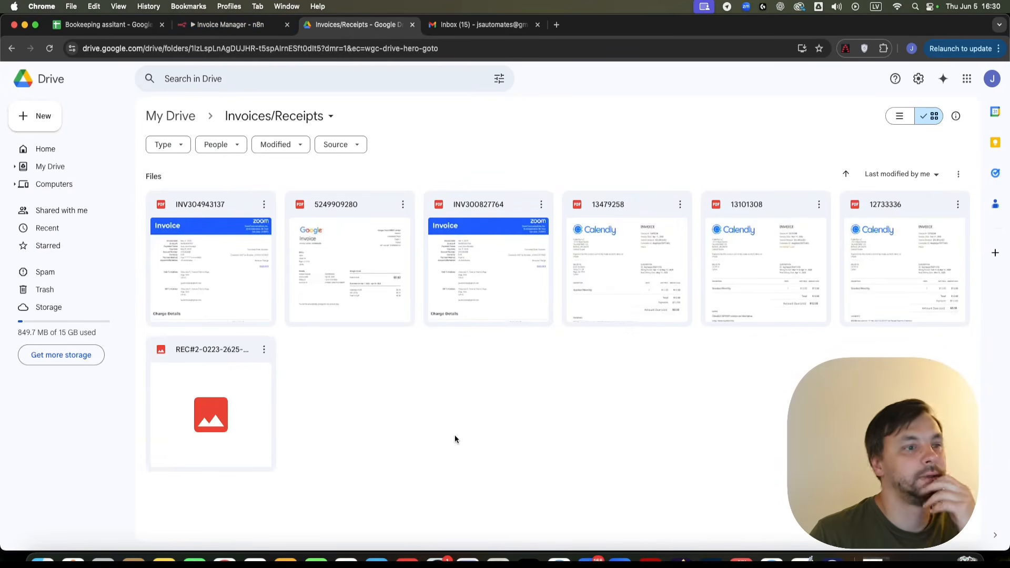
- Preview the uploaded Target receipt image in Drive, then move on through the browser tabs
double_click(198, 378)
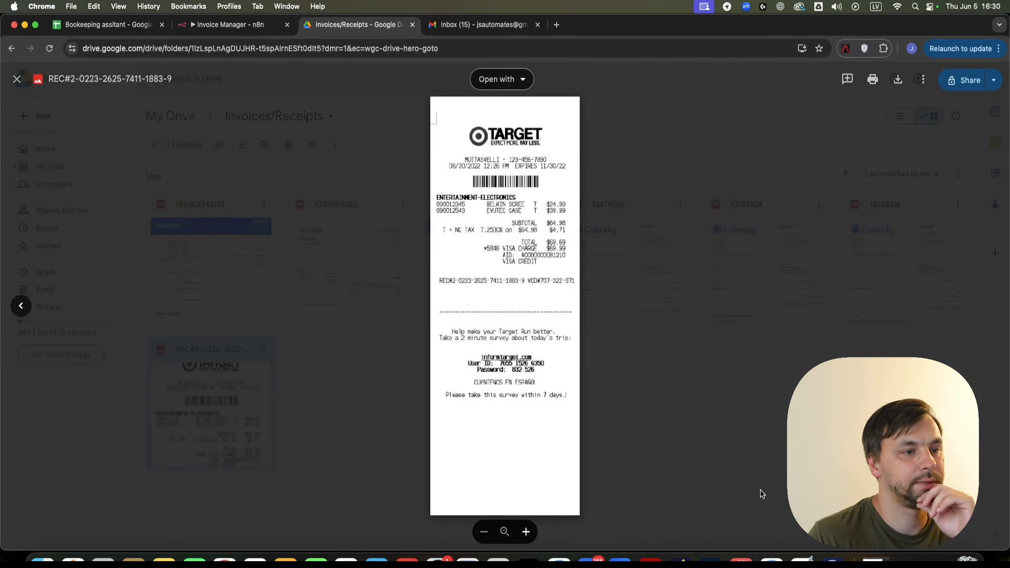
key(Escape)
click(96, 30)
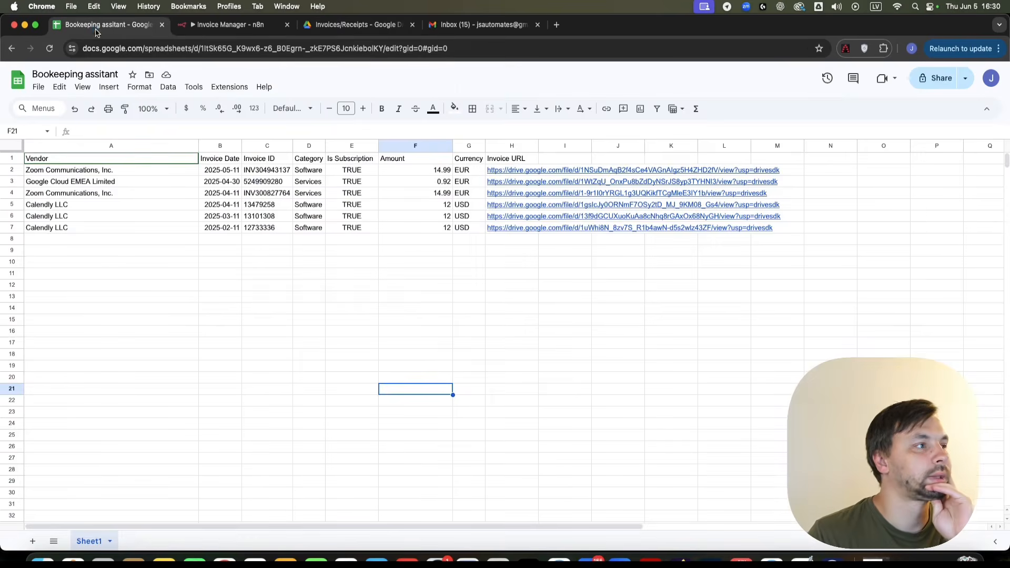
click(474, 25)
click(342, 26)
- Open the Google Sheets17 node and map Edit Fields1's vendor into the Vendor column
click(216, 26)
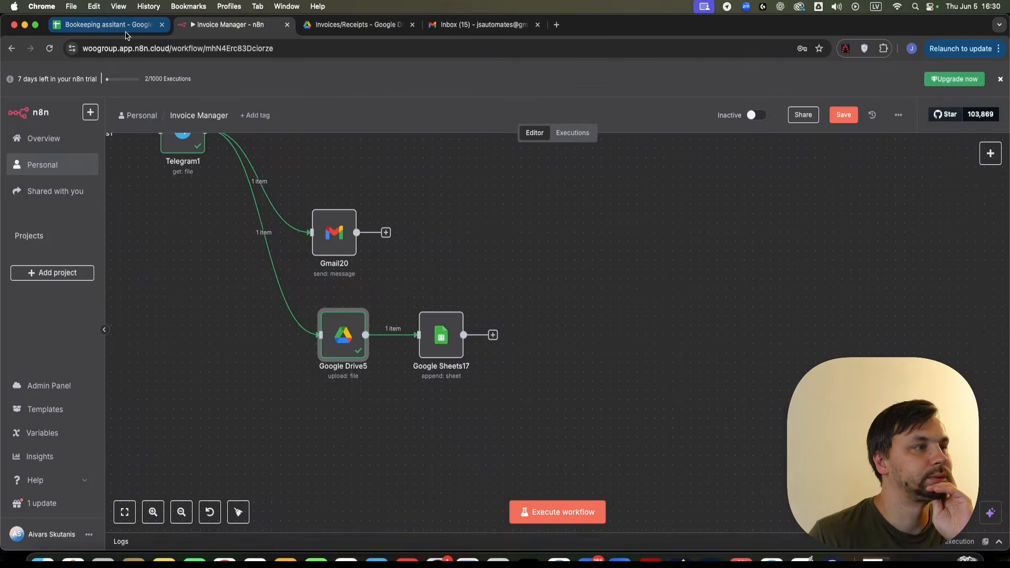
scroll(415, 380, up, 3)
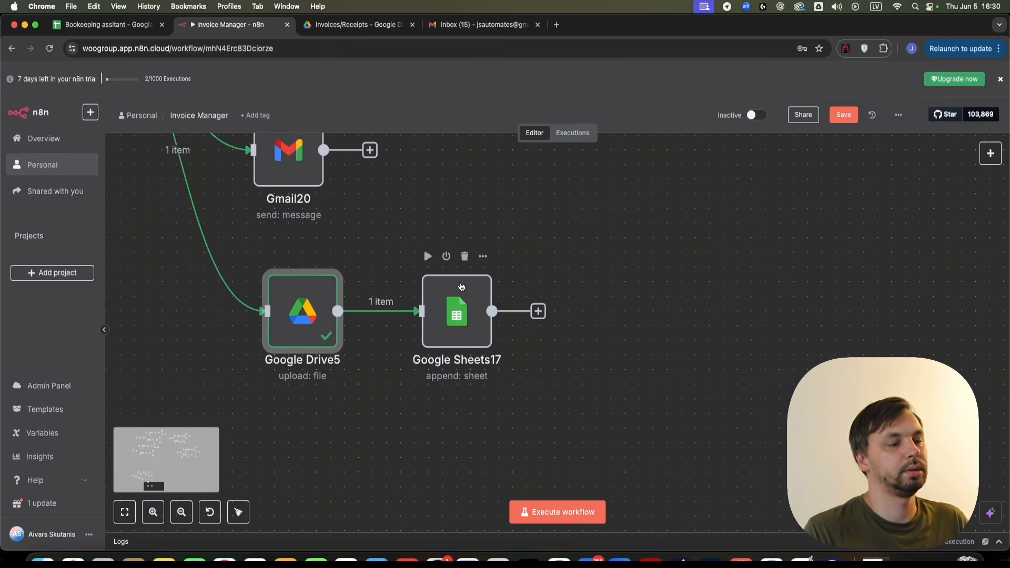
click(468, 306)
double_click(467, 305)
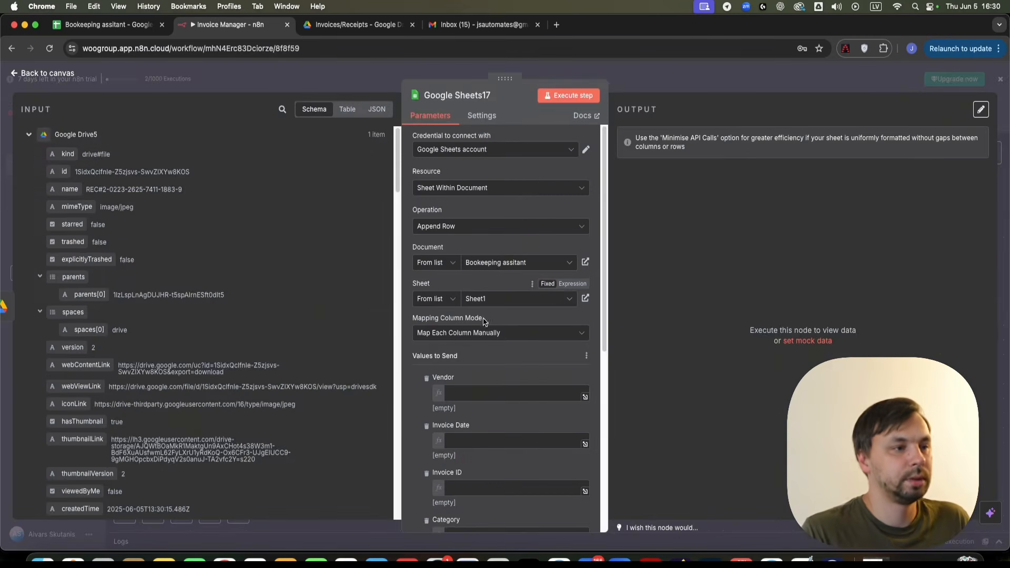
scroll(473, 264, down, 5)
click(468, 214)
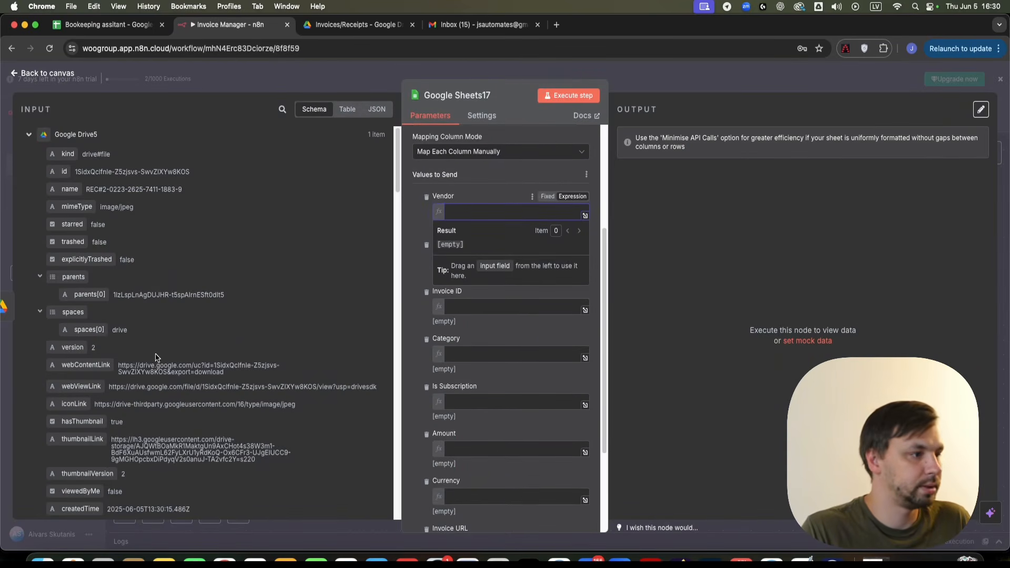
scroll(80, 402, down, 10)
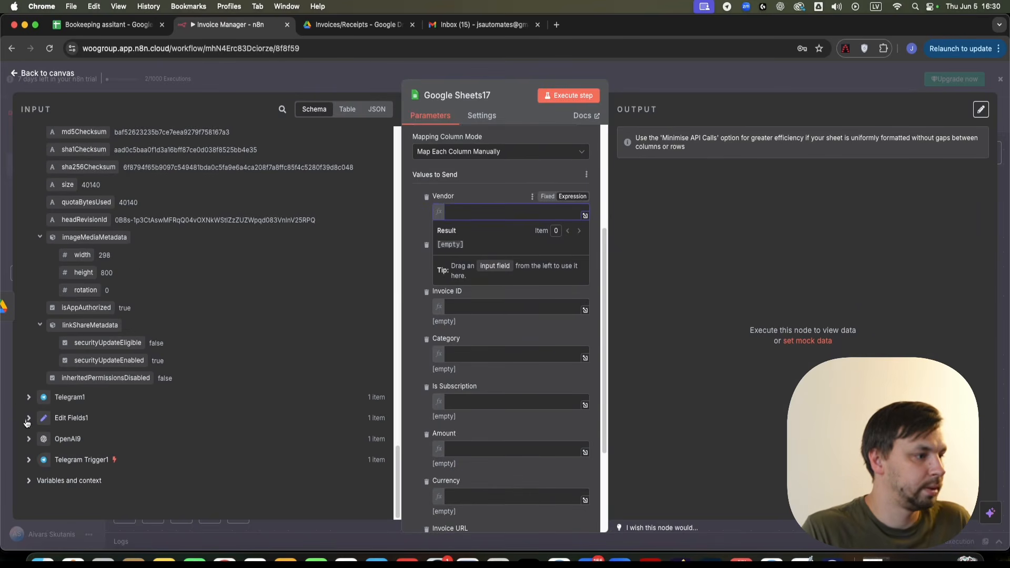
click(27, 421)
scroll(79, 411, down, 3)
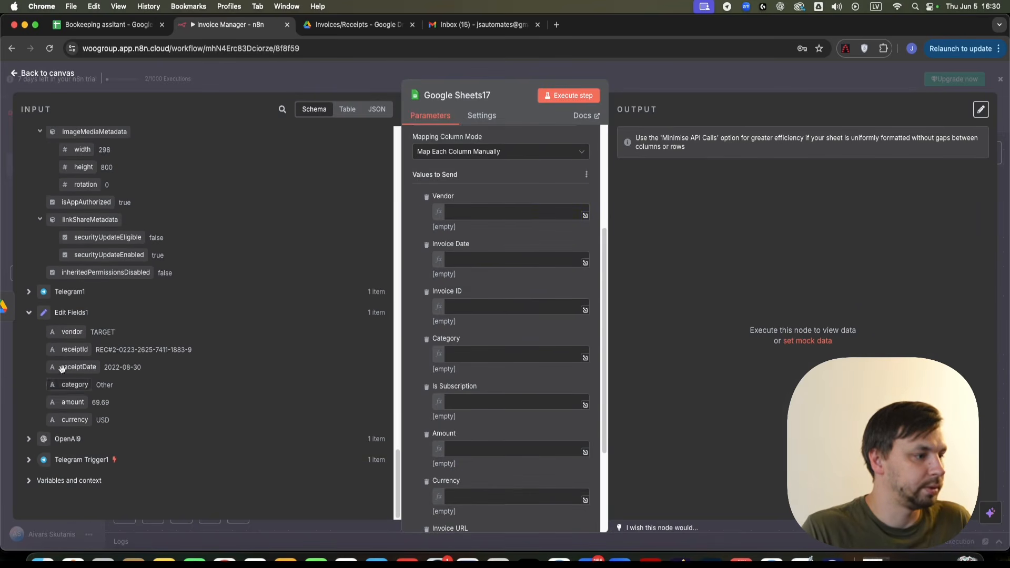
click(474, 209)
drag(69, 332, 494, 213)
- Map receiptDate, receiptId and category into the Invoice Date, Invoice ID and Category columns
click(514, 270)
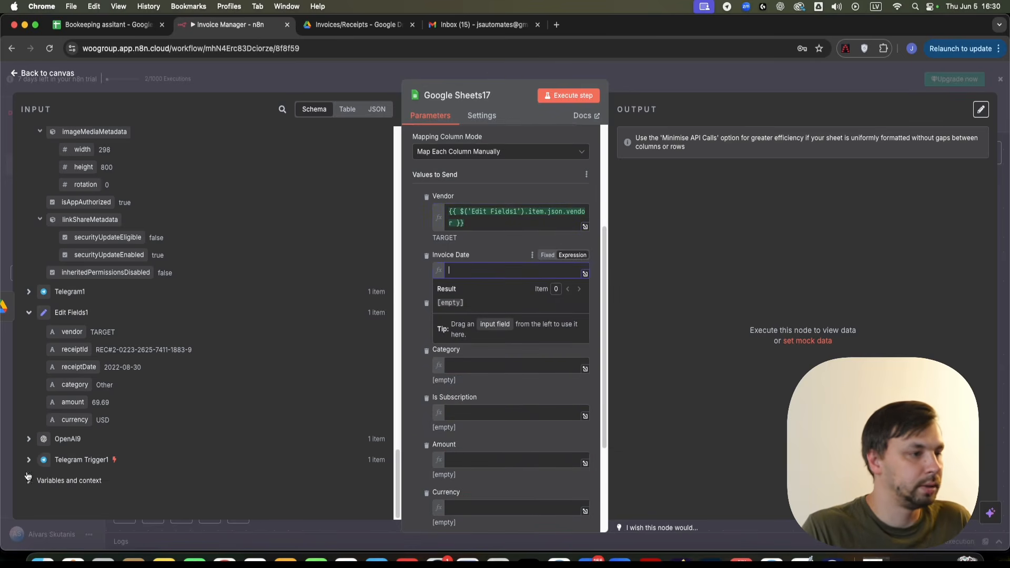
drag(79, 366, 463, 273)
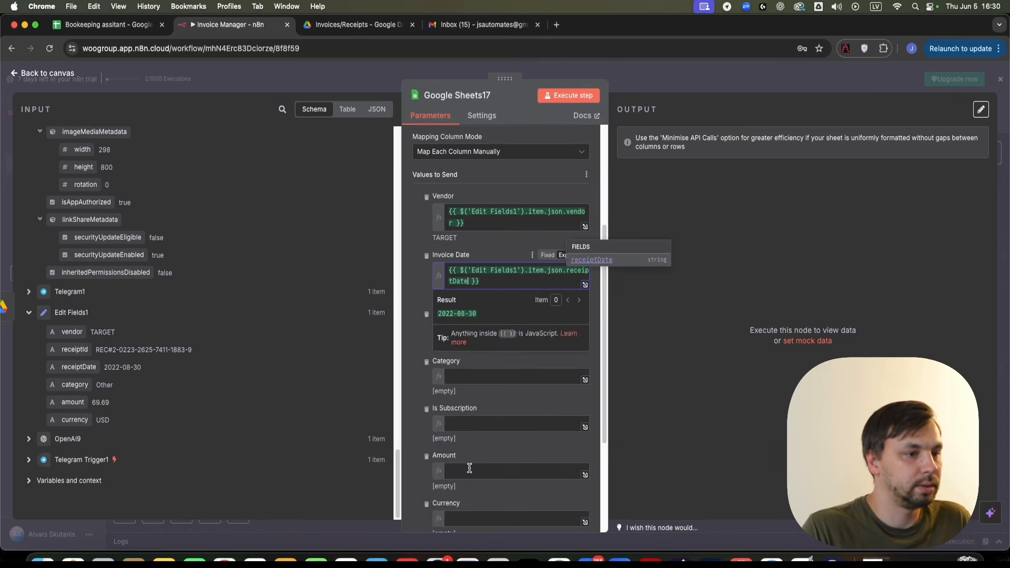
click(496, 327)
mouse_move(72, 371)
mouse_down()
mouse_move(211, 392)
mouse_move(81, 371)
mouse_up()
drag(74, 351, 509, 337)
click(505, 388)
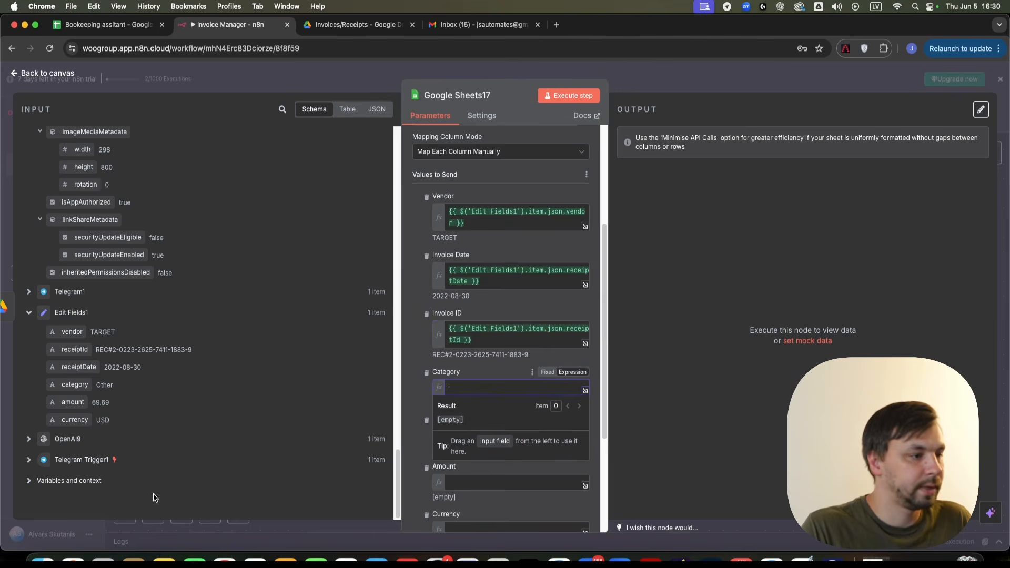
drag(79, 385, 505, 387)
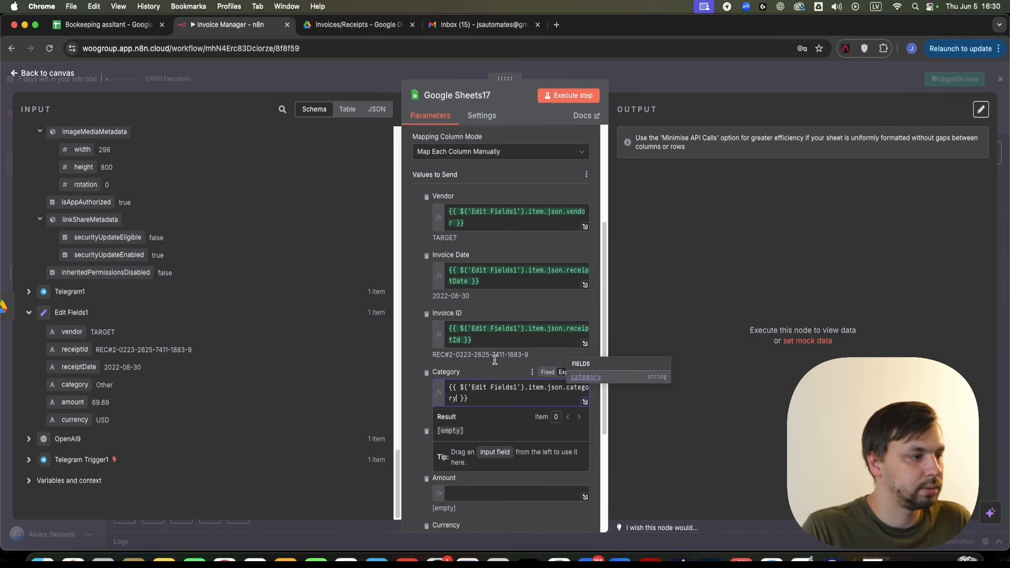
scroll(474, 421, down, 1)
click(424, 491)
- Set Is Subscription to False and map amount and currency into Amount and Currency
scroll(470, 444, down, 1)
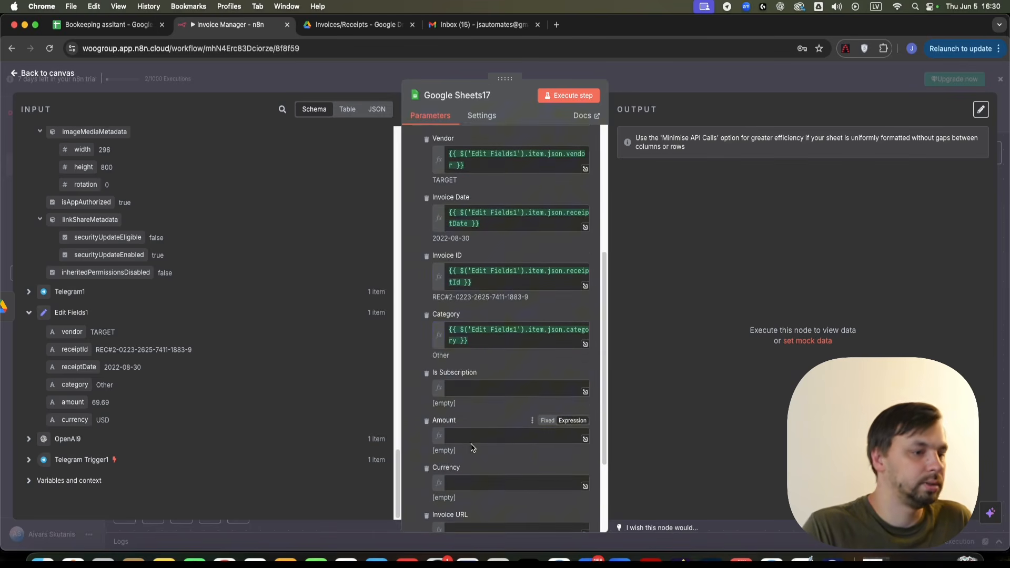
scroll(472, 448, down, 1)
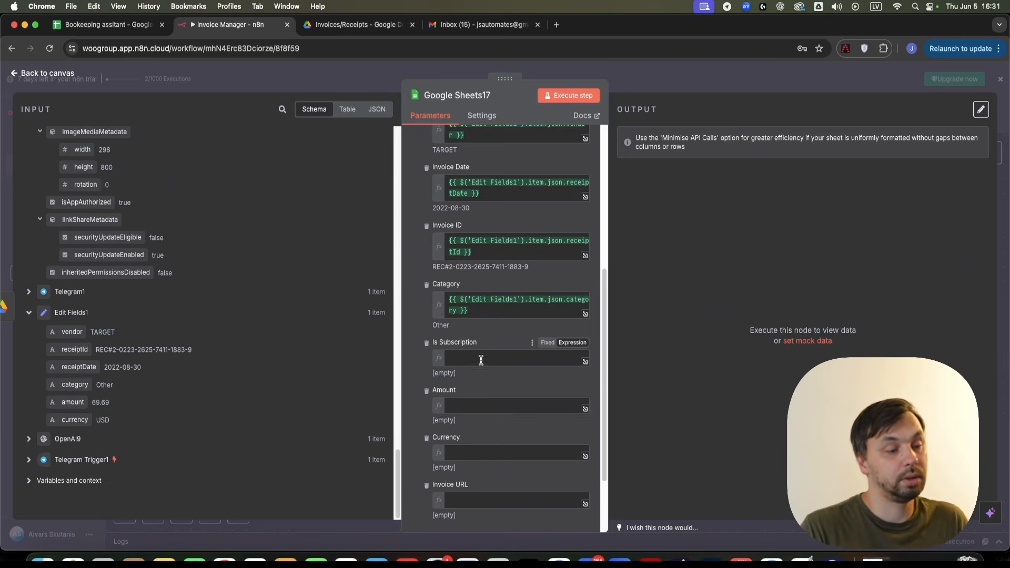
click(505, 359)
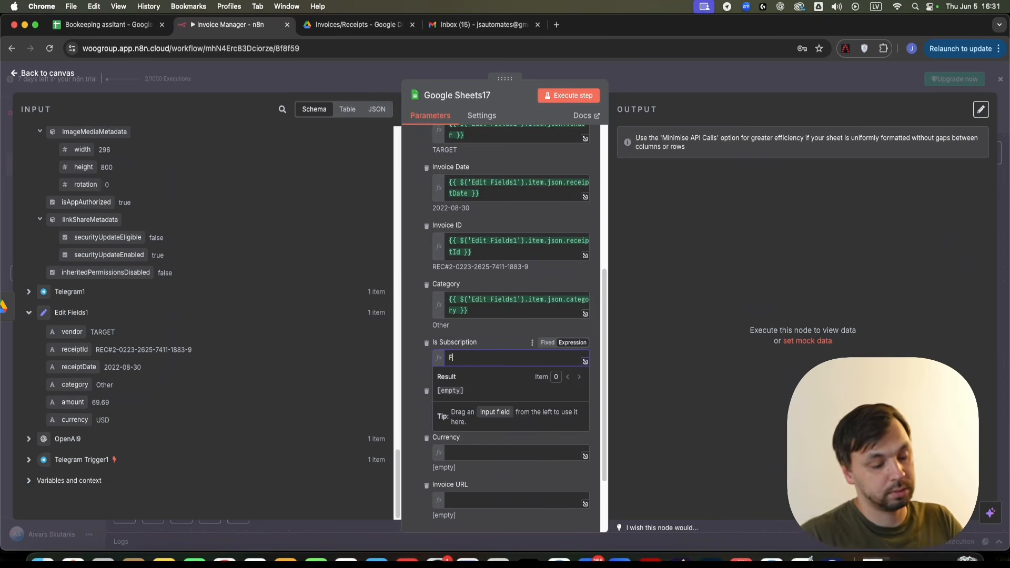
click(483, 343)
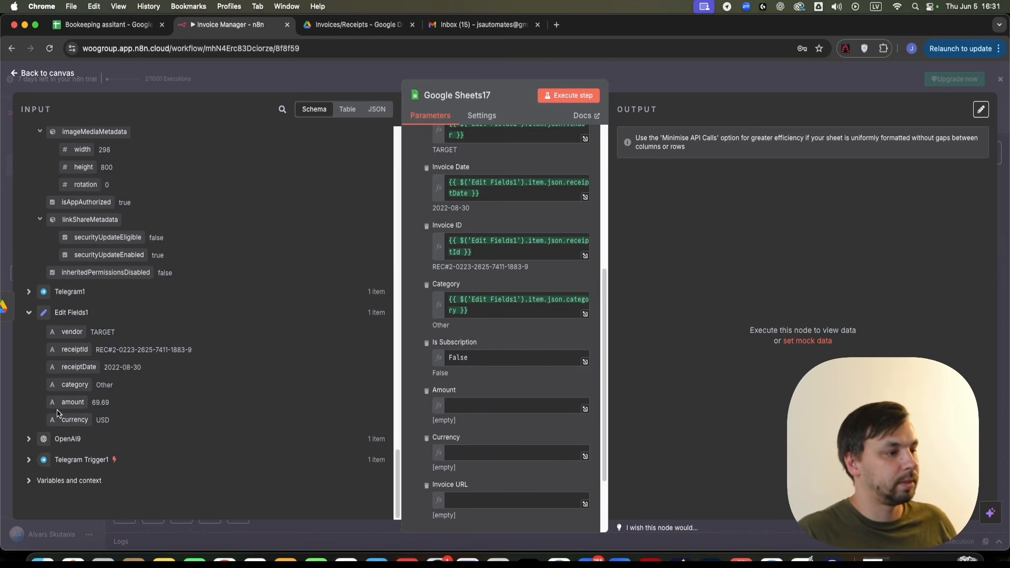
click(515, 400)
drag(73, 402, 505, 408)
scroll(480, 375, down, 3)
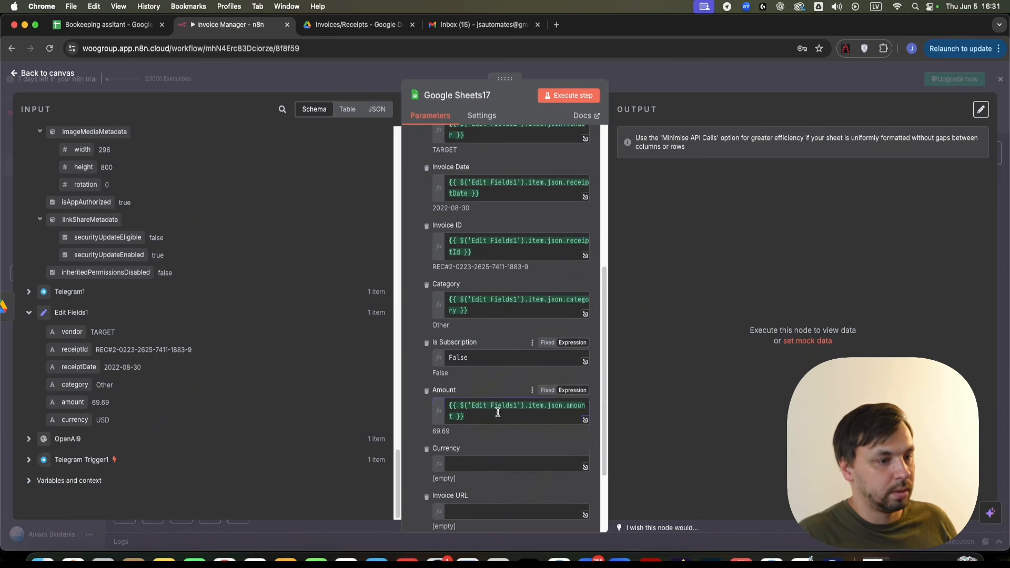
click(486, 360)
drag(86, 417, 521, 362)
- Add an Invoice URL column mapped to the Drive file's webViewLink
click(475, 459)
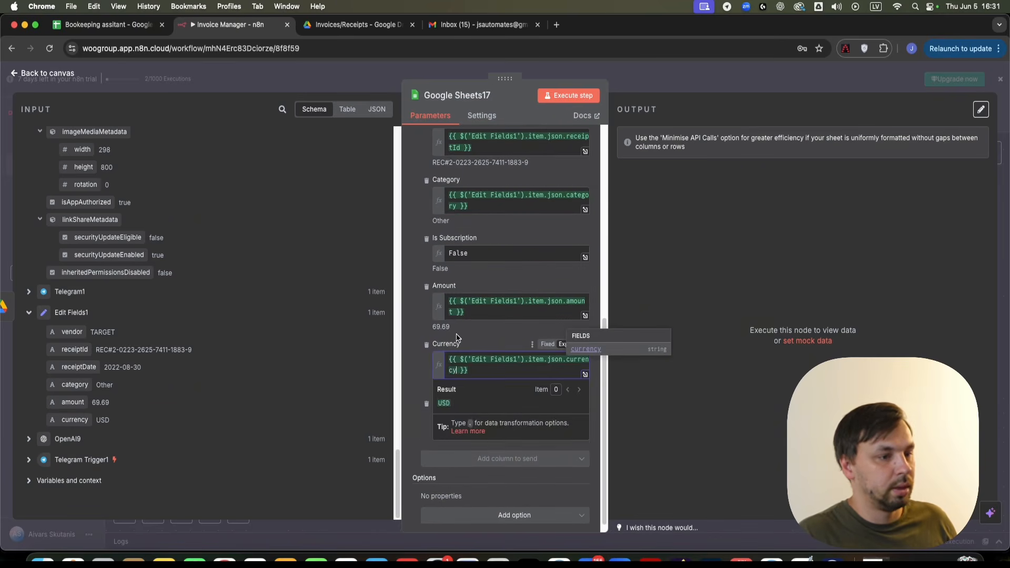
click(505, 424)
scroll(141, 359, up, 10)
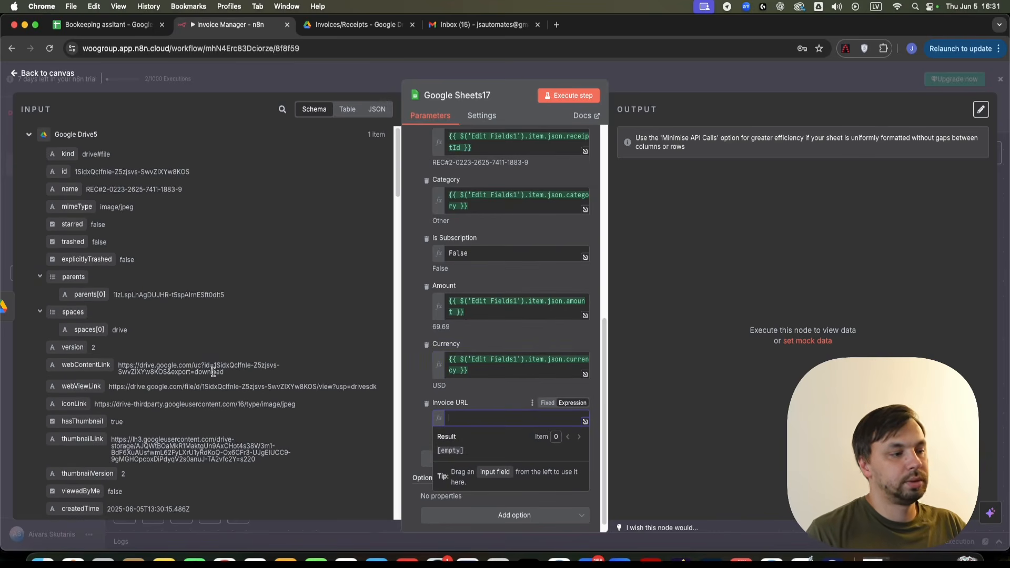
scroll(183, 474, down, 3)
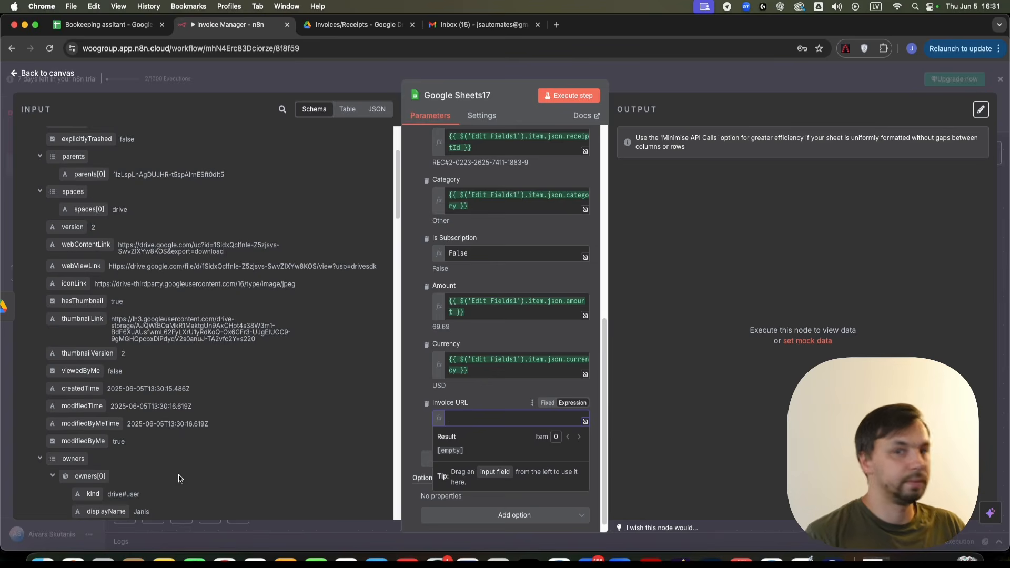
drag(82, 266, 500, 423)
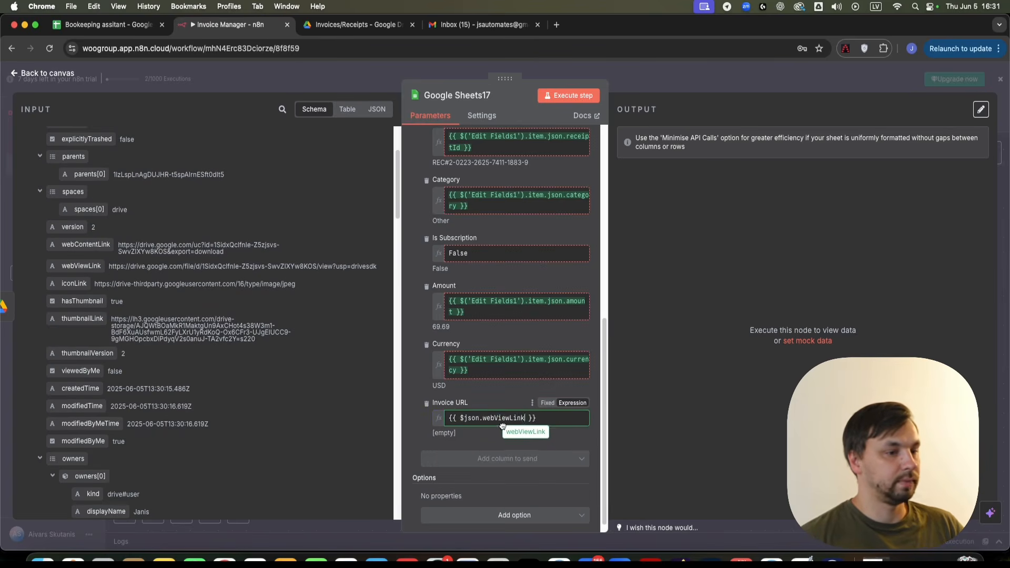
- Execute the Google Sheets17 step on its own from the canvas
click(672, 84)
right_click(468, 313)
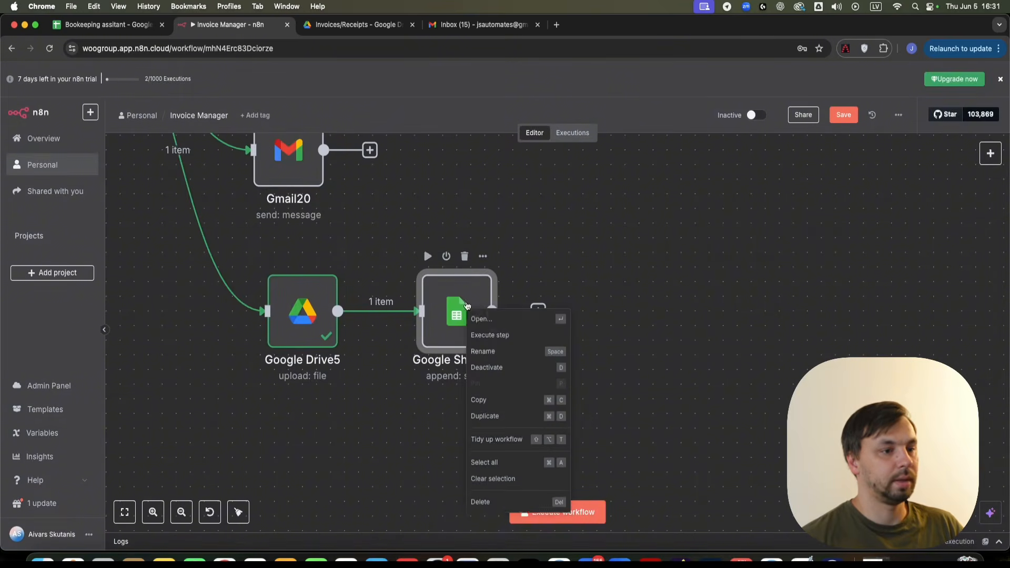
click(513, 335)
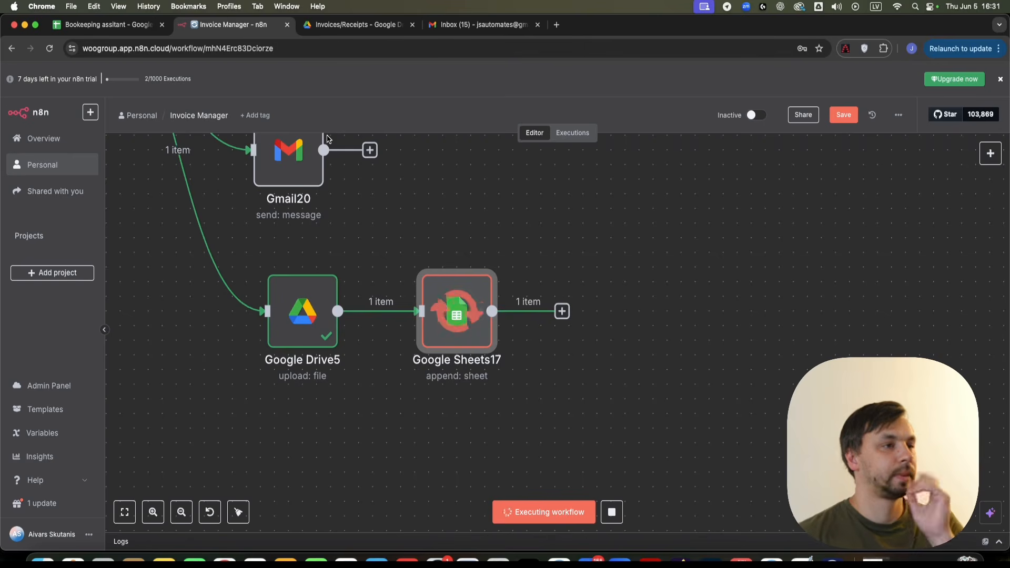
- Inspect the new TARGET row 8 in the Bookkeeping sheet, then return to the n8n workflow
click(117, 24)
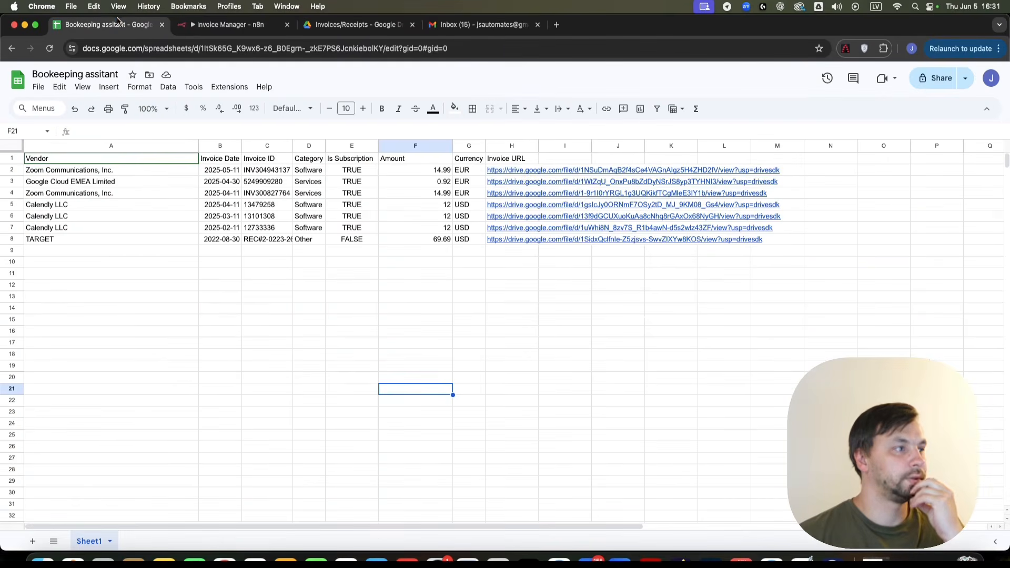
click(48, 277)
drag(54, 241, 540, 264)
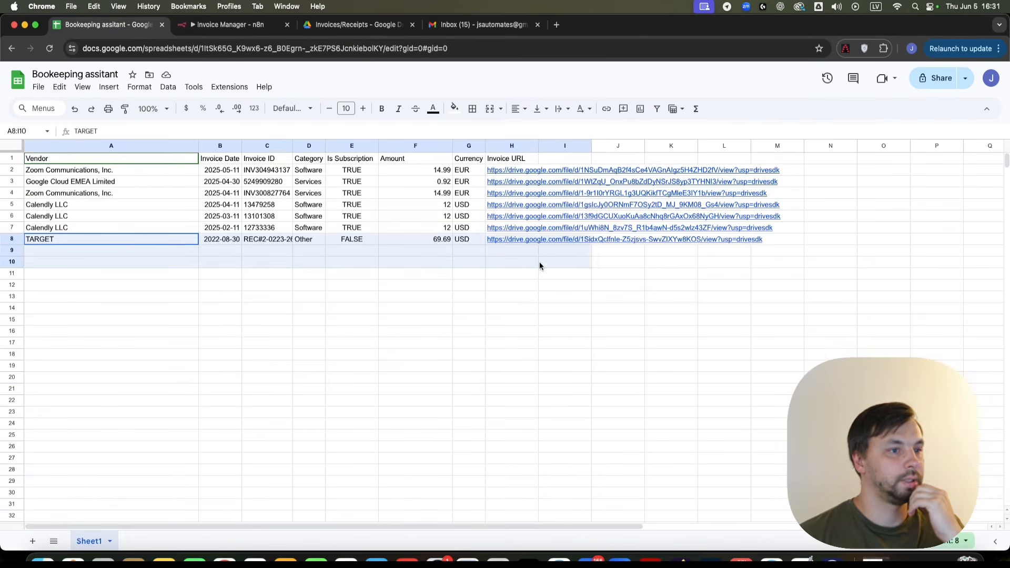
click(510, 310)
click(239, 25)
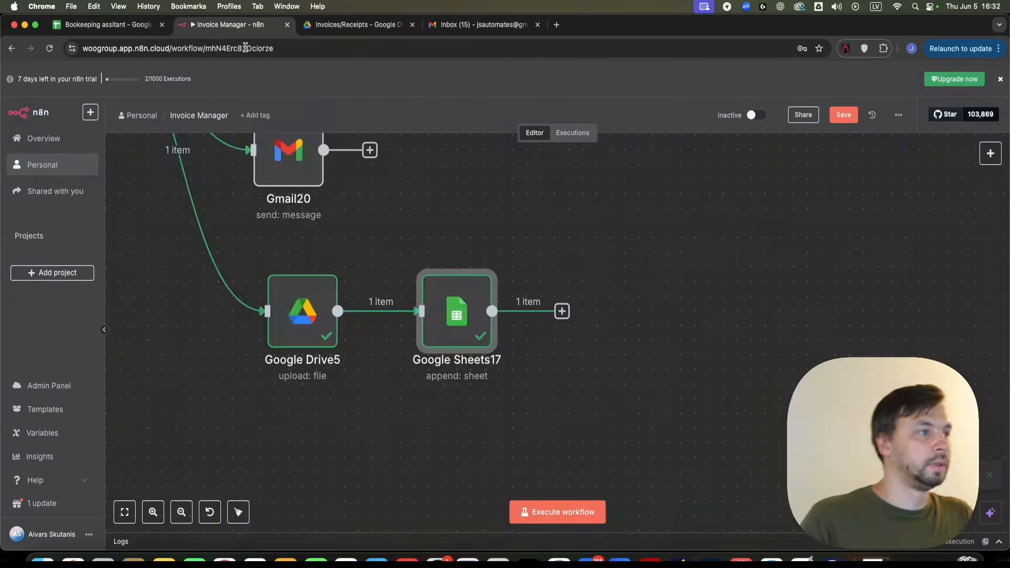